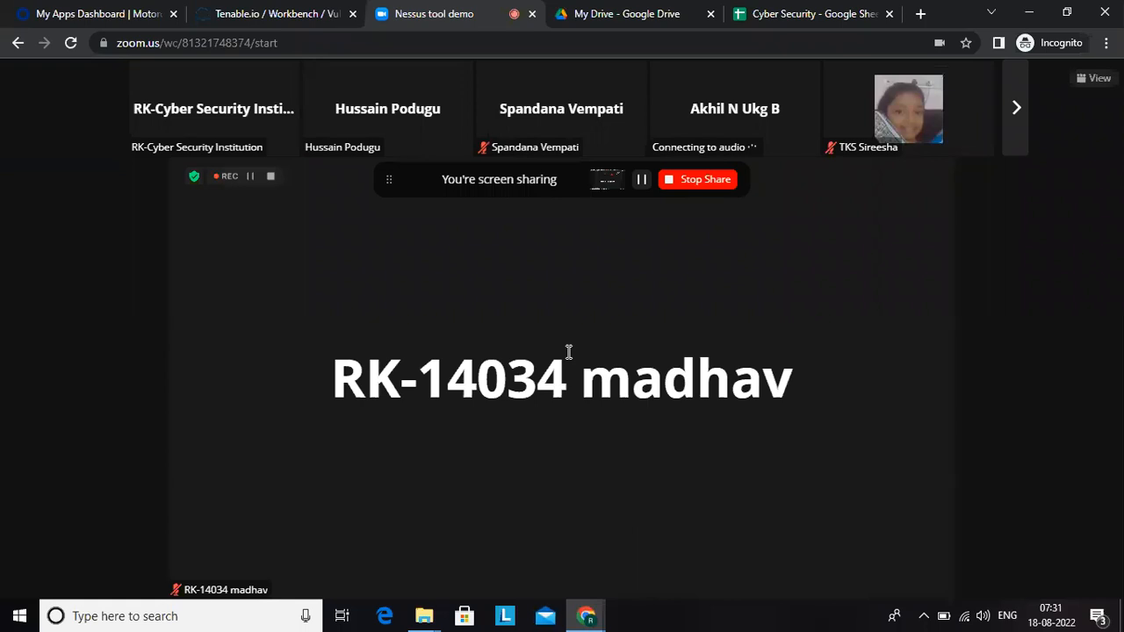
# Step: View the Tenable.io vulnerabilities dashboard, try launching Tenable.io from the Okta apps page, and return to the open Tenable.io dashboard
pyautogui.click(281, 13)
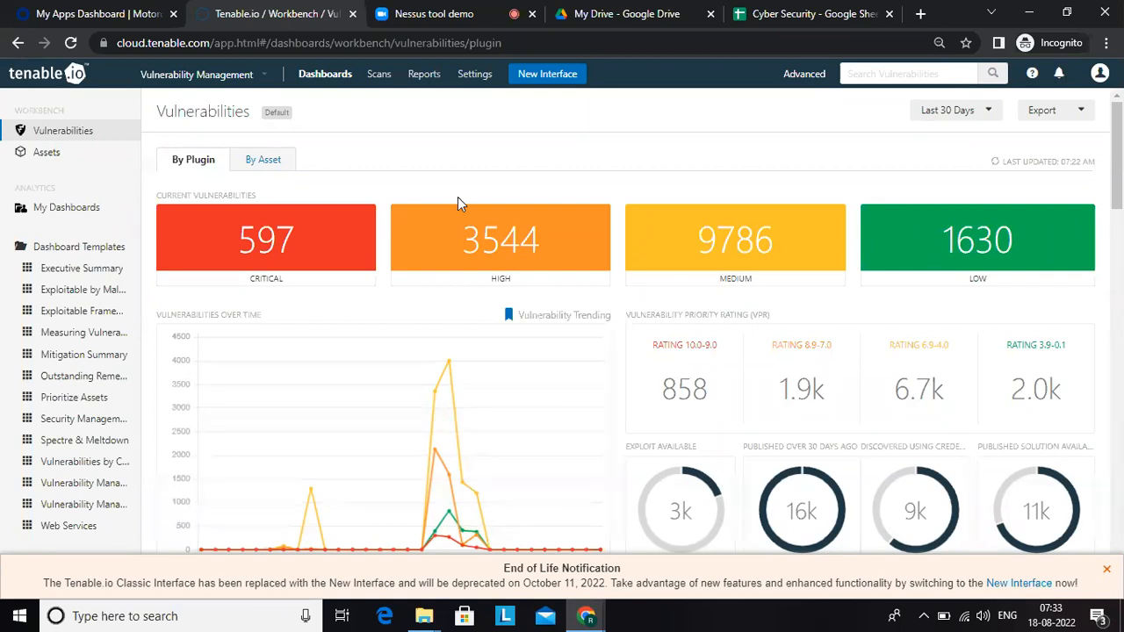
pyautogui.click(136, 16)
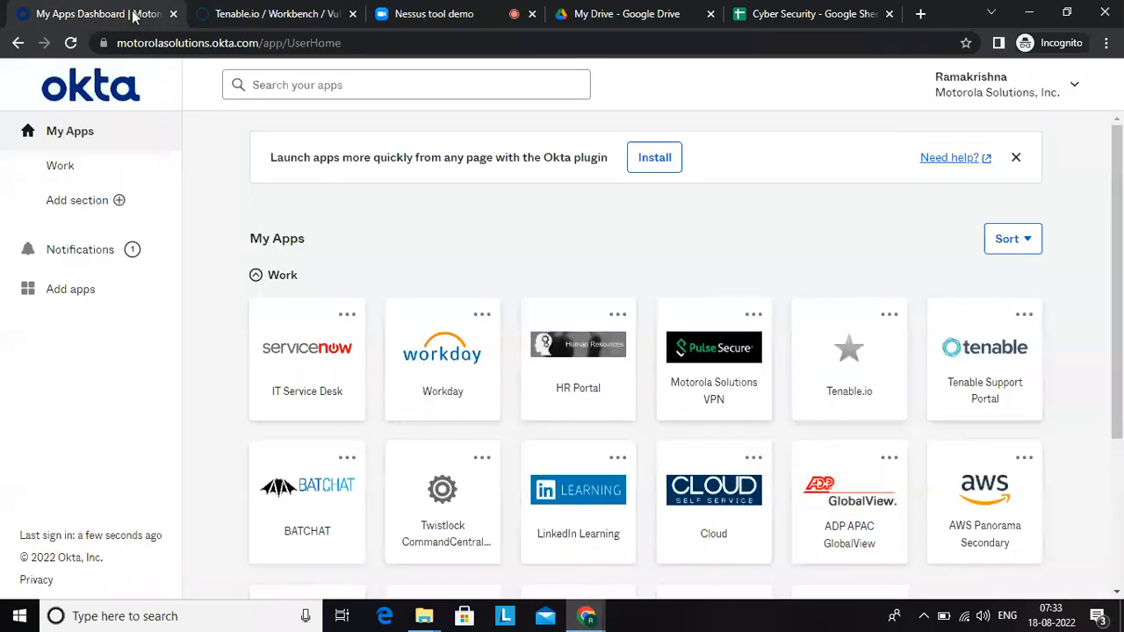
pyautogui.click(867, 396)
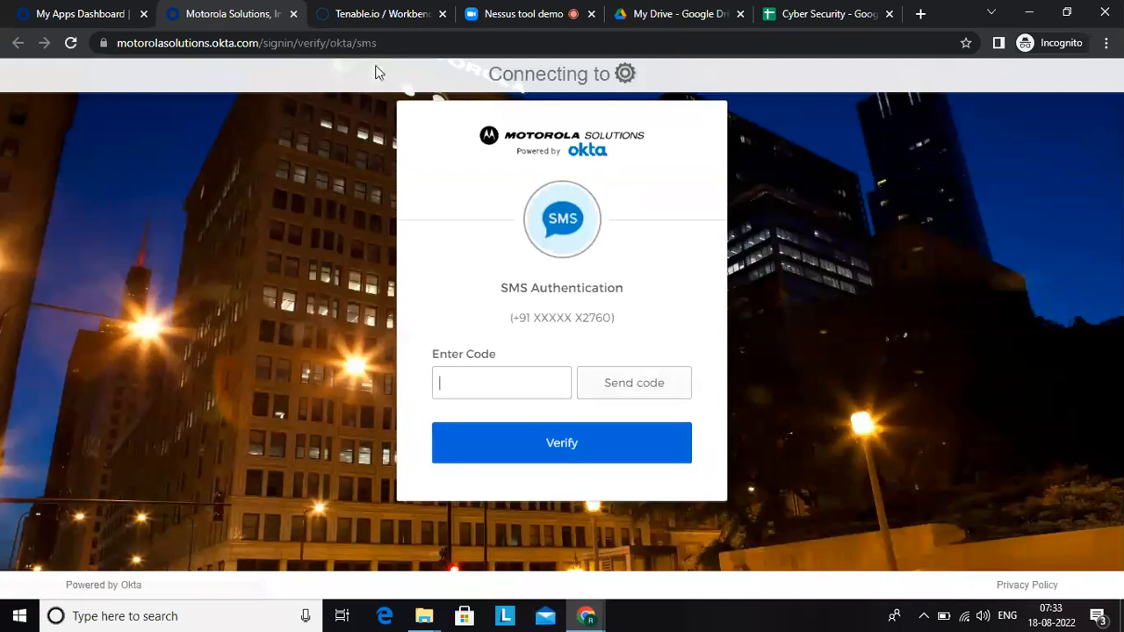
pyautogui.click(294, 14)
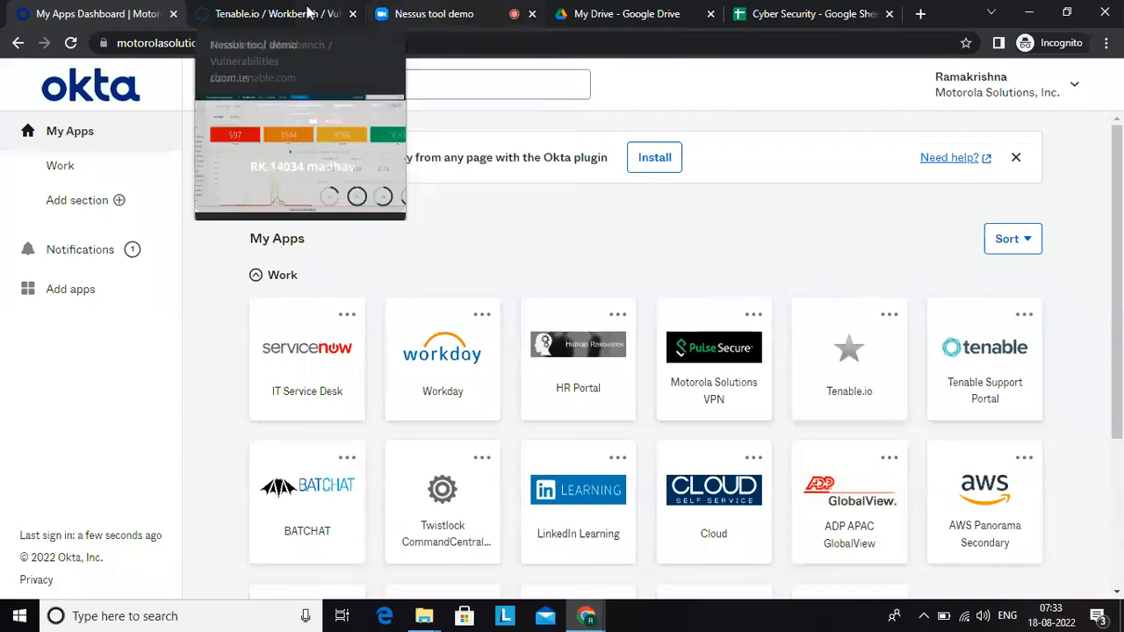
pyautogui.click(289, 18)
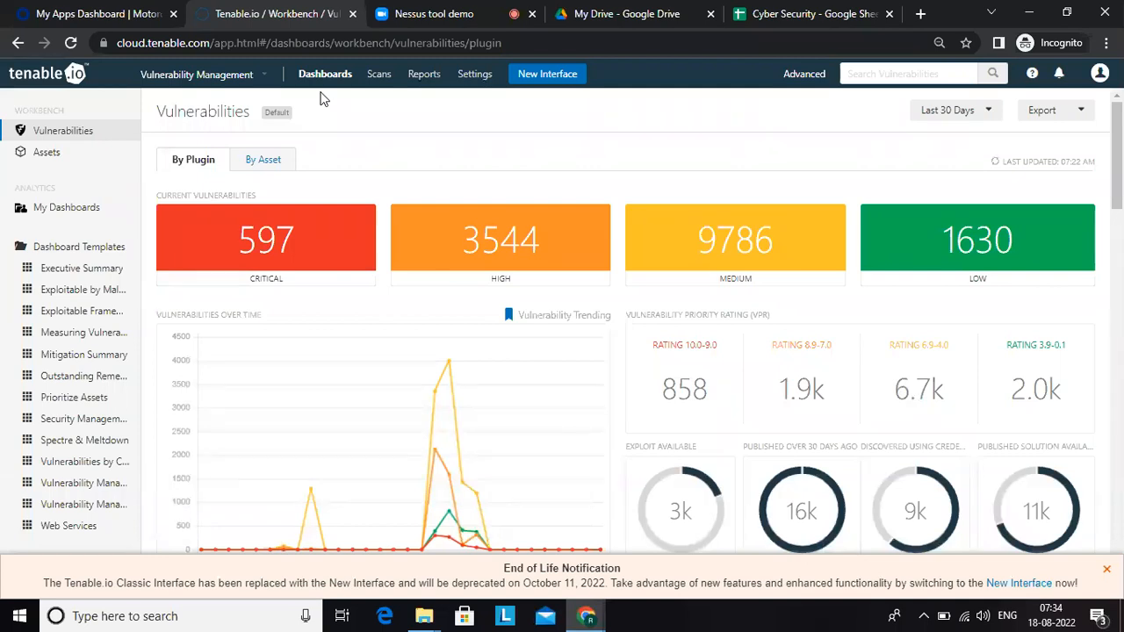
# Step: Switch to the Cyber Security Google Sheet and enter Nessus in D233 and Dashboard in E233 of the Vuln Managemt sheet
pyautogui.click(803, 15)
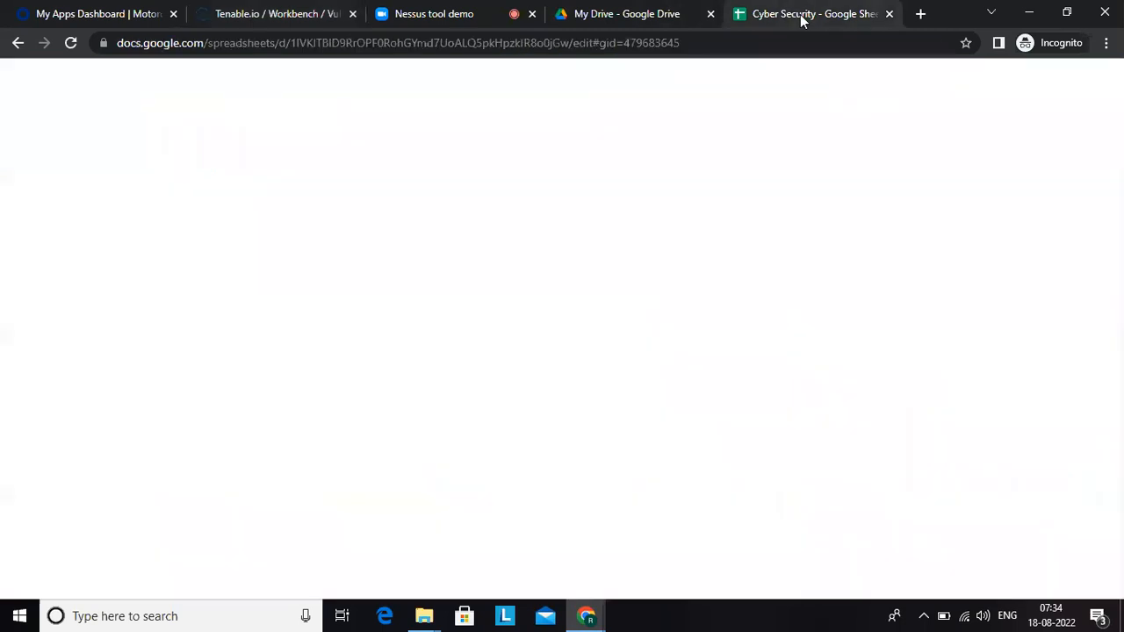
pyautogui.click(346, 472)
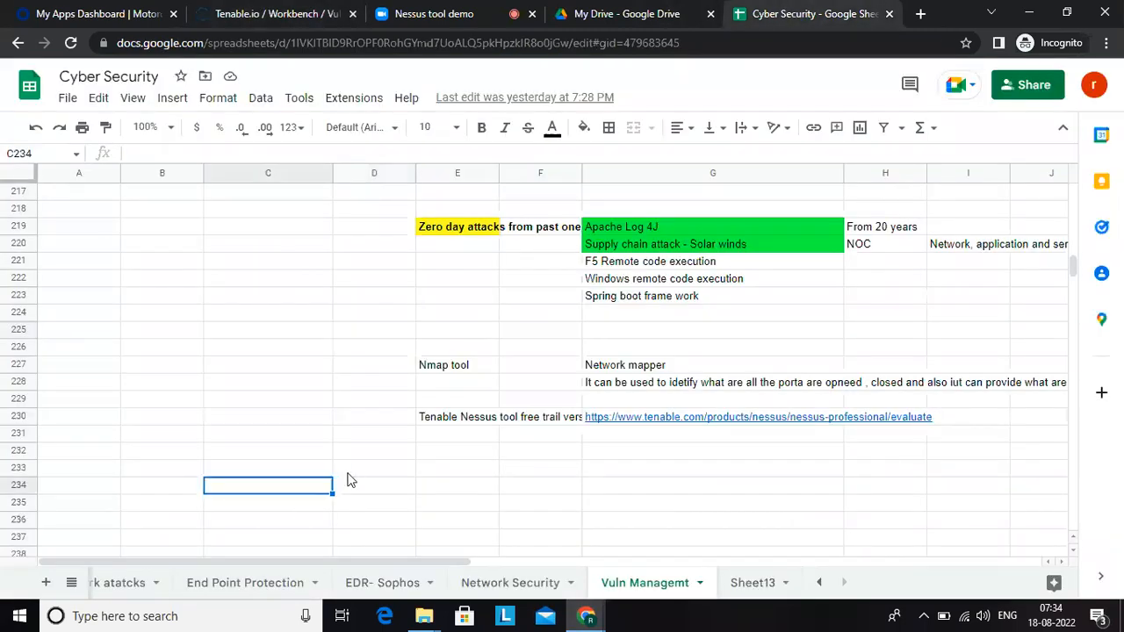
pyautogui.write('Nessus')
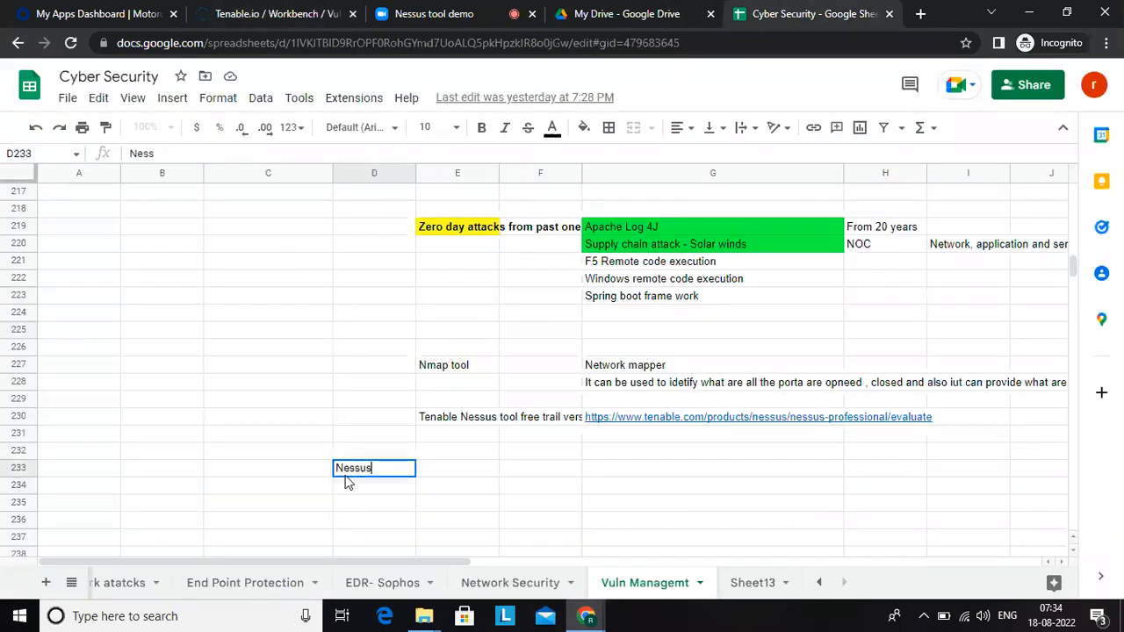
pyautogui.press('Tab')
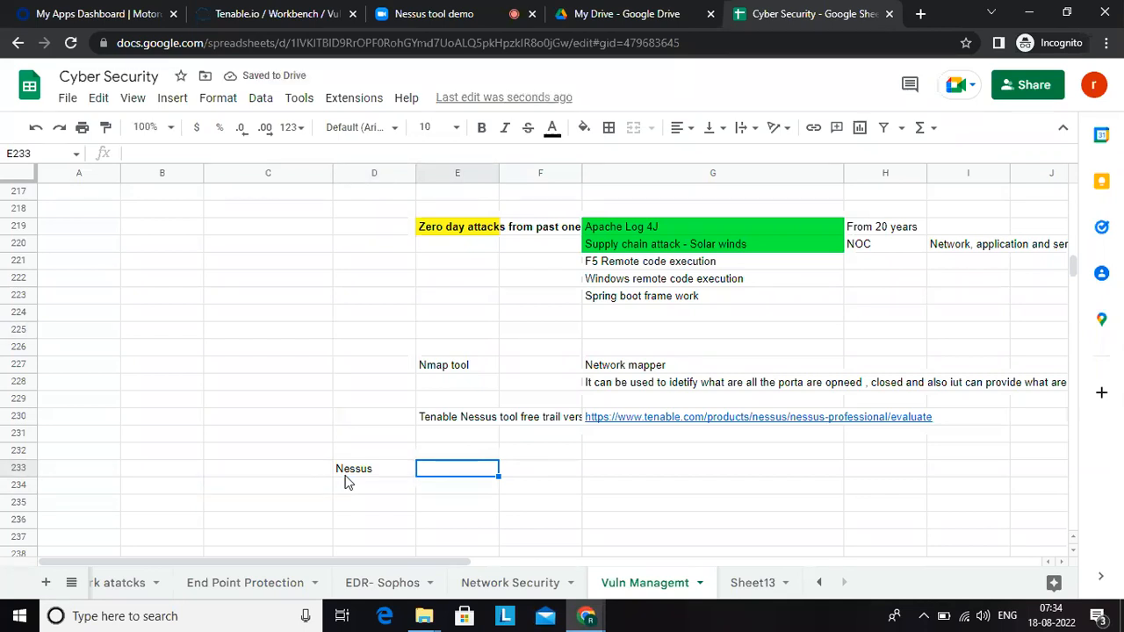
pyautogui.write('Das')
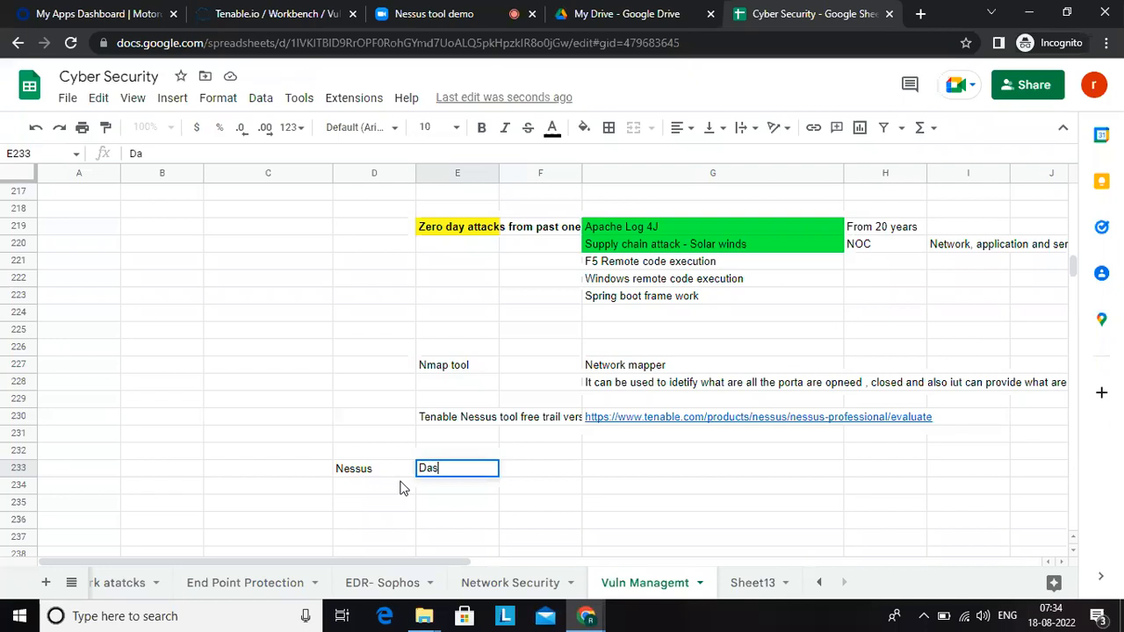
pyautogui.write('hboard')
# Step: Continue row 233 with Scans in F233, Settings in G233 and Reports in H233
pyautogui.press('Tab')
pyautogui.write('Scans')
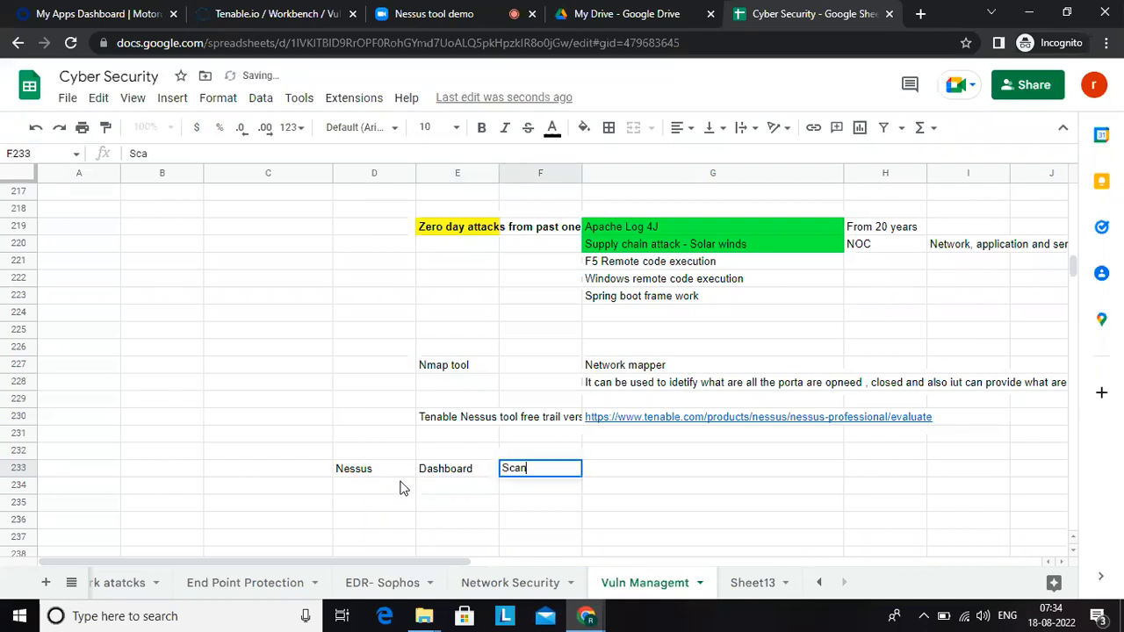
pyautogui.press('Tab')
pyautogui.write('Setting')
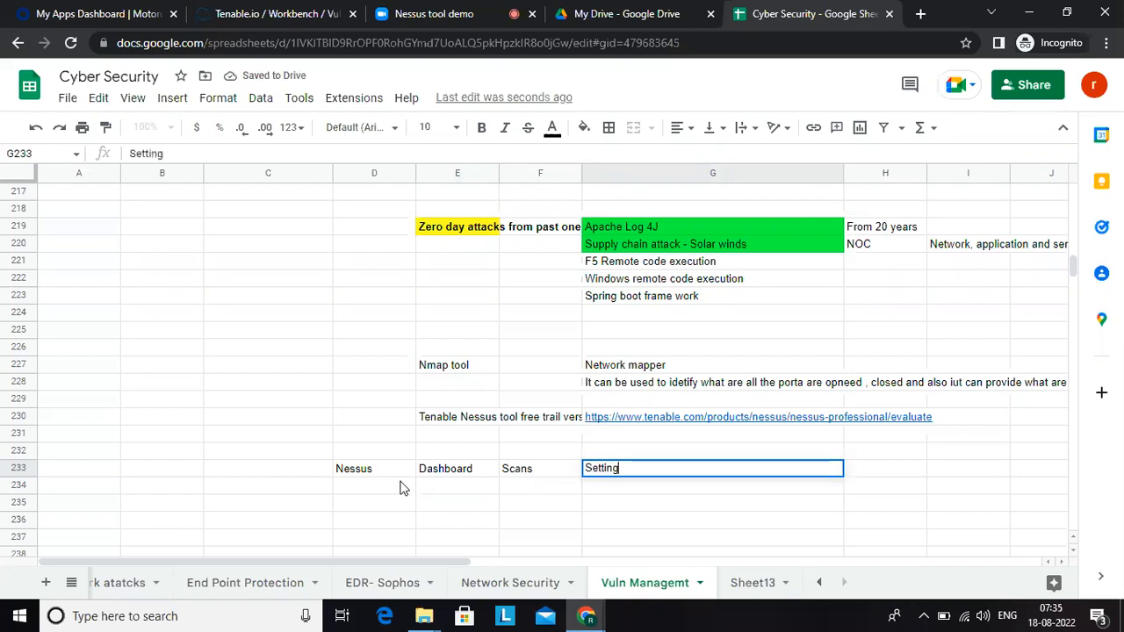
pyautogui.write('s')
pyautogui.press('Tab')
pyautogui.write('Reports')
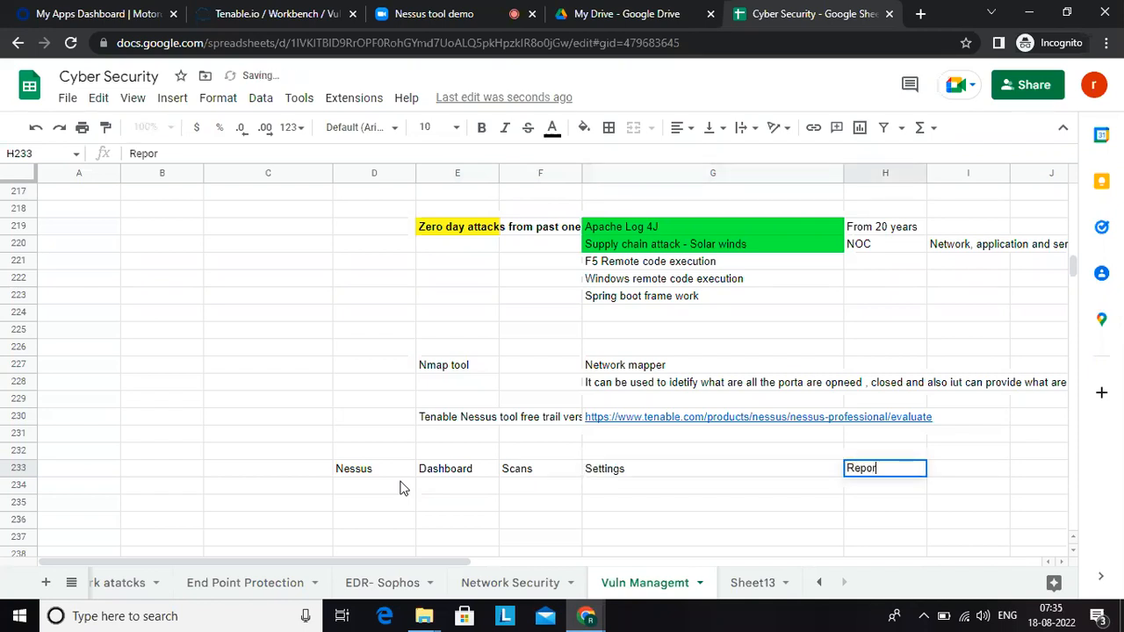
pyautogui.press('Down')
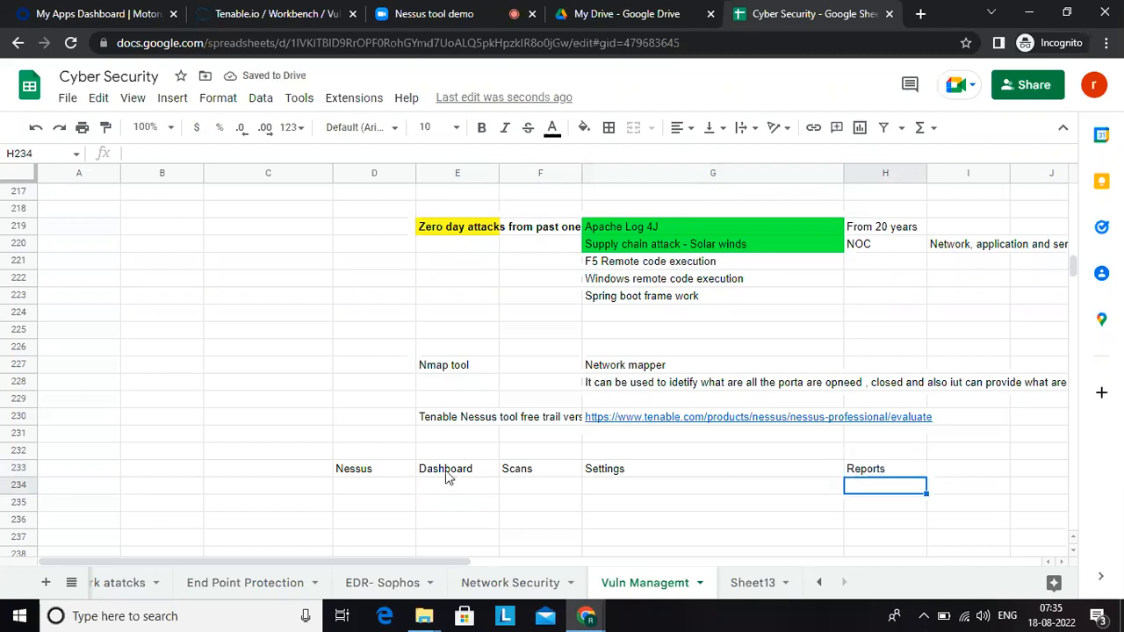
# Step: Enter the row label Dashboard in cell D235
pyautogui.click(447, 475)
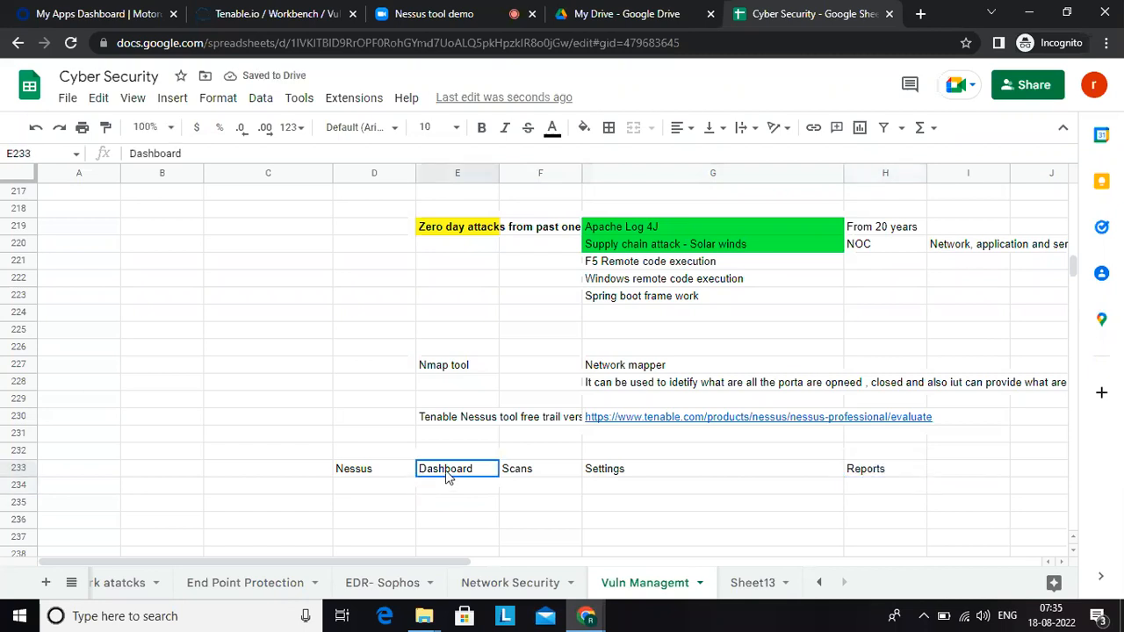
pyautogui.doubleClick(398, 501)
pyautogui.write('DSHB')
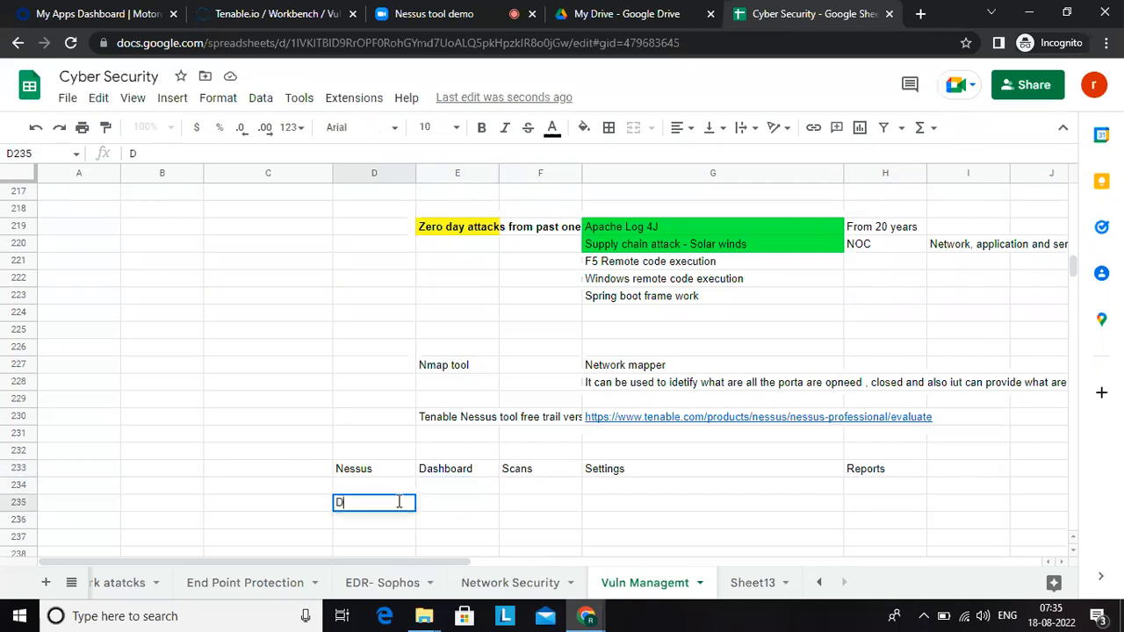
pyautogui.press('BackSpace')
pyautogui.press('BackSpace')
pyautogui.press('BackSpace')
pyautogui.write('ashboard')
pyautogui.press('Tab')
# Step: In E235, enter "It can provide all the vulnerbilities lists , graphical representation like bar chart fie chart, tneding chart , security psture"
pyautogui.write('It can prov')
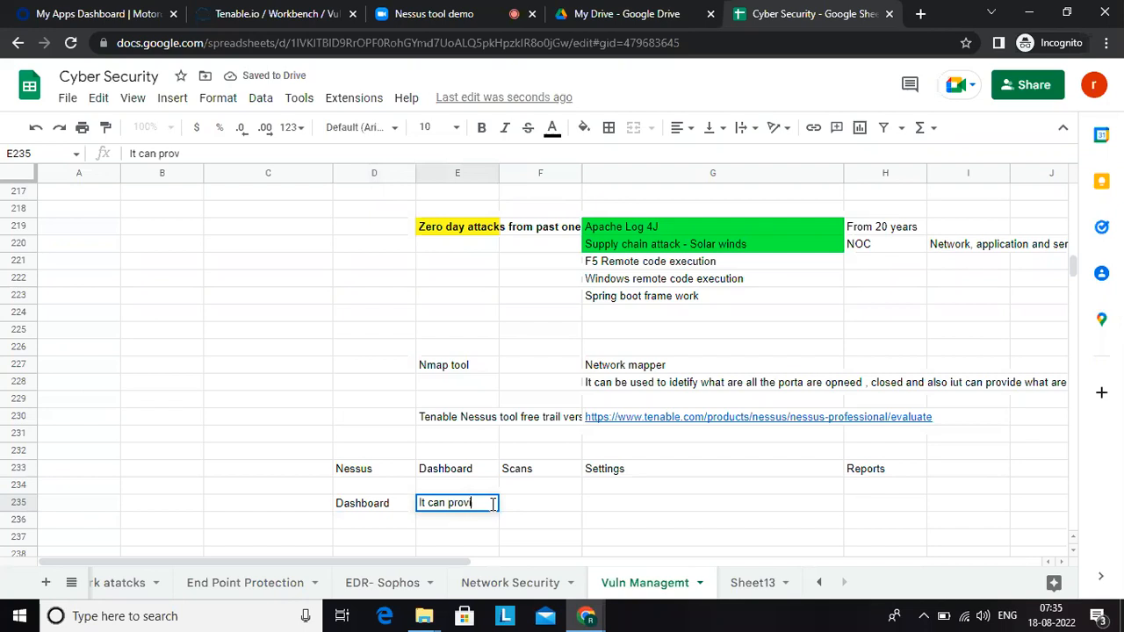
pyautogui.write('ide all the v')
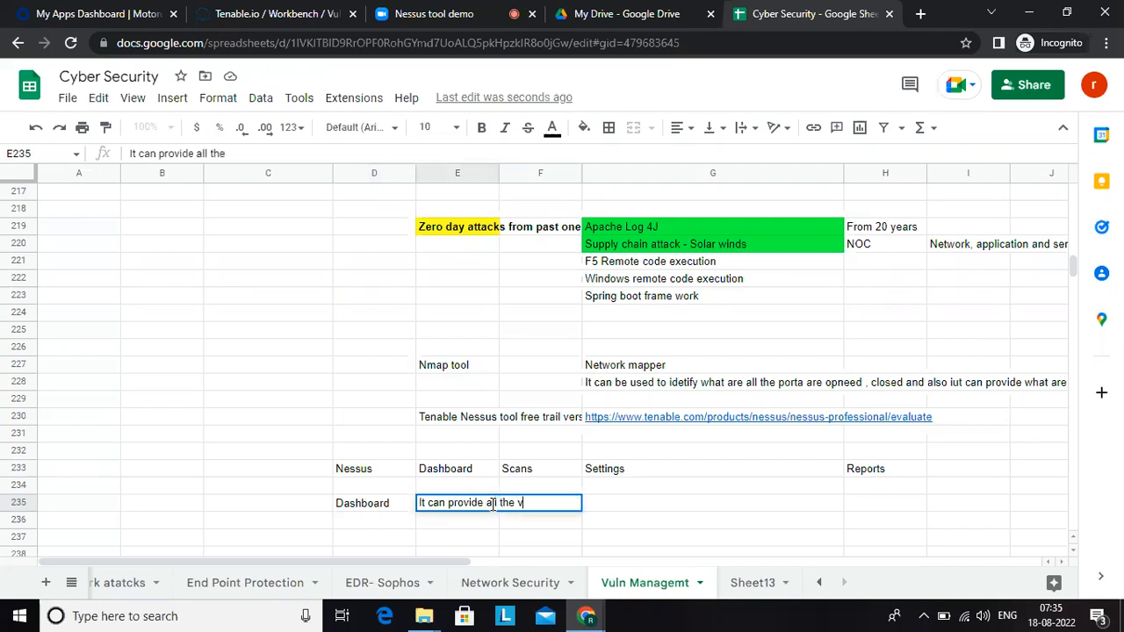
pyautogui.write('ulnerbilities lists ')
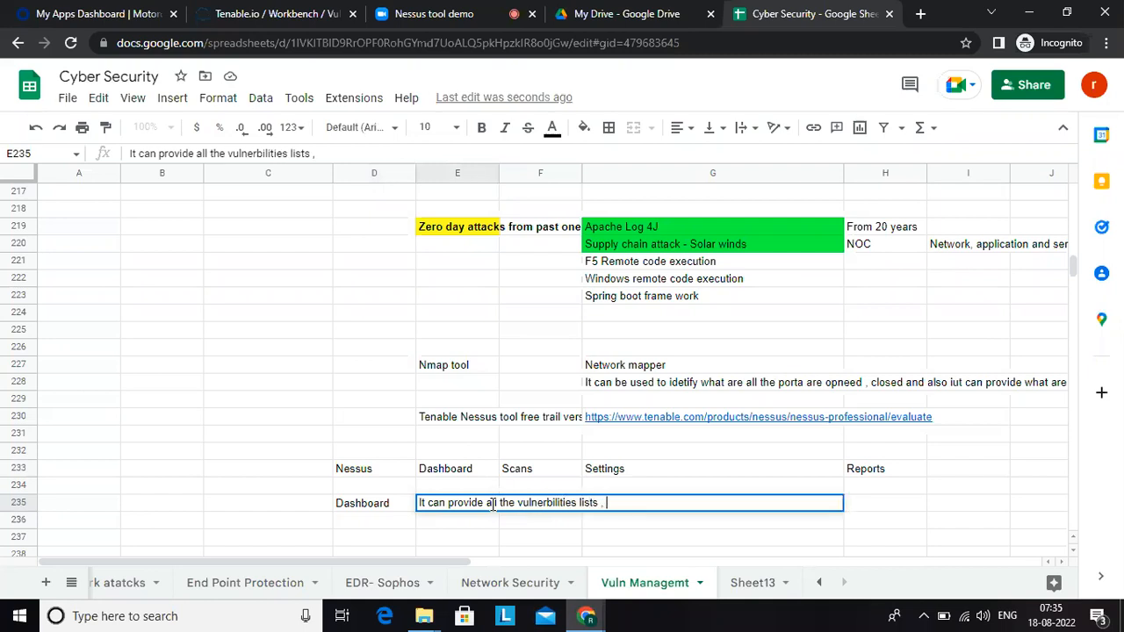
pyautogui.write(', graphical represent')
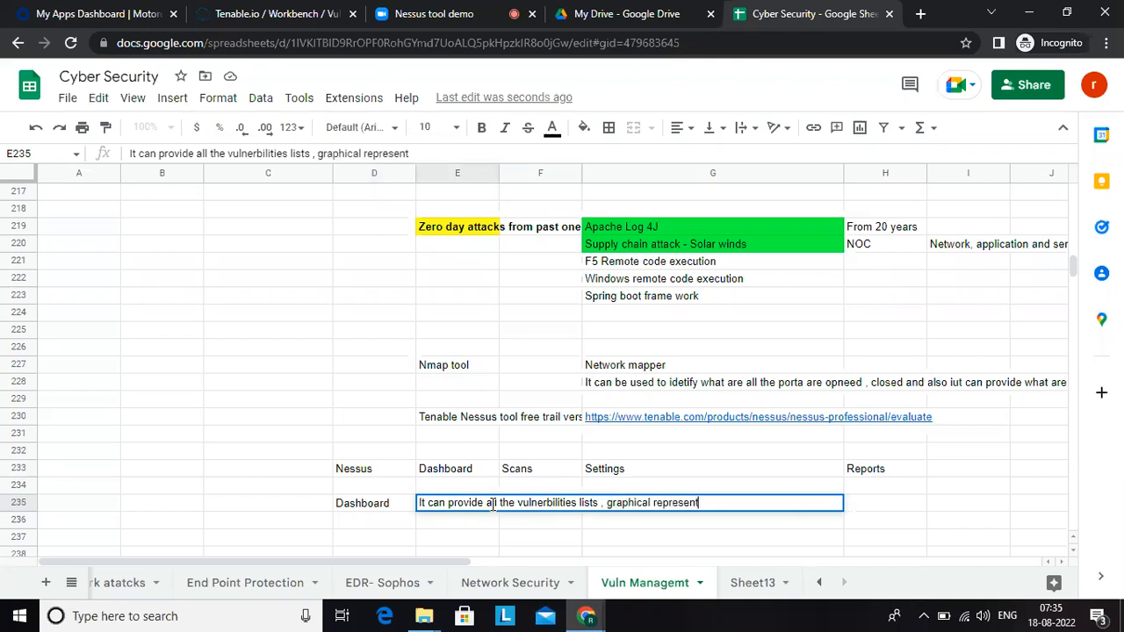
pyautogui.write('ation like bar char')
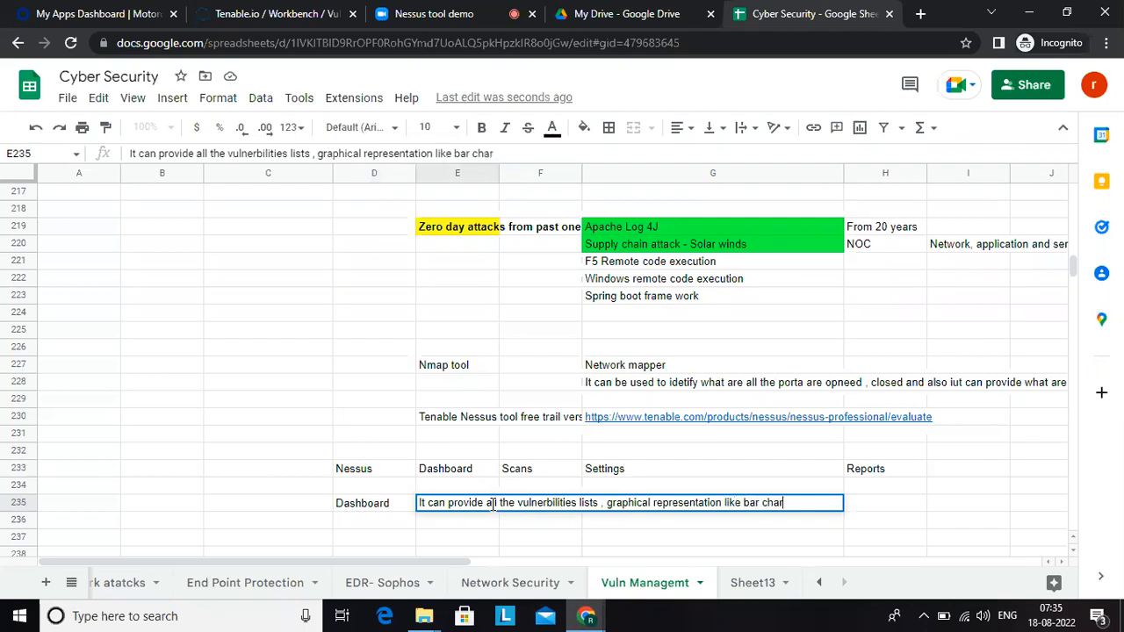
pyautogui.write('t fie chart, rtneding chart')
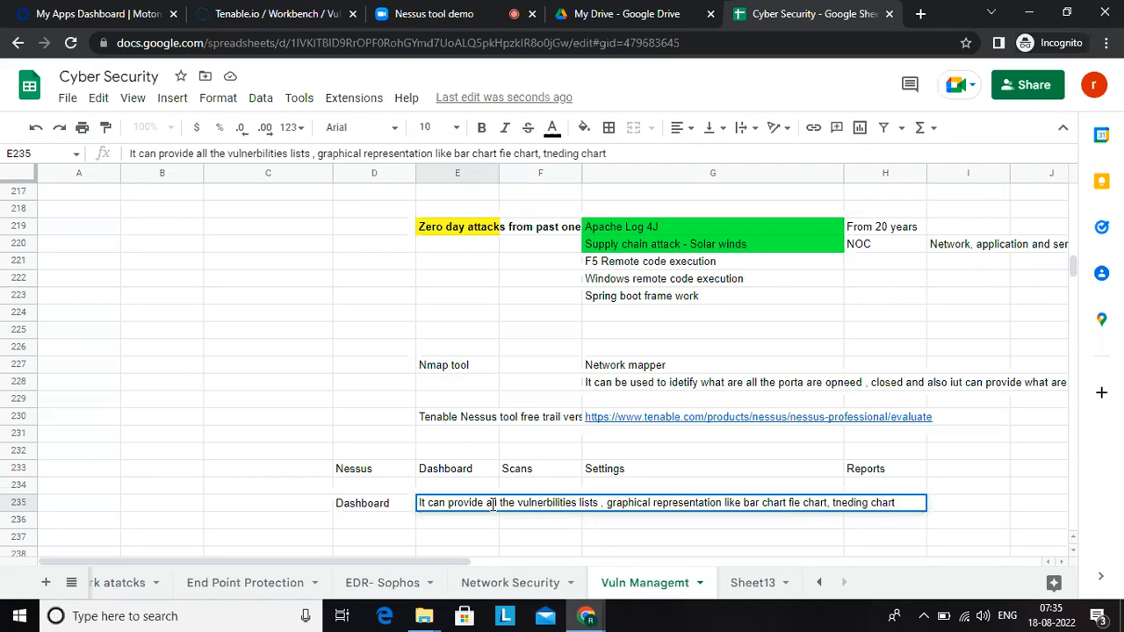
pyautogui.write(', security psture')
pyautogui.press('Return')
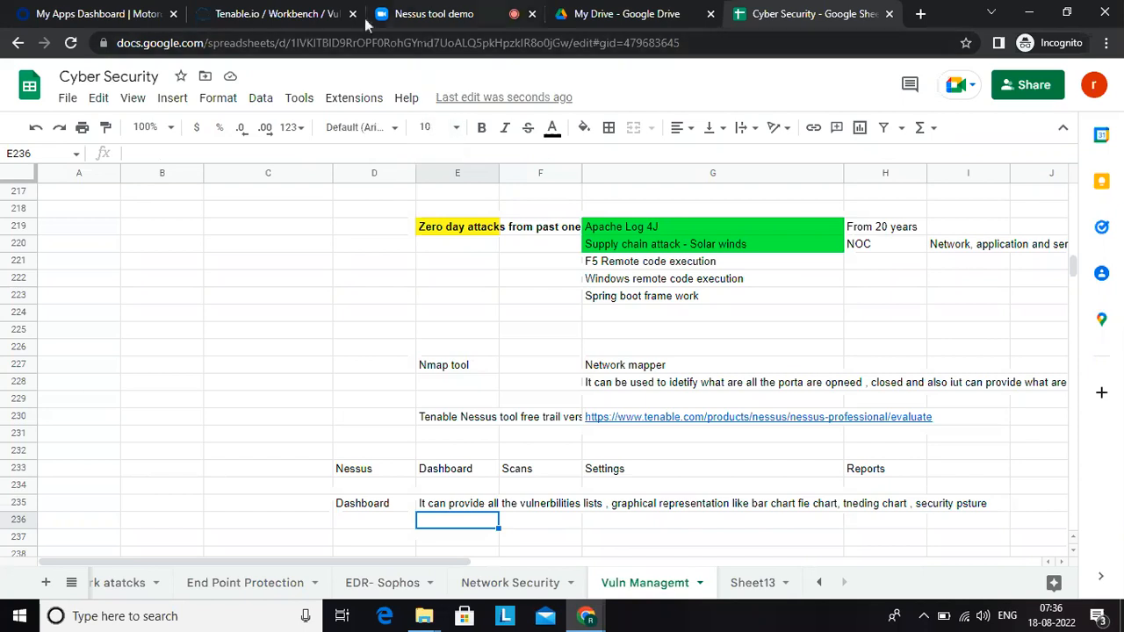
# Step: Switch to Tenable.io, glance at the My Scans list, and review the vulnerabilities dashboard from severity totals down through the plugin list
pyautogui.click(273, 12)
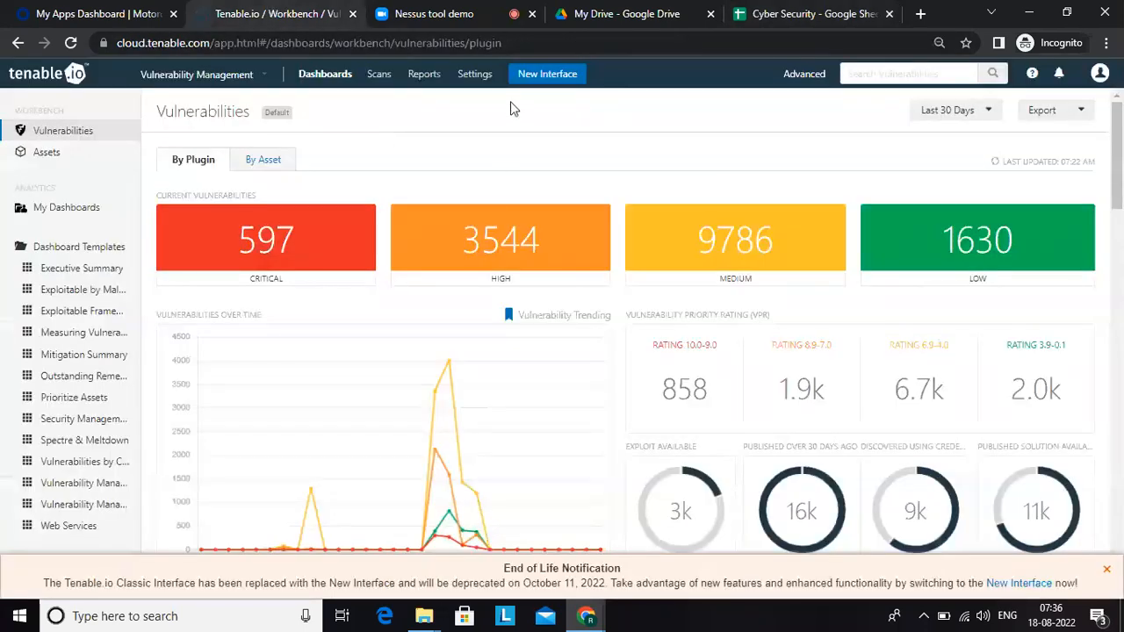
pyautogui.click(377, 76)
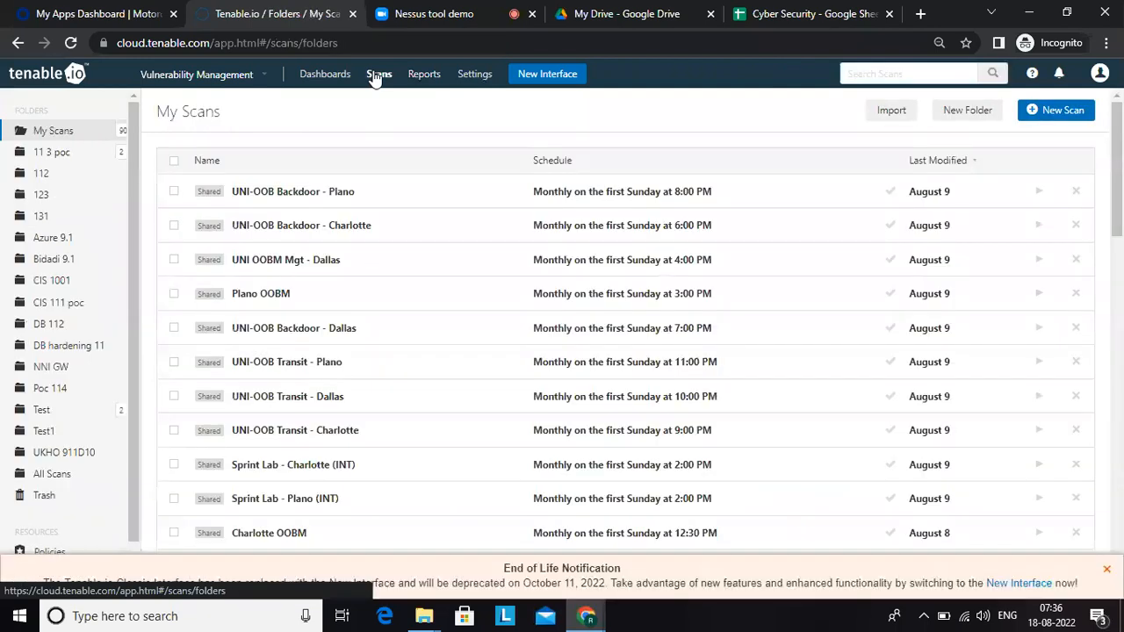
pyautogui.click(337, 80)
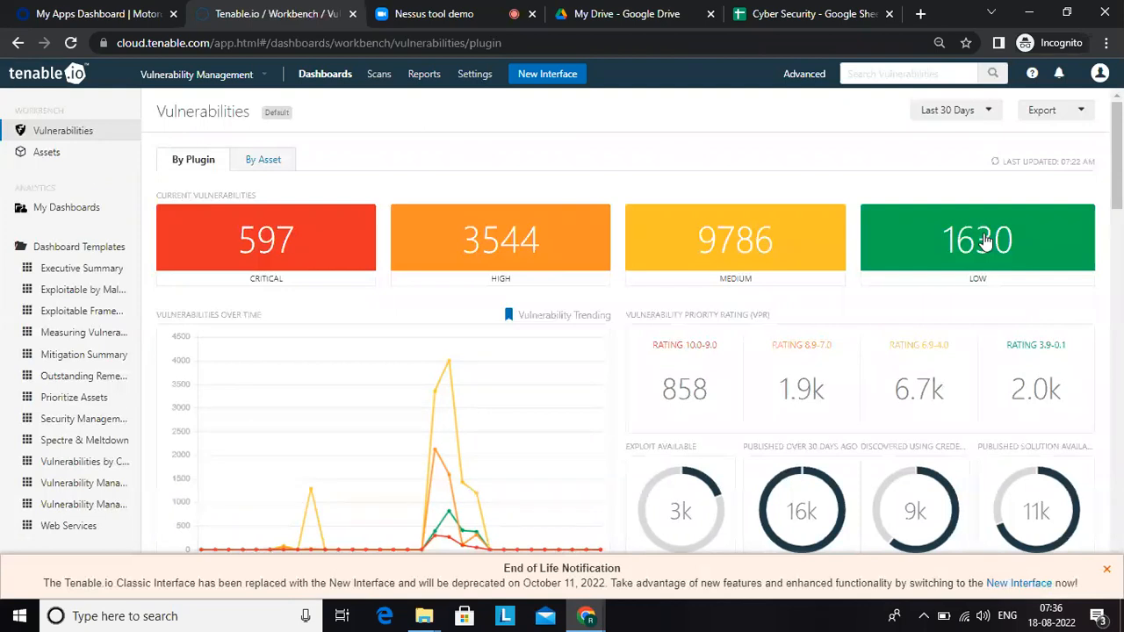
pyautogui.moveTo(1120, 183); pyautogui.dragTo(1122, 193)
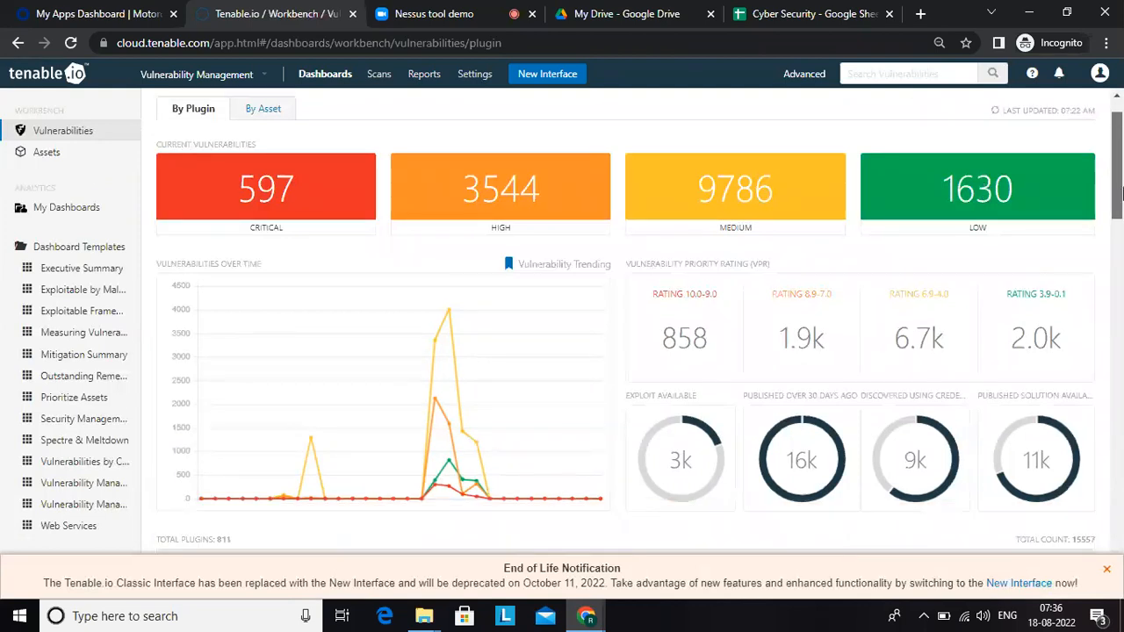
pyautogui.scroll(-2, 720, 483)
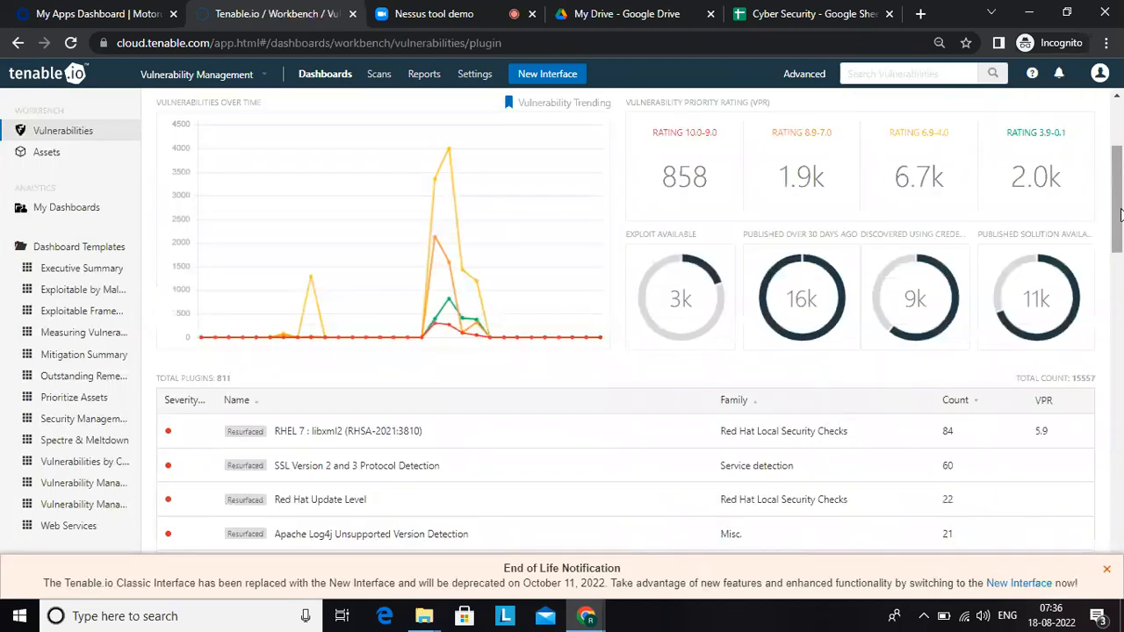
pyautogui.moveTo(1120, 211); pyautogui.dragTo(1120, 286)
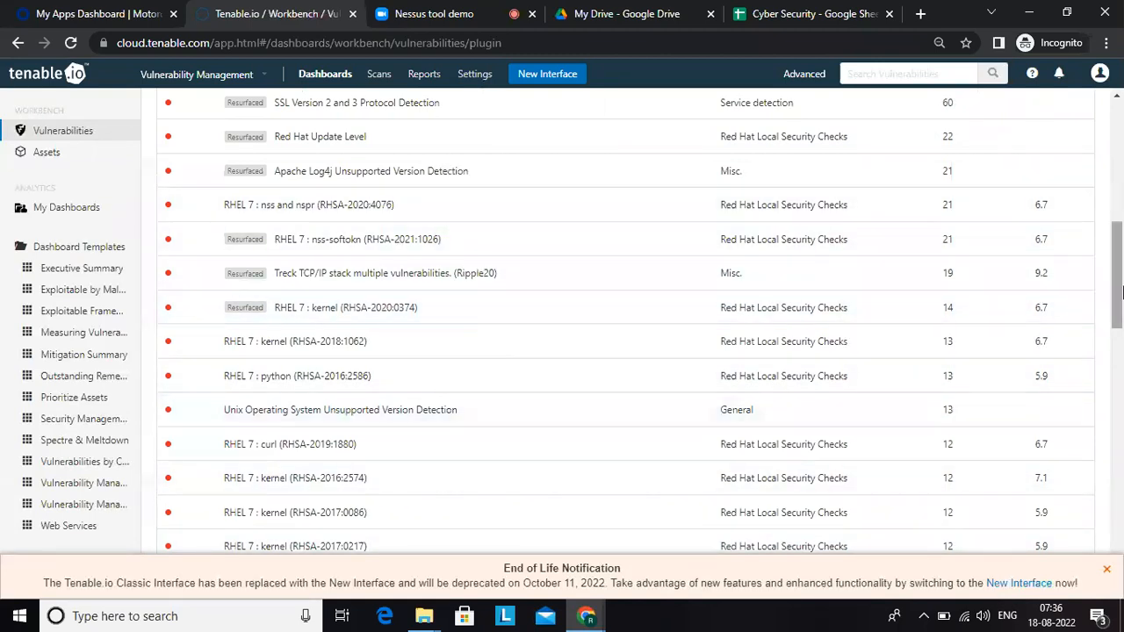
pyautogui.moveTo(1121, 237); pyautogui.dragTo(1119, 105)
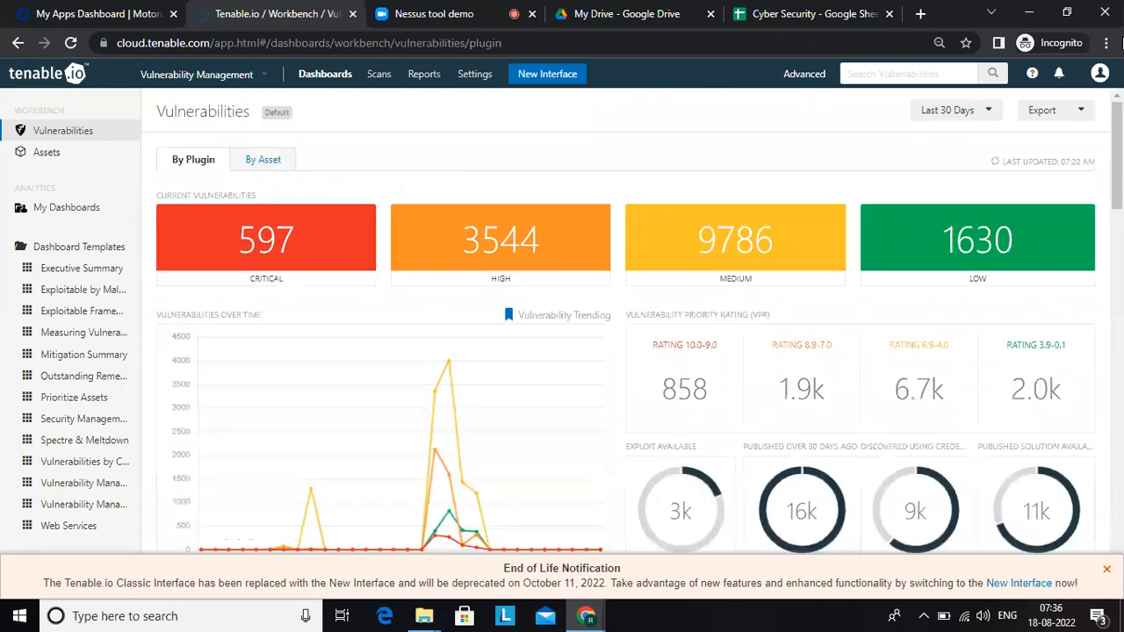
# Step: Check the Zoom meeting briefly, return to Tenable.io and view the My Scans list
pyautogui.click(432, 10)
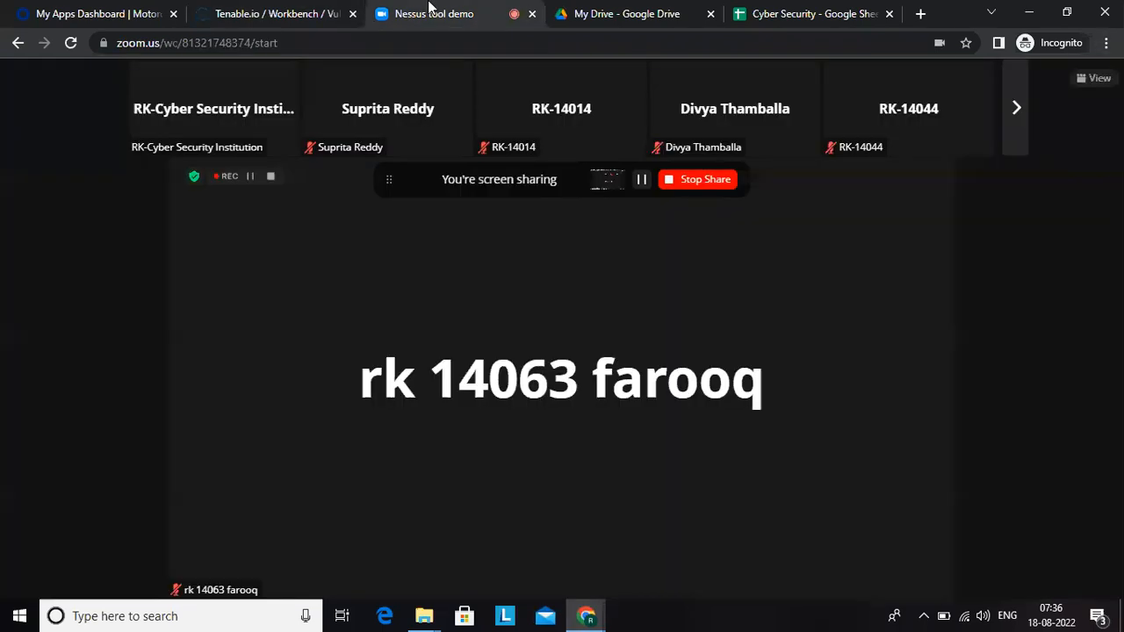
pyautogui.click(299, 15)
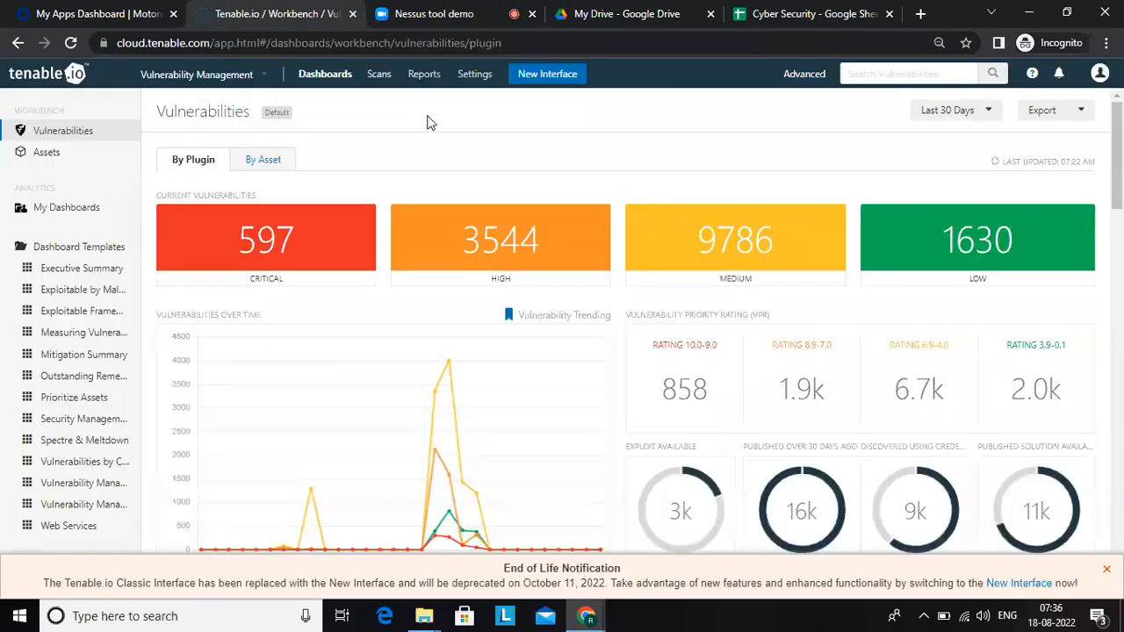
pyautogui.click(377, 73)
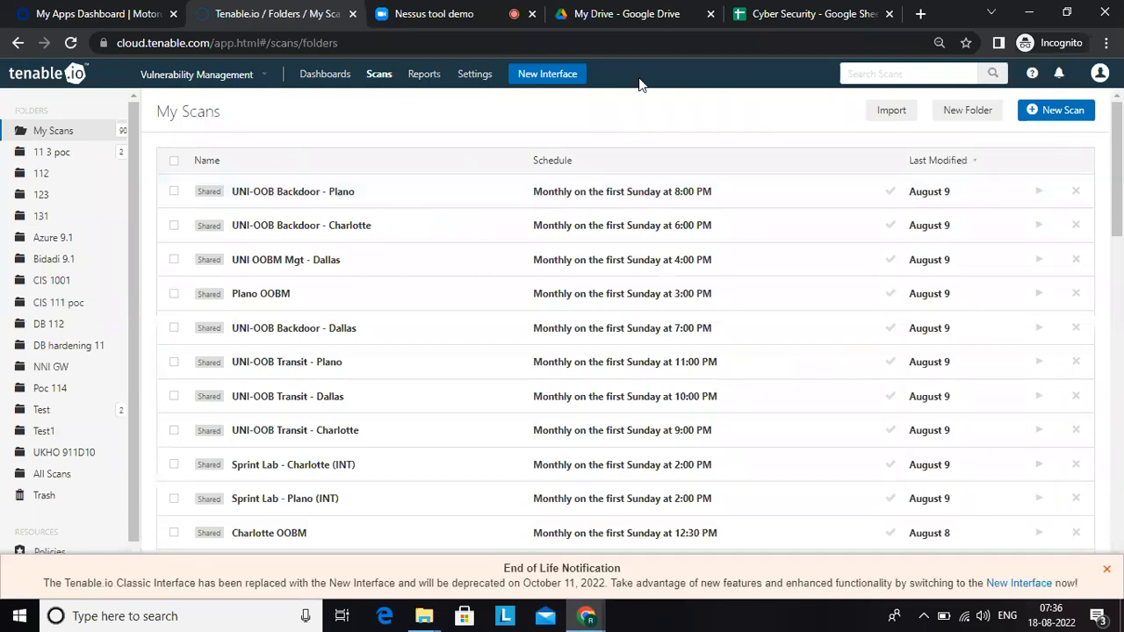
# Step: Switch to the Cyber Security Google Sheet and enter the row label Scans in cell D239
pyautogui.click(813, 22)
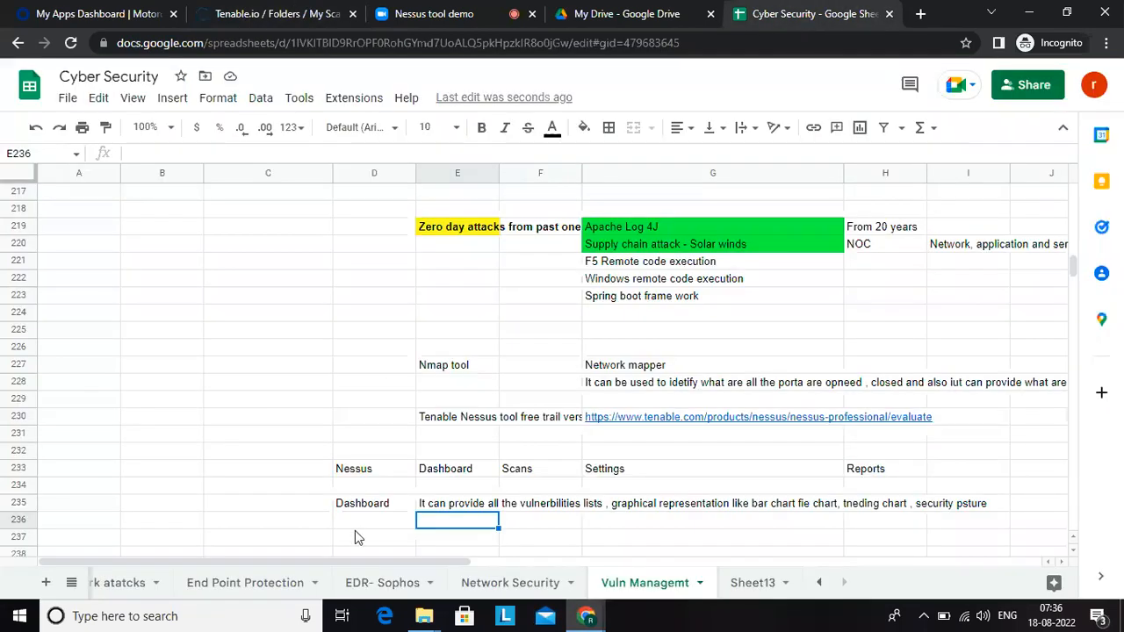
pyautogui.click(354, 530)
pyautogui.press('Down')
pyautogui.press('Down')
pyautogui.write('Scan')
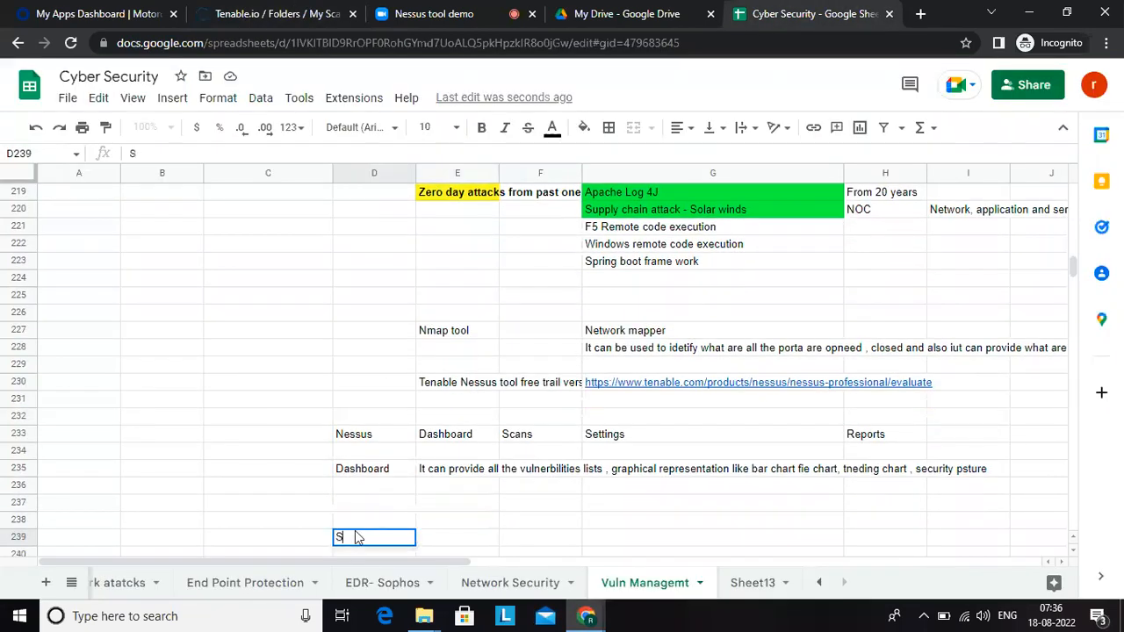
# Step: In E239, enter "It is used to caete scan policy and also scan rule"
pyautogui.press('Tab')
pyautogui.write('It is used to caete scan policy and also scan rule')
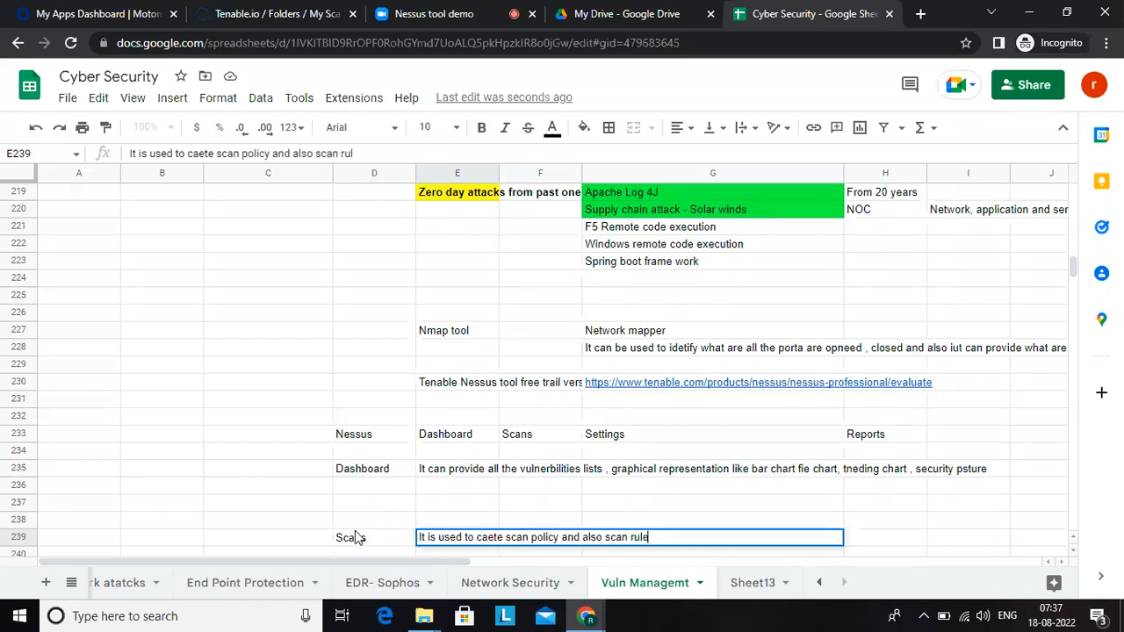
pyautogui.press('Return')
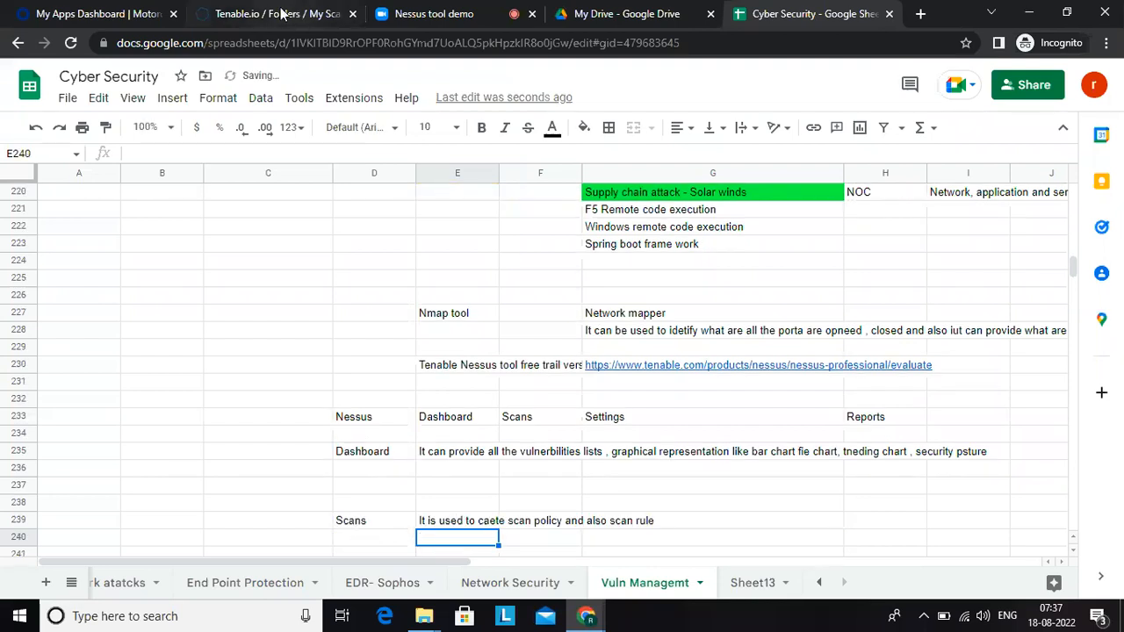
# Step: Switch to Tenable.io and look through the scan folders and resources list
pyautogui.click(281, 12)
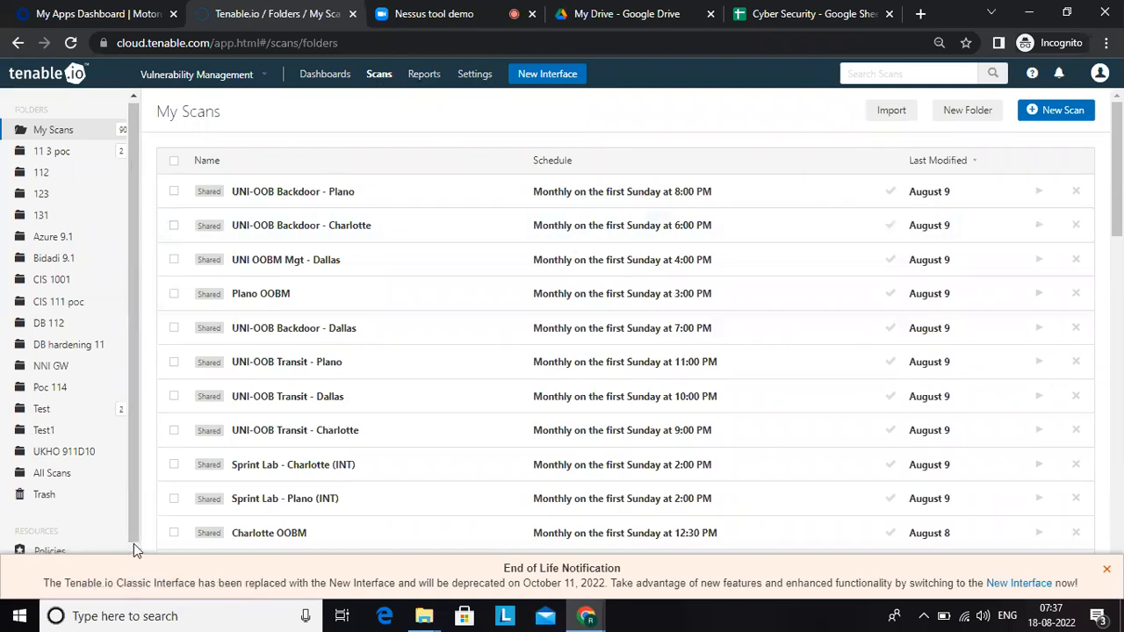
pyautogui.scroll(-1, 133, 543)
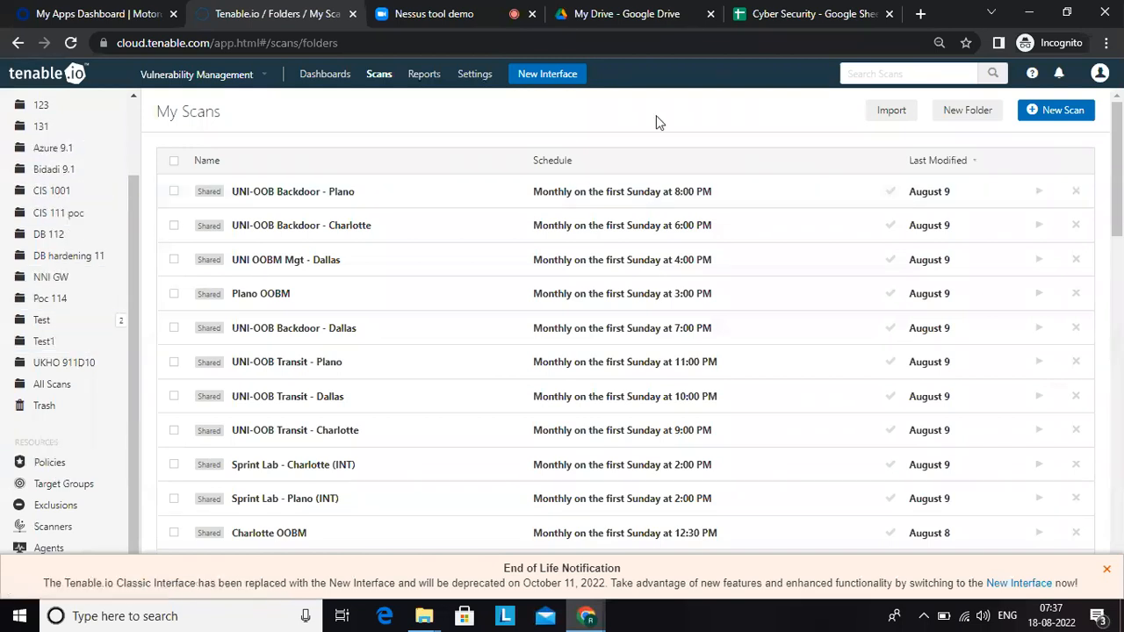
pyautogui.click(962, 125)
pyautogui.write('Test2')
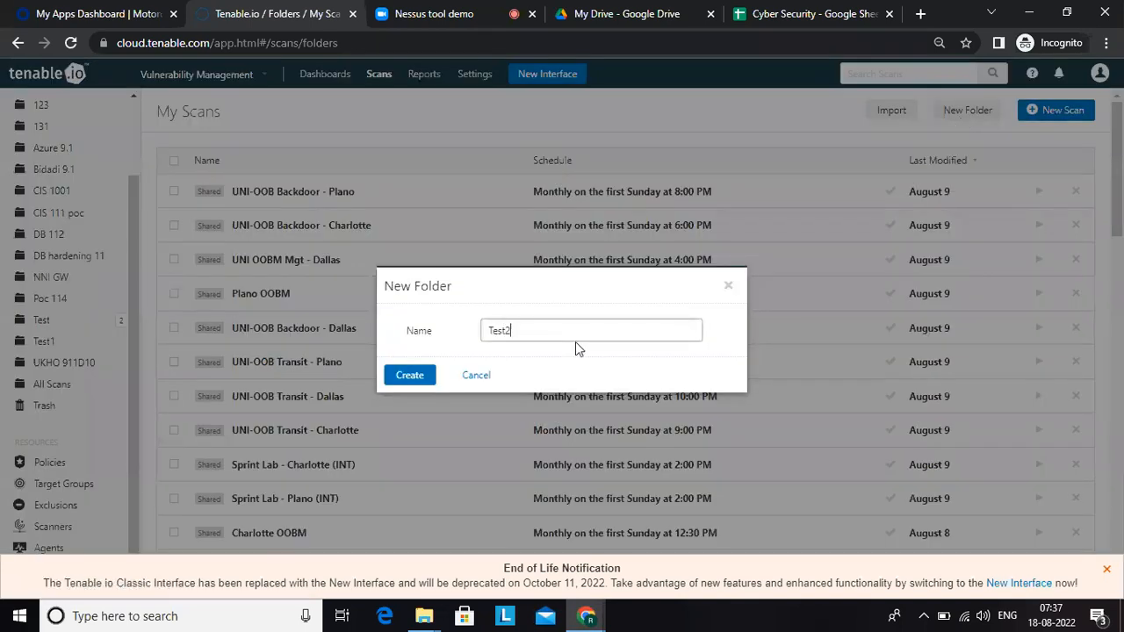
pyautogui.click(478, 377)
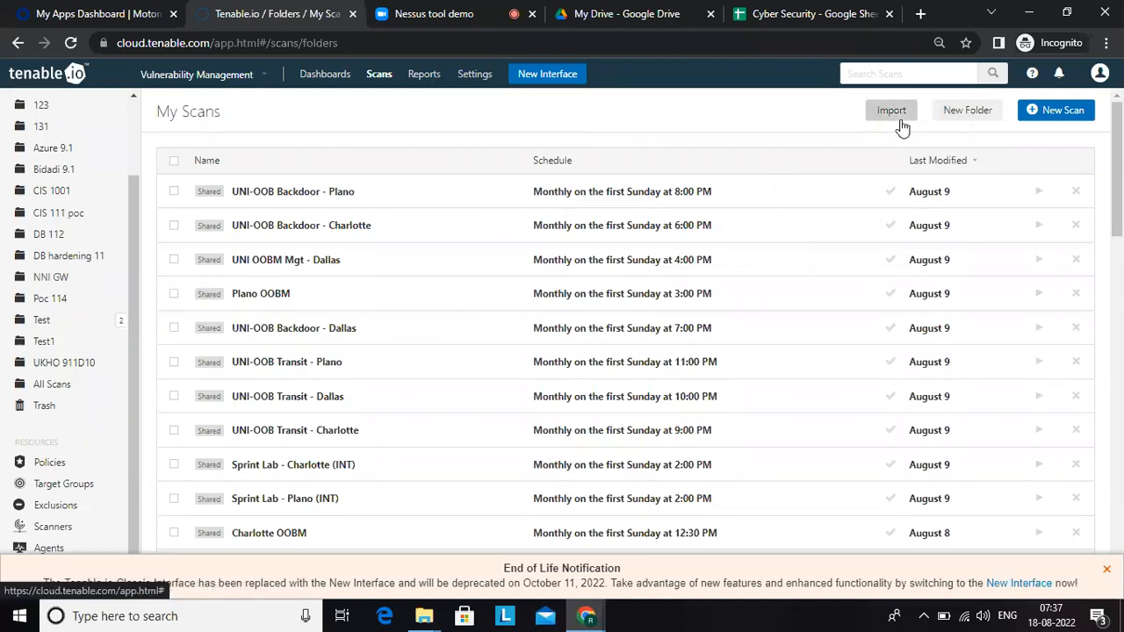
# Step: Create a scan folder named Demo and open the Policies page
pyautogui.click(969, 112)
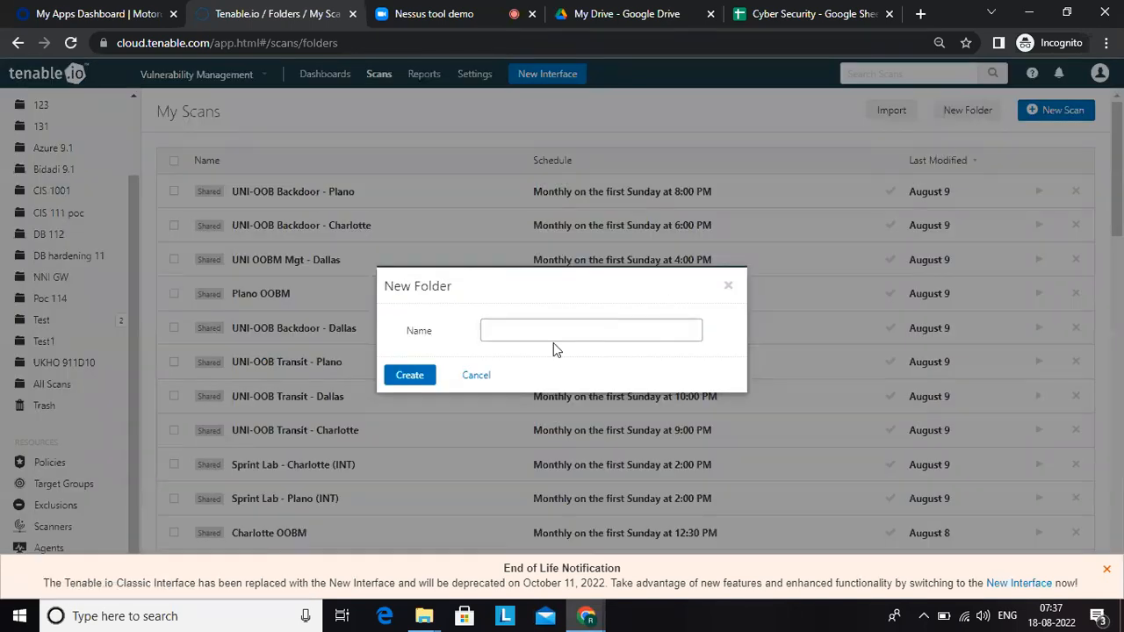
pyautogui.write('Demo')
pyautogui.click(417, 377)
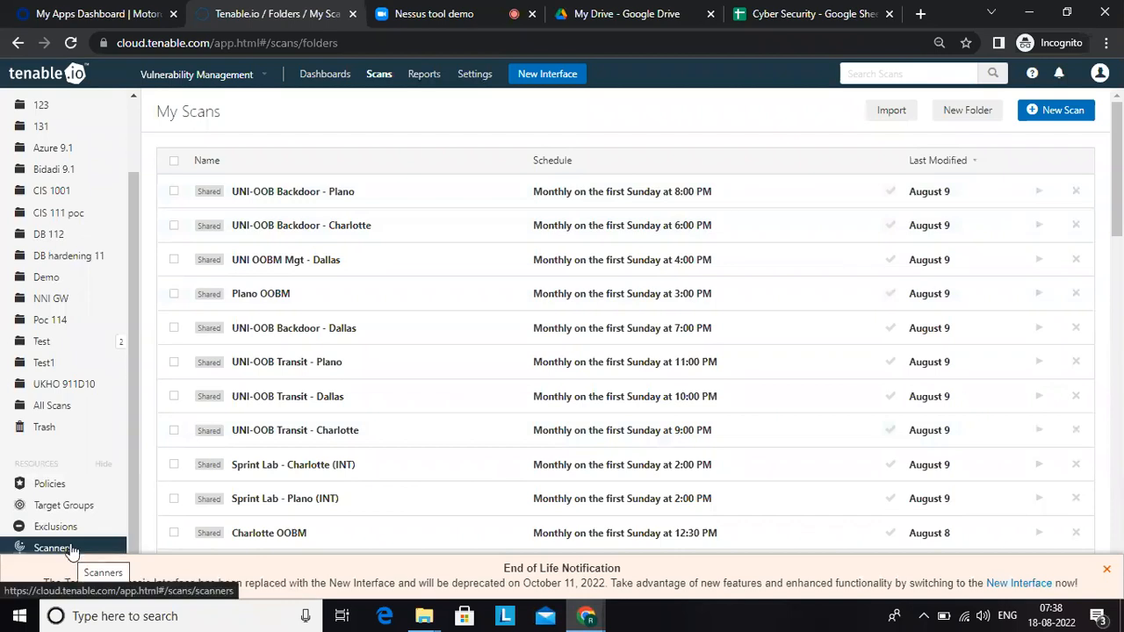
pyautogui.click(83, 487)
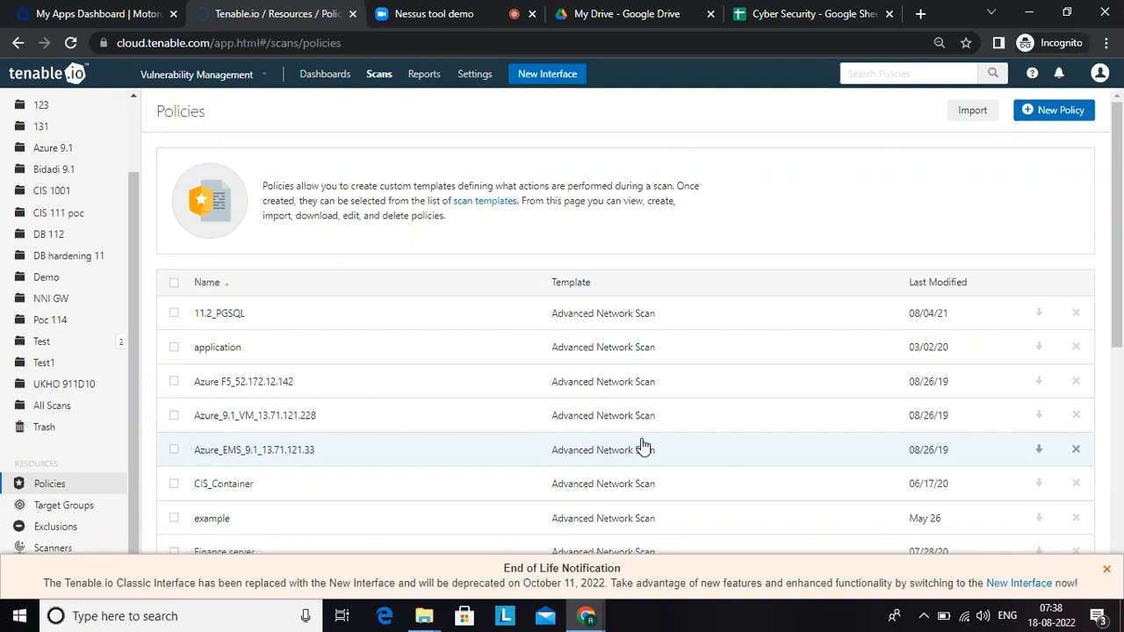
# Step: Switch back to the Google Sheet and enter the row label "Scan policy" in cell D241
pyautogui.click(787, 14)
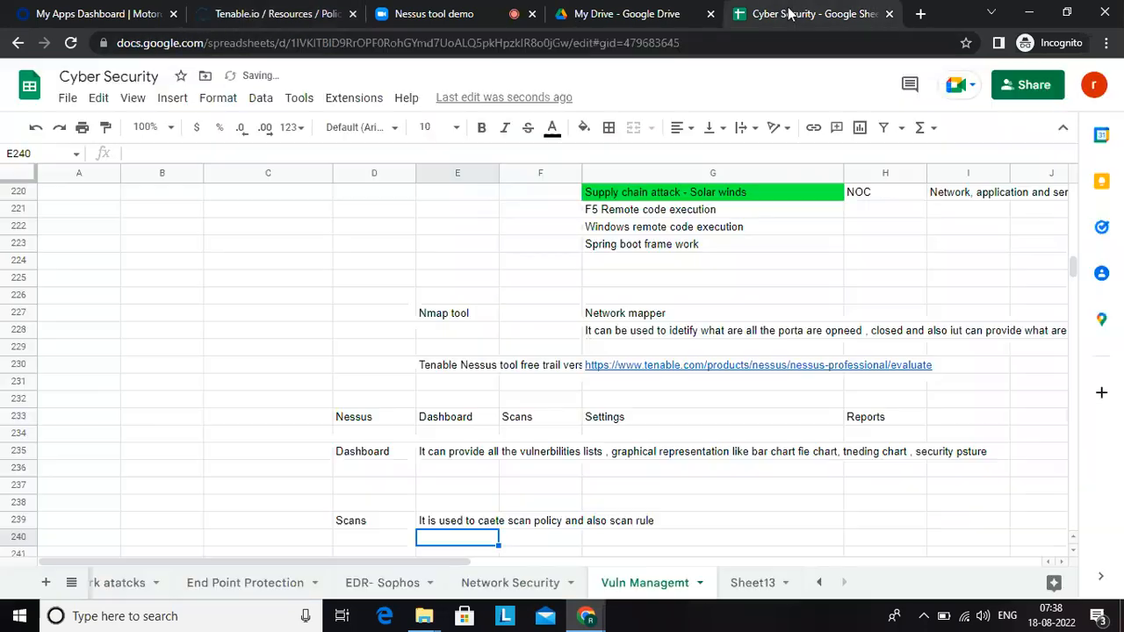
pyautogui.click(415, 523)
pyautogui.press('Down')
pyautogui.press('Down')
pyautogui.write('Scan policy')
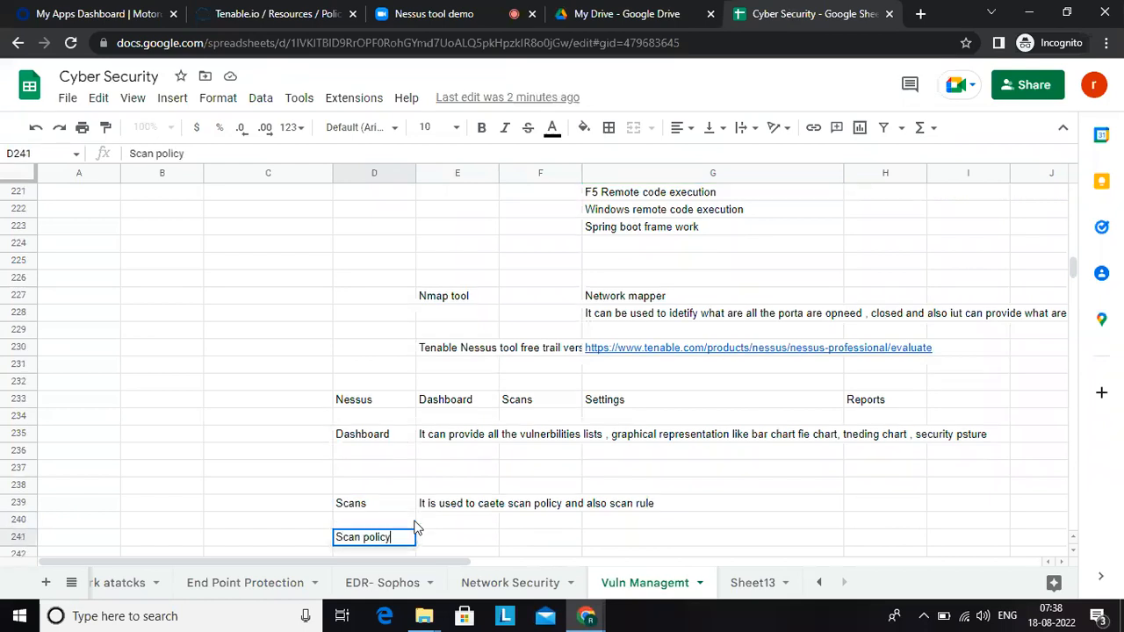
# Step: Enter "Click on scan tab" in E241 and "left hand side click on policies" in E242
pyautogui.press('Tab')
pyautogui.write('Click')
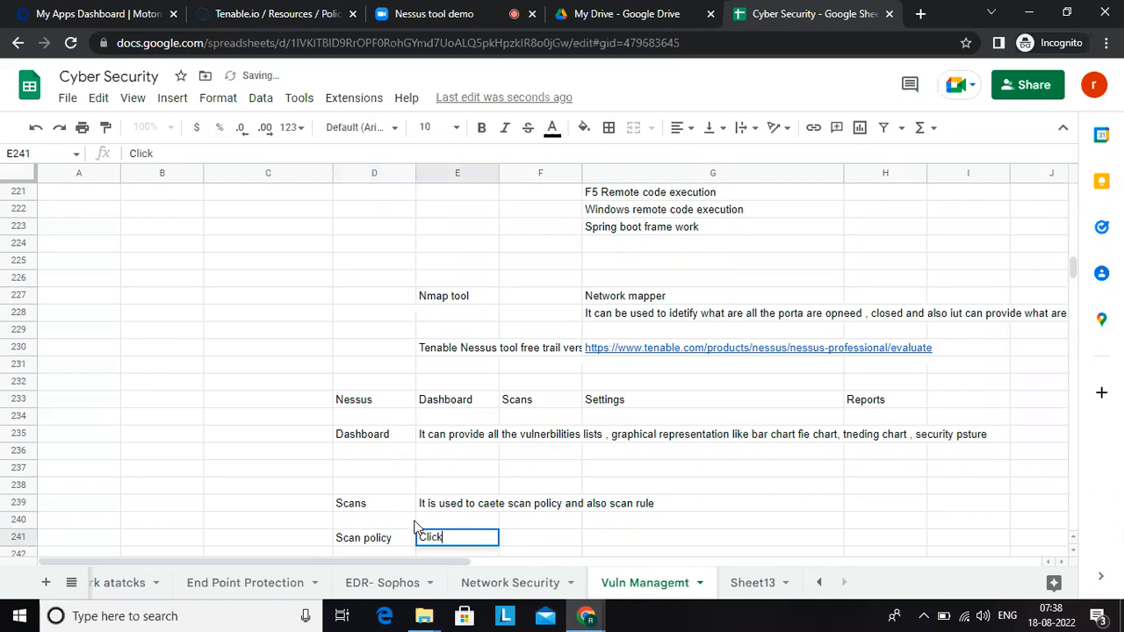
pyautogui.write(' on scan tab')
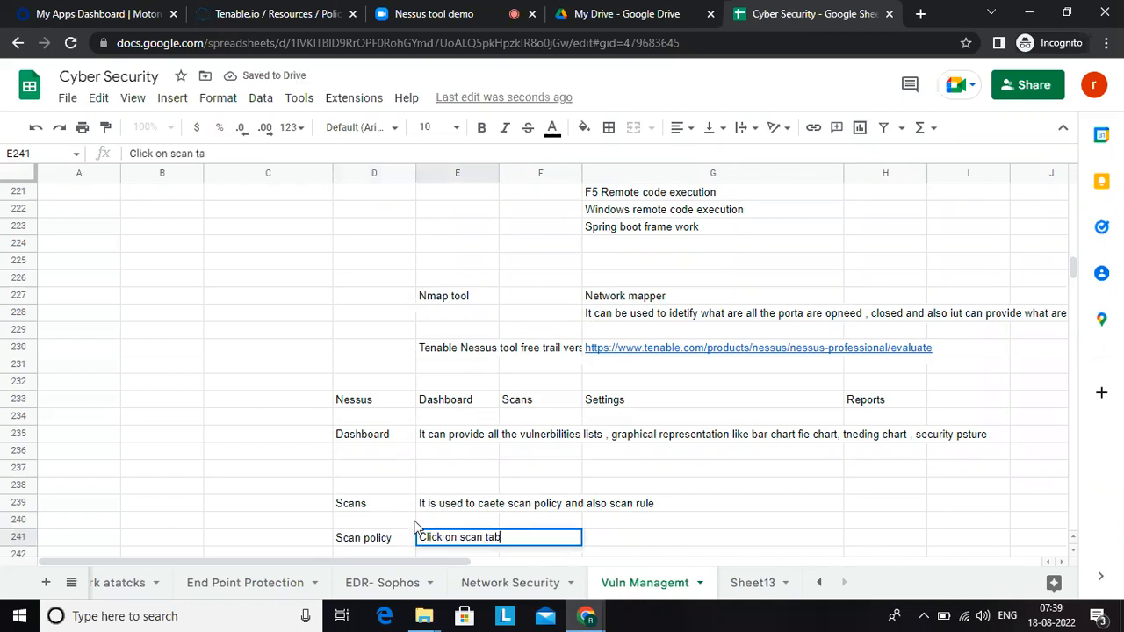
pyautogui.press('Return')
pyautogui.write('left hand side')
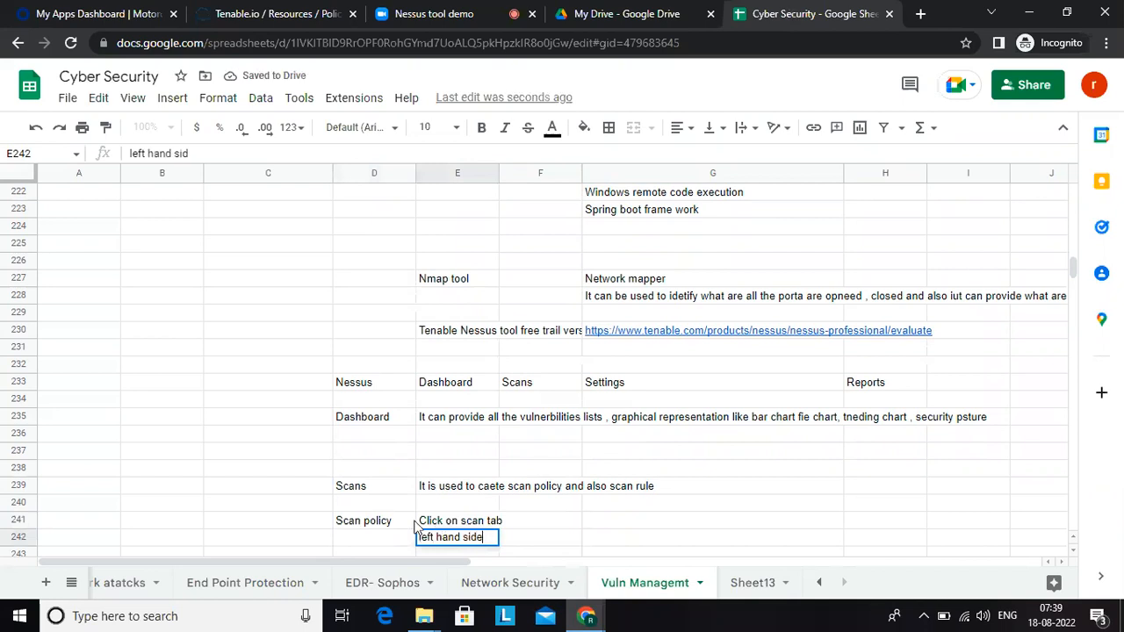
pyautogui.write(' click')
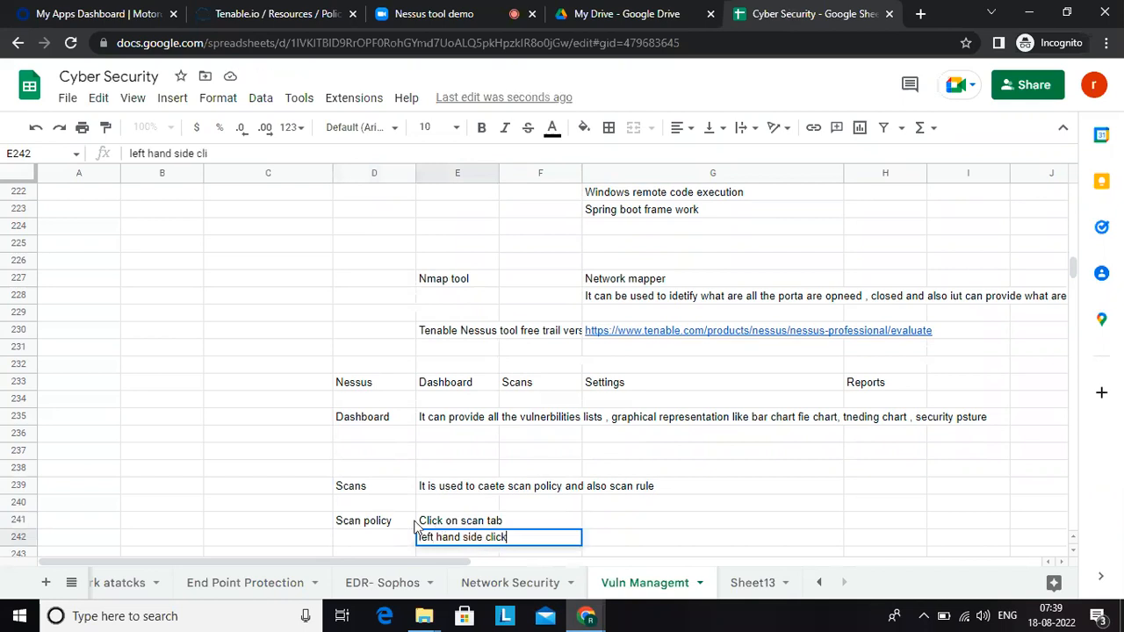
pyautogui.write(' on policies')
pyautogui.press('Return')
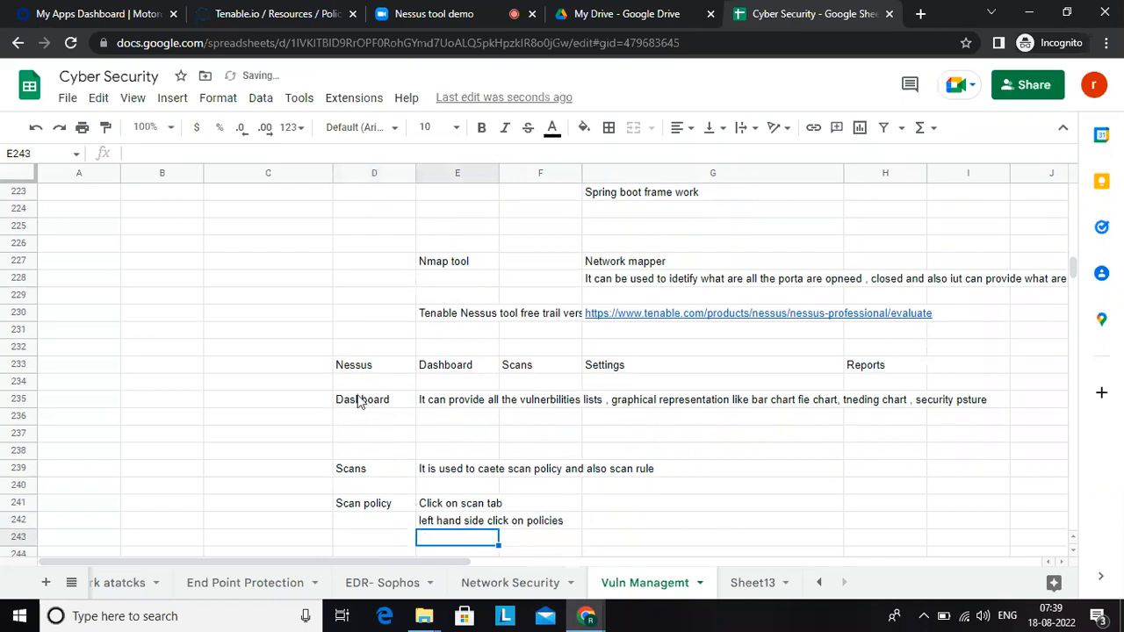
# Step: Check the Tenable.io Policies page, return to the Google Sheet, and enter "on the top corner on the right click on new polocy" in E243
pyautogui.click(279, 13)
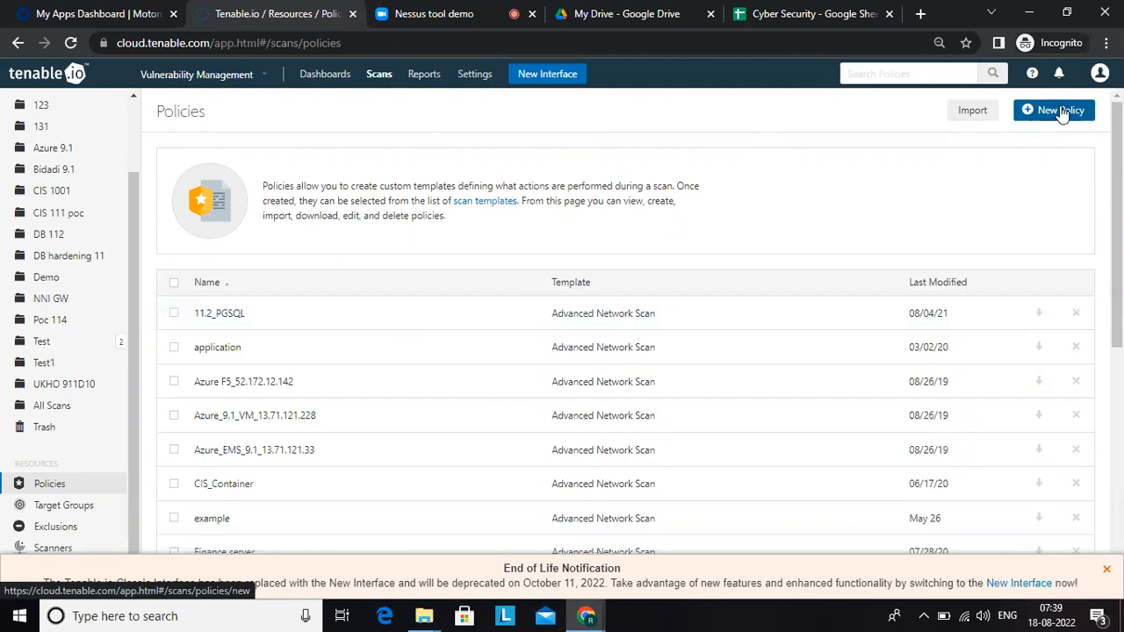
pyautogui.click(812, 14)
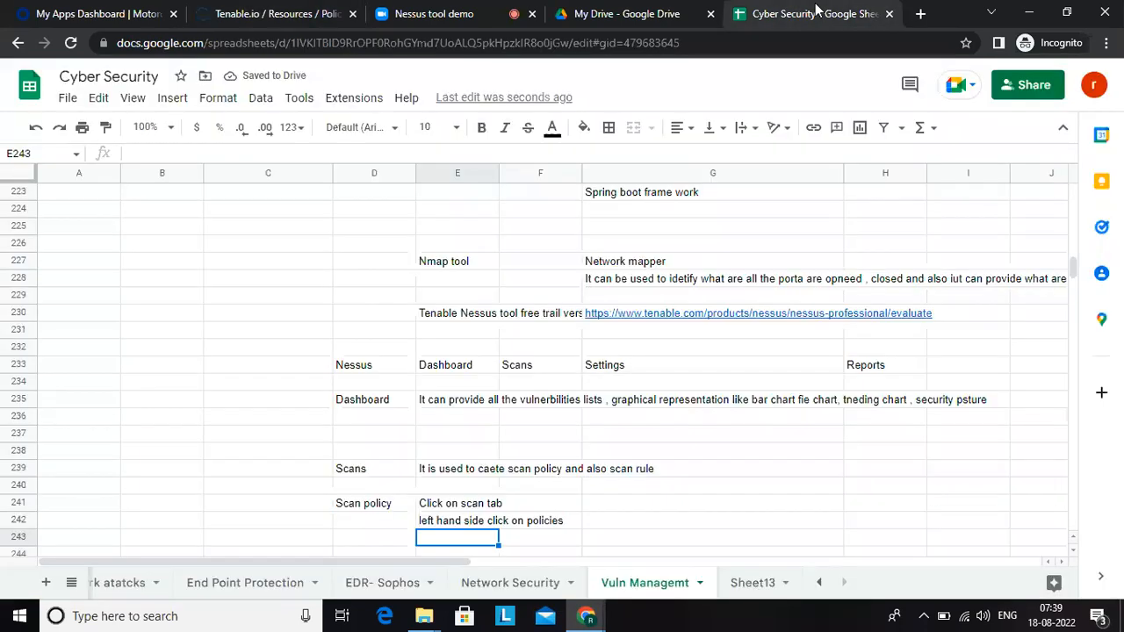
pyautogui.write('on t')
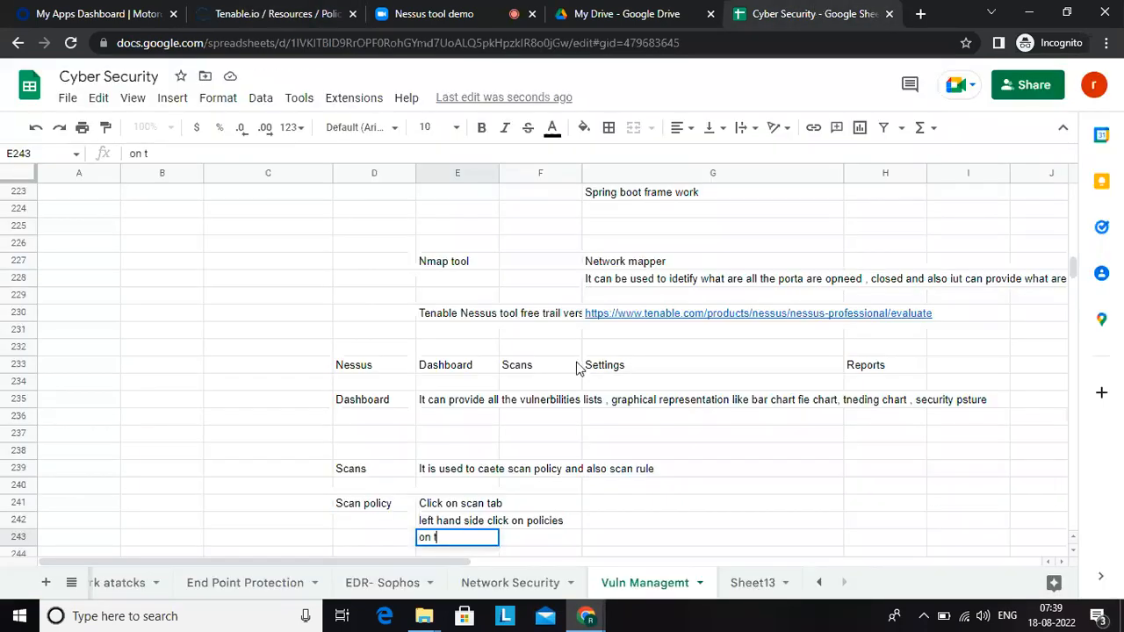
pyautogui.write('he top corner')
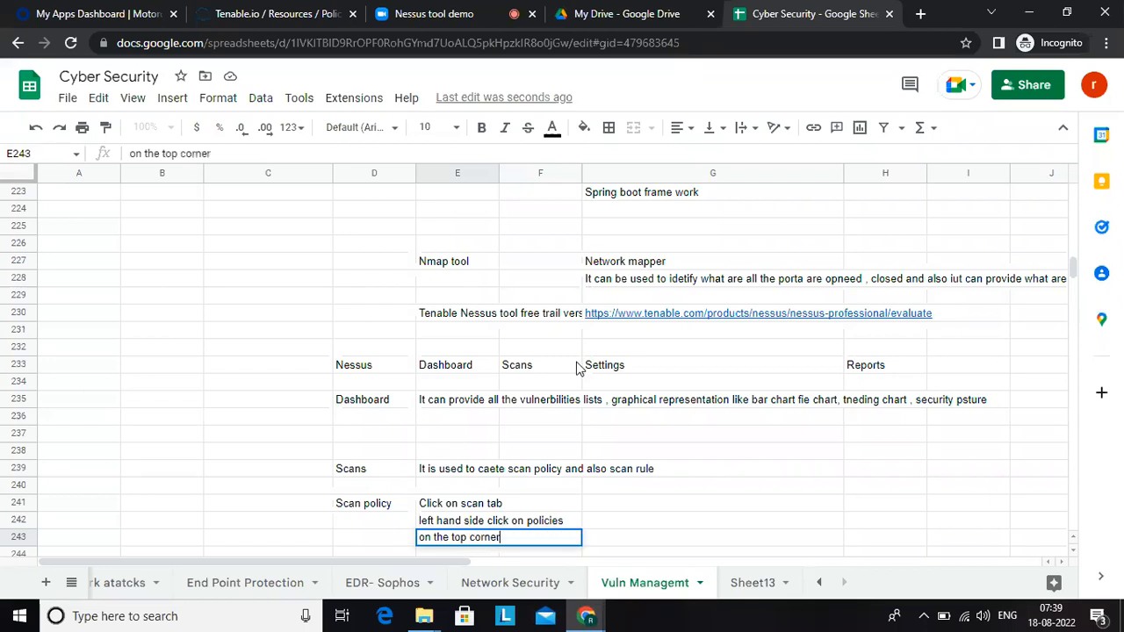
pyautogui.write(' on the right click ')
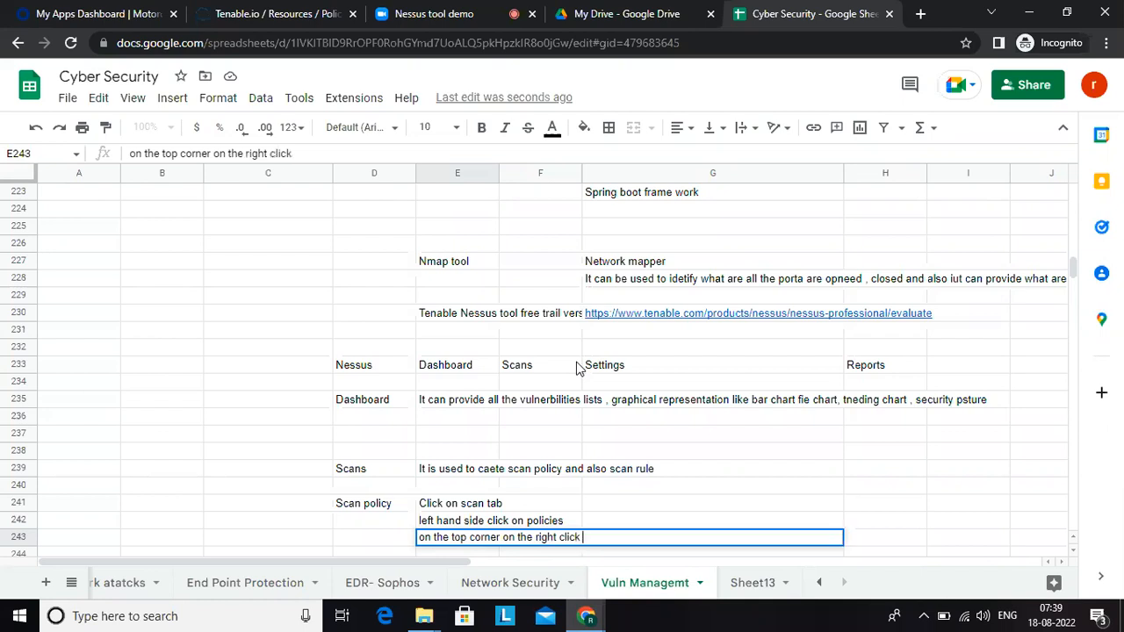
pyautogui.write('on policy')
pyautogui.press('BackSpace')
pyautogui.press('BackSpace')
pyautogui.press('BackSpace')
pyautogui.press('BackSpace')
pyautogui.press('BackSpace')
pyautogui.press('BackSpace')
pyautogui.write('ne')
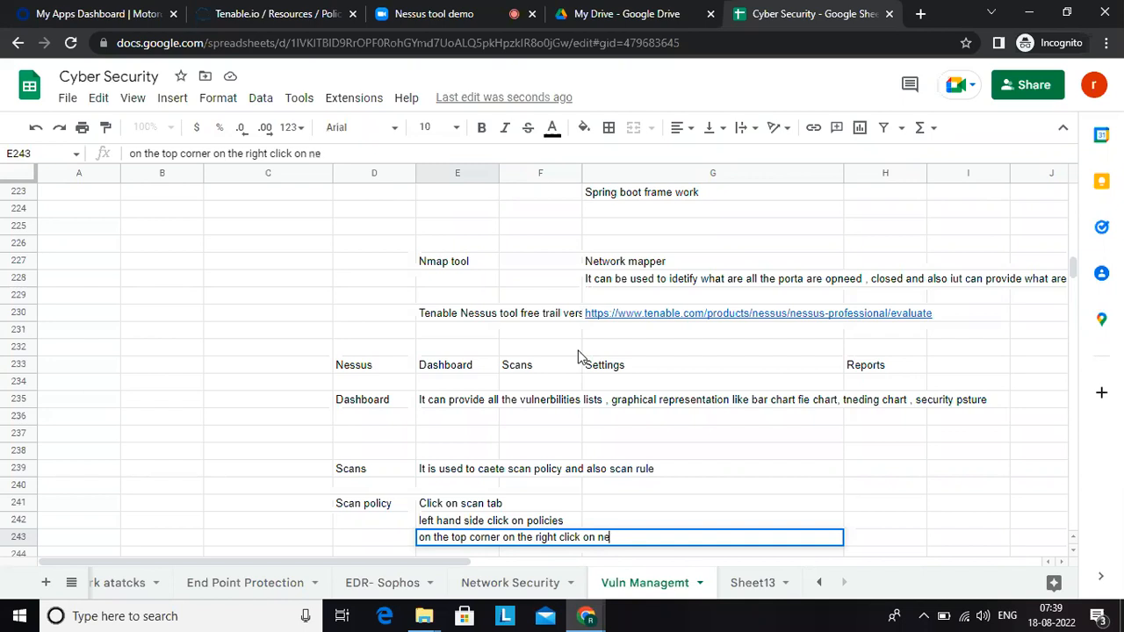
pyautogui.write('w polocy')
pyautogui.press('Return')
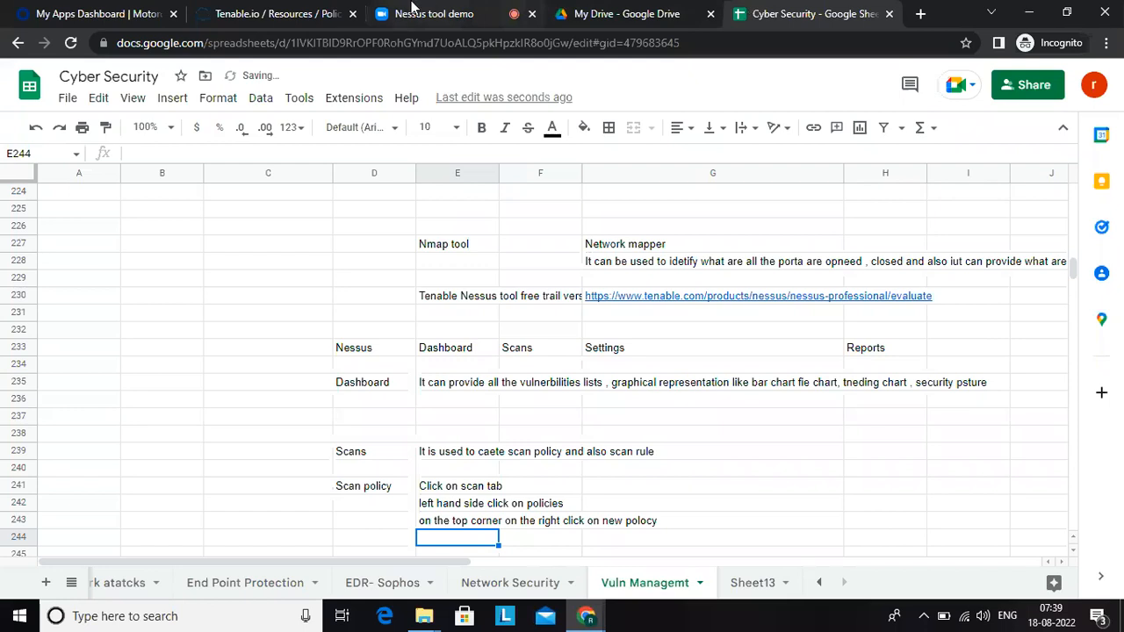
# Step: Switch to Tenable.io, start a new policy and review the whole scanner policy template library
pyautogui.click(294, 21)
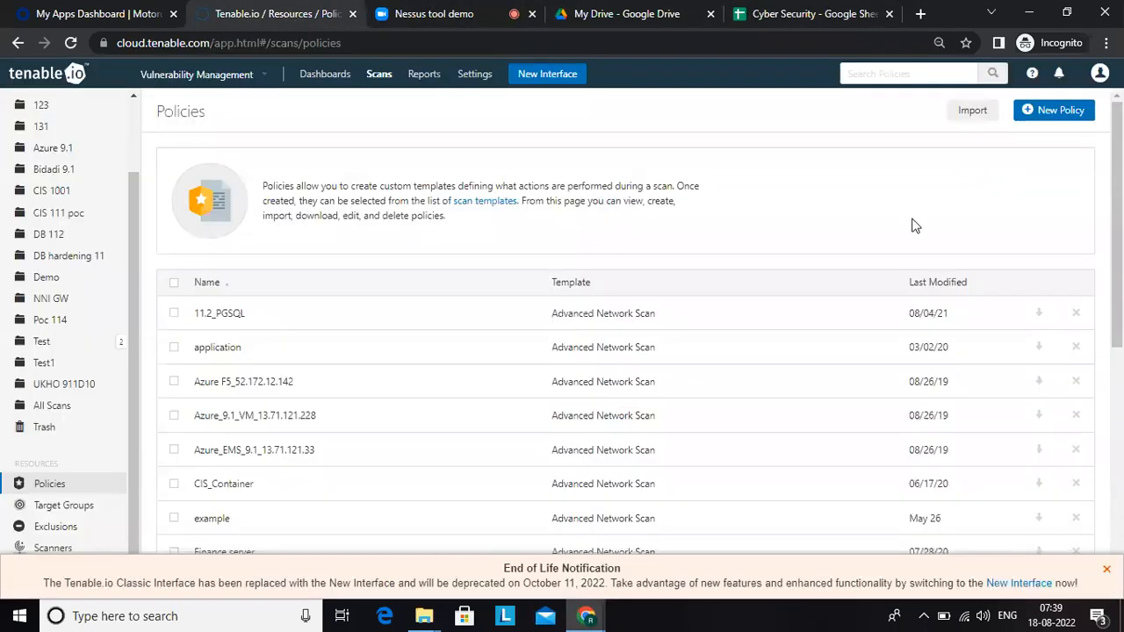
pyautogui.click(1058, 112)
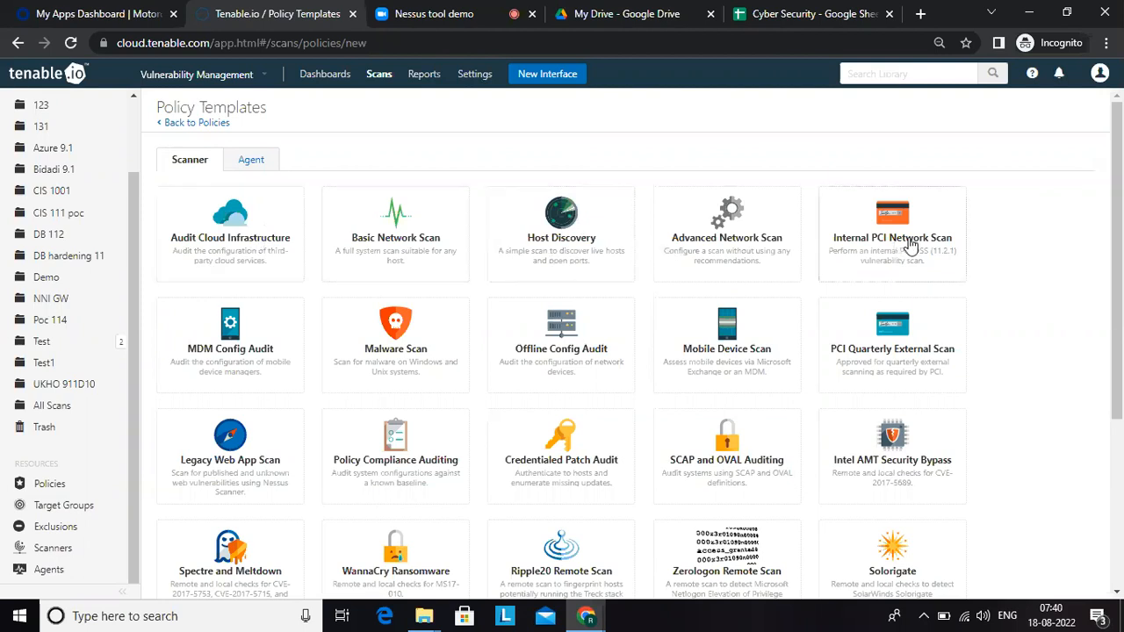
pyautogui.moveTo(1119, 316); pyautogui.dragTo(1123, 406)
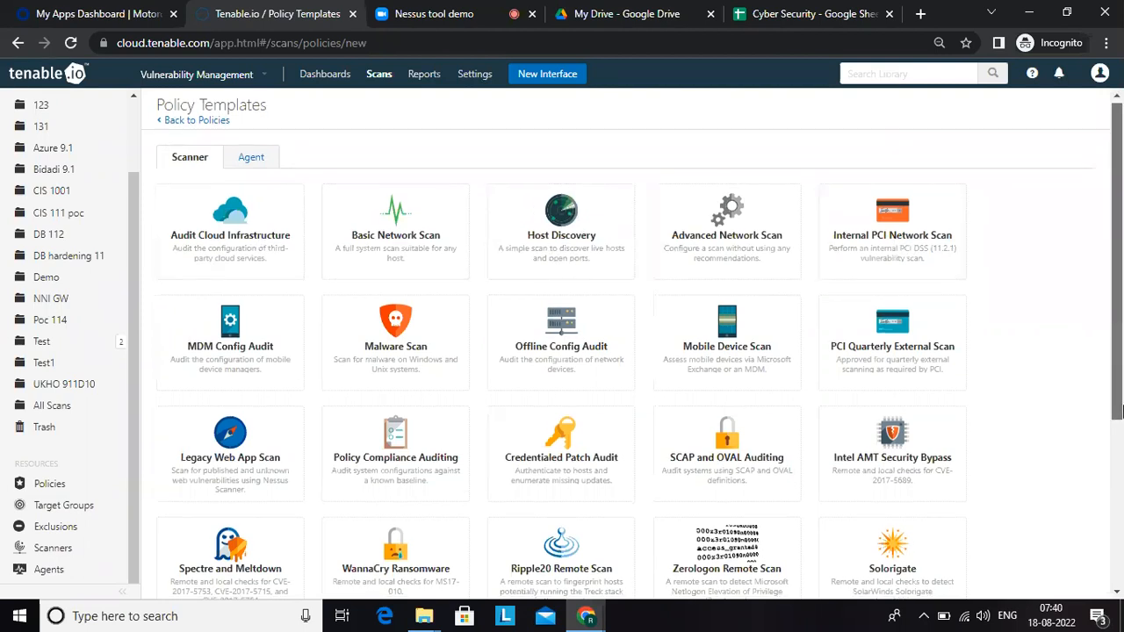
pyautogui.scroll(-3, 910, 248)
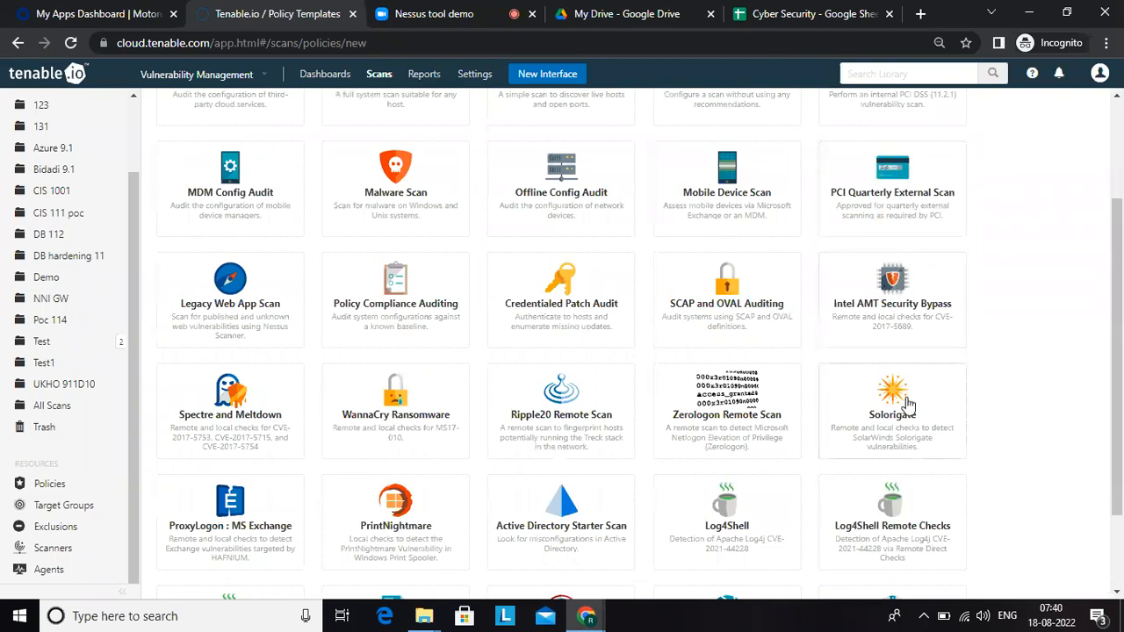
pyautogui.moveTo(1117, 470); pyautogui.dragTo(1117, 557)
pyautogui.moveTo(1116, 475); pyautogui.dragTo(1121, 192)
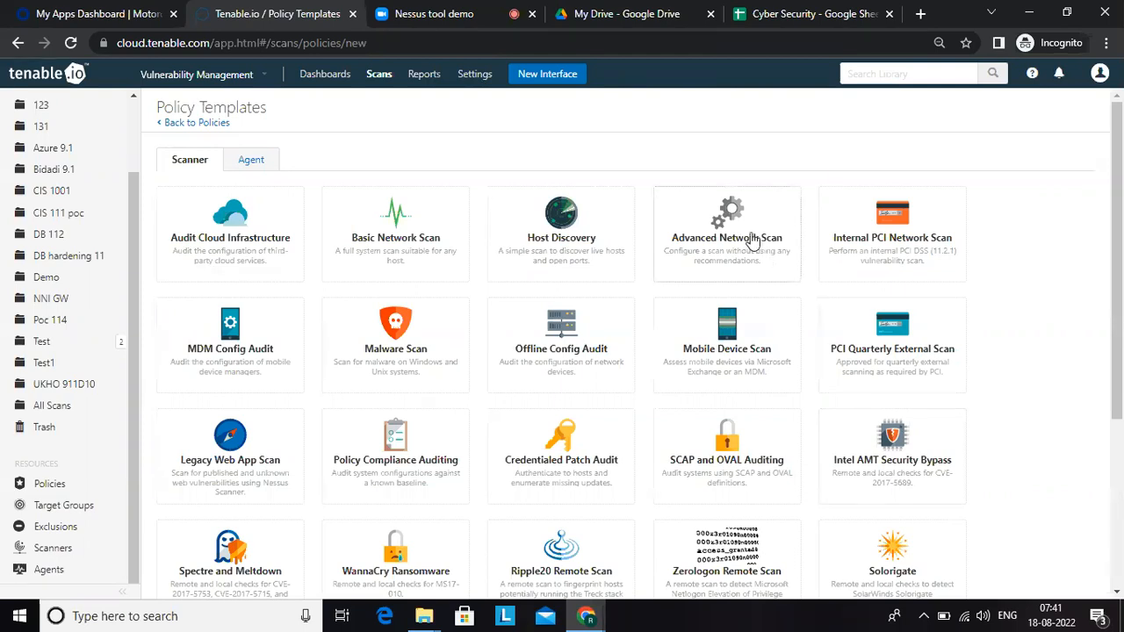
# Step: Look at the Advanced Network Scan policy template, return to the Policy Templates page and examine the templates down to the last row
pyautogui.click(823, 254)
pyautogui.click(307, 76)
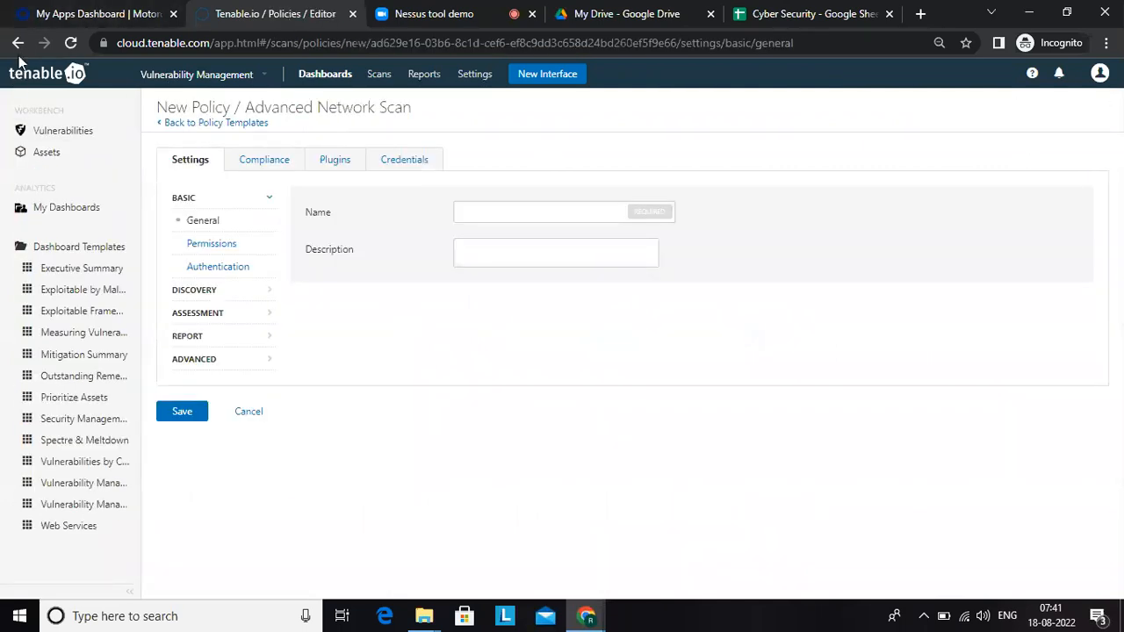
pyautogui.click(18, 42)
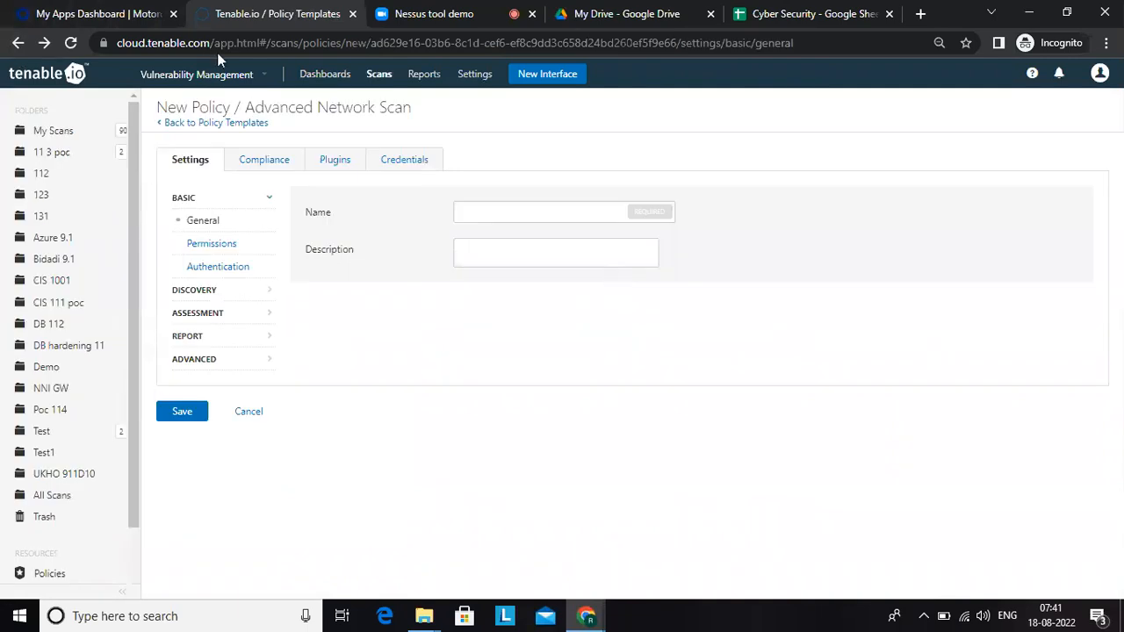
pyautogui.click(188, 123)
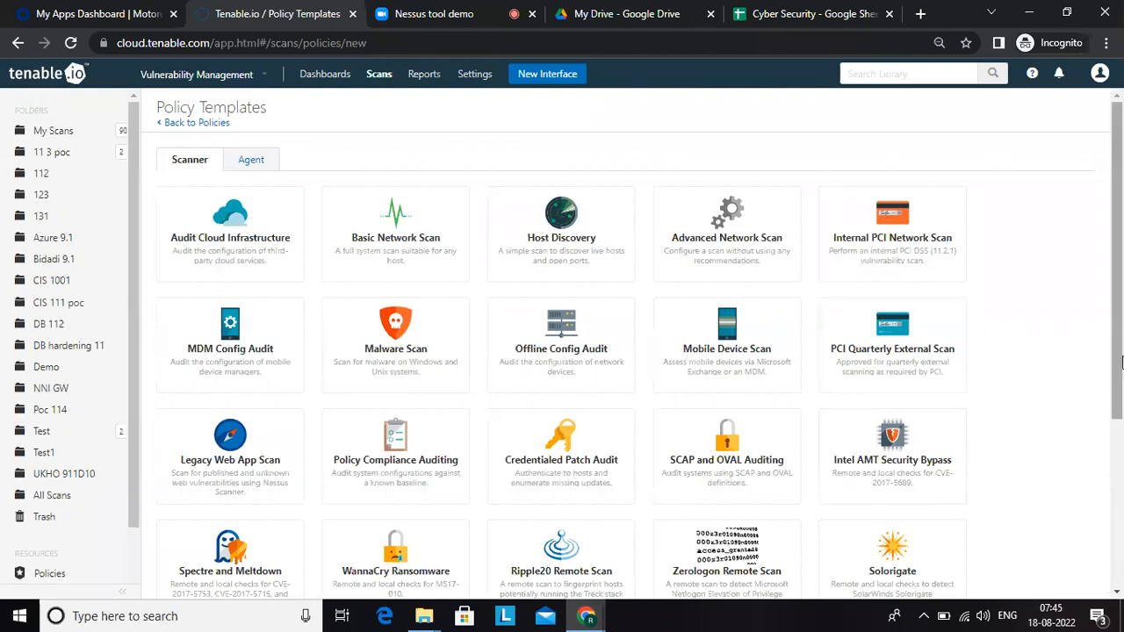
pyautogui.scroll(-3, 1121, 362)
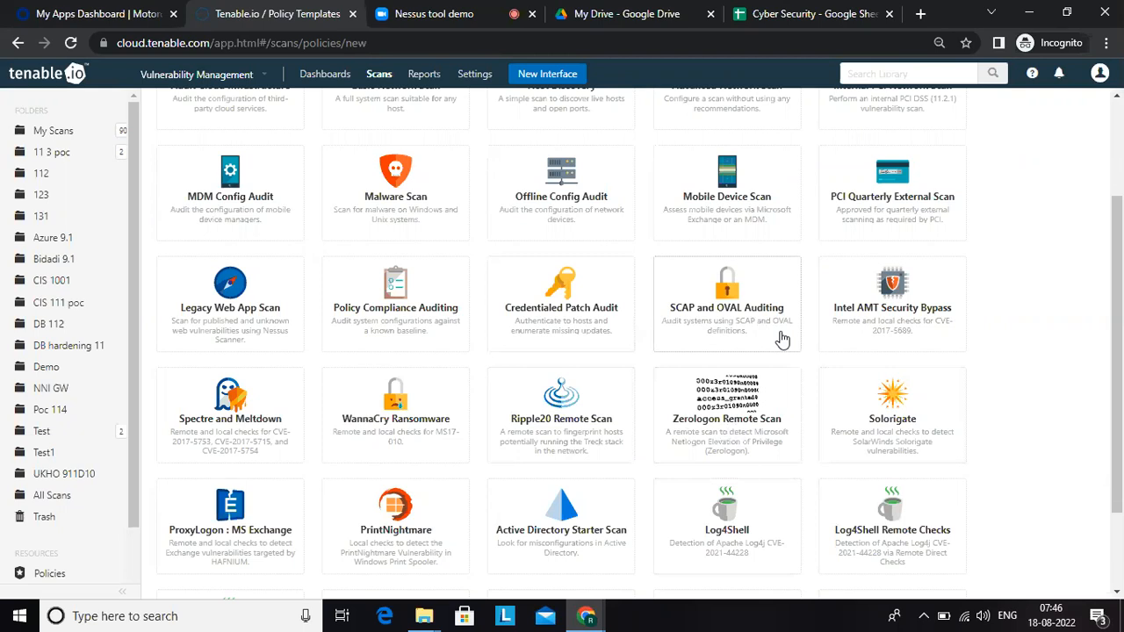
pyautogui.moveTo(1119, 362); pyautogui.dragTo(1121, 479)
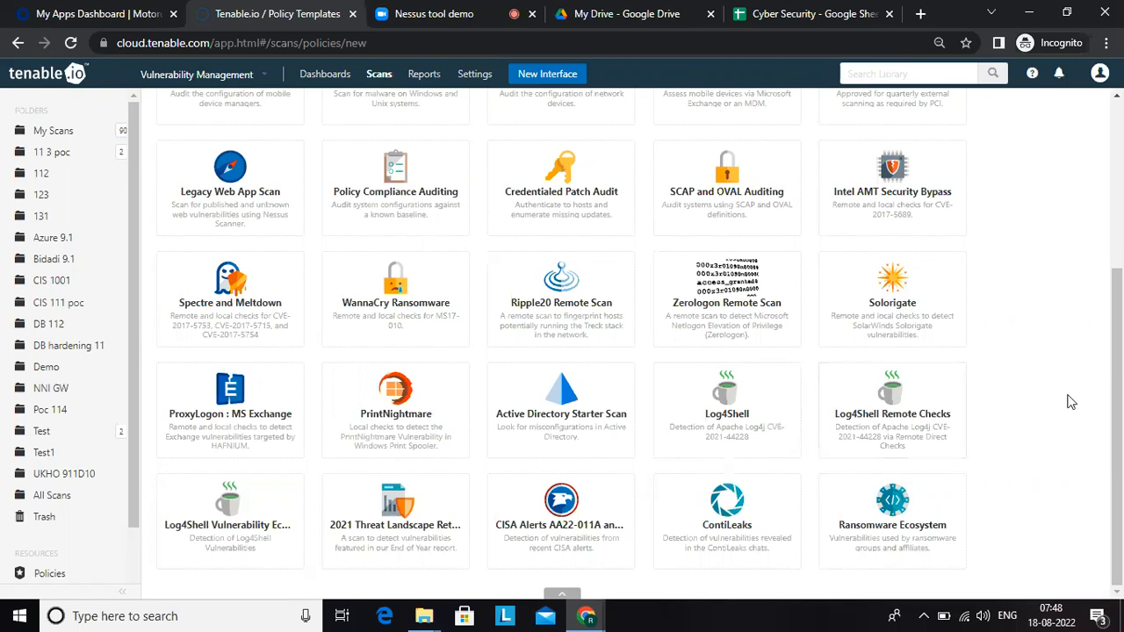
# Step: Start a new policy from the Advanced Network Scan template
pyautogui.click(1121, 170)
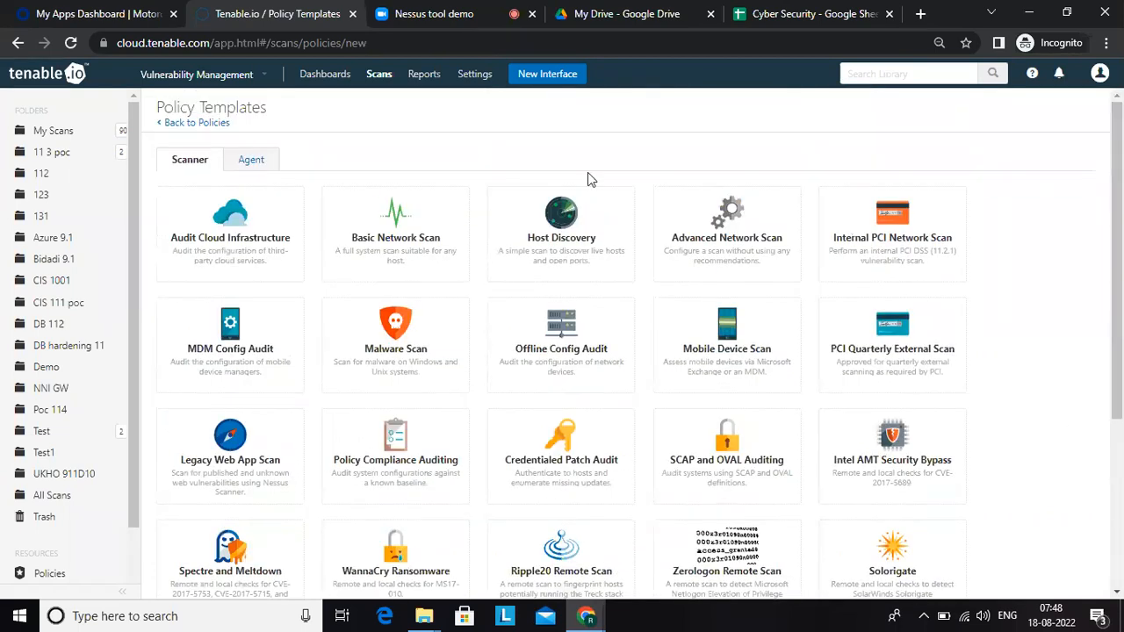
pyautogui.click(767, 237)
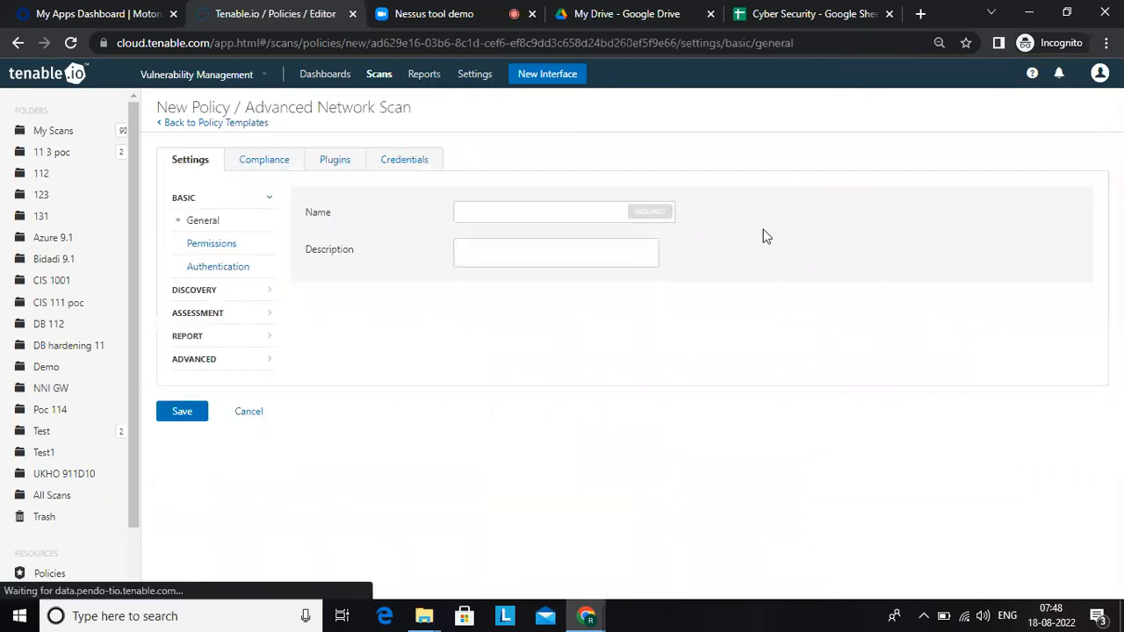
# Step: Switch to the Google Sheet and enter "Click on scan template advance network scan" in E244
pyautogui.click(779, 14)
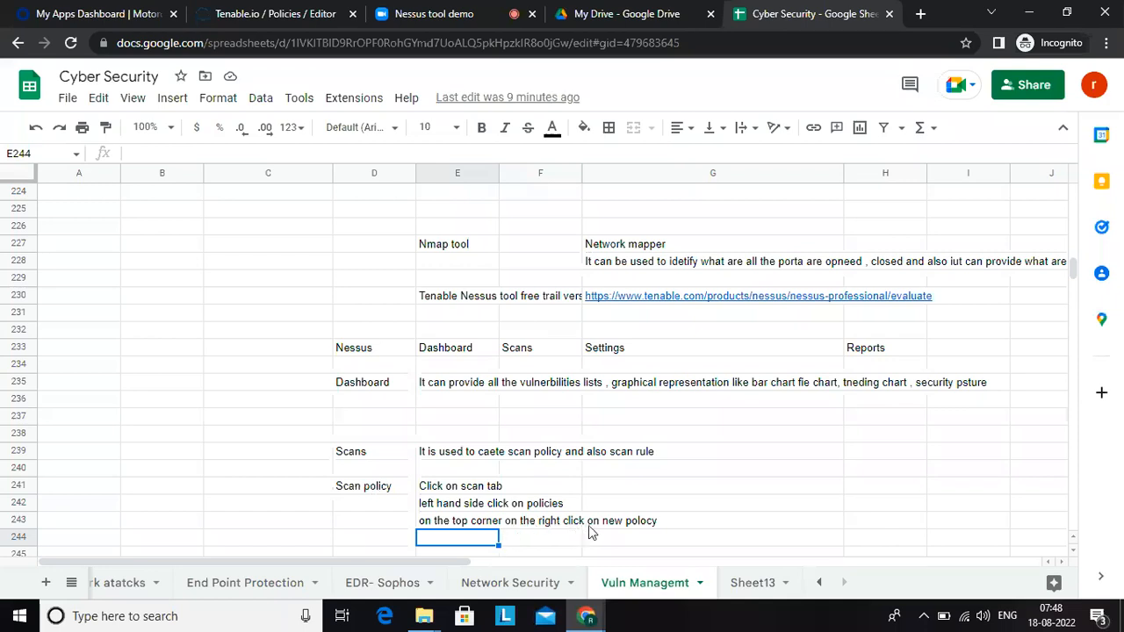
pyautogui.write('Click n')
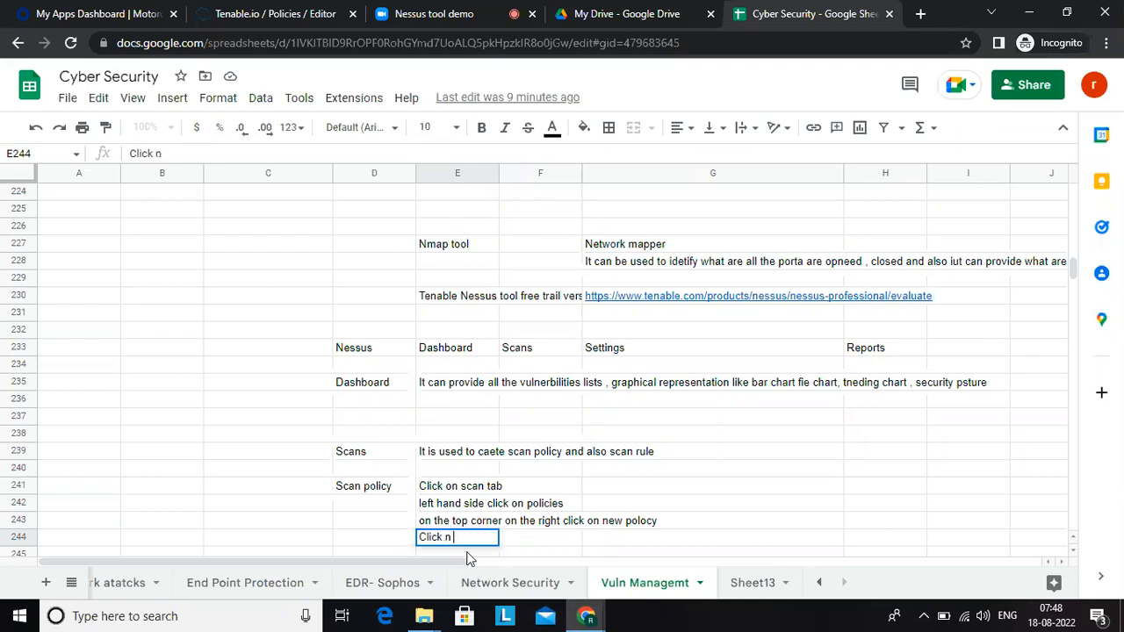
pyautogui.press('BackSpace')
pyautogui.write('on scan template ')
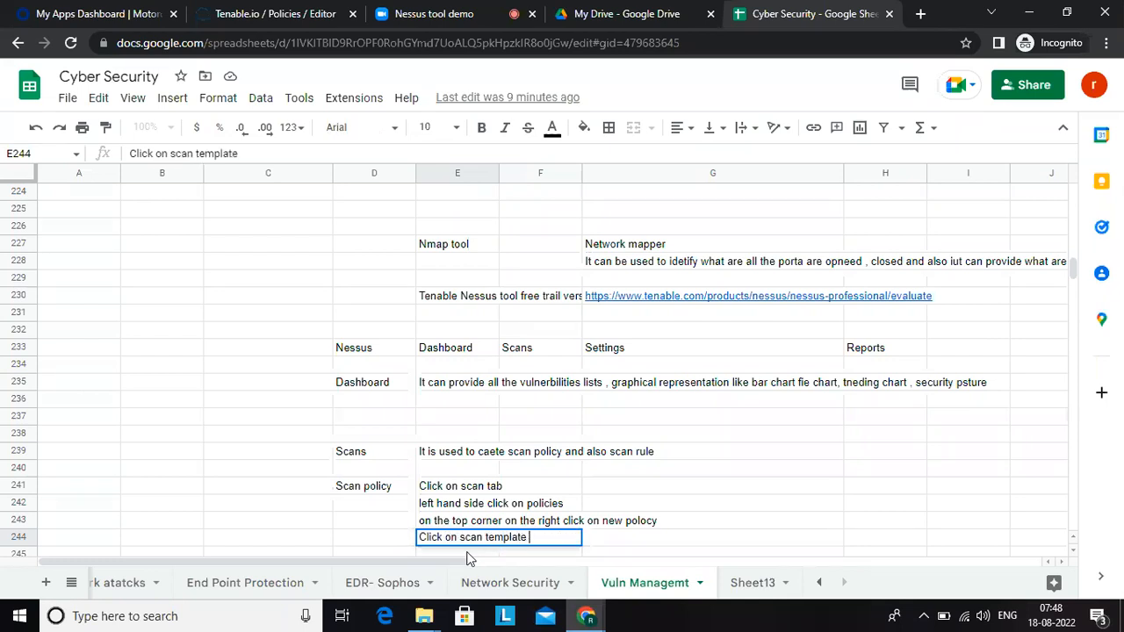
pyautogui.write('a')
pyautogui.press('BackSpace')
pyautogui.write('advanced')
pyautogui.press('BackSpace')
pyautogui.write('network scan')
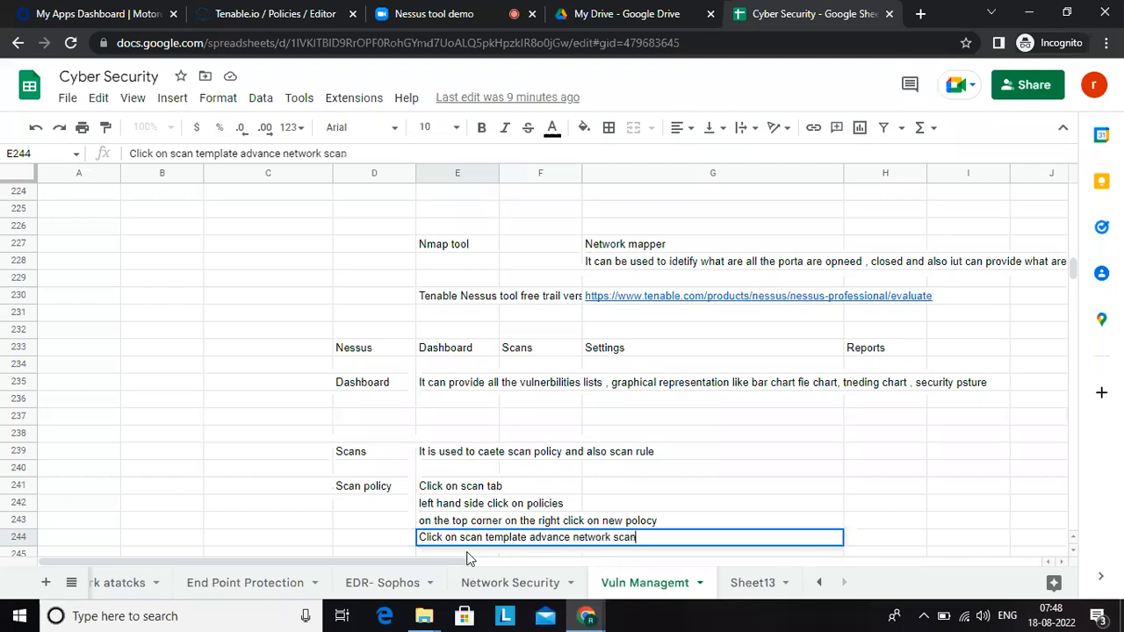
pyautogui.press('Return')
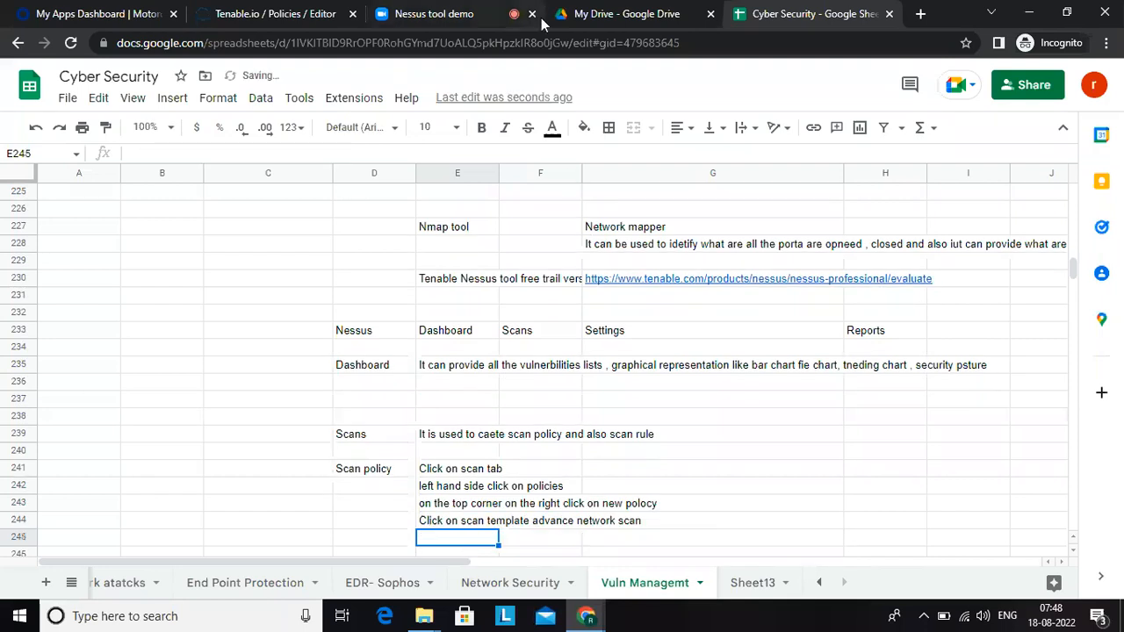
# Step: Return to Tenable.io, name the new policy "Devops servers" and give it the description "all the devlpment servers"
pyautogui.click(293, 10)
pyautogui.click(484, 220)
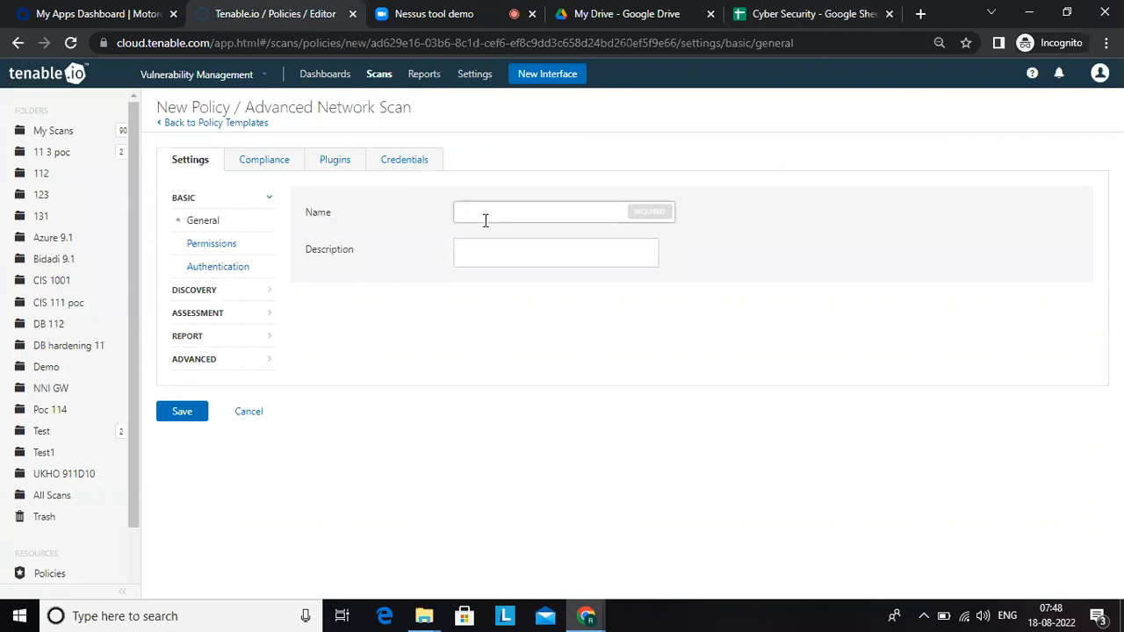
pyautogui.write('De')
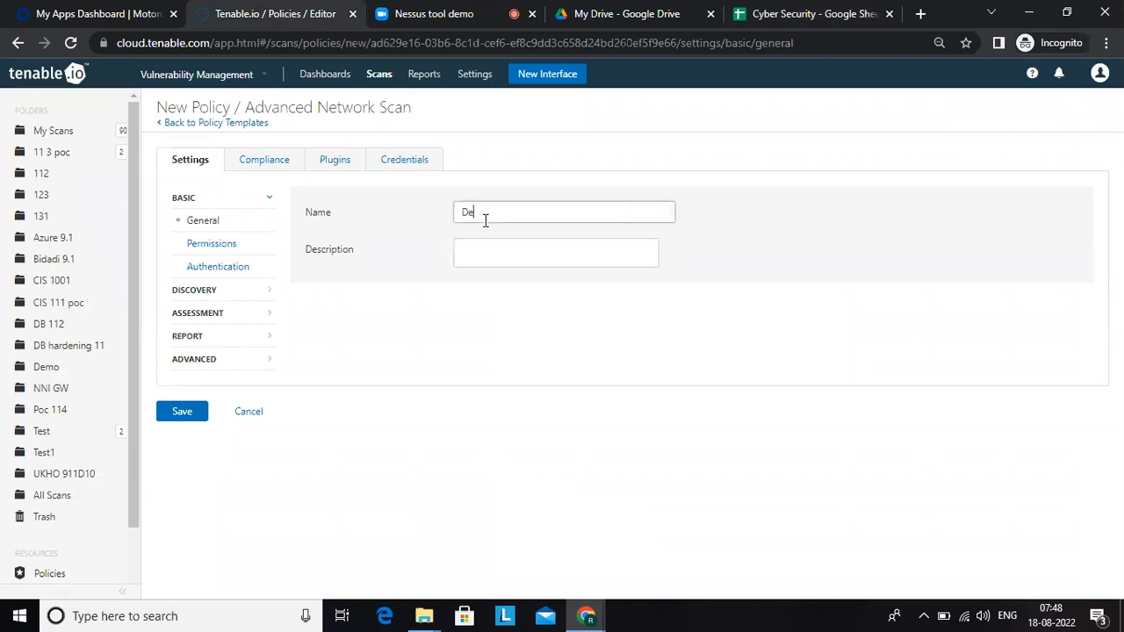
pyautogui.write('vops servers')
pyautogui.click(471, 254)
pyautogui.write('all the d')
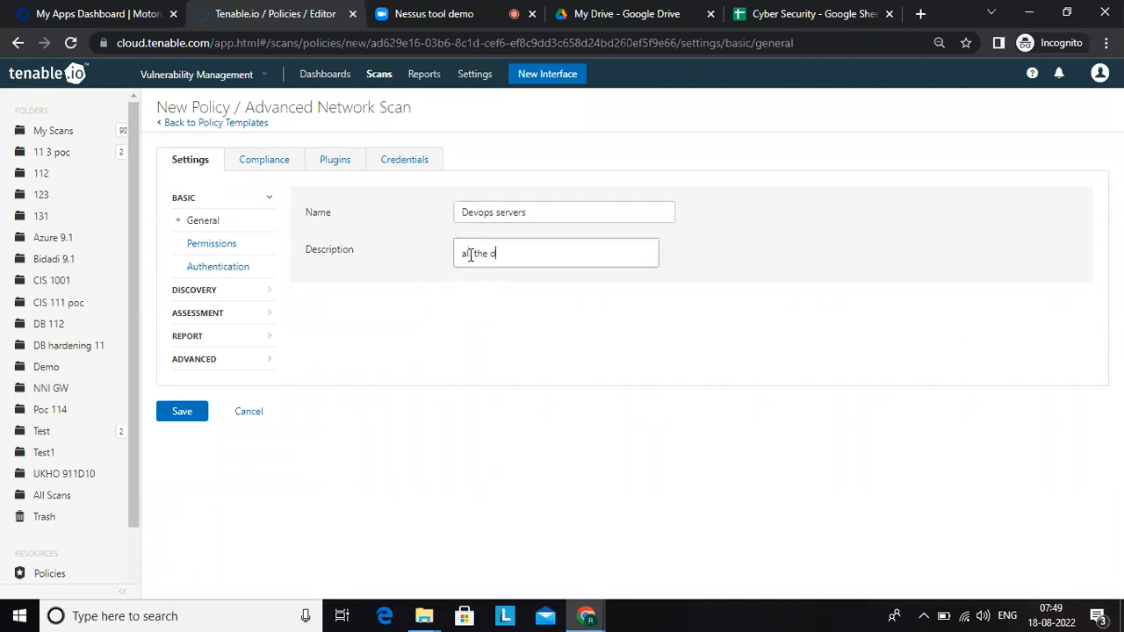
pyautogui.write('evlpment servers')
pyautogui.press('Return')
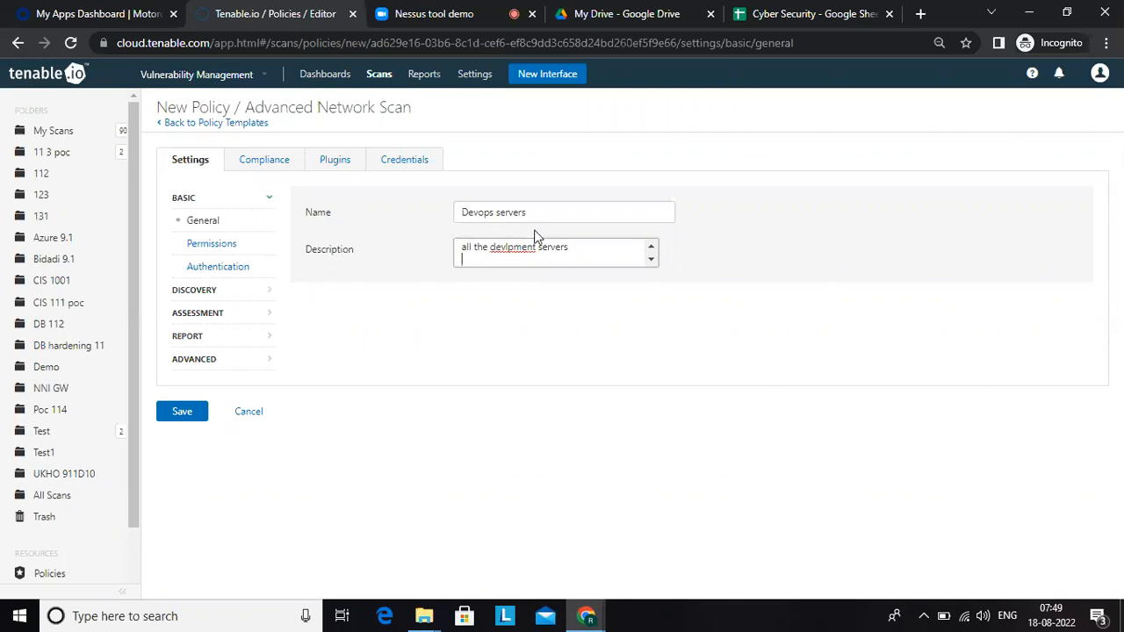
# Step: Switch to the Google Sheet and enter "In Policy tab enter name of the scan policy" in G244
pyautogui.click(783, 19)
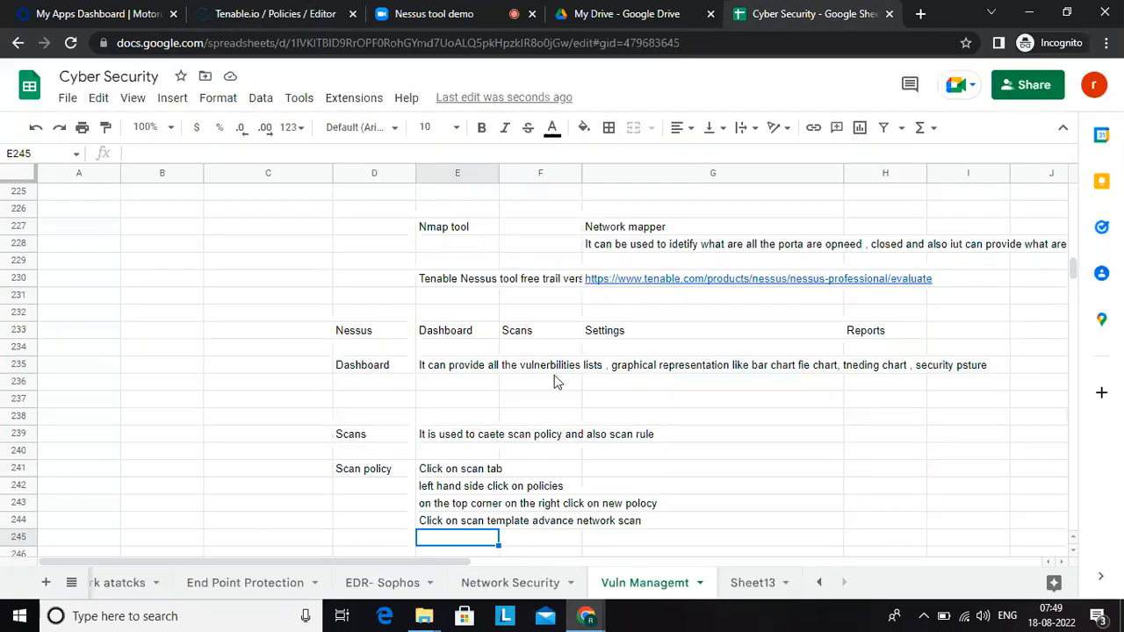
pyautogui.click(664, 525)
pyautogui.write('In Po')
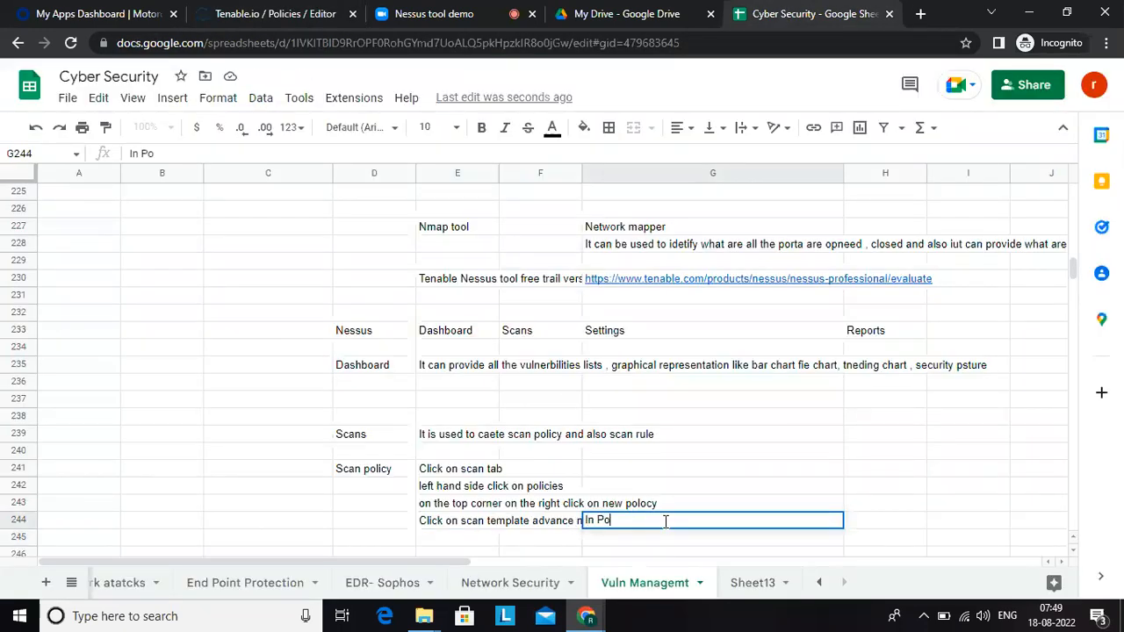
pyautogui.write('licy tab enter name of the sc')
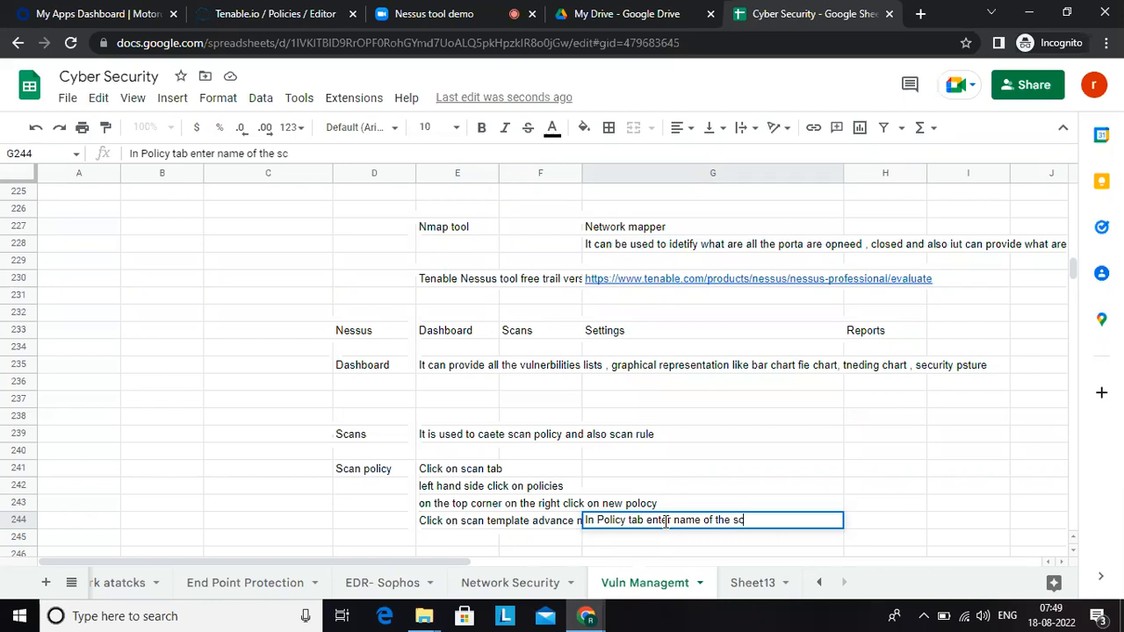
pyautogui.write('an policy')
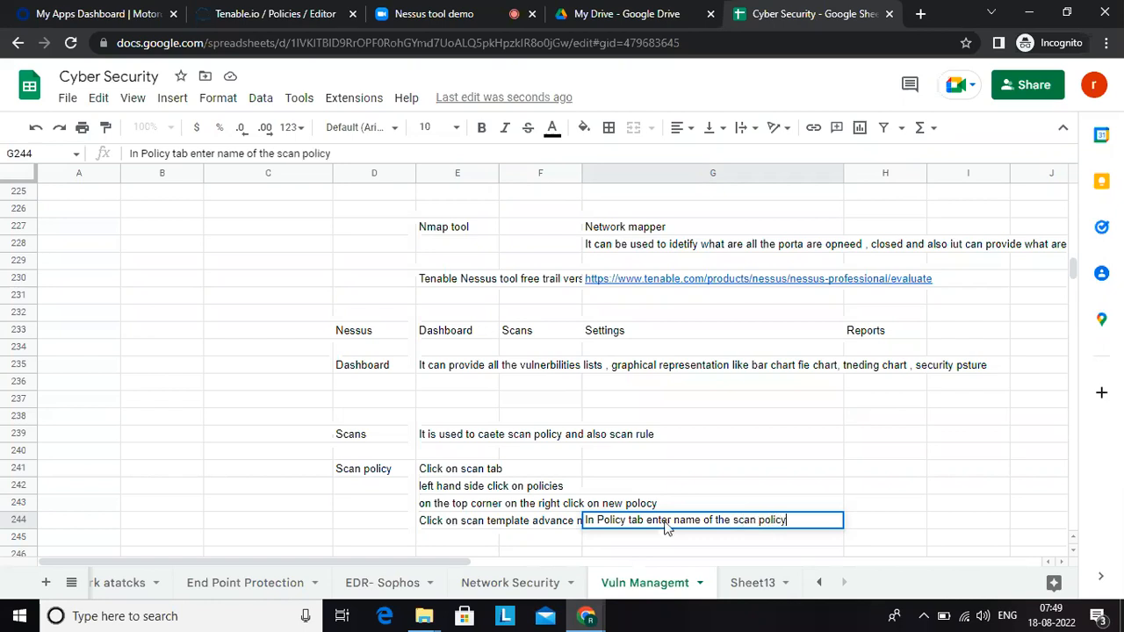
pyautogui.press('Return')
# Step: Enter "description of the scan poocy" in G245
pyautogui.write('descr')
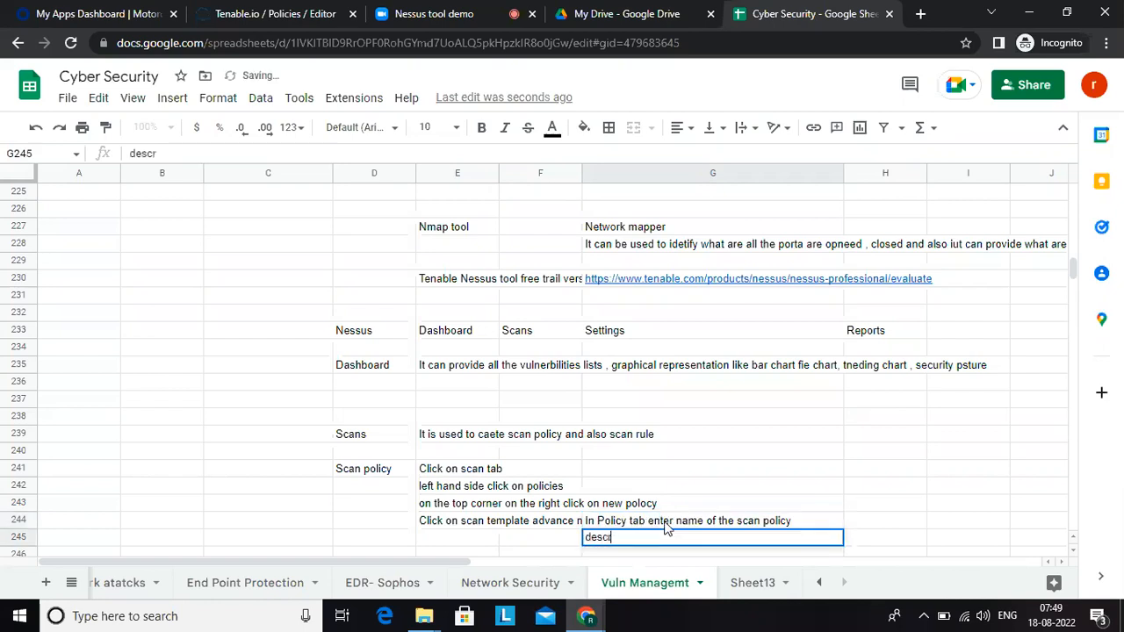
pyautogui.write('iption of th')
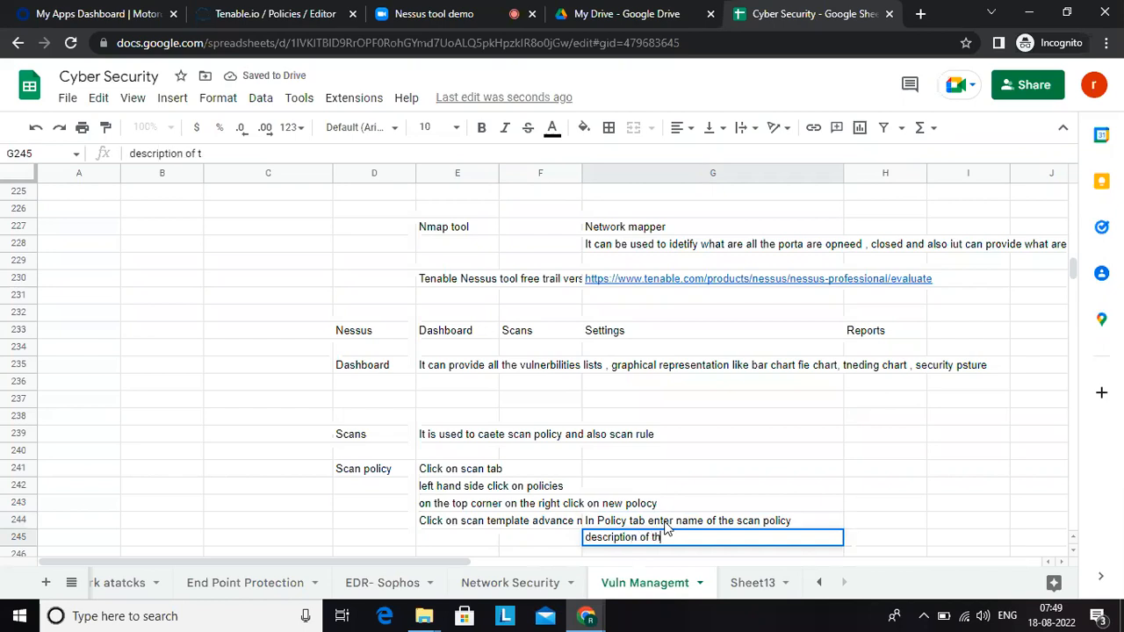
pyautogui.write('e scan poocy')
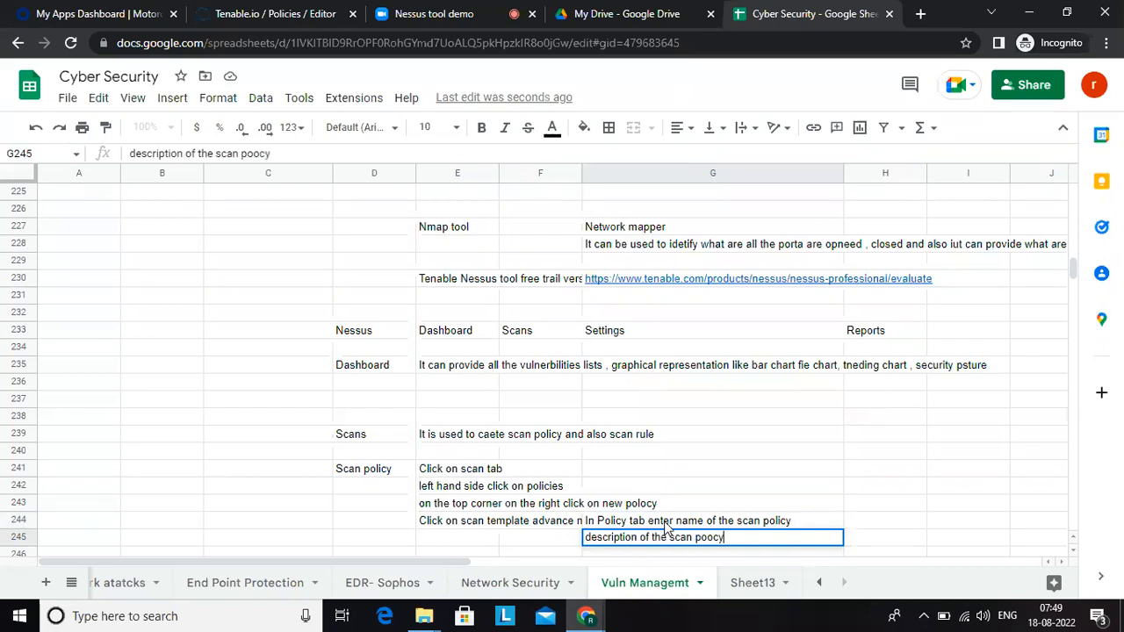
pyautogui.press('Return')
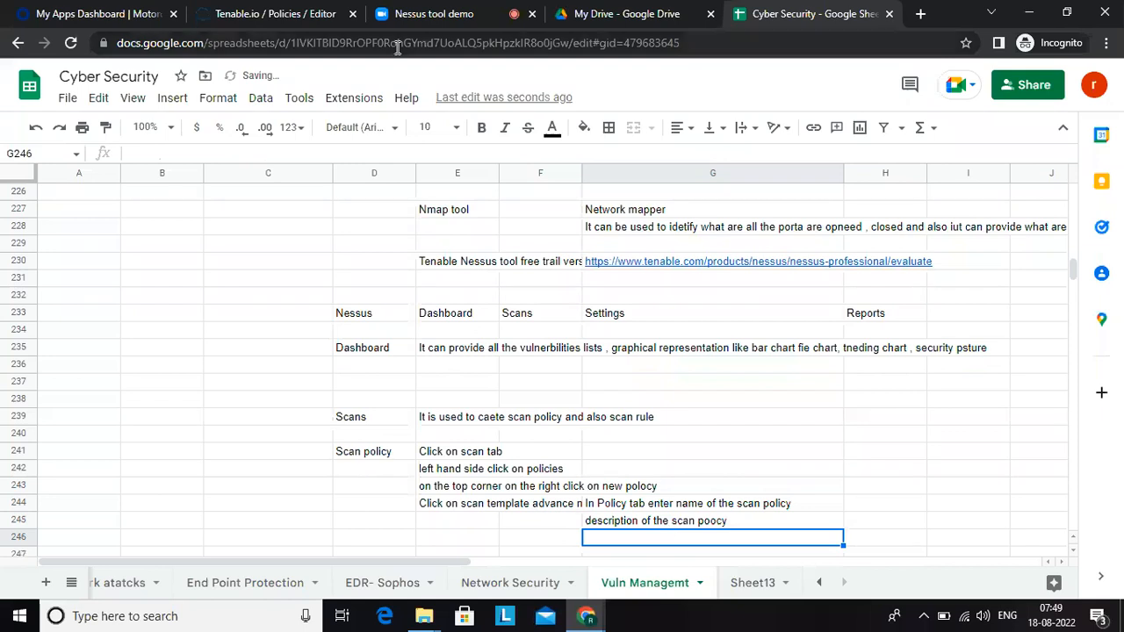
# Step: Return to Tenable.io and look at the new policy's general settings and user sharing permissions
pyautogui.click(274, 14)
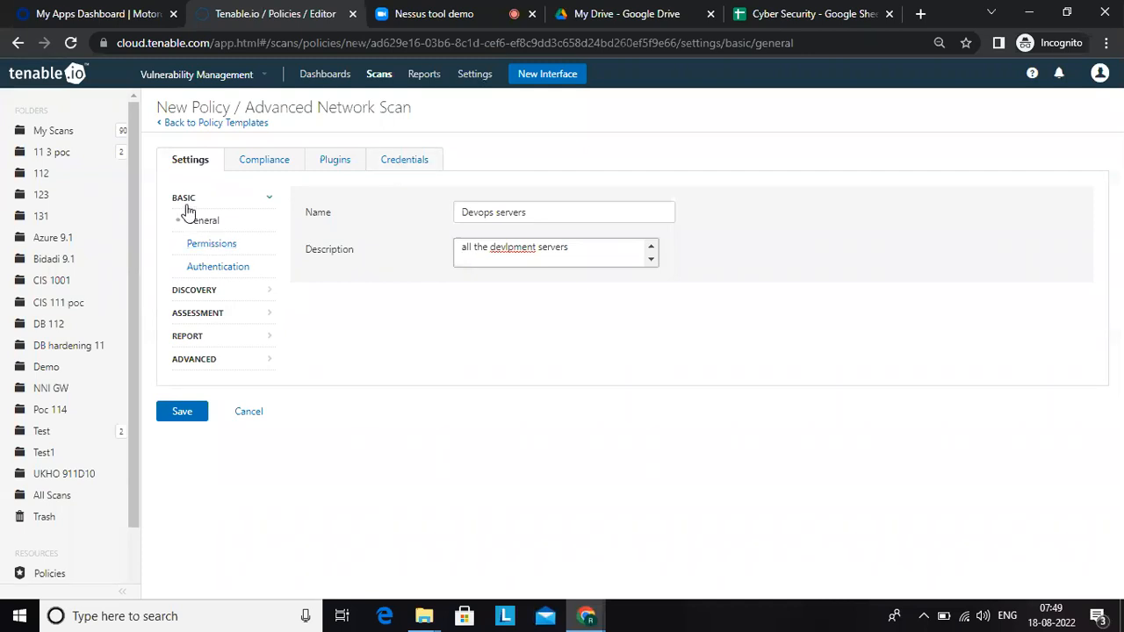
pyautogui.click(560, 212)
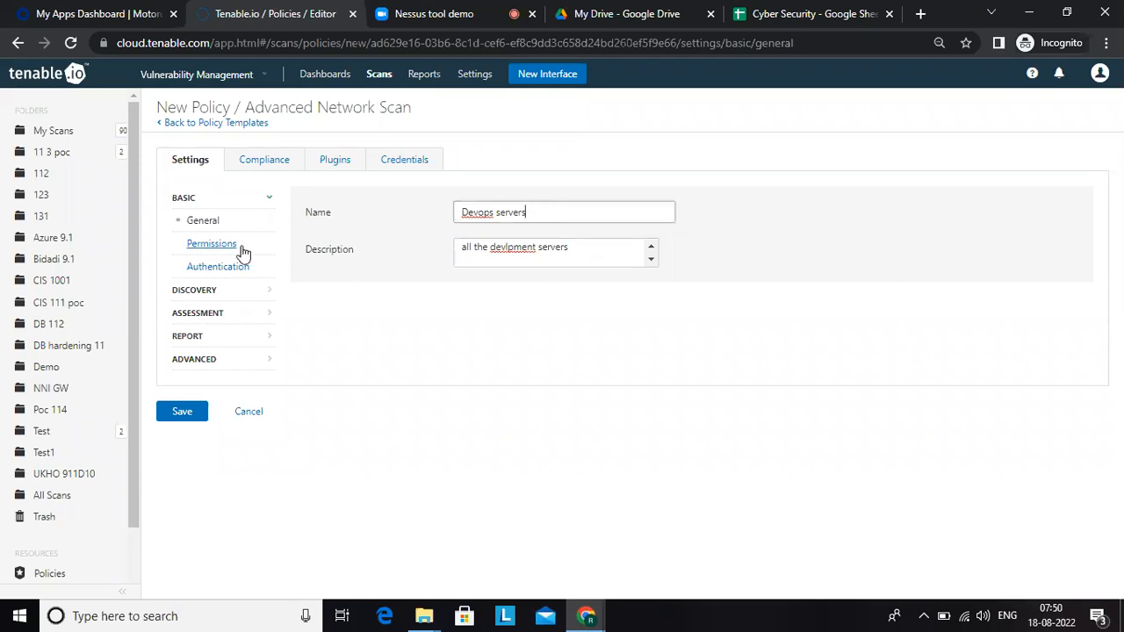
pyautogui.click(212, 244)
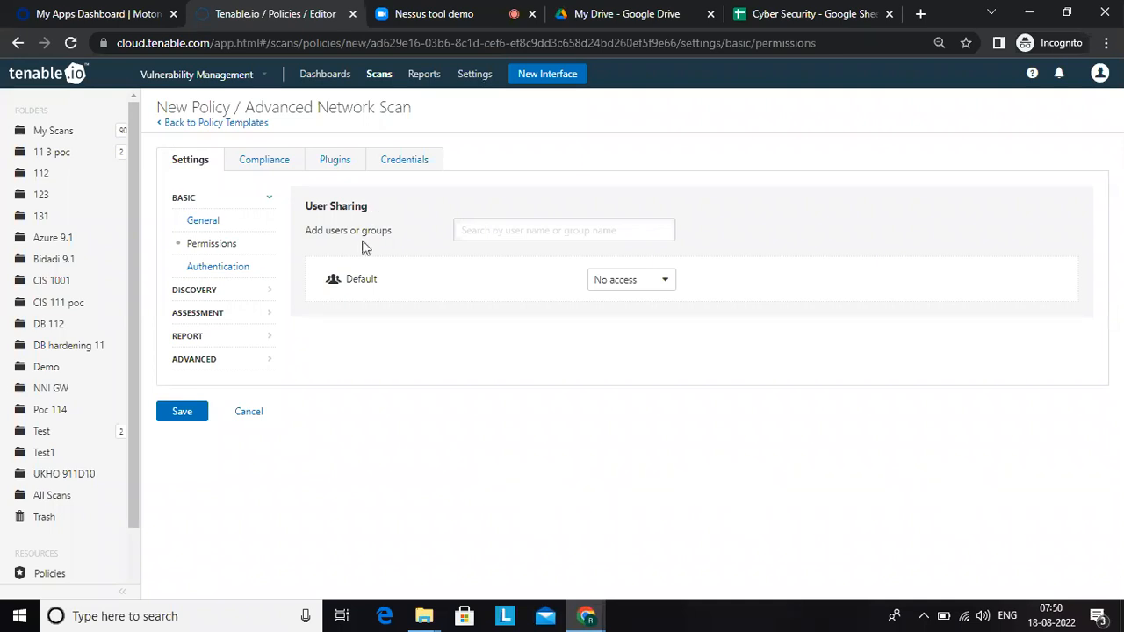
# Step: Examine the policy's authentication settings, including the SNMP ports, HTTP login methods and Amazon AWS regions
pyautogui.click(219, 273)
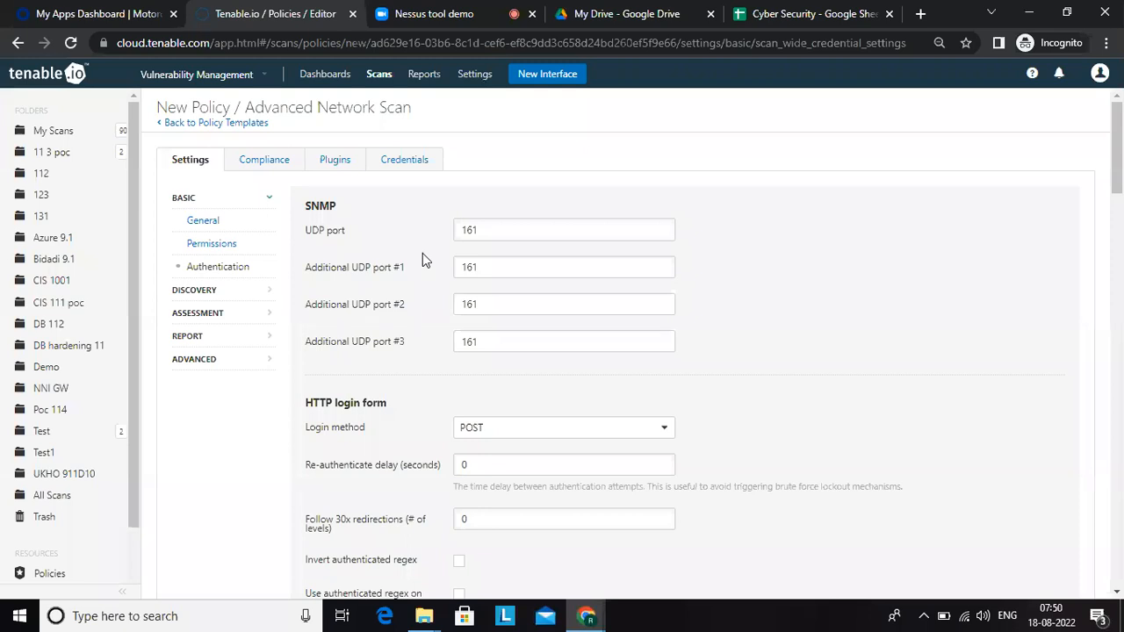
pyautogui.click(491, 228)
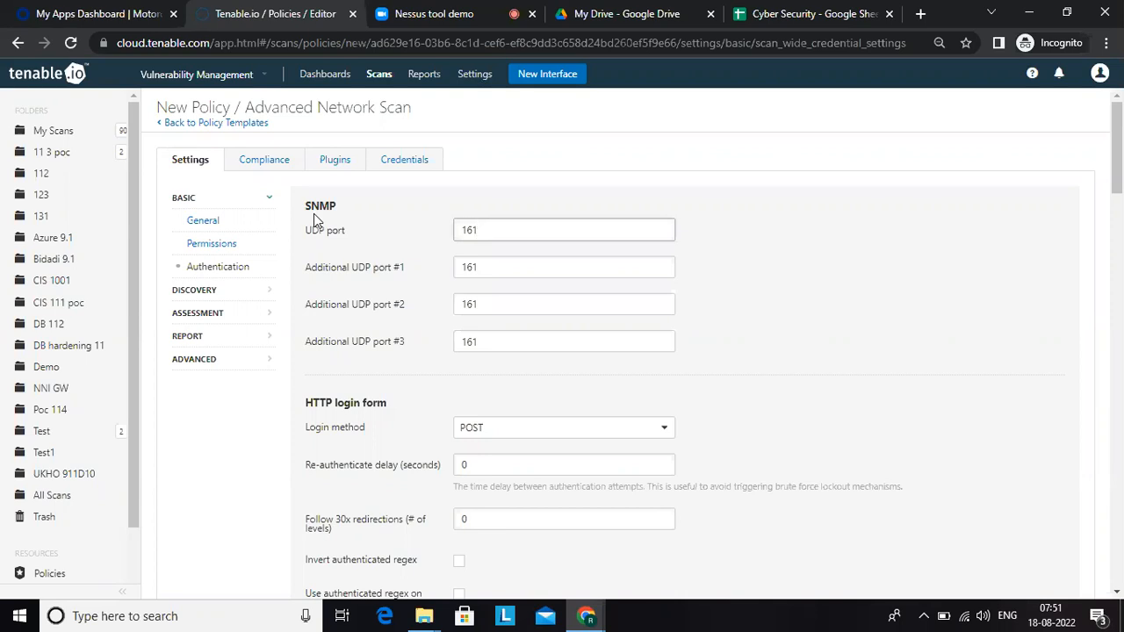
pyautogui.click(902, 123)
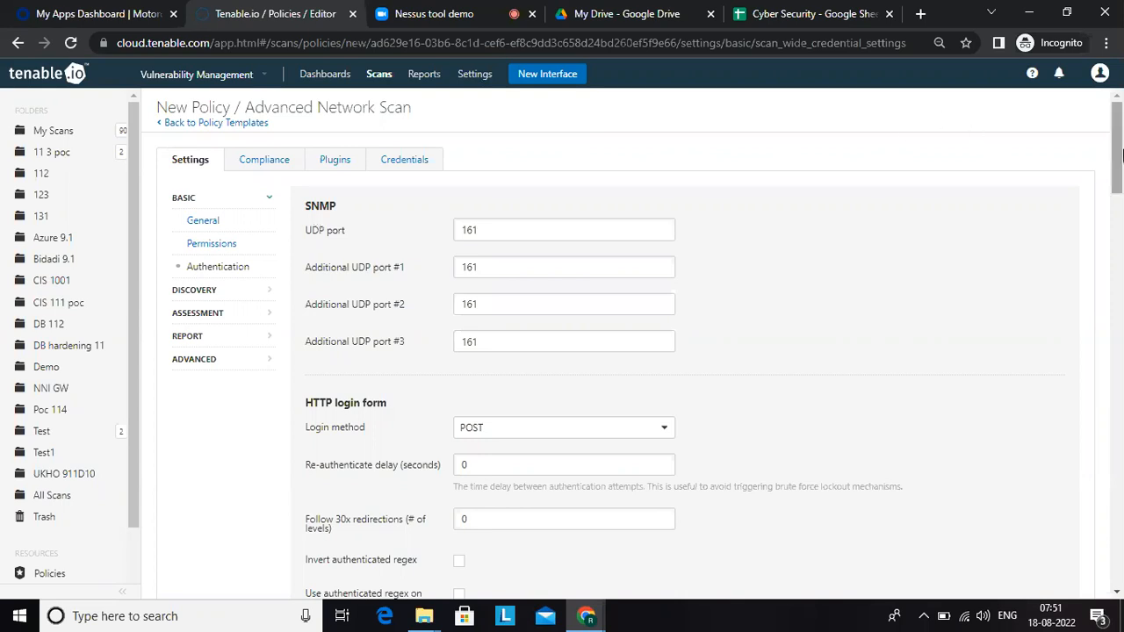
pyautogui.moveTo(1121, 152); pyautogui.dragTo(1122, 174)
pyautogui.click(468, 217)
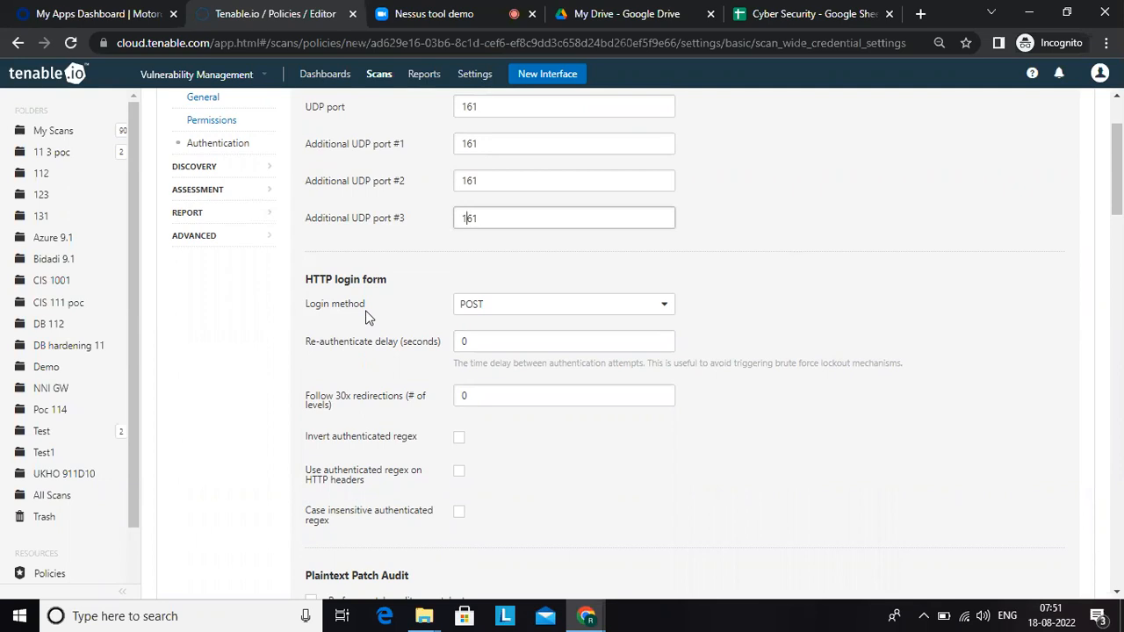
pyautogui.click(497, 313)
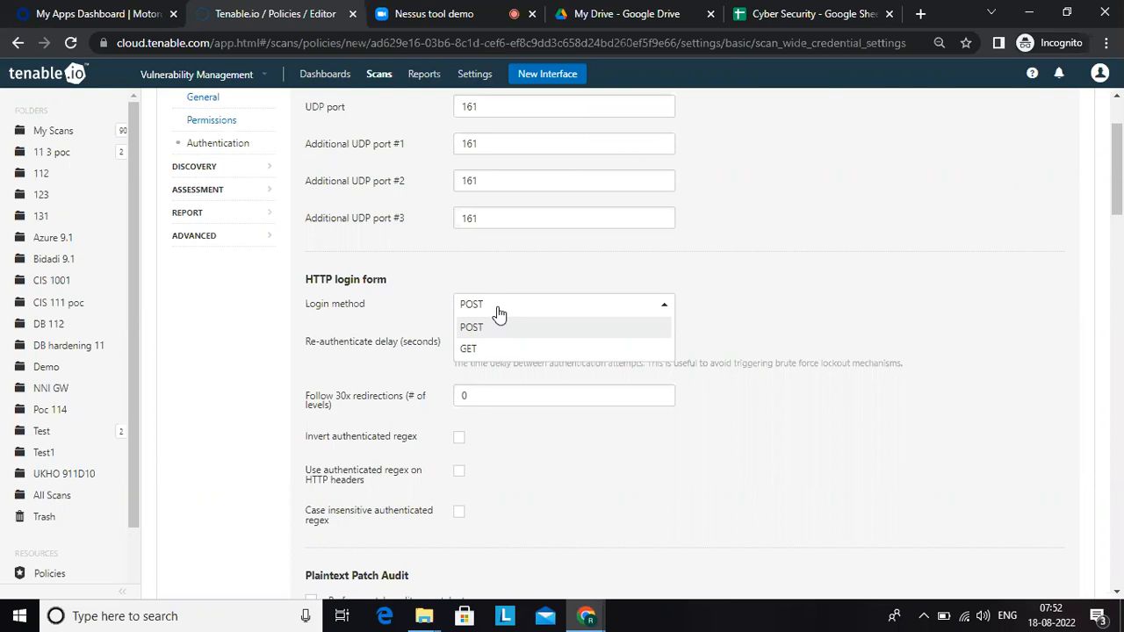
pyautogui.click(890, 266)
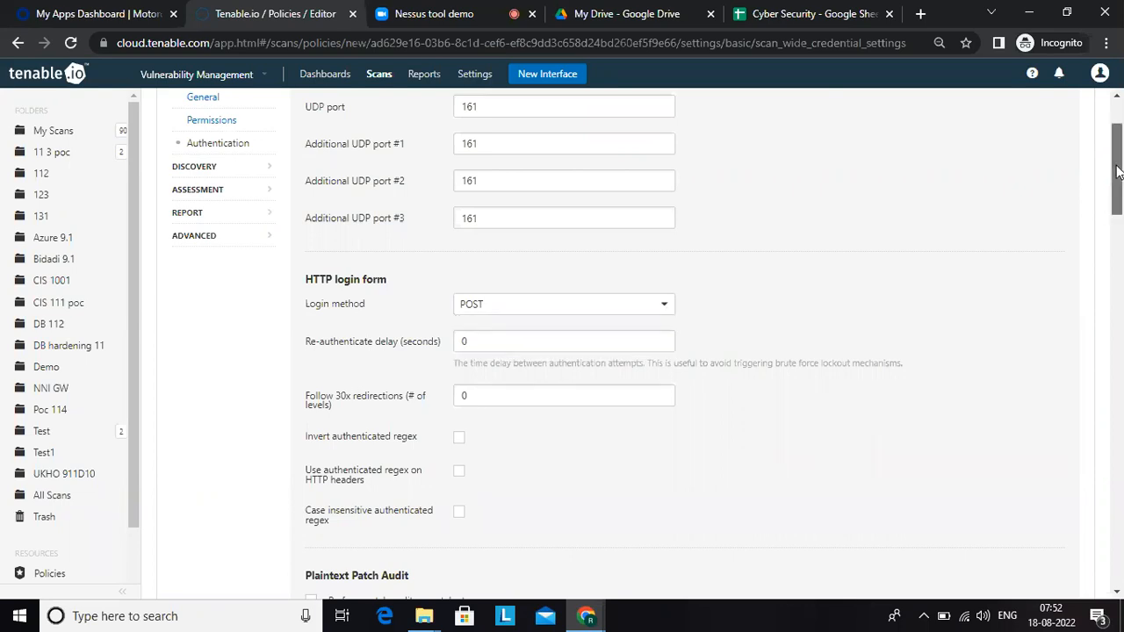
pyautogui.scroll(-5, 1119, 376)
pyautogui.moveTo(1123, 376); pyautogui.dragTo(1119, 339)
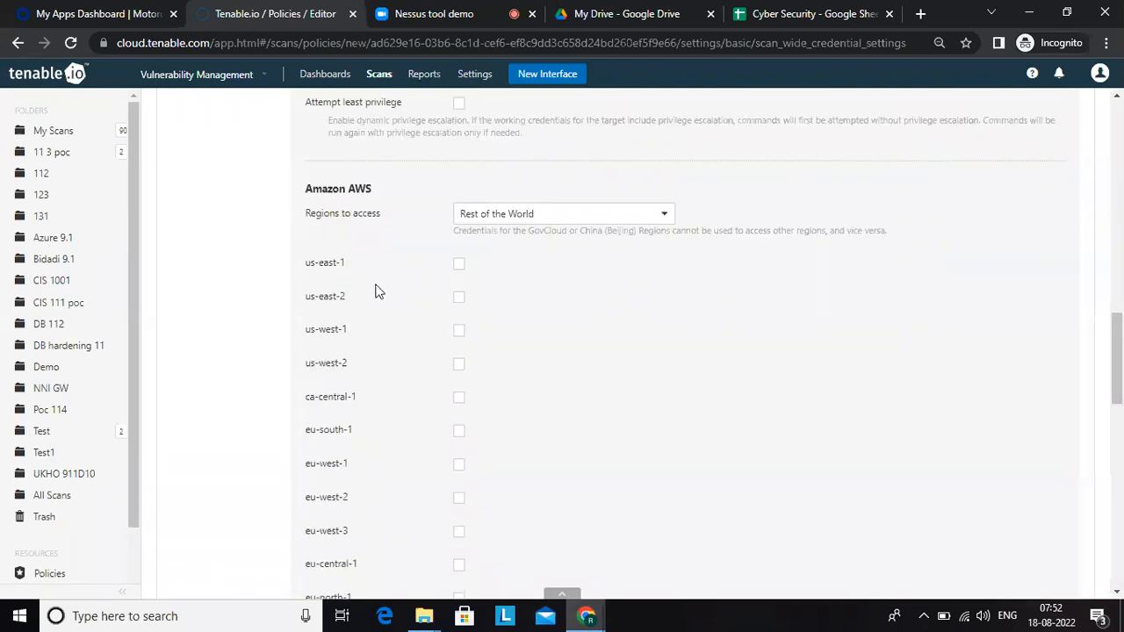
pyautogui.moveTo(1120, 328); pyautogui.dragTo(1119, 148)
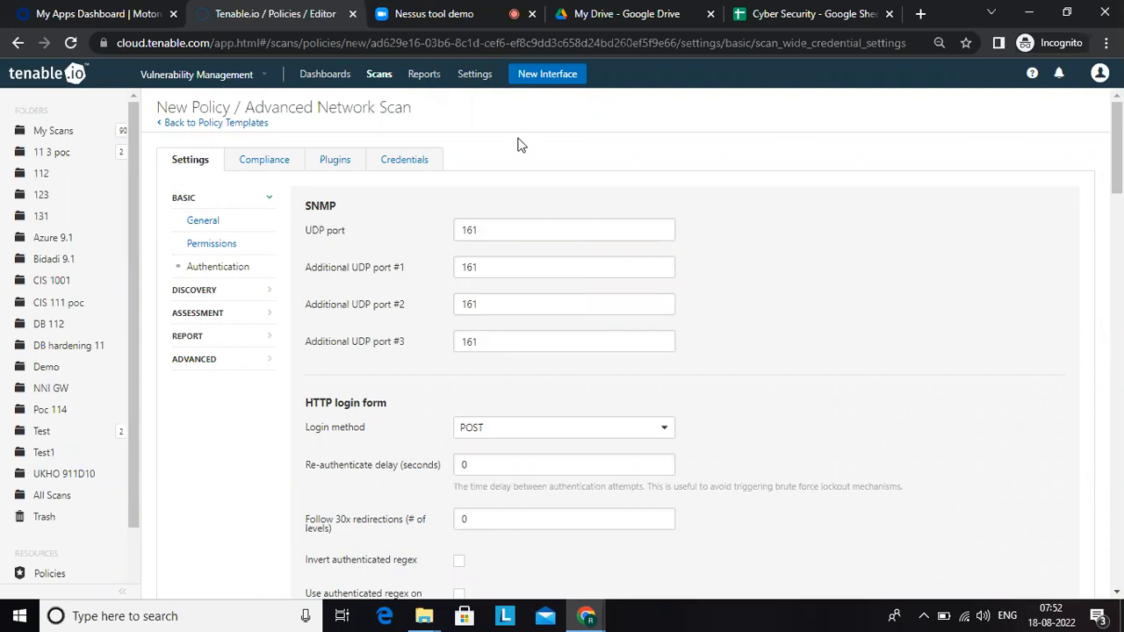
# Step: Enable the UDP ping method in the policy's Host Discovery settings and review the other host discovery options
pyautogui.click(198, 293)
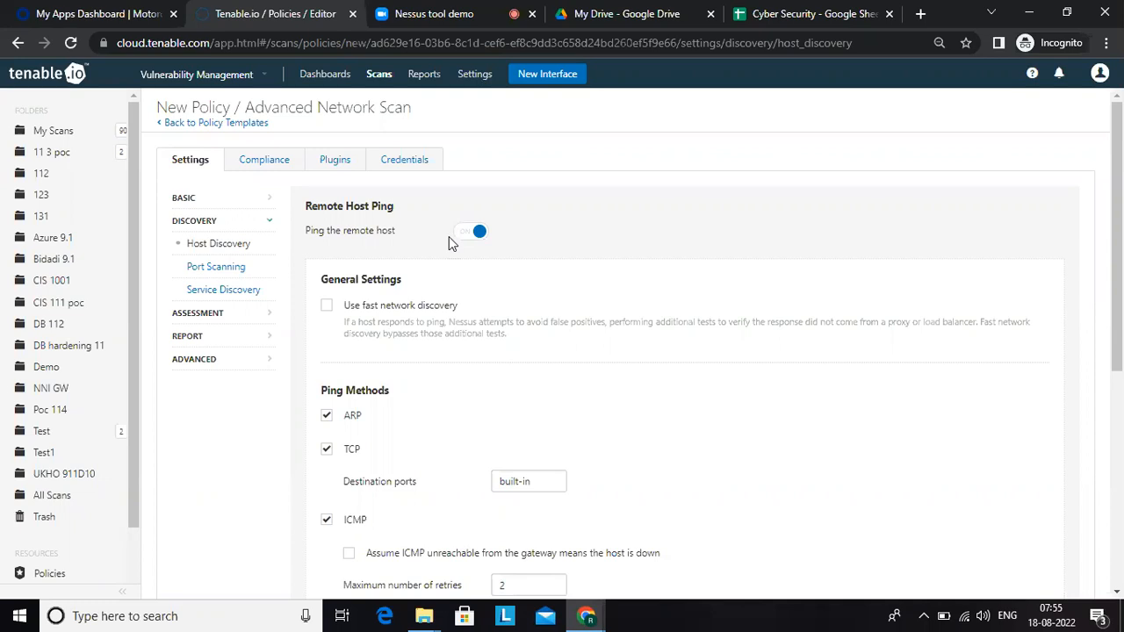
pyautogui.scroll(-2, 448, 236)
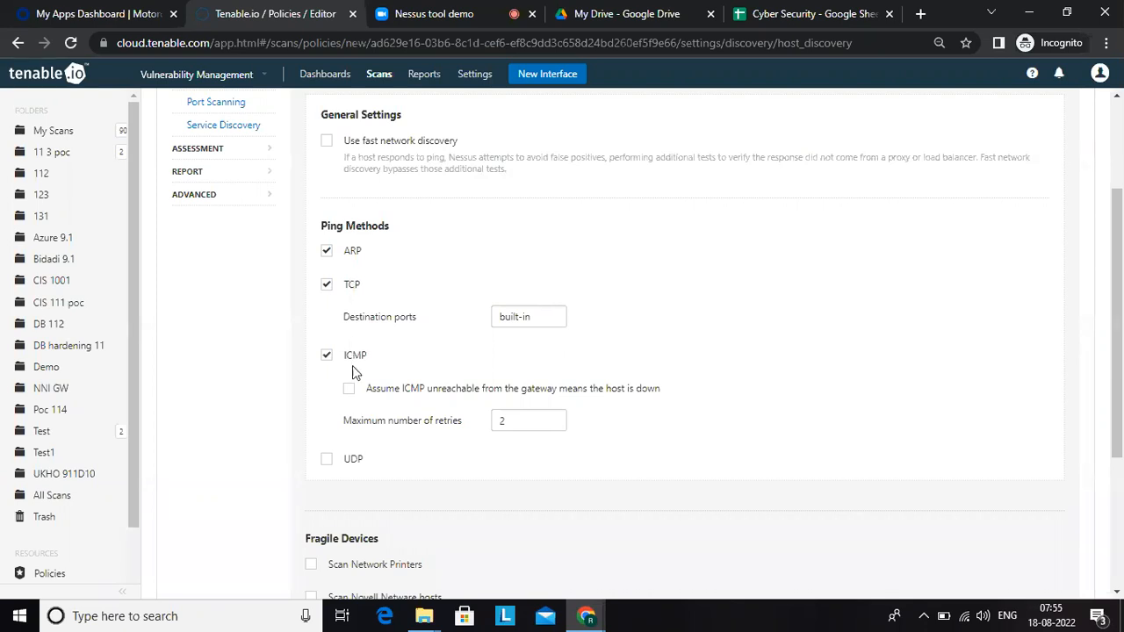
pyautogui.click(326, 461)
pyautogui.scroll(2, 1121, 135)
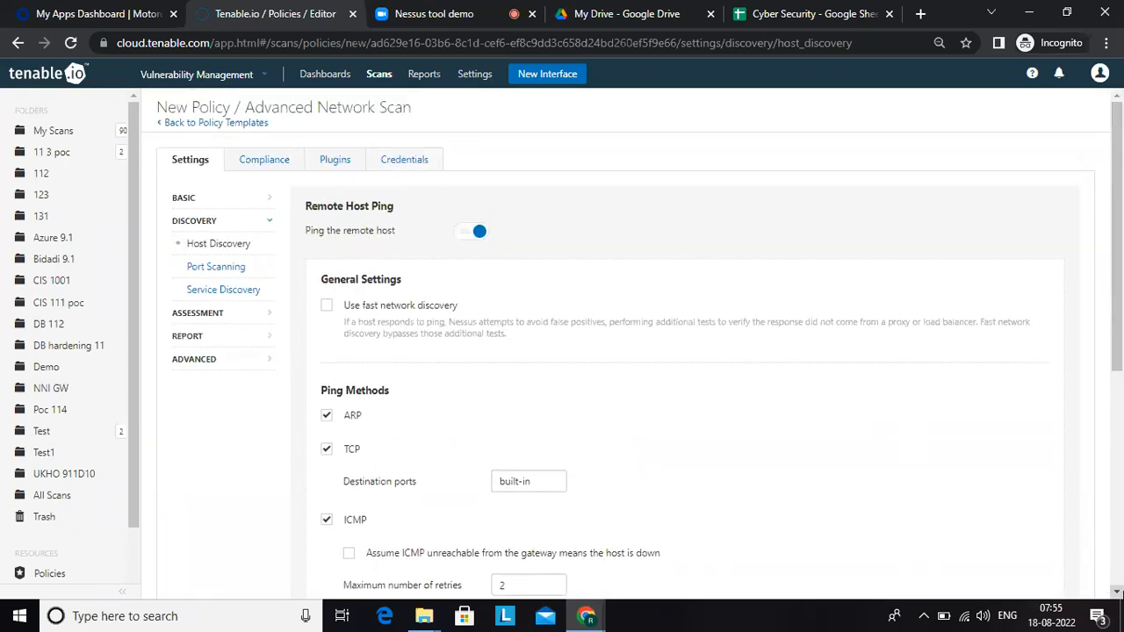
pyautogui.scroll(-2, 1119, 594)
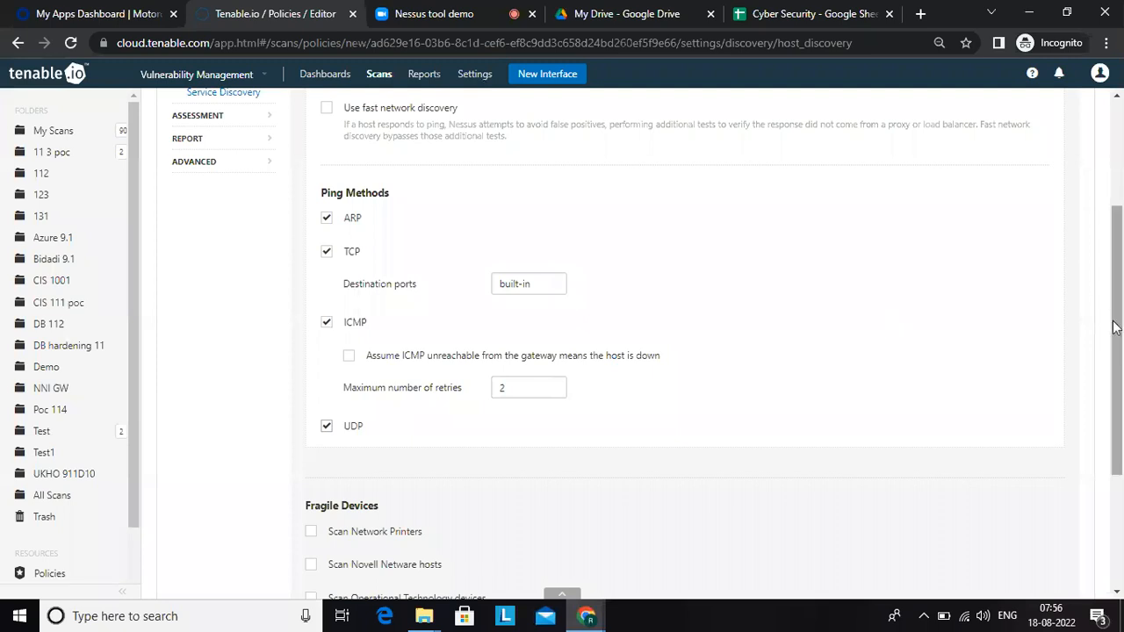
pyautogui.moveTo(1120, 326); pyautogui.dragTo(1120, 154)
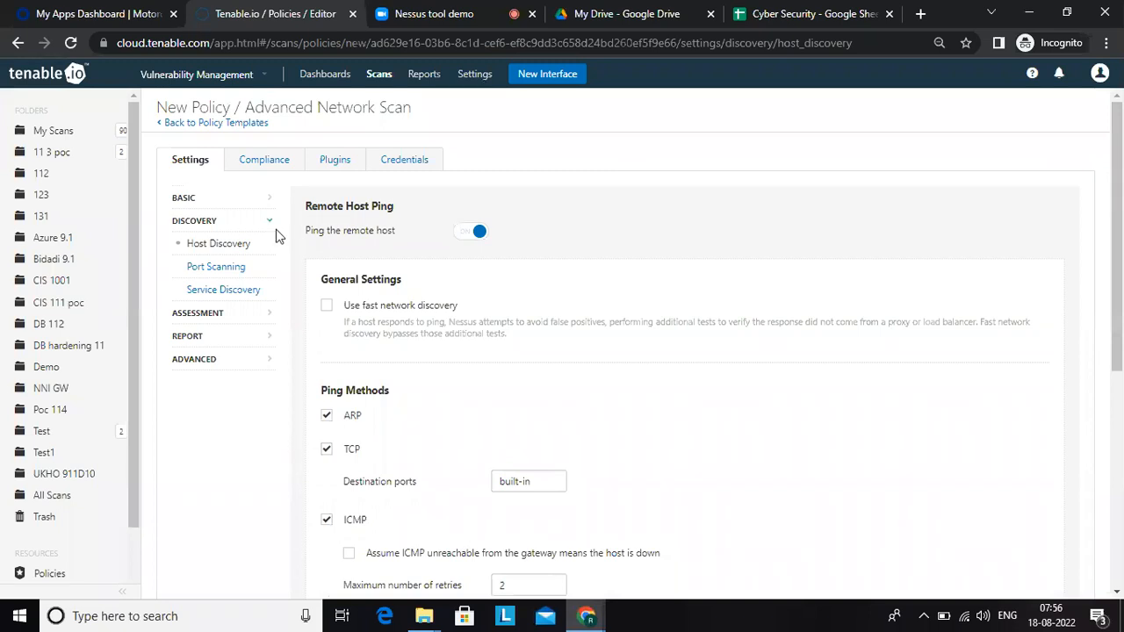
# Step: Open the policy's Port Scanning discovery settings
pyautogui.click(240, 276)
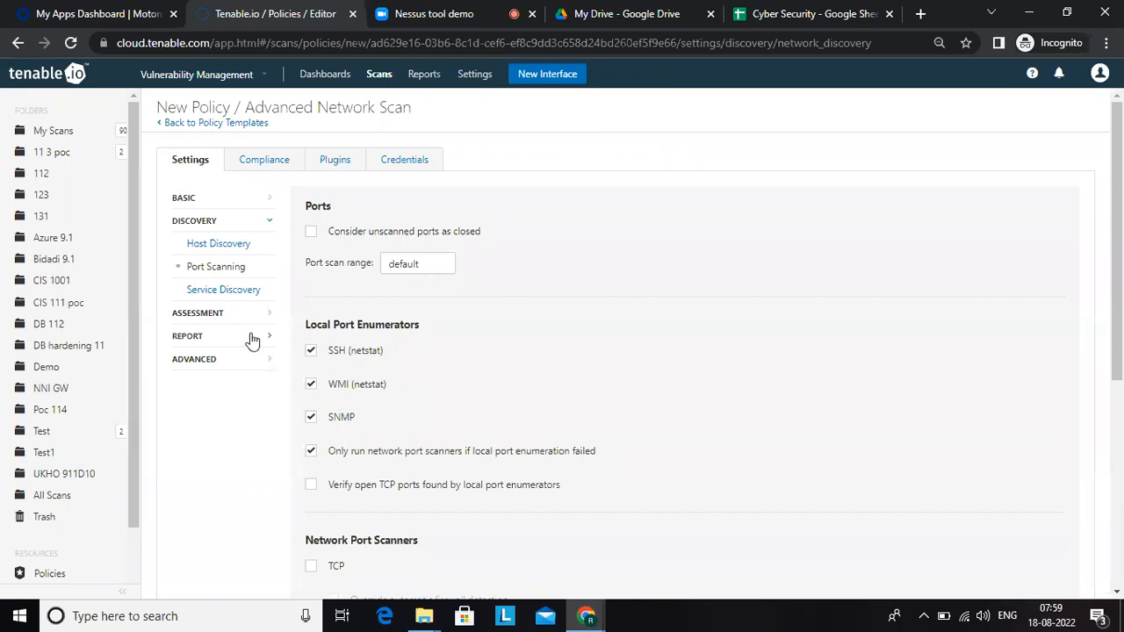
# Step: Review the policy's Service Discovery settings and recheck its general name and description
pyautogui.click(245, 298)
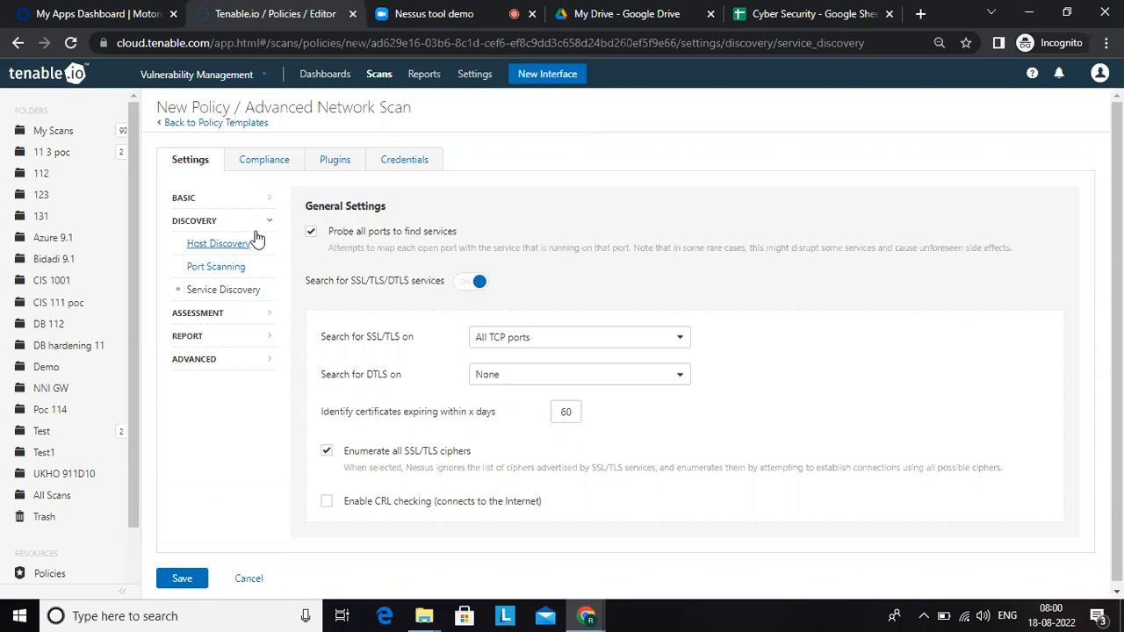
pyautogui.click(186, 200)
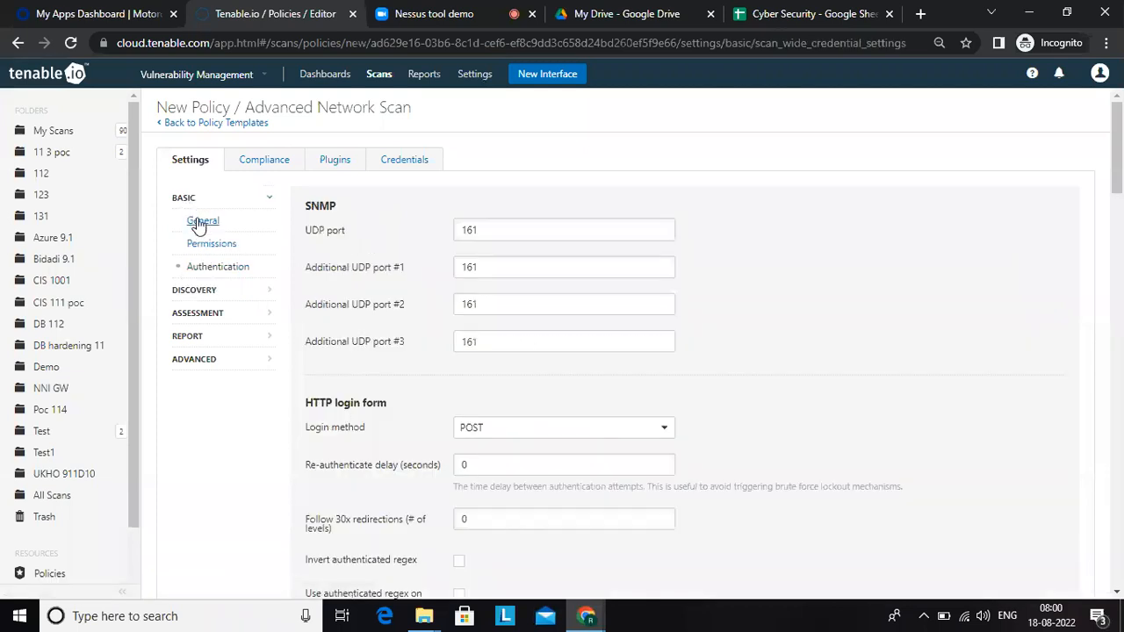
pyautogui.click(198, 223)
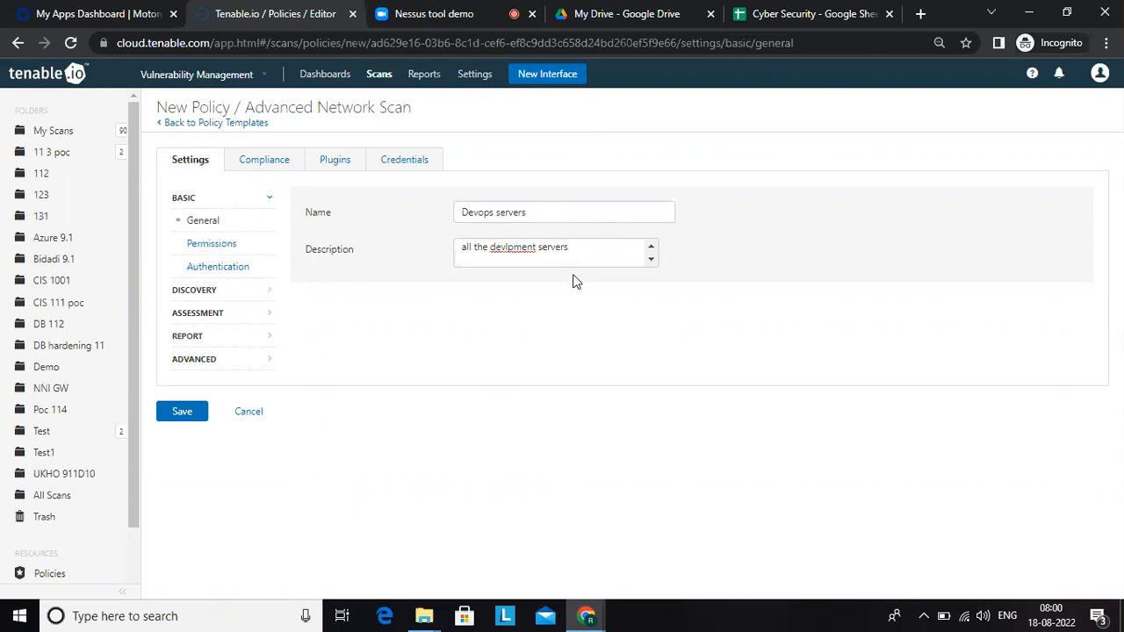
pyautogui.click(202, 294)
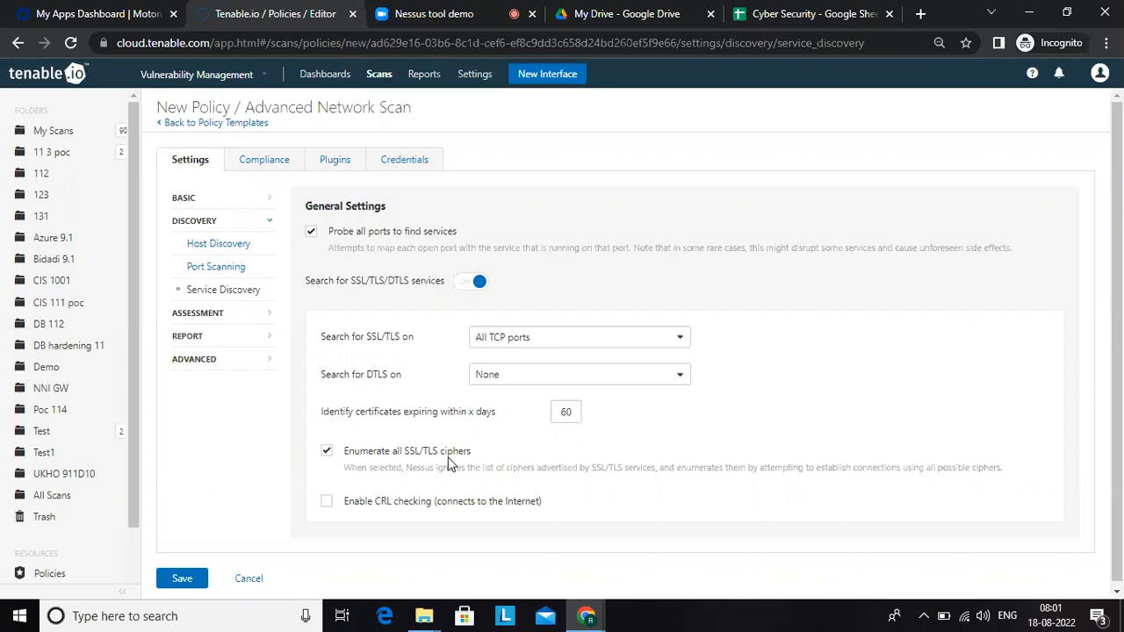
# Step: Examine the policy's Assessment settings for General accuracy, antivirus and SMTP, Brute Force, and SCADA
pyautogui.click(209, 314)
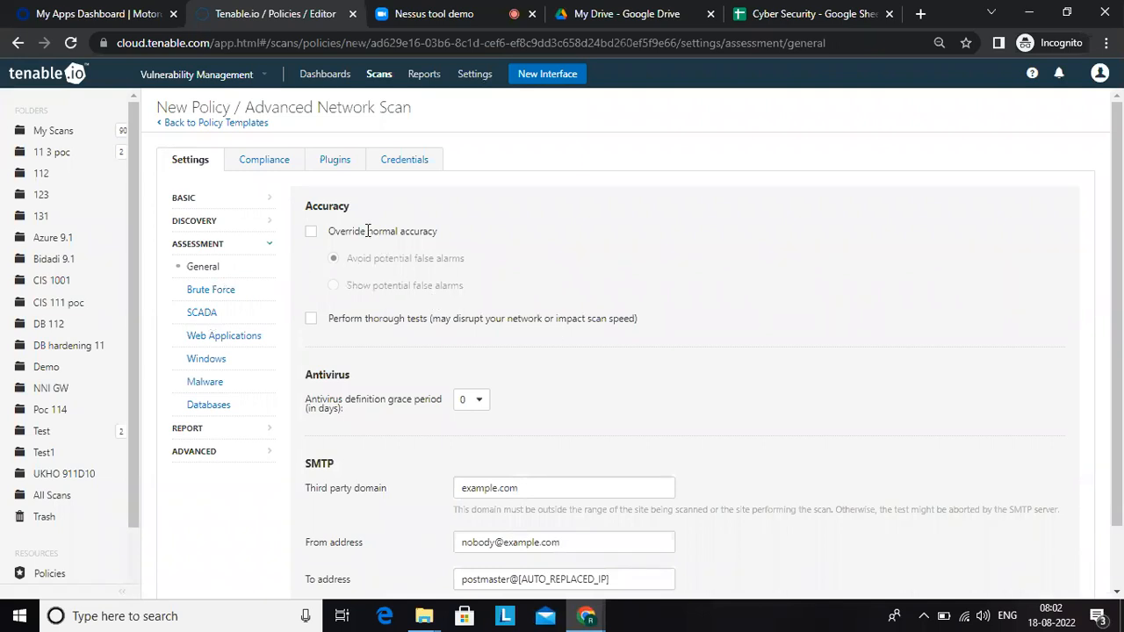
pyautogui.moveTo(1115, 209); pyautogui.dragTo(1119, 314)
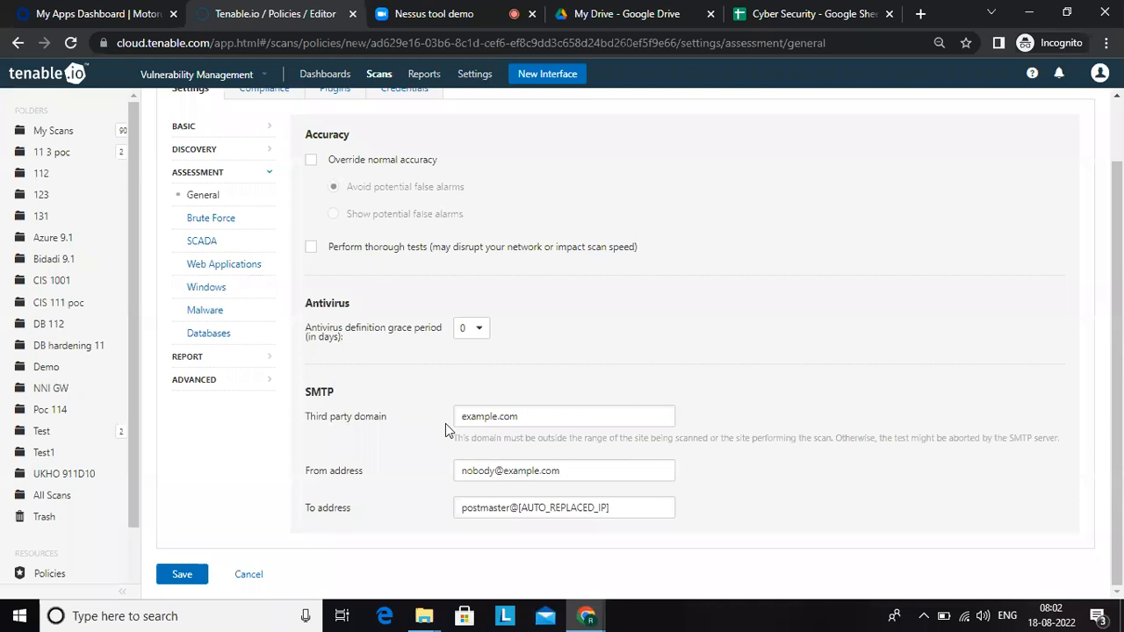
pyautogui.click(515, 418)
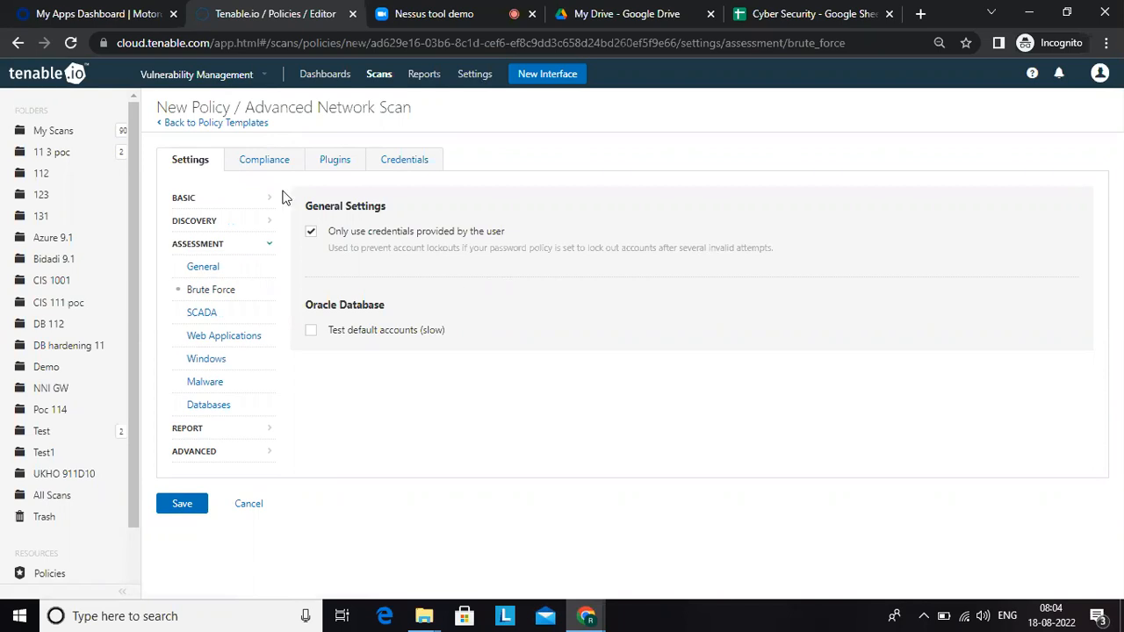
pyautogui.click(202, 313)
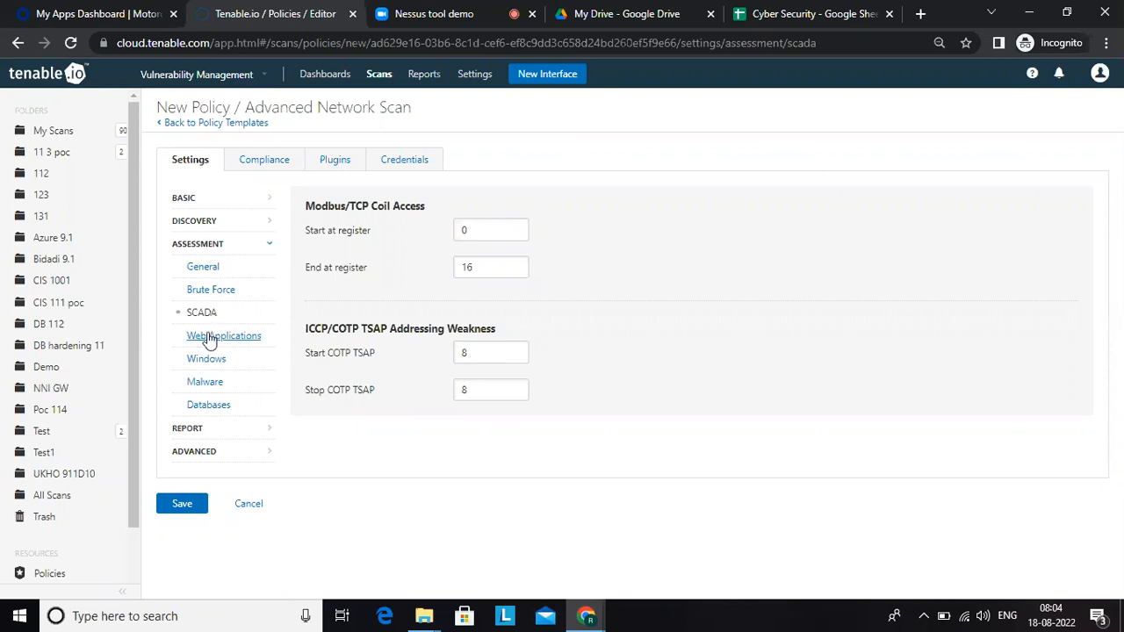
# Step: Switch web application scanning on to examine its user-agent and crawler options, and switch it off again
pyautogui.click(208, 338)
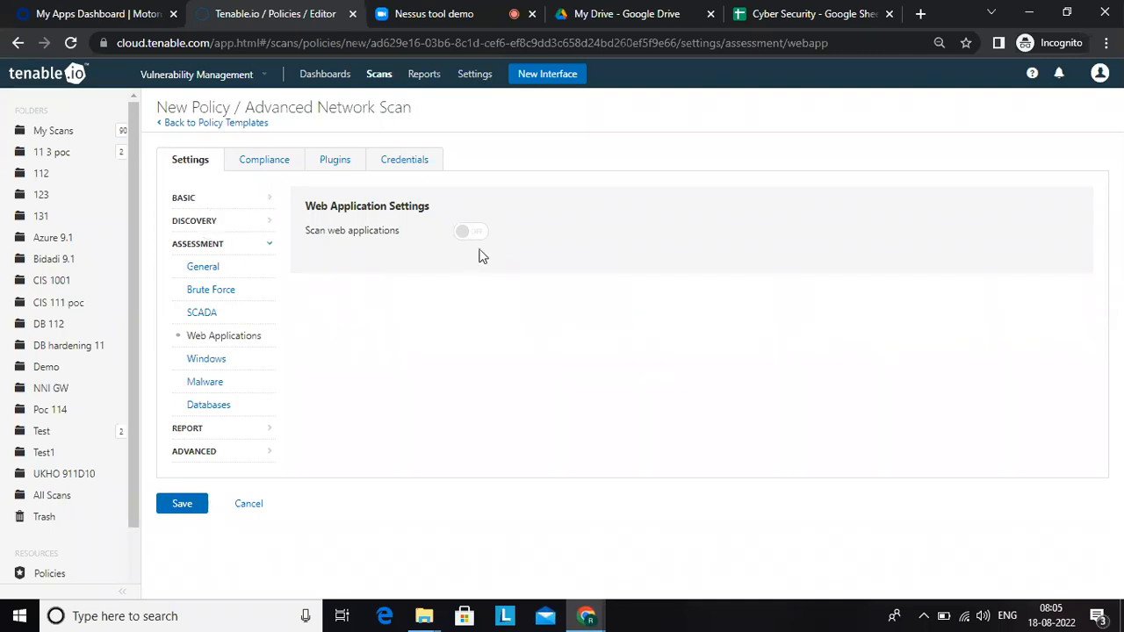
pyautogui.click(474, 234)
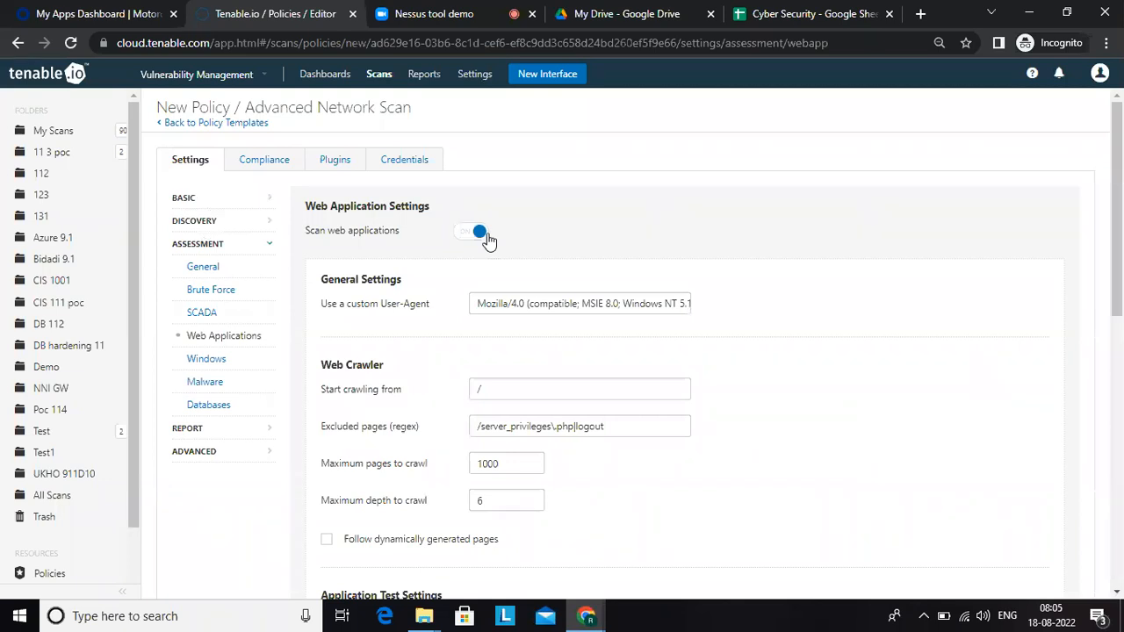
pyautogui.tripleClick(536, 303)
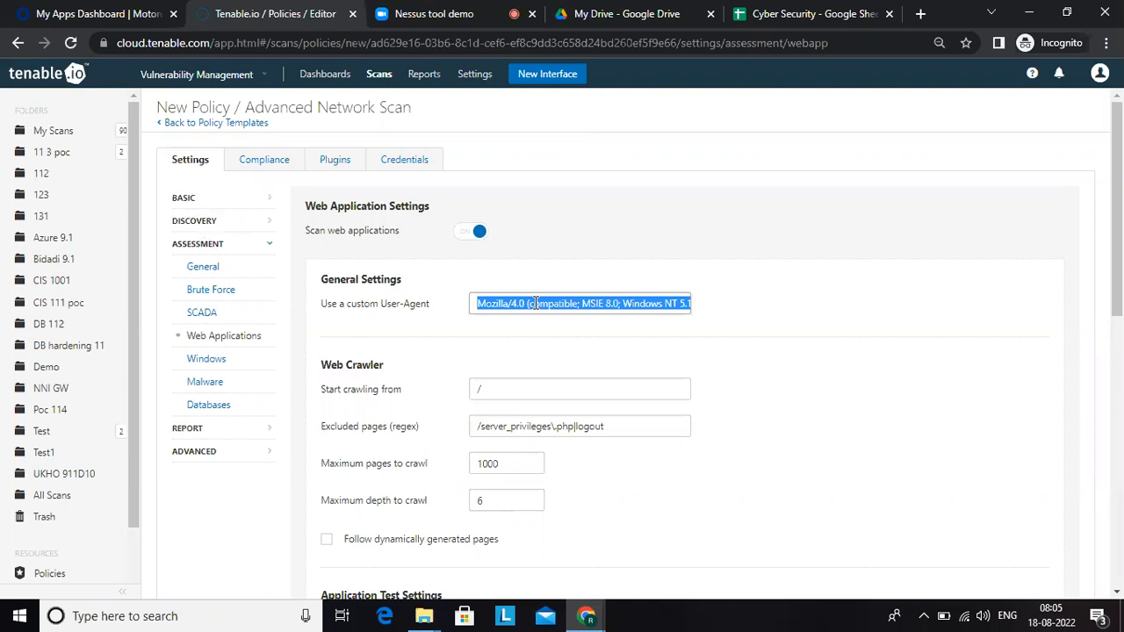
pyautogui.moveTo(1121, 275)
pyautogui.mouseDown()
pyautogui.moveTo(1120, 548)
pyautogui.moveTo(1121, 290)
pyautogui.mouseUp()
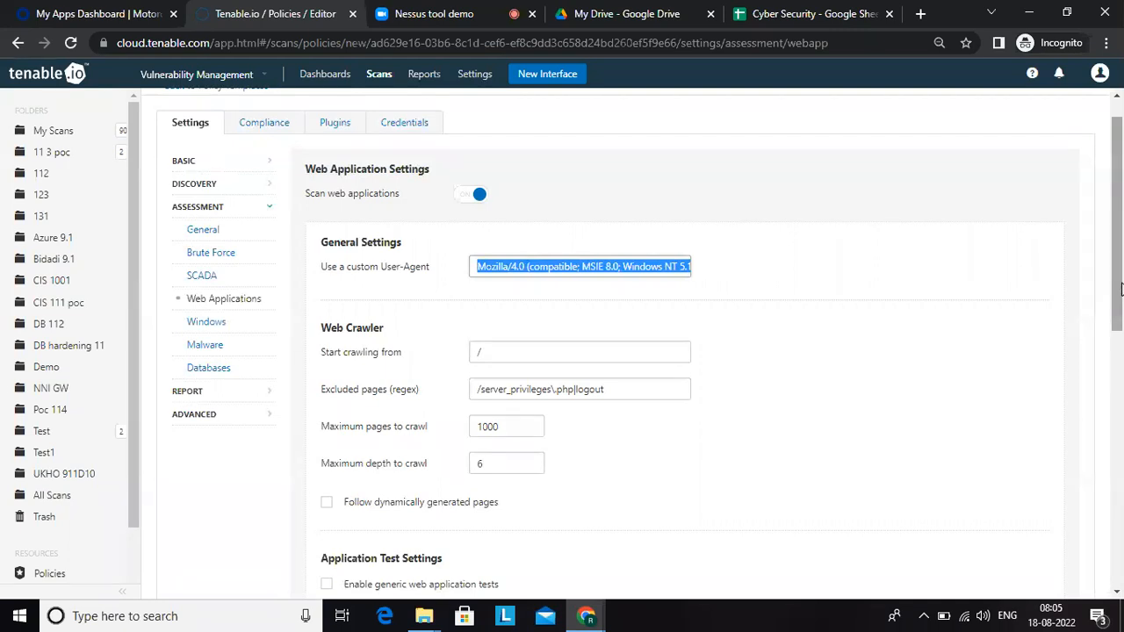
pyautogui.click(461, 194)
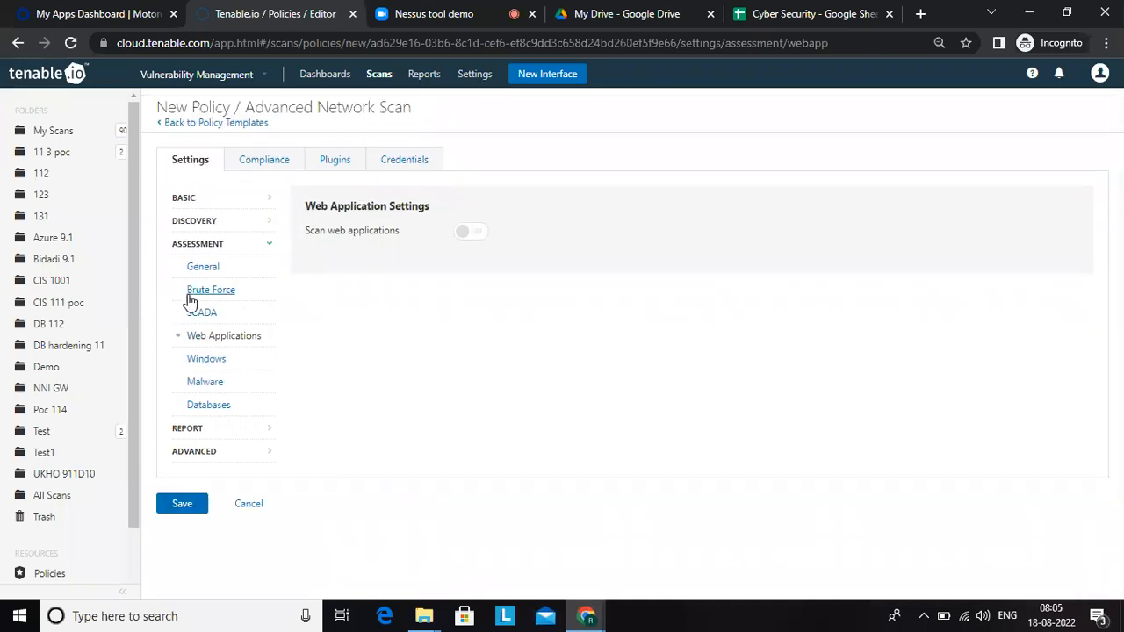
# Step: Look through the Windows, Malware and Databases assessment settings, switching malware scanning on briefly to view its options
pyautogui.click(217, 363)
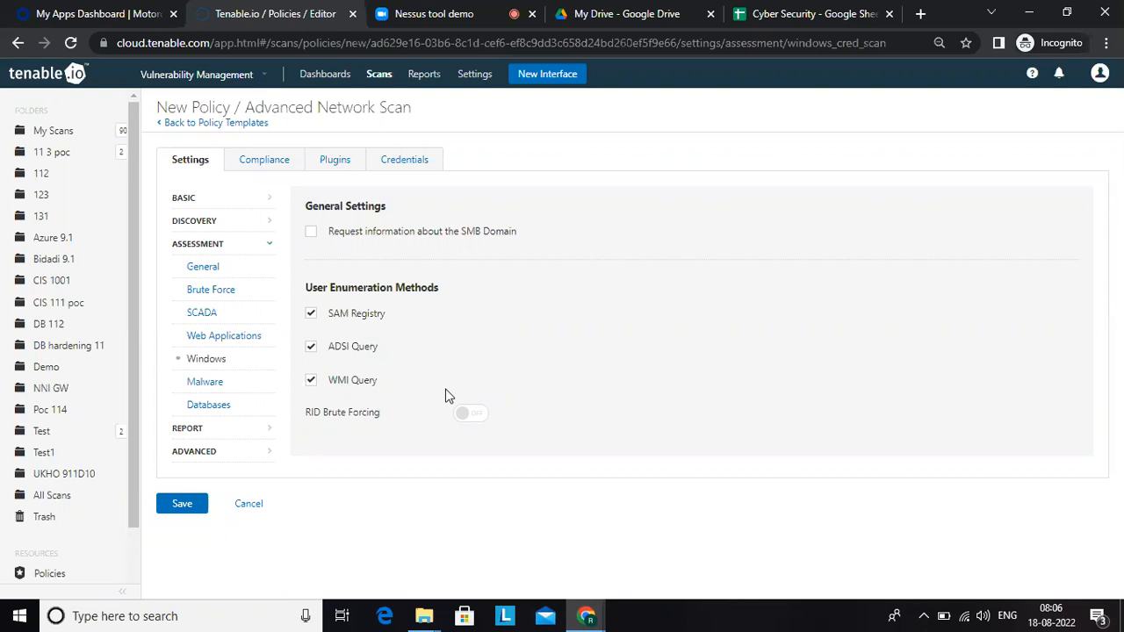
pyautogui.click(200, 383)
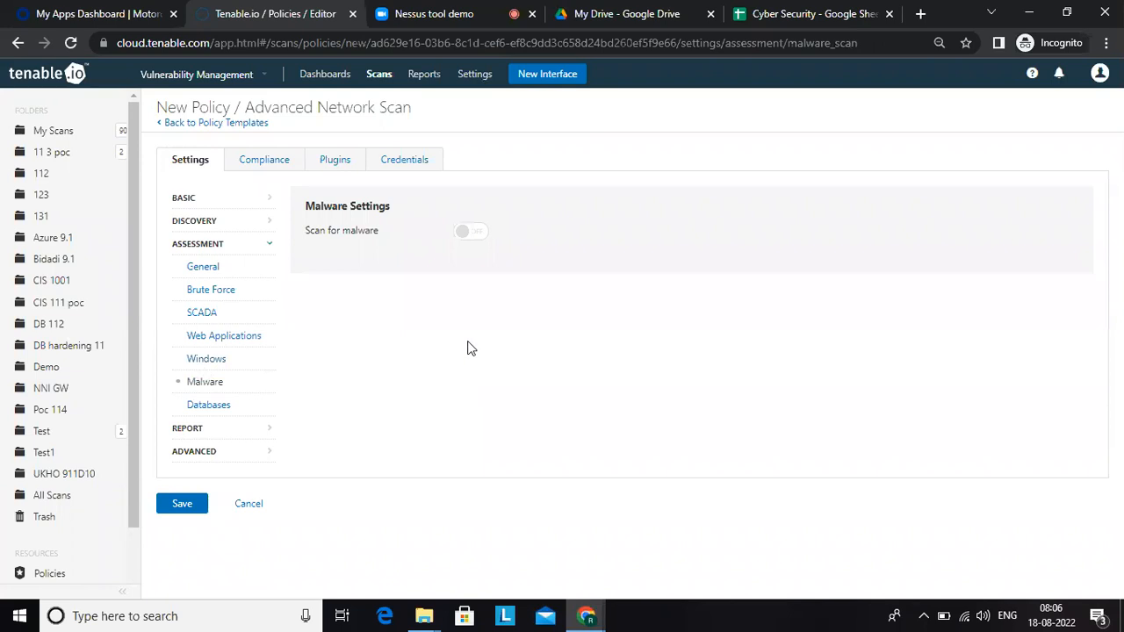
pyautogui.click(474, 232)
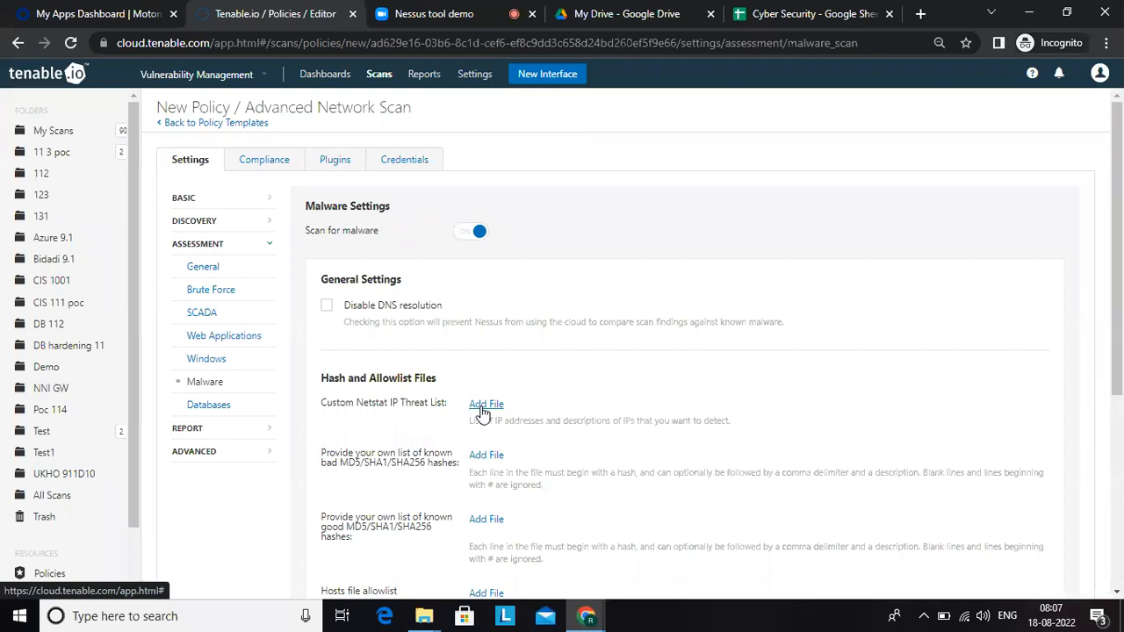
pyautogui.click(470, 232)
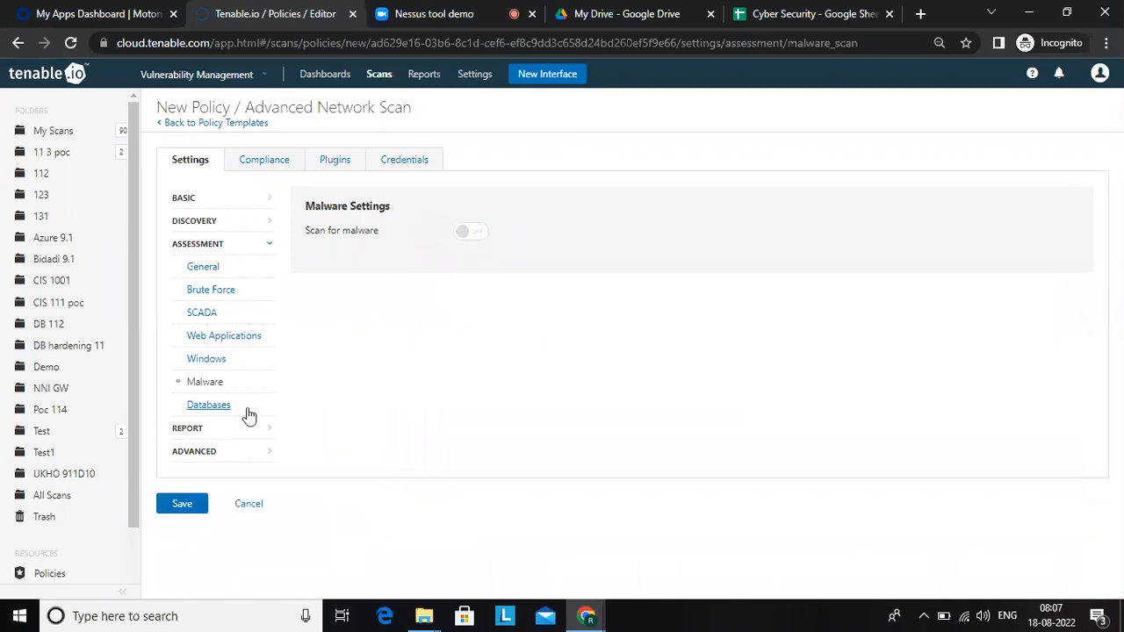
pyautogui.click(211, 406)
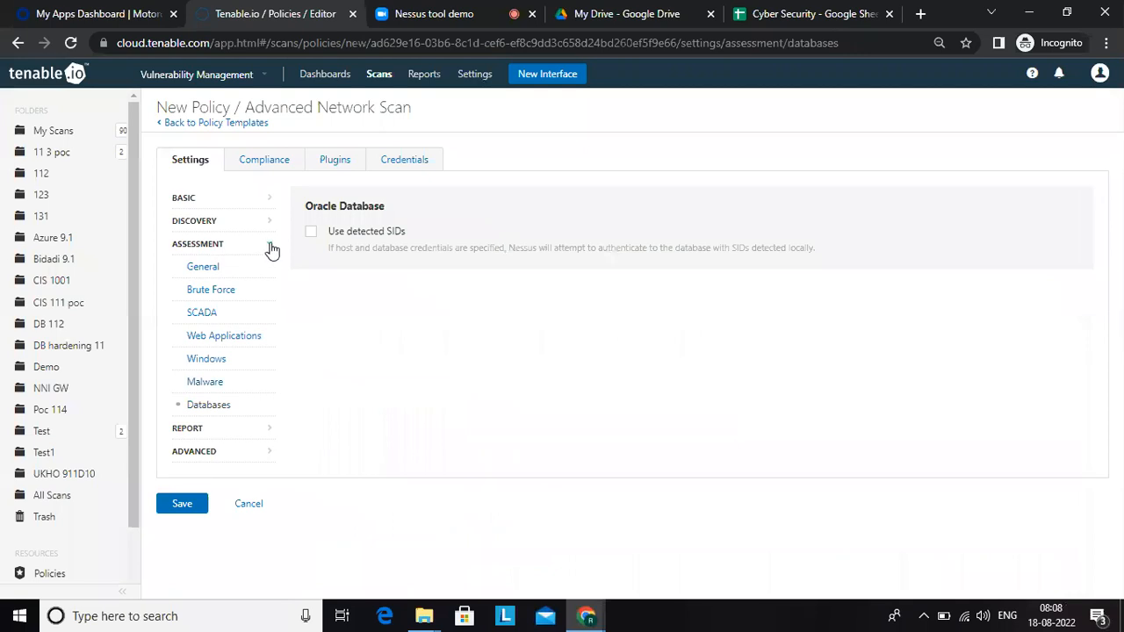
# Step: Examine the policy's Report settings and its Advanced general, performance, Unix find command and debug options
pyautogui.click(187, 430)
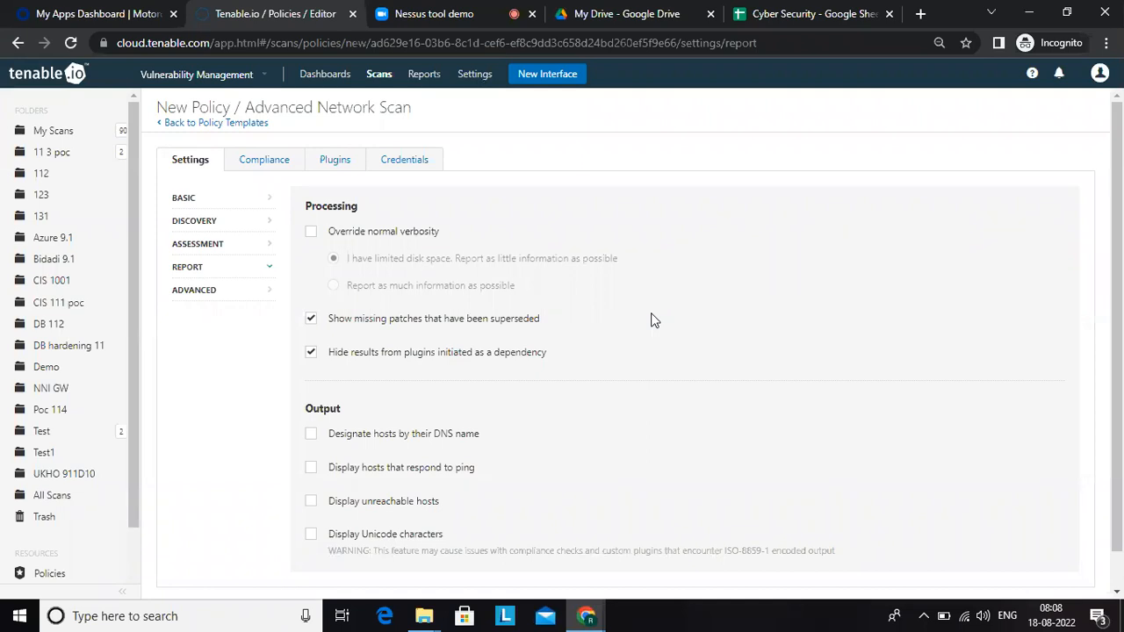
pyautogui.moveTo(1119, 314); pyautogui.dragTo(1119, 205)
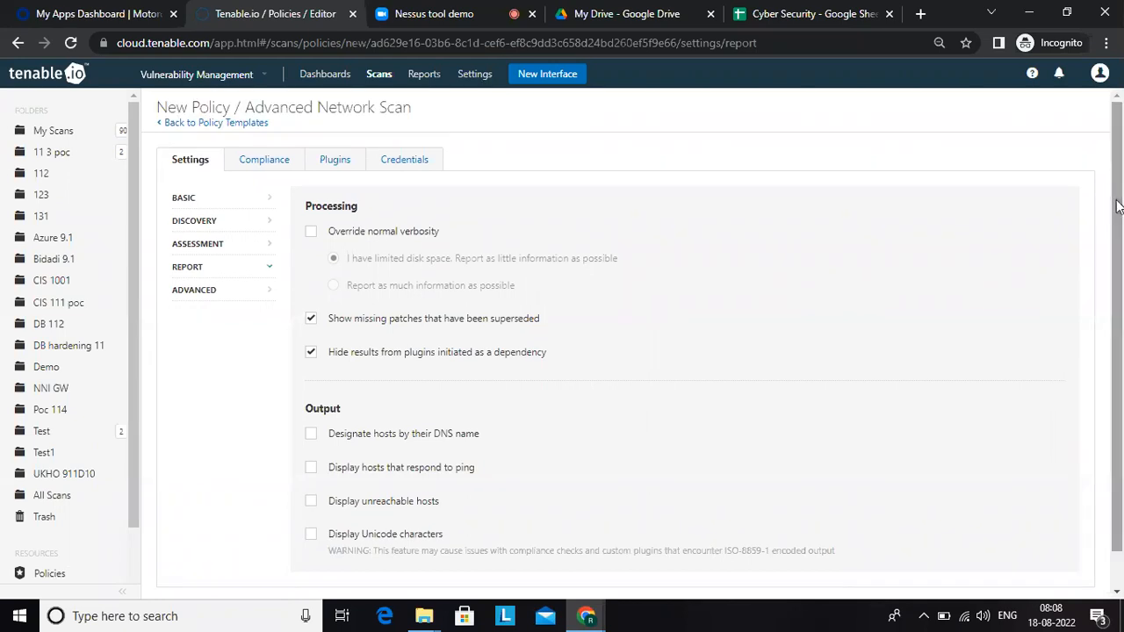
pyautogui.click(197, 296)
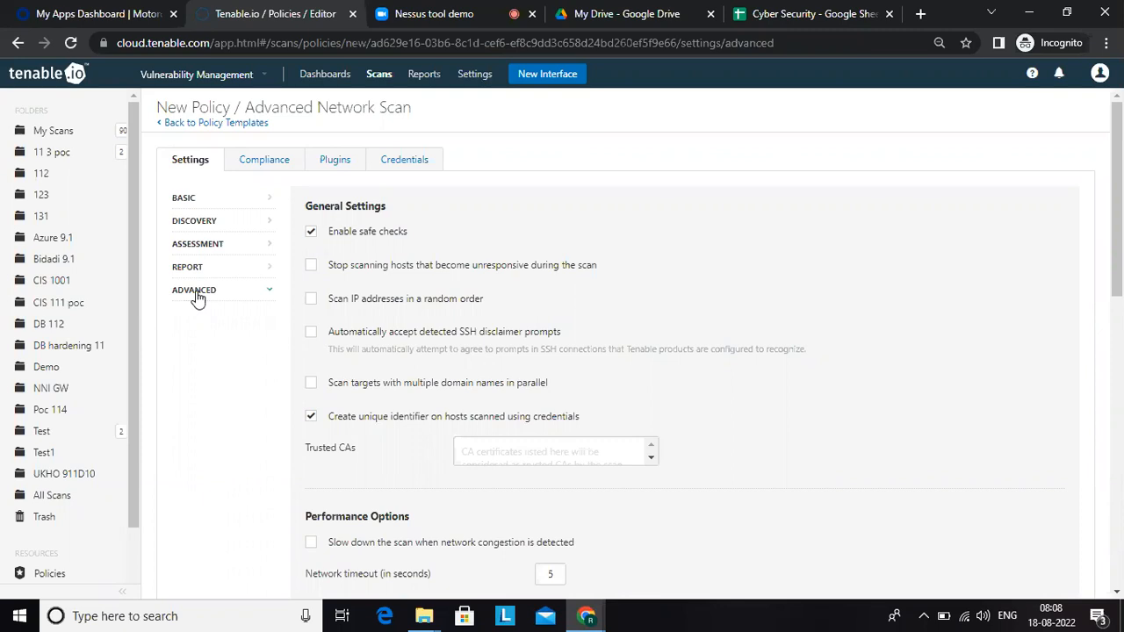
pyautogui.moveTo(1118, 296); pyautogui.dragTo(1119, 354)
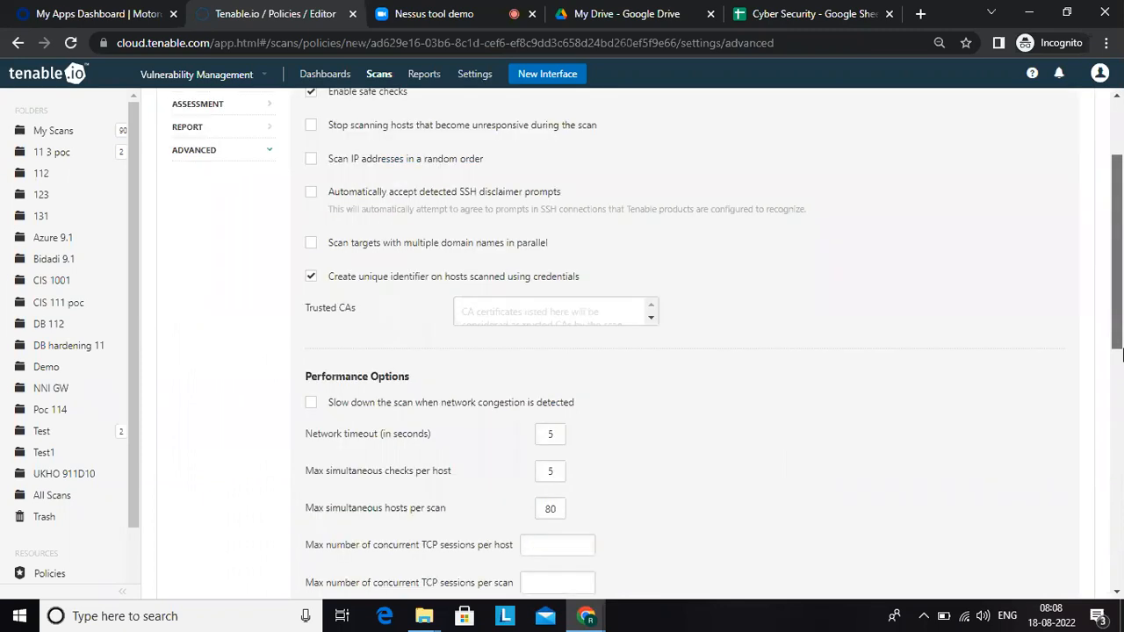
pyautogui.scroll(-3, 1121, 353)
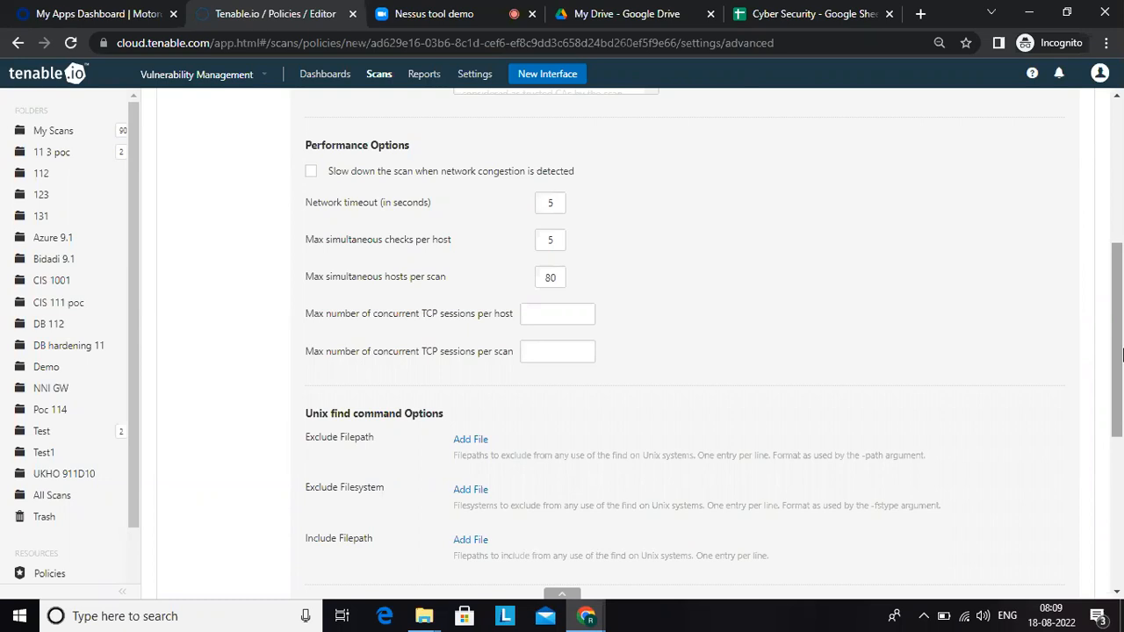
pyautogui.scroll(-3, 1122, 353)
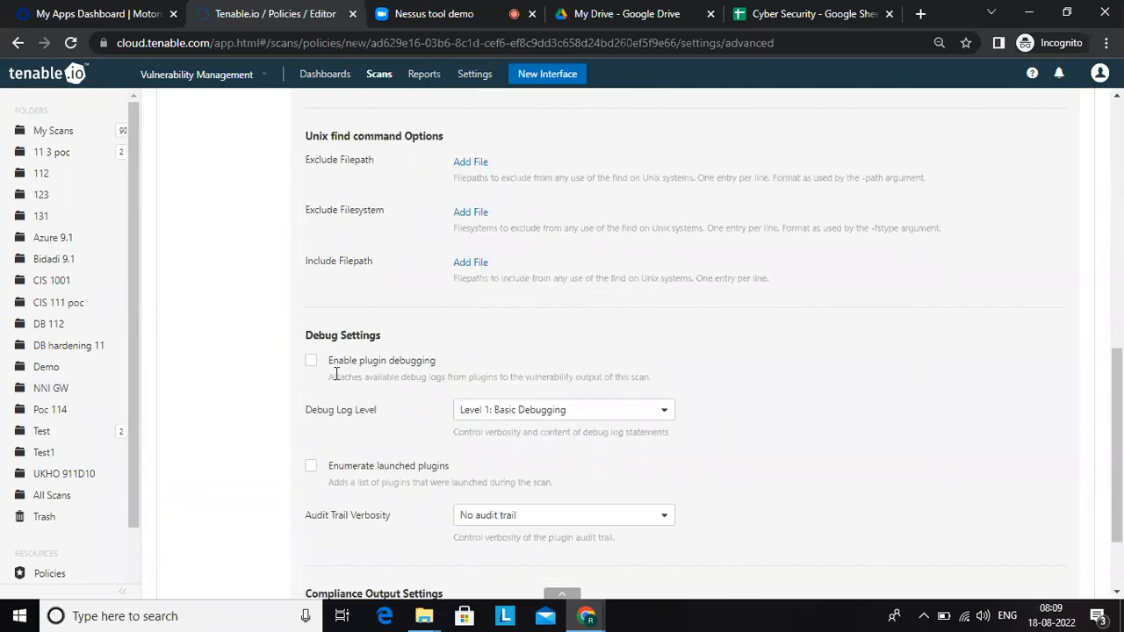
# Step: Enable plugin debugging and set the debug log level to Level 3: Full Debugging
pyautogui.click(312, 361)
pyautogui.click(586, 417)
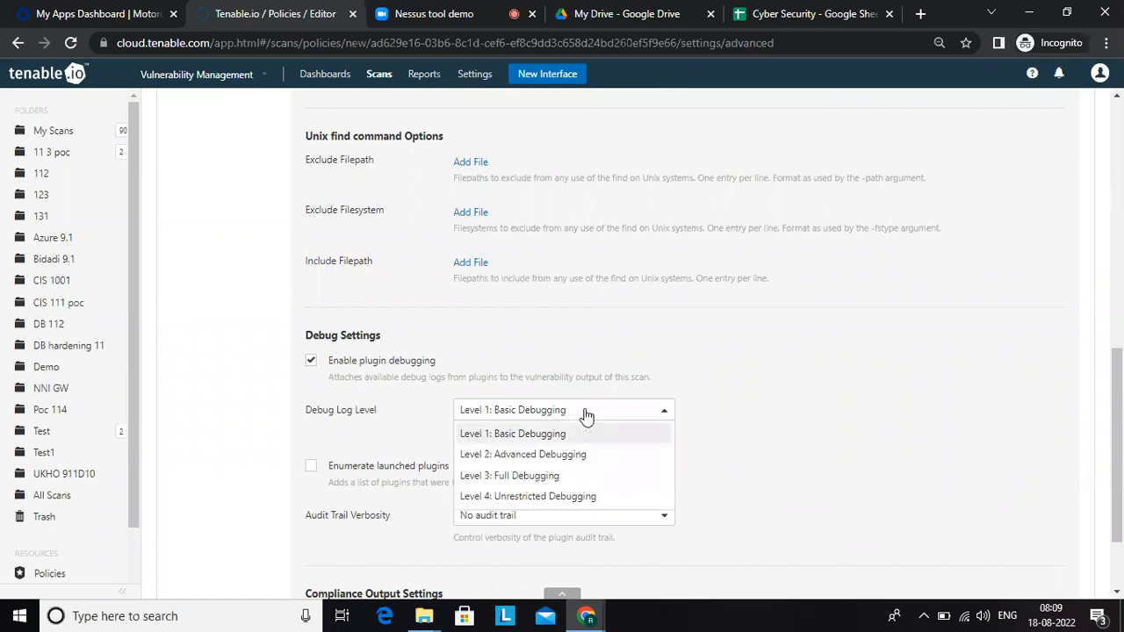
pyautogui.click(541, 477)
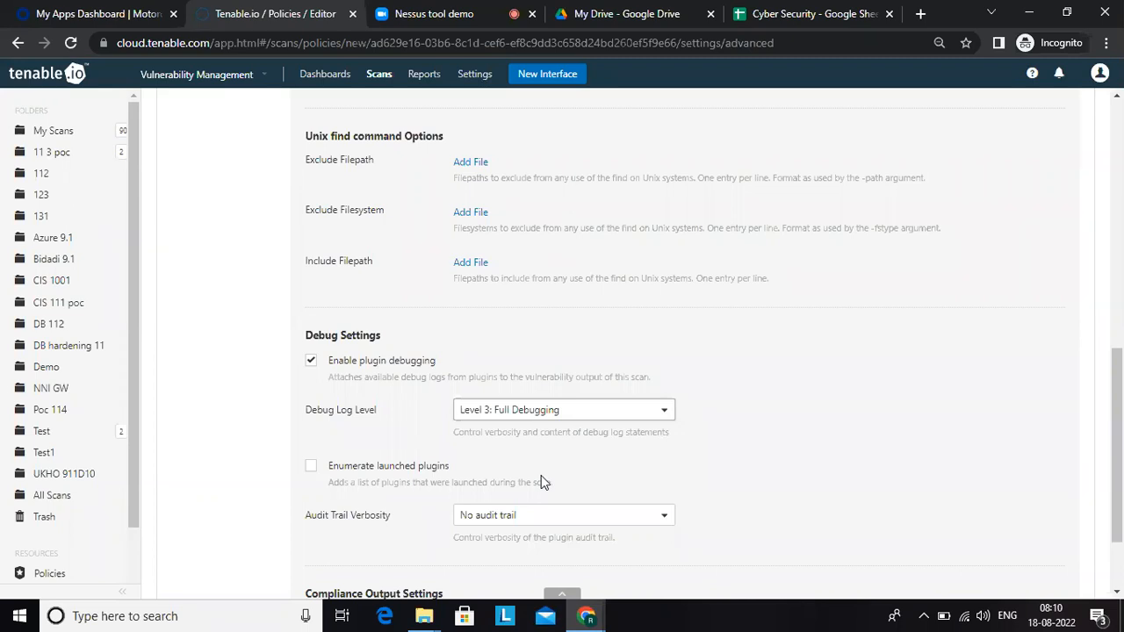
# Step: Reload Tenable.io and start a new scan policy from the Advanced Network Scan template
pyautogui.moveTo(1123, 460); pyautogui.dragTo(1123, 98)
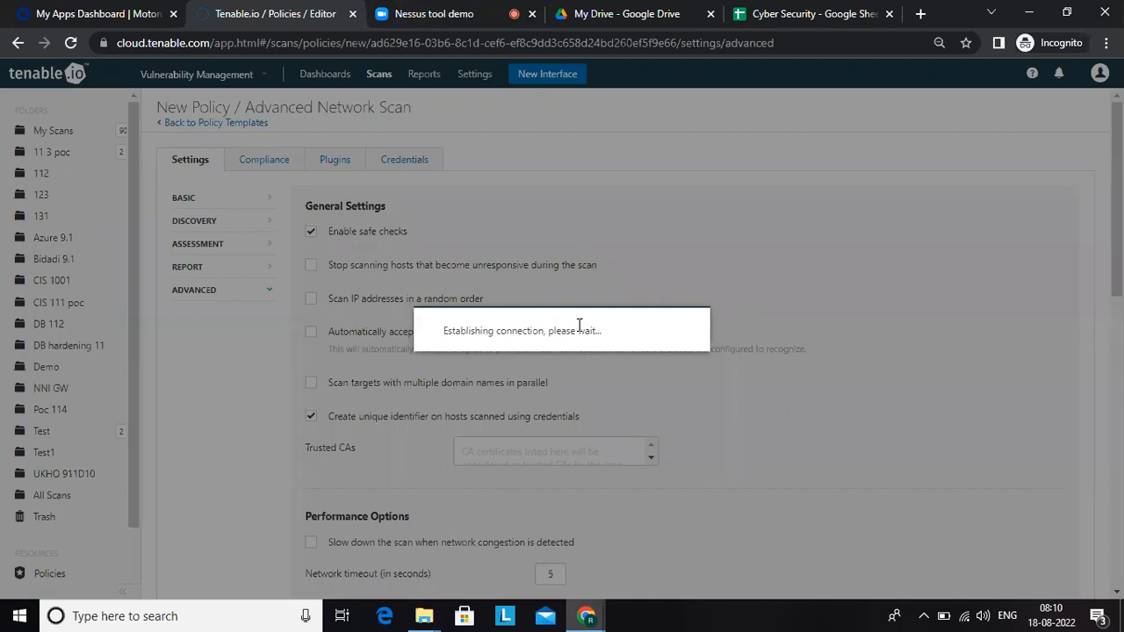
pyautogui.click(70, 42)
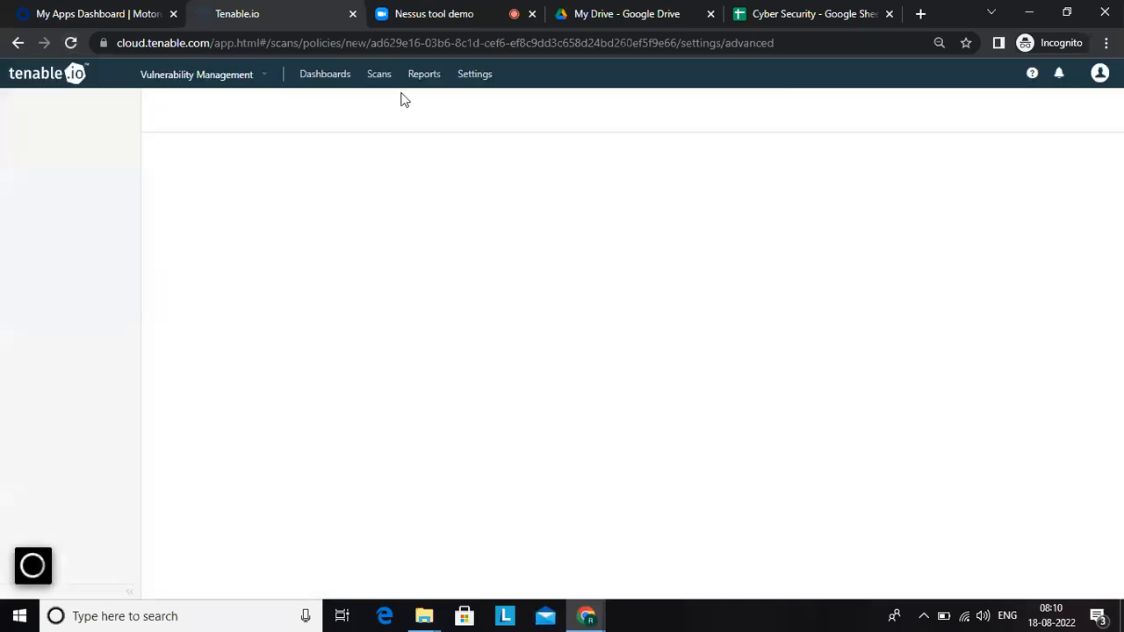
pyautogui.click(380, 77)
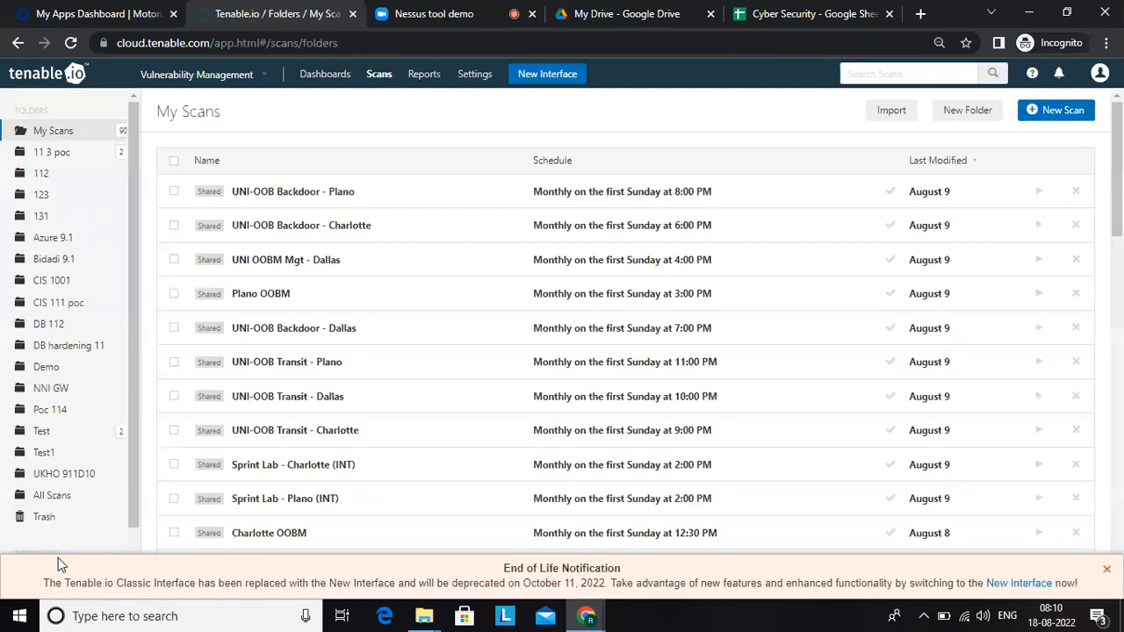
pyautogui.scroll(-3, 135, 541)
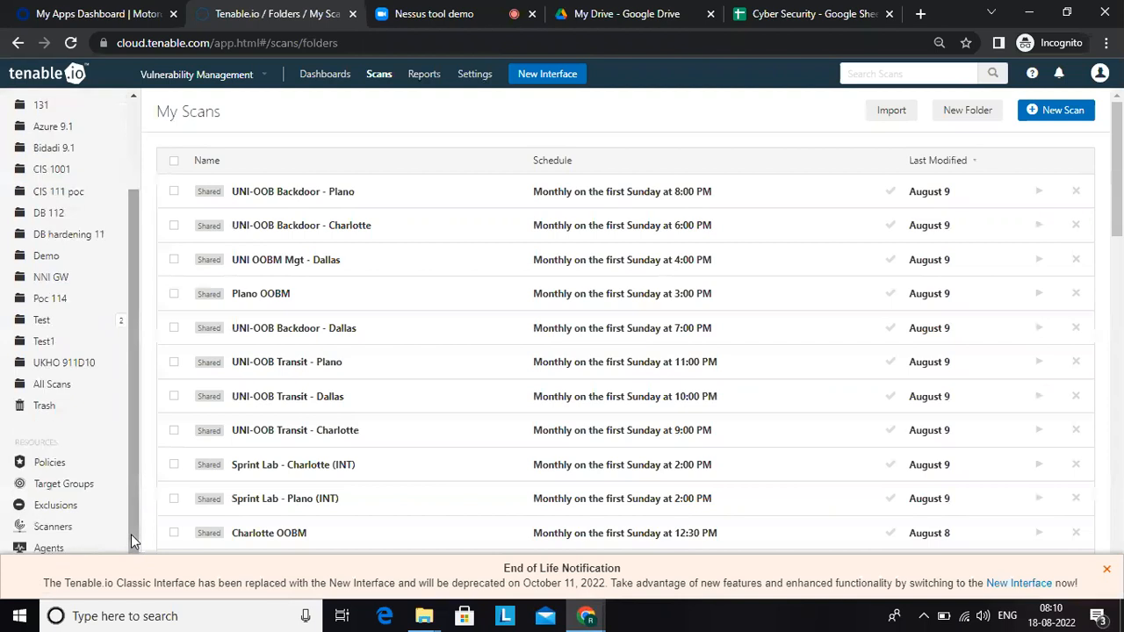
pyautogui.click(50, 462)
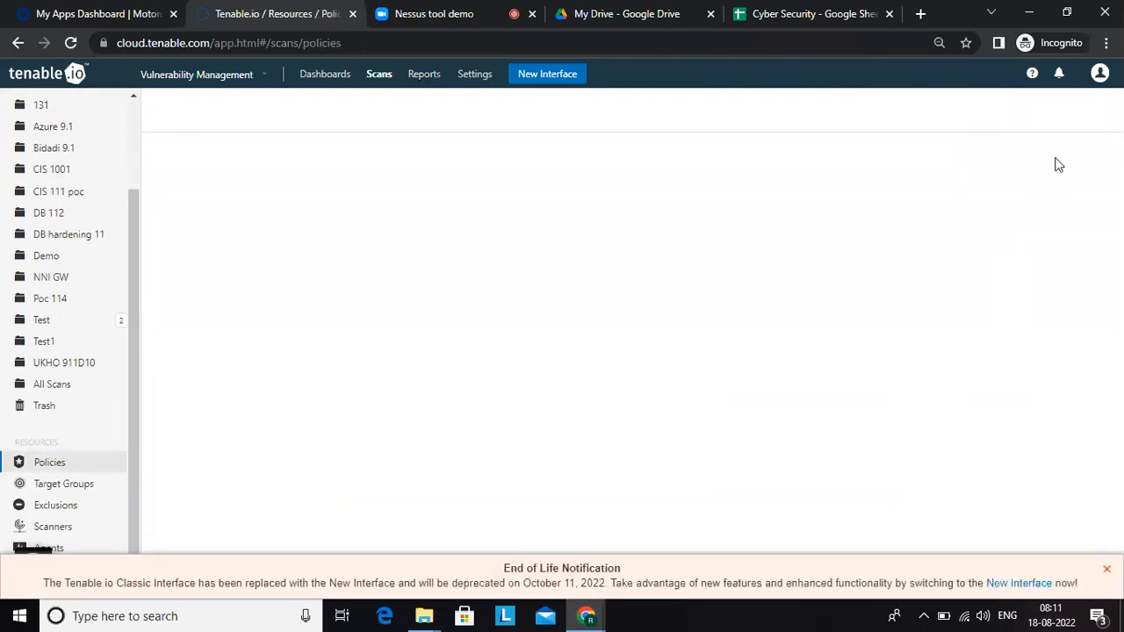
pyautogui.click(1069, 116)
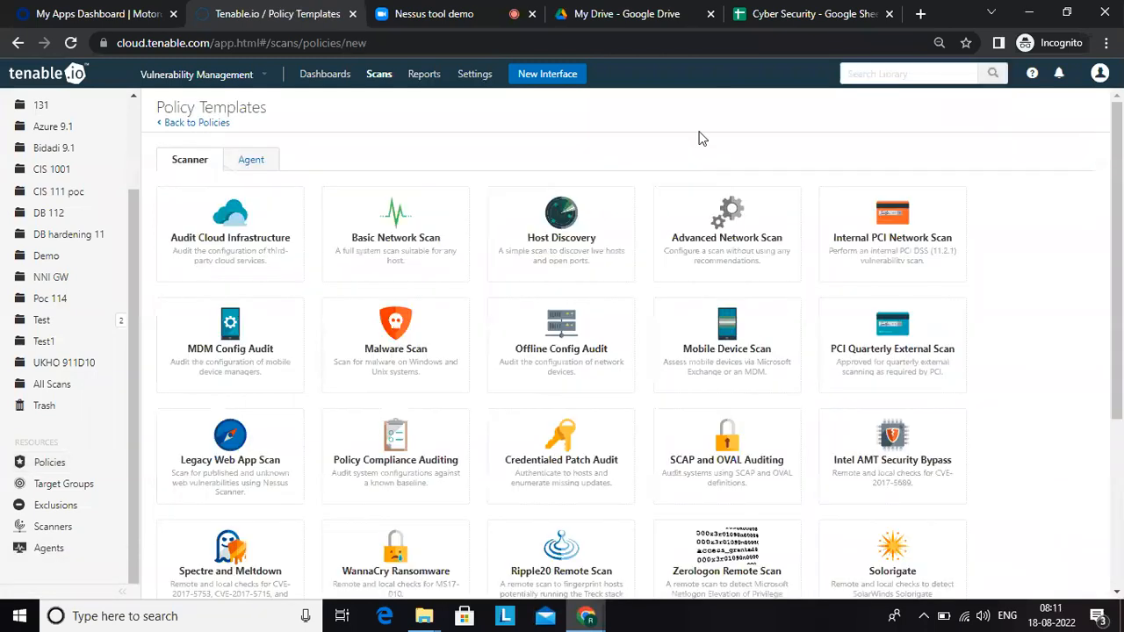
pyautogui.click(725, 219)
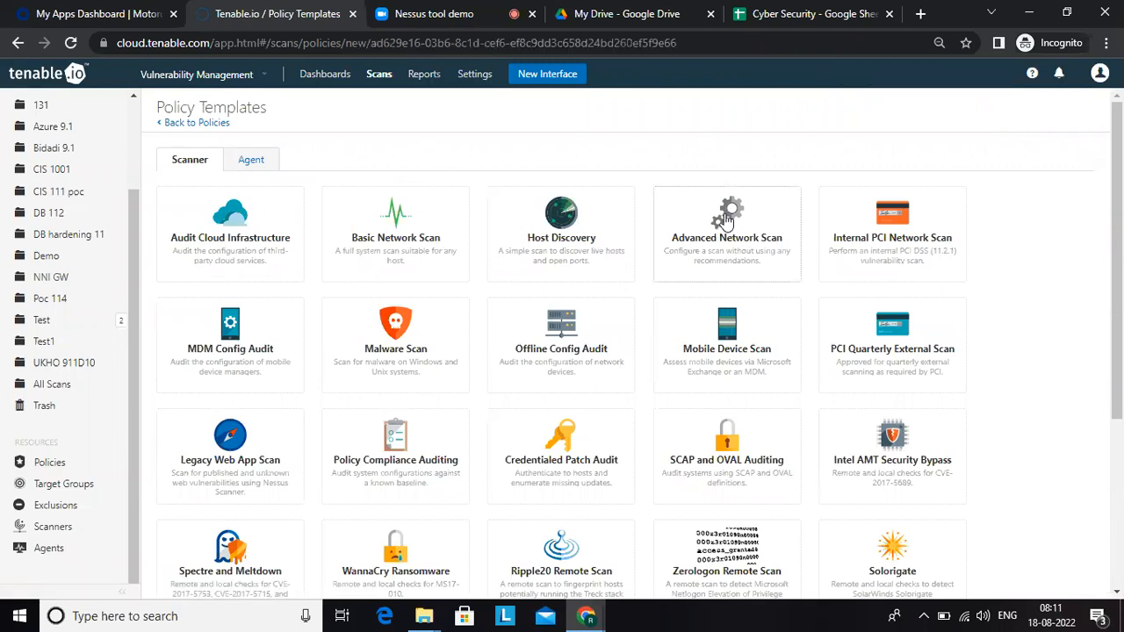
# Step: Name the policy "Devops server" and enter the description "Scannng of servrs"
pyautogui.click(466, 212)
pyautogui.write('Devops server')
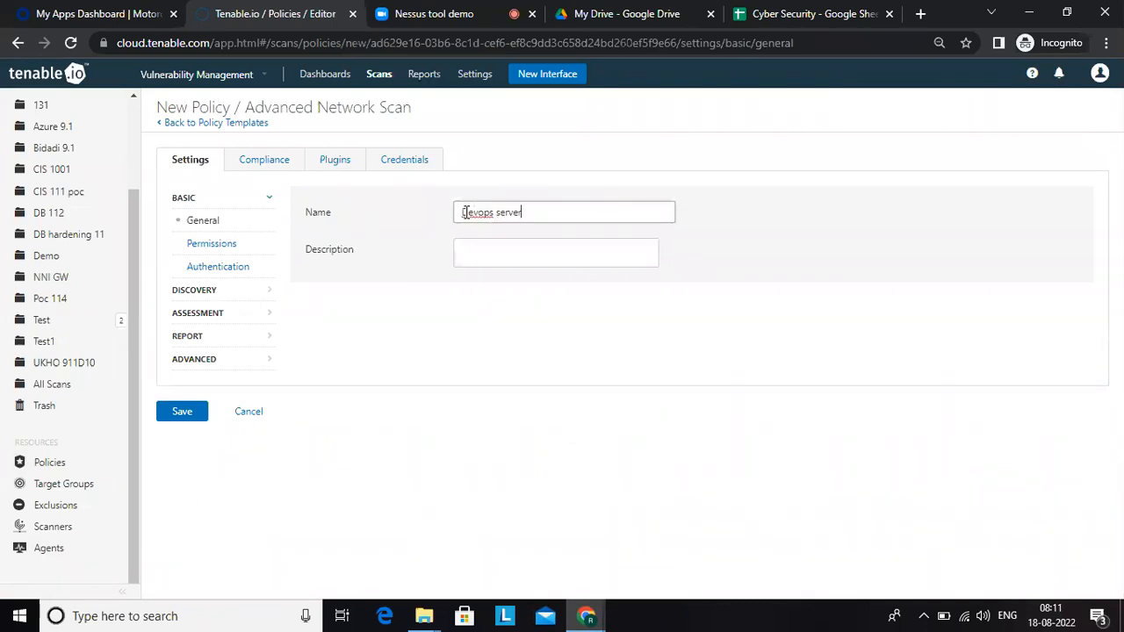
pyautogui.click(501, 248)
pyautogui.write('Scannng of servrs')
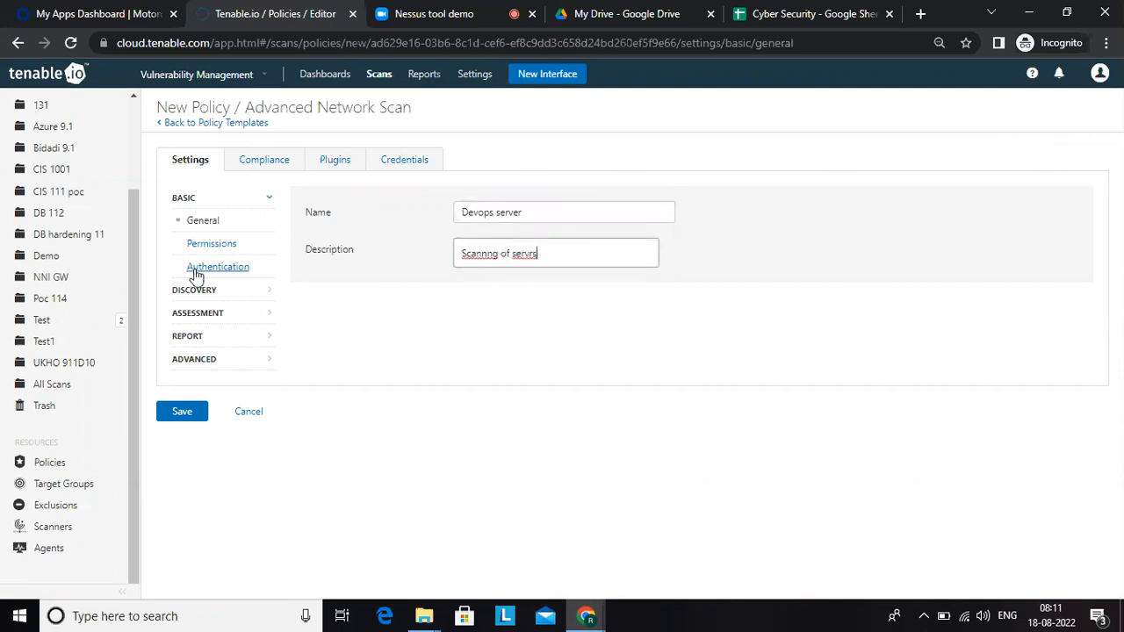
# Step: Add the CIS Windows Server 2012 DC L1 v2.2.0 audit from the Windows compliance checks to the policy
pyautogui.click(263, 159)
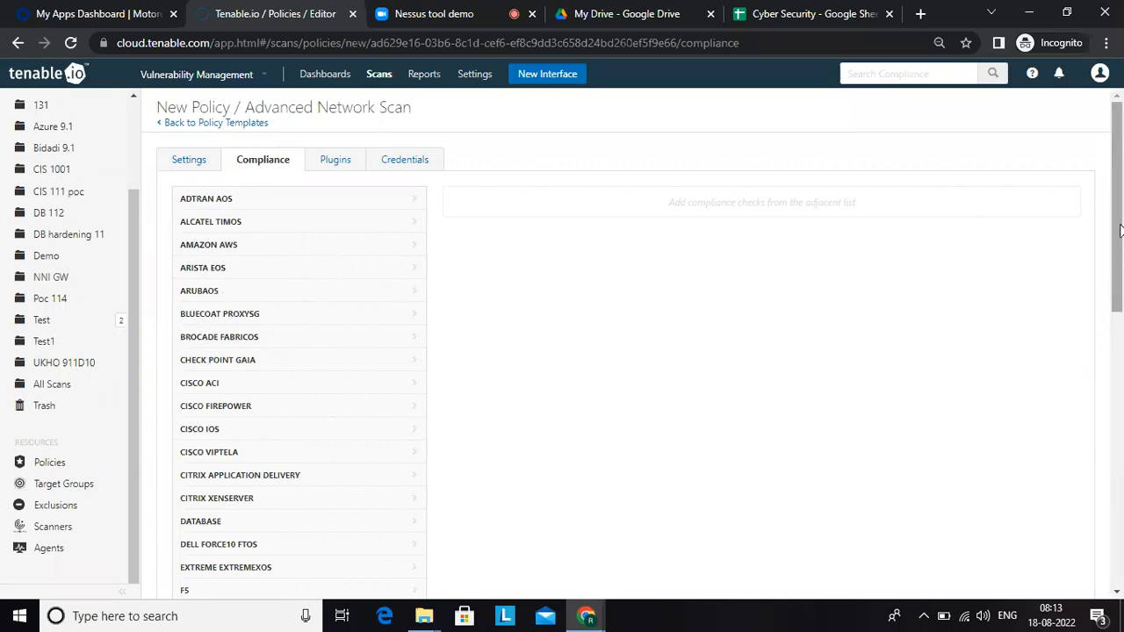
pyautogui.moveTo(1118, 230); pyautogui.dragTo(1117, 474)
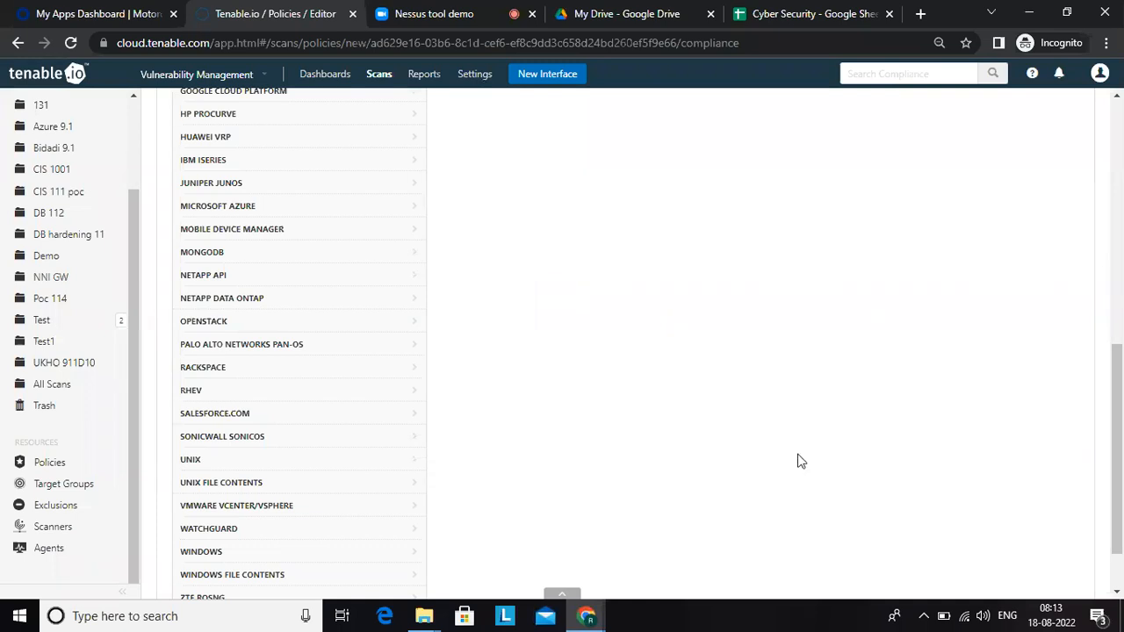
pyautogui.click(202, 554)
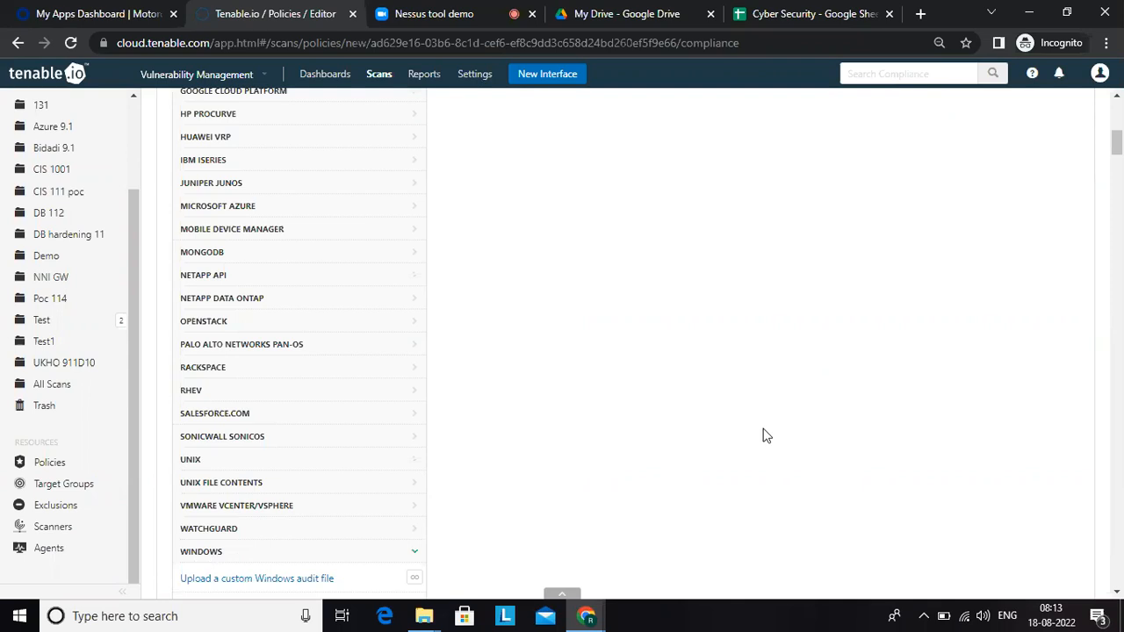
pyautogui.moveTo(1117, 140)
pyautogui.mouseDown()
pyautogui.moveTo(1117, 193)
pyautogui.moveTo(1117, 158)
pyautogui.mouseUp()
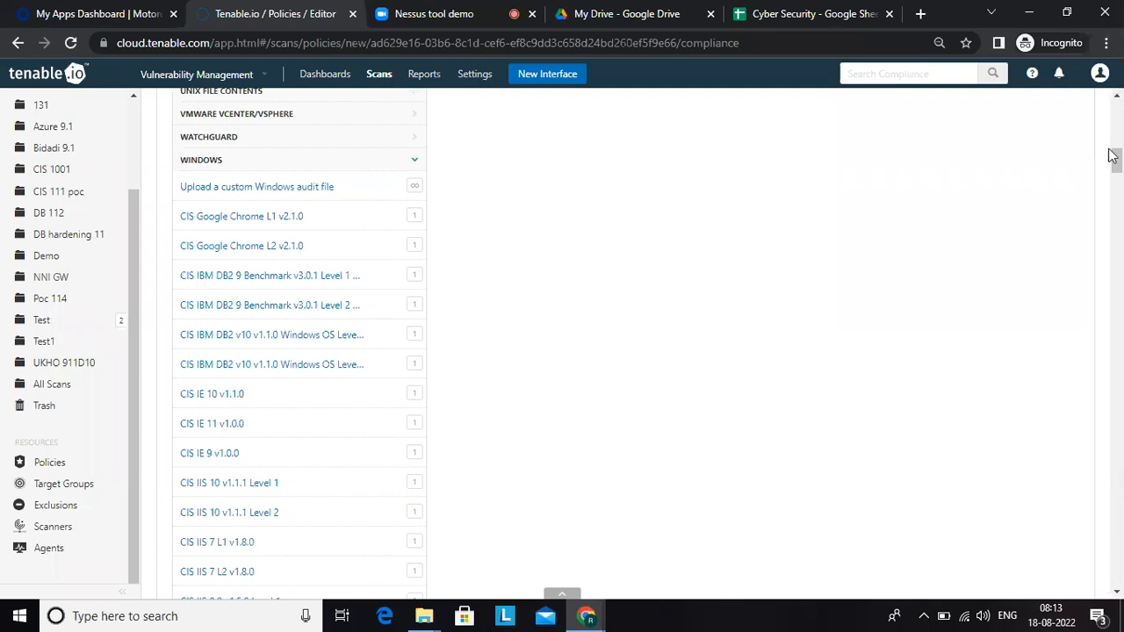
pyautogui.moveTo(1118, 167); pyautogui.dragTo(1119, 208)
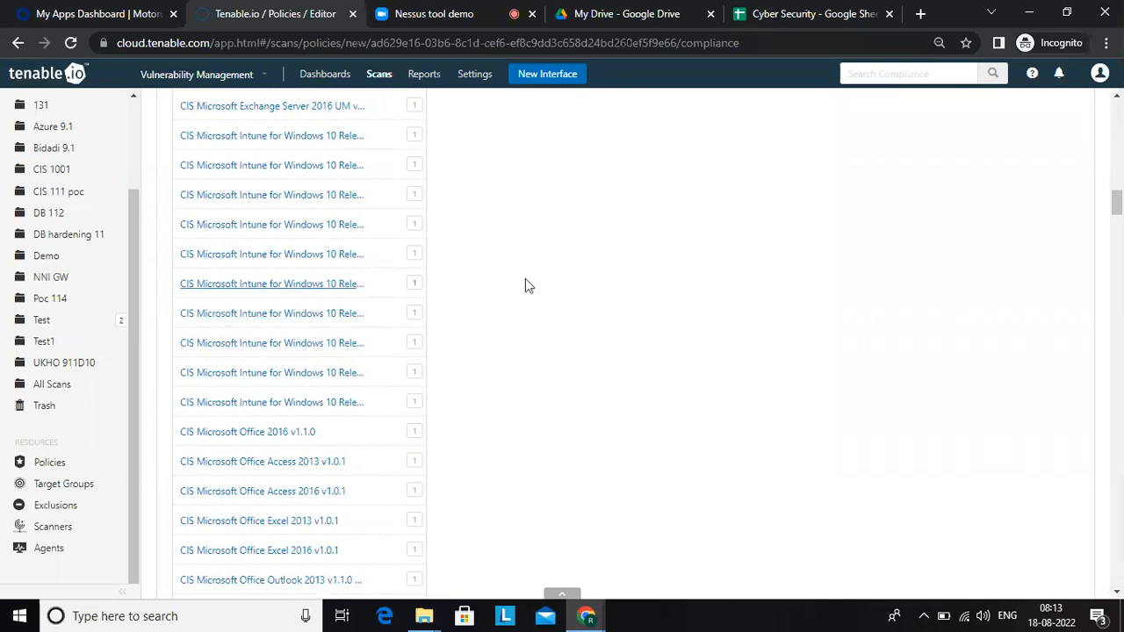
pyautogui.moveTo(1116, 206); pyautogui.dragTo(1111, 281)
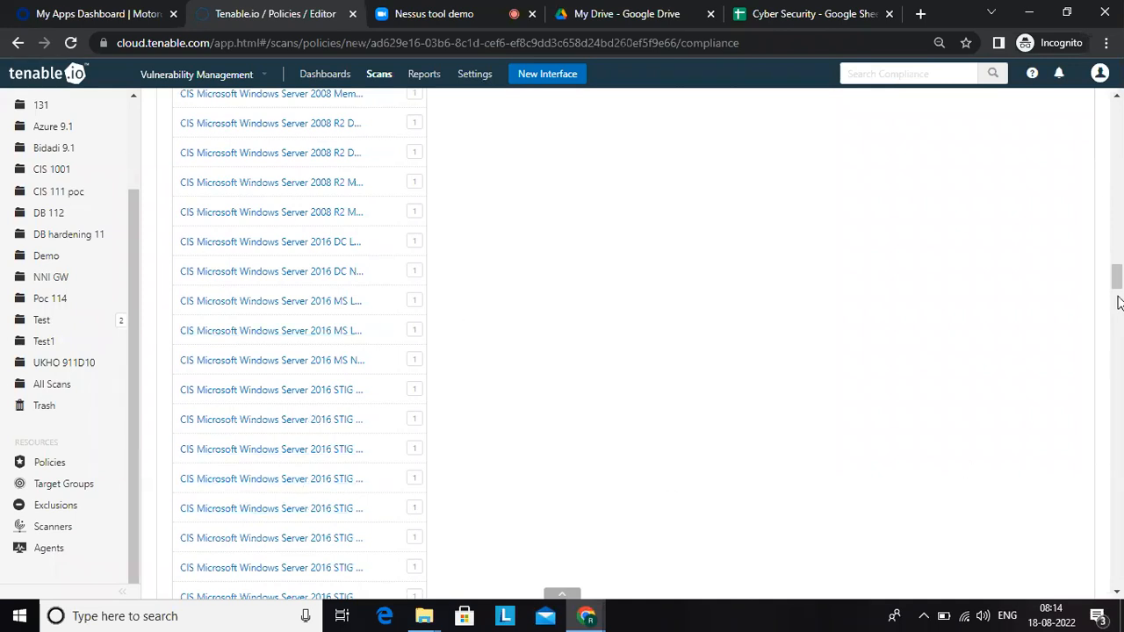
pyautogui.moveTo(1117, 280); pyautogui.dragTo(1112, 372)
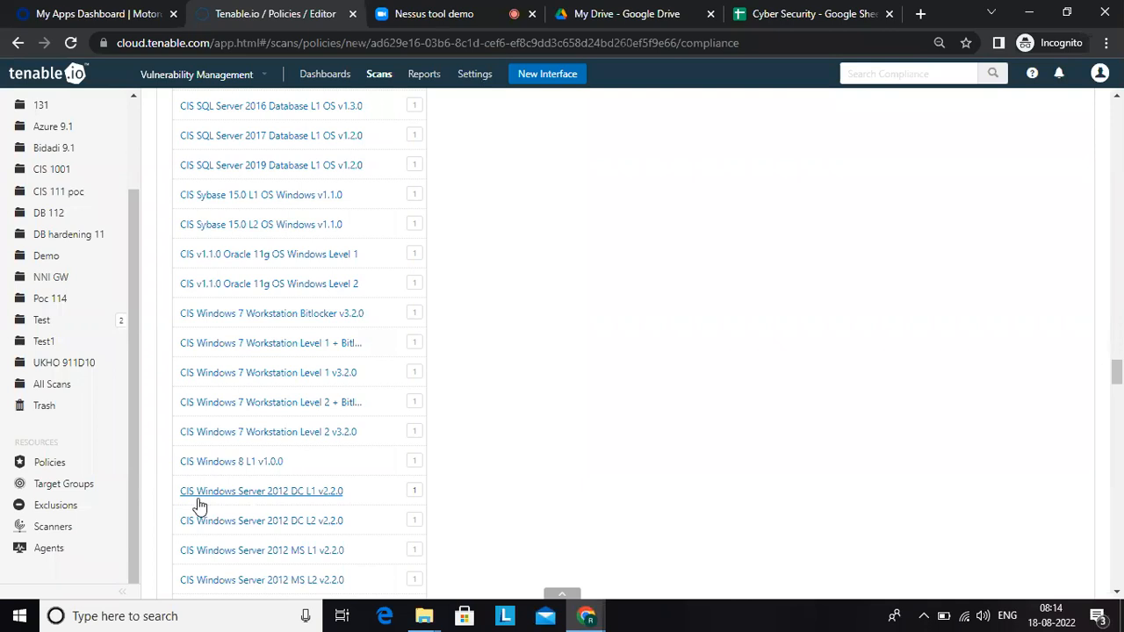
pyautogui.click(305, 498)
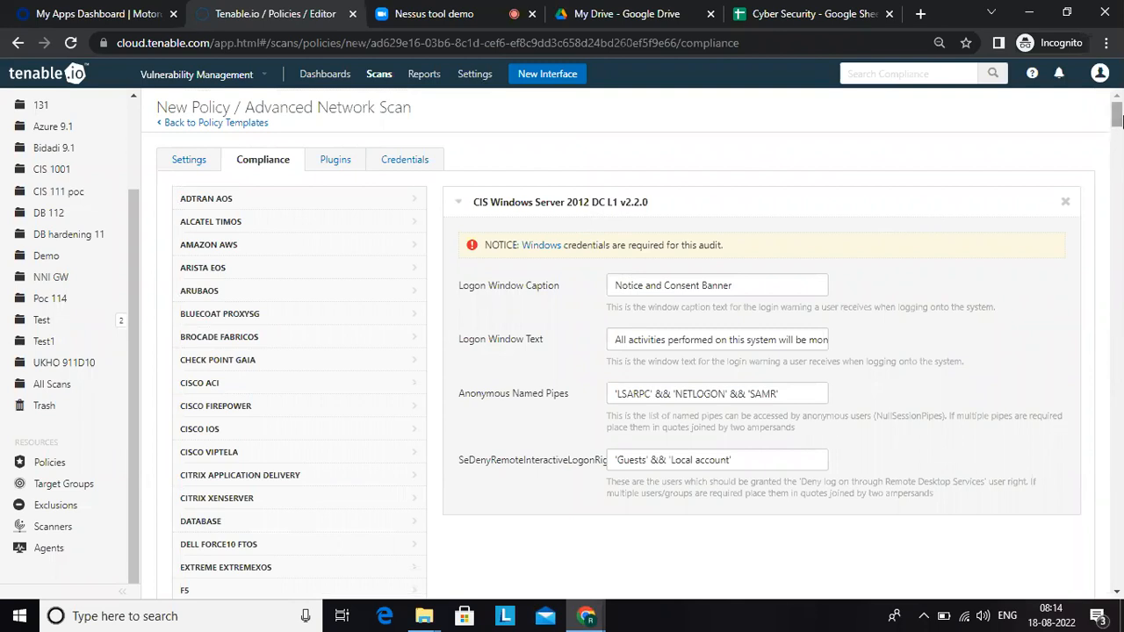
# Step: Add the CIS Windows Server 2012 DC L2 v2.2.0 audit to the policy's compliance checks
pyautogui.moveTo(1116, 114); pyautogui.dragTo(1111, 348)
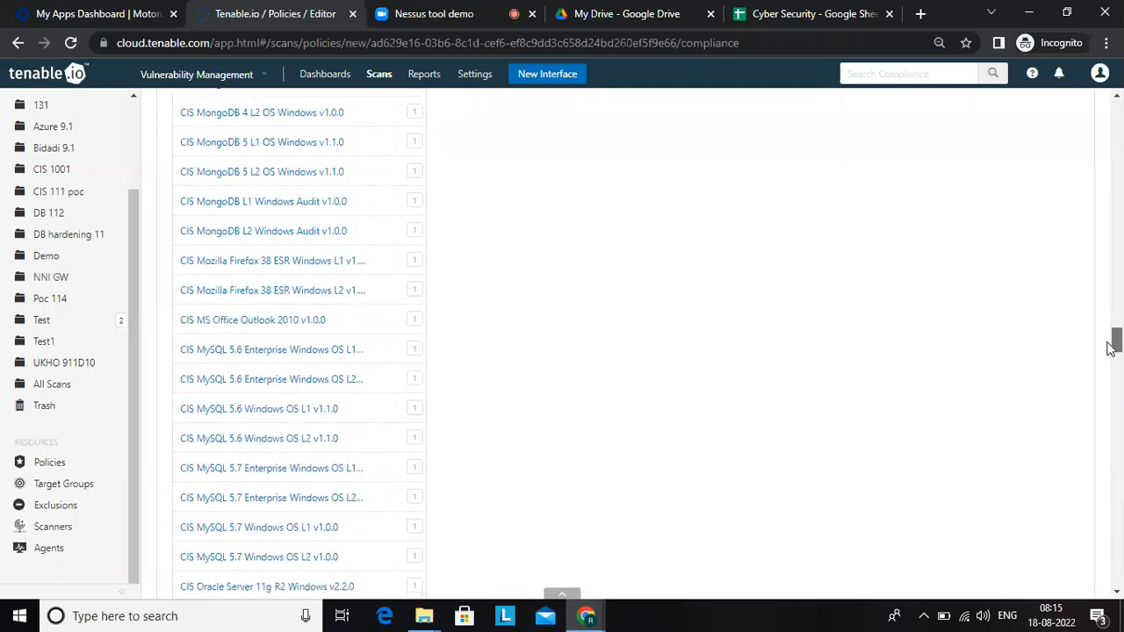
pyautogui.moveTo(1112, 348); pyautogui.dragTo(1111, 348)
pyautogui.moveTo(1109, 351); pyautogui.dragTo(1104, 395)
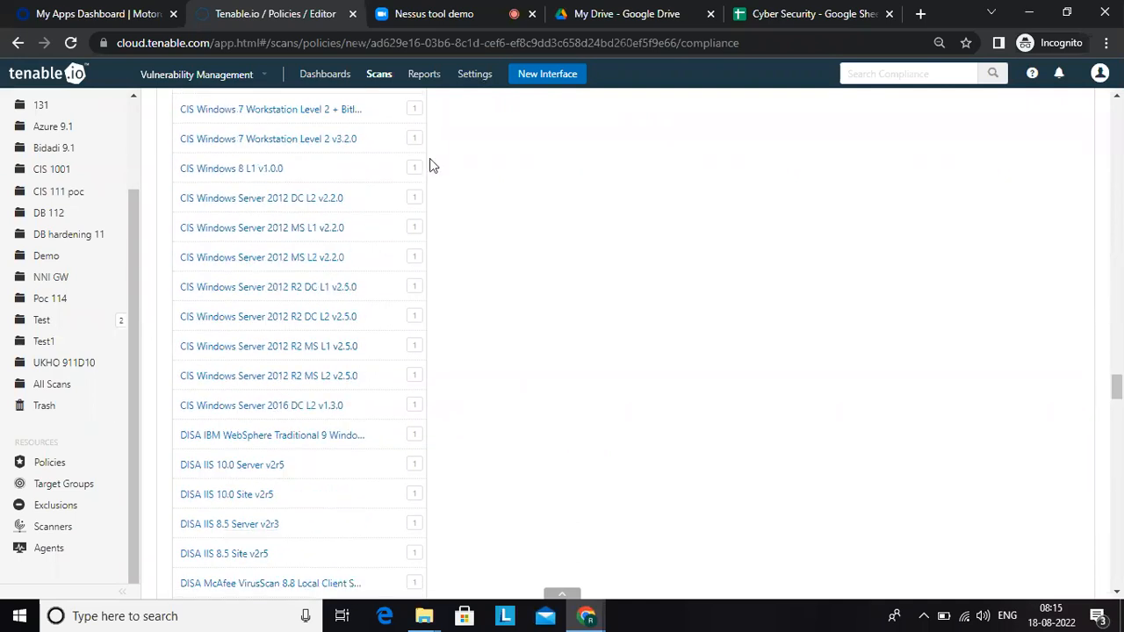
pyautogui.click(291, 201)
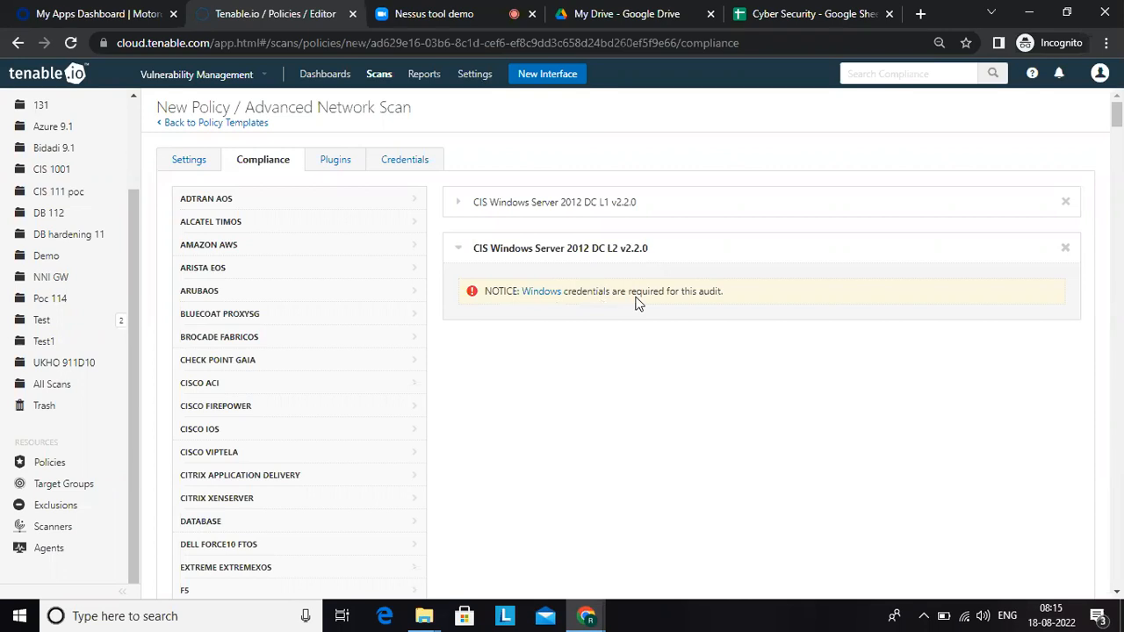
# Step: Fill in the Windows credentials required by the audit, entering the username "admit" and the account password
pyautogui.click(544, 292)
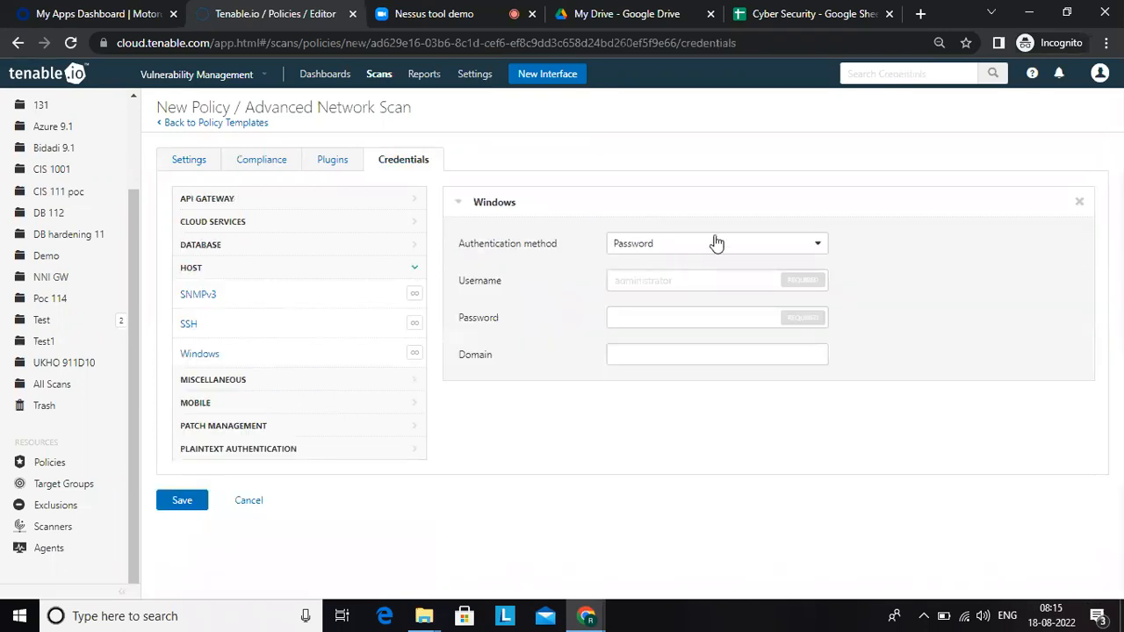
pyautogui.click(644, 276)
pyautogui.press('BackSpace')
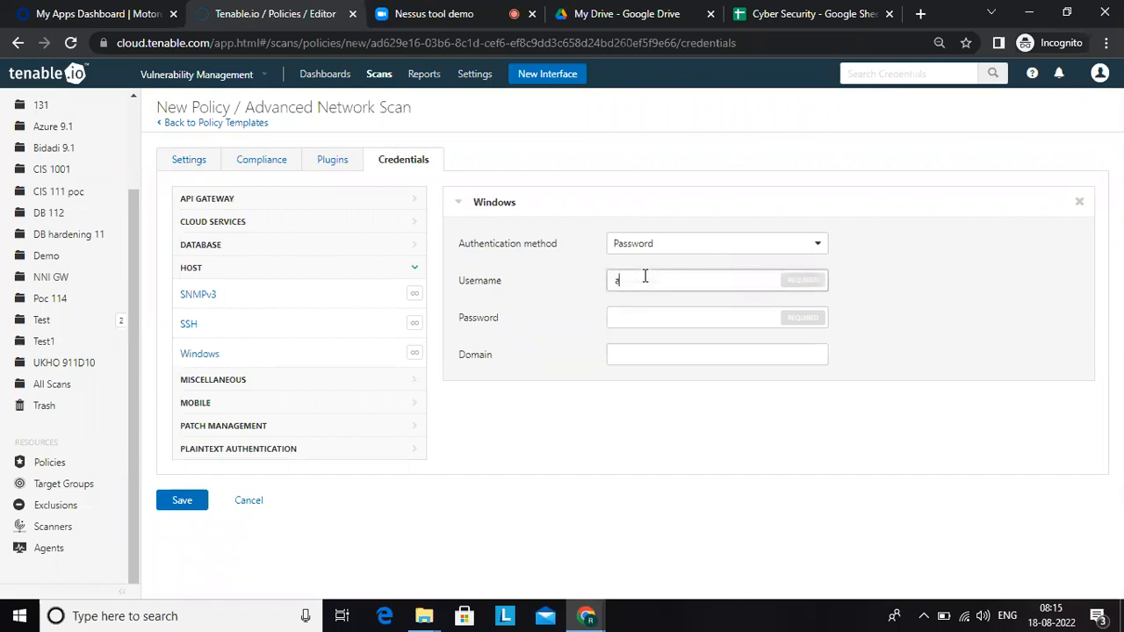
pyautogui.press('Tab')
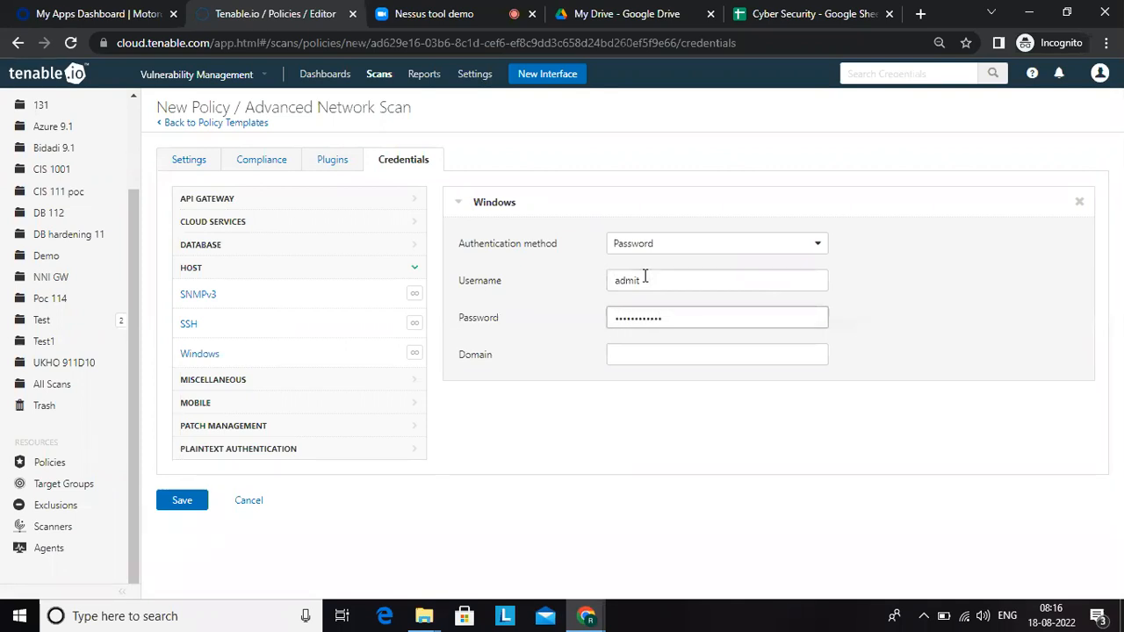
pyautogui.click(493, 464)
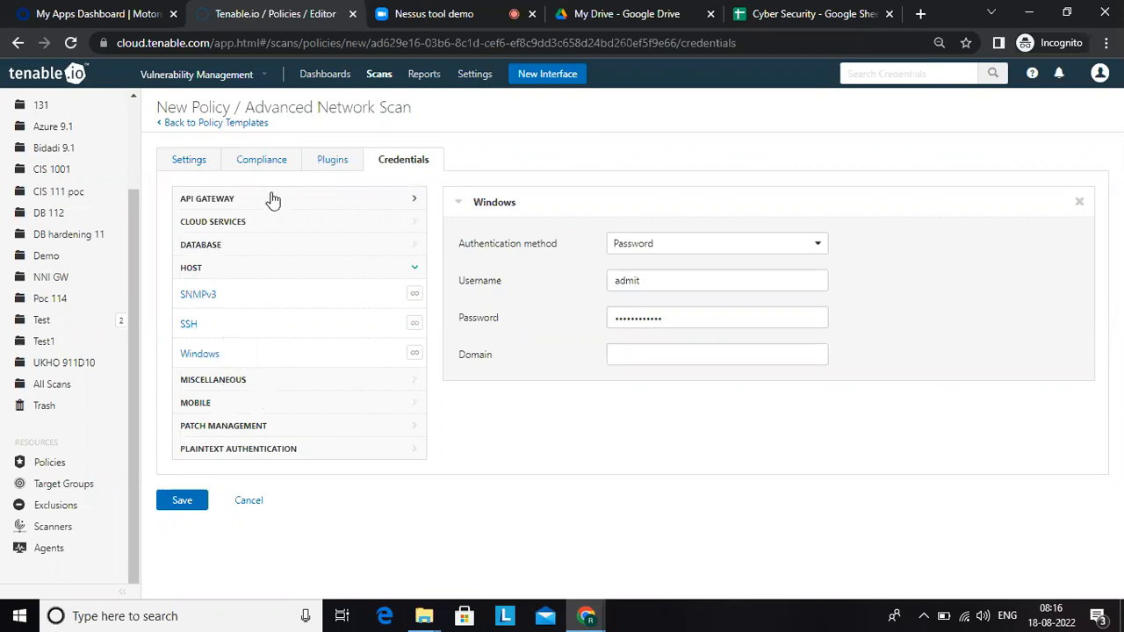
# Step: Examine the Unix audit files available among the policy's compliance checks, including the CentOS, Debian and Docker benchmarks
pyautogui.click(262, 165)
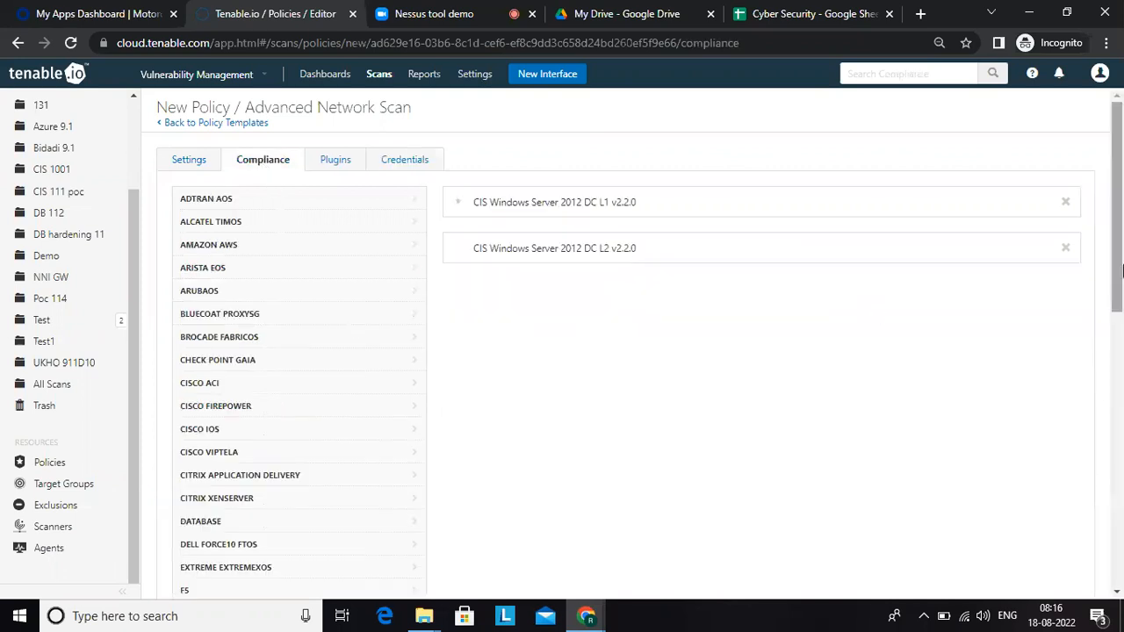
pyautogui.moveTo(1122, 273); pyautogui.dragTo(1121, 522)
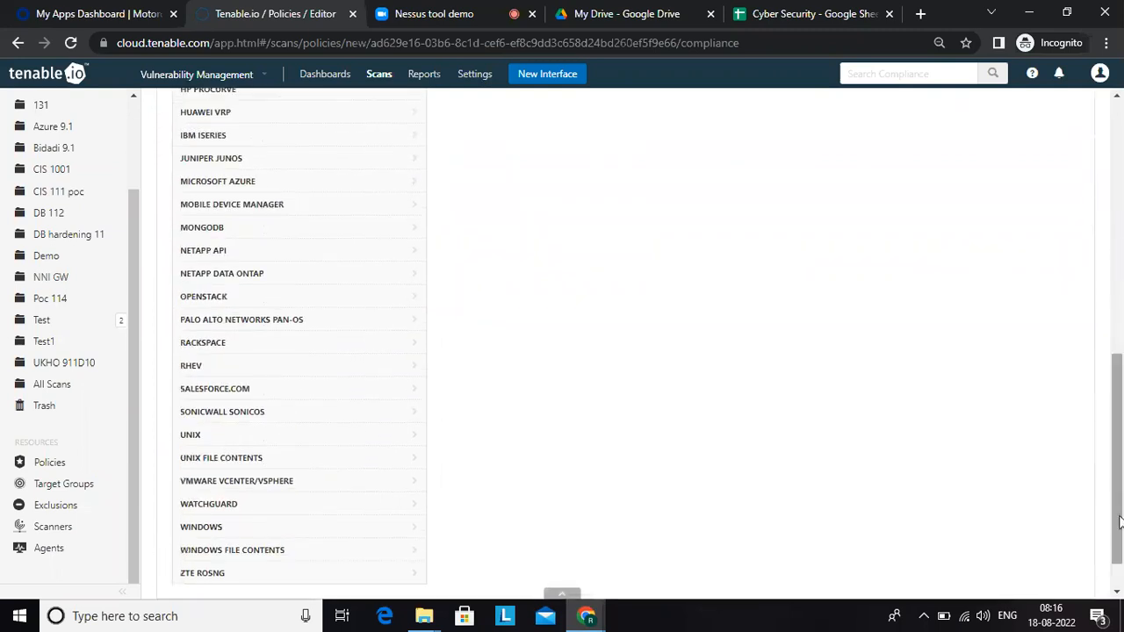
pyautogui.click(197, 436)
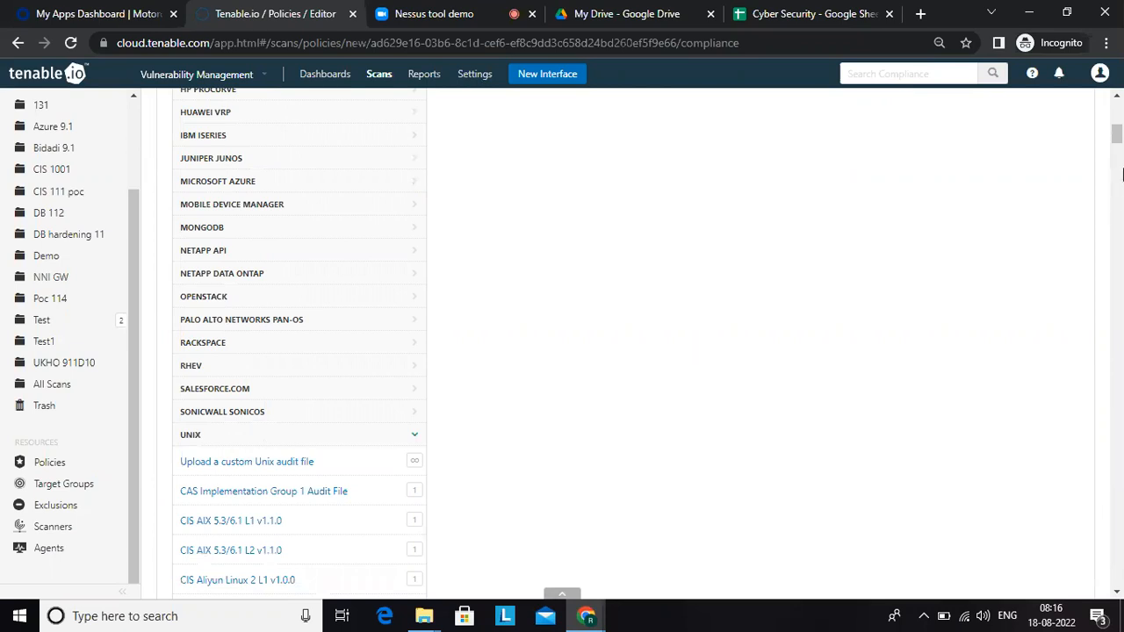
pyautogui.moveTo(1118, 138); pyautogui.dragTo(1117, 146)
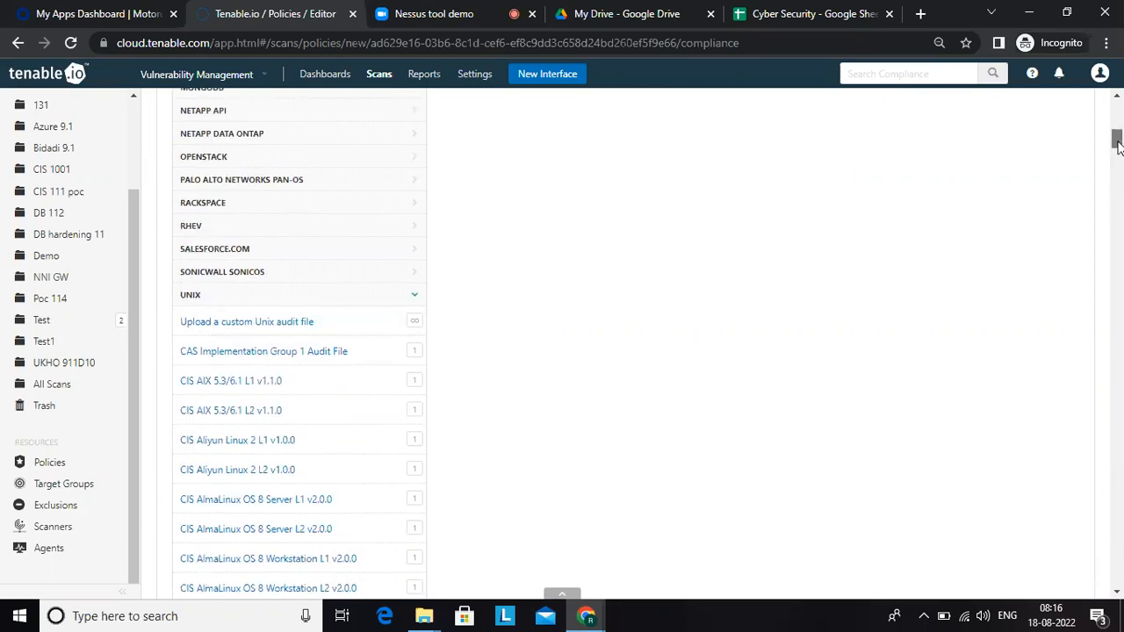
pyautogui.moveTo(1118, 146); pyautogui.dragTo(1118, 225)
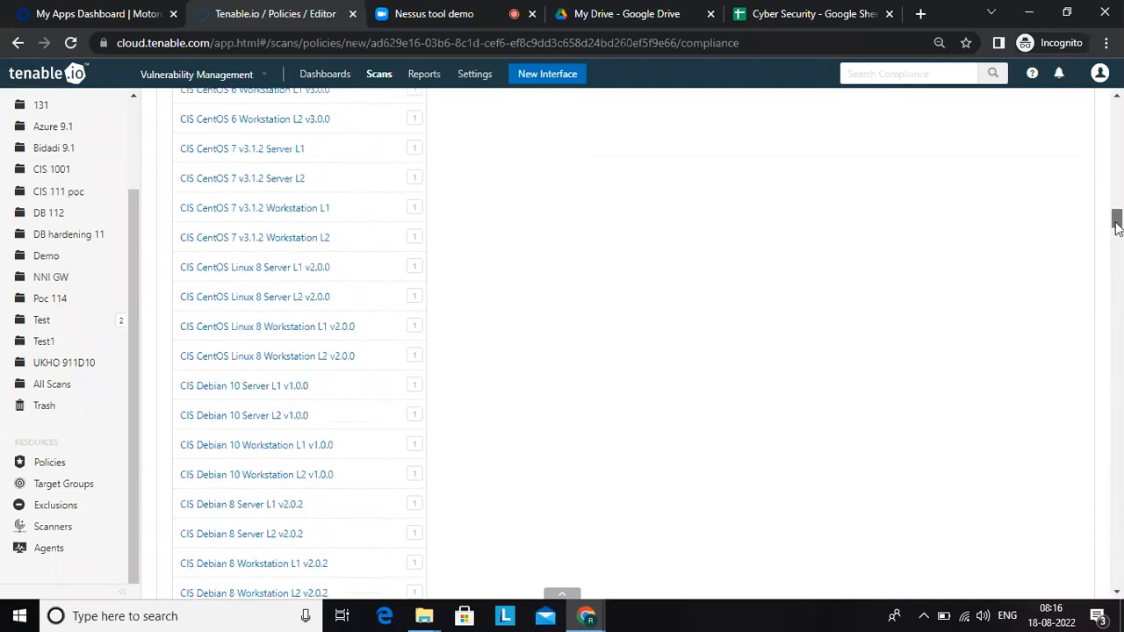
pyautogui.moveTo(1117, 225); pyautogui.dragTo(1111, 265)
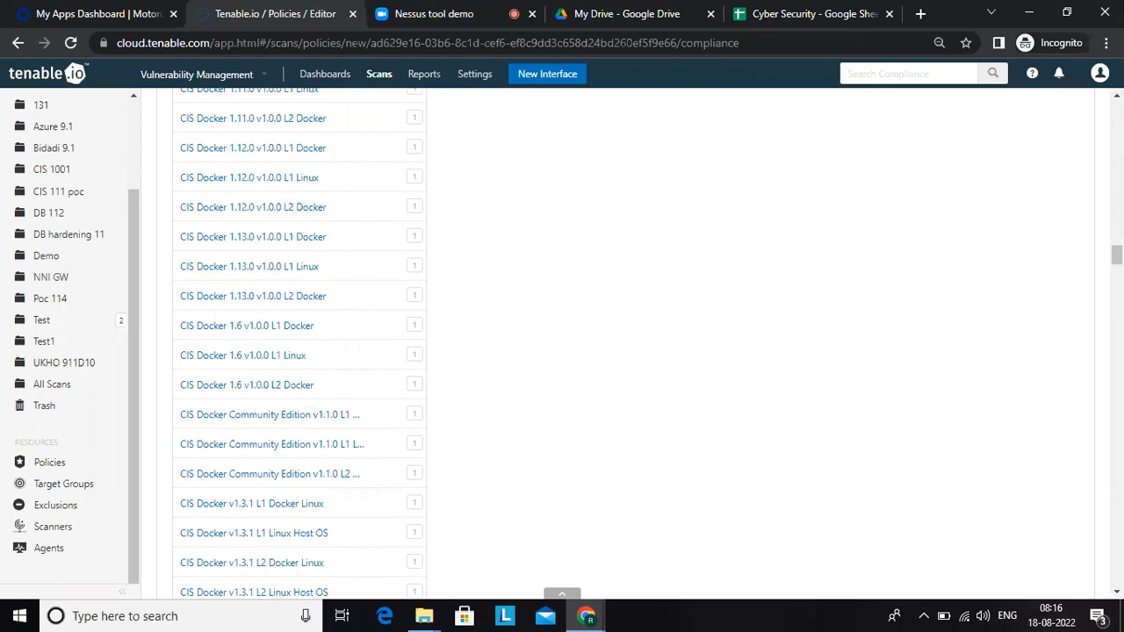
pyautogui.click(1119, 127)
pyautogui.click(1119, 128)
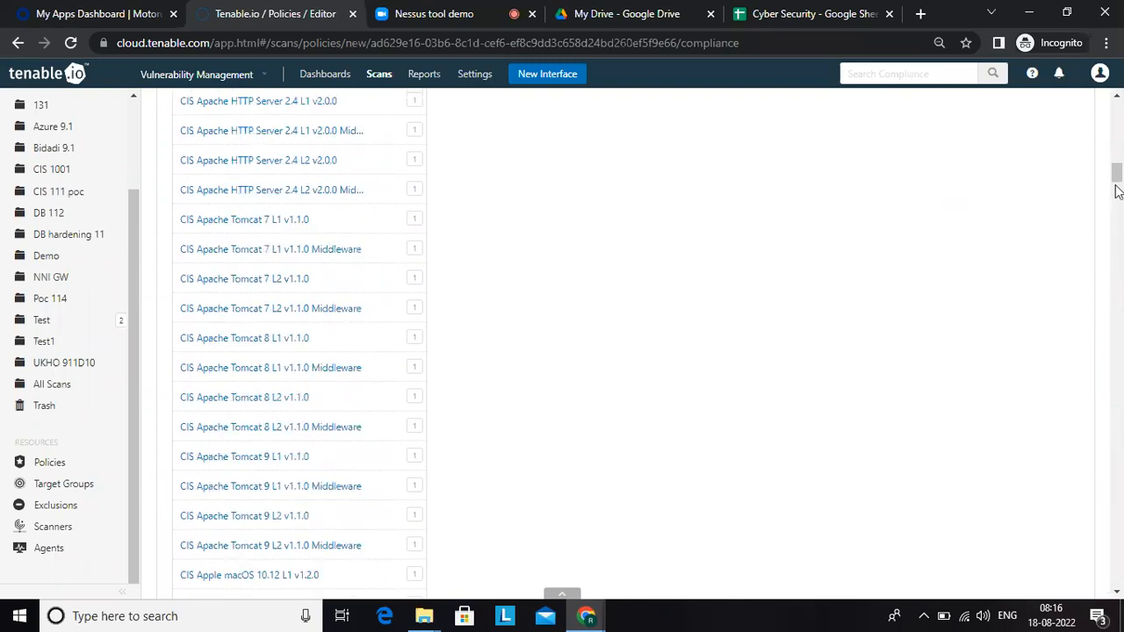
pyautogui.moveTo(1120, 180); pyautogui.dragTo(1120, 112)
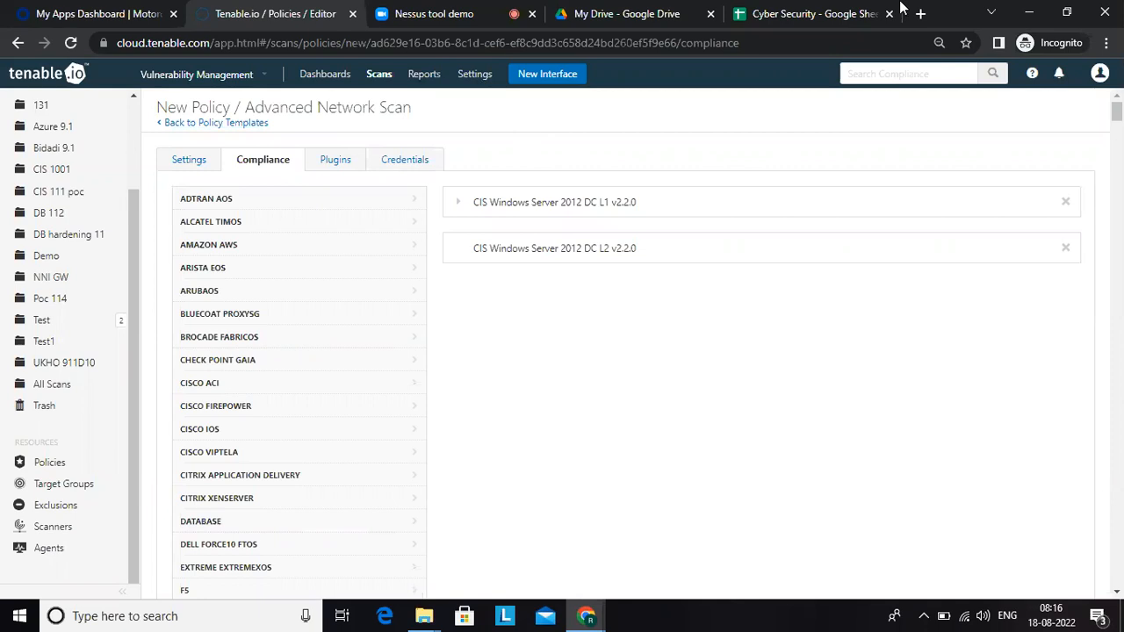
# Step: Switch to the Cyber Security spreadsheet in Google Sheets and enter the note "Reamaining fileds keep default" in G246
pyautogui.click(808, 13)
pyautogui.write('Reamaining fileds keep default')
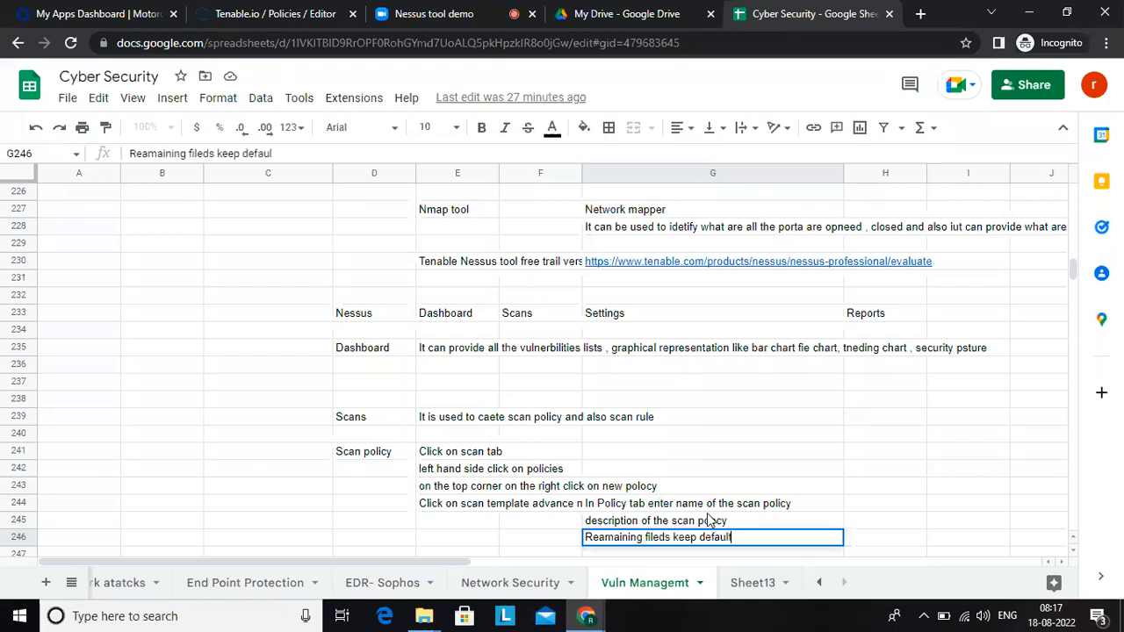
pyautogui.press('Return')
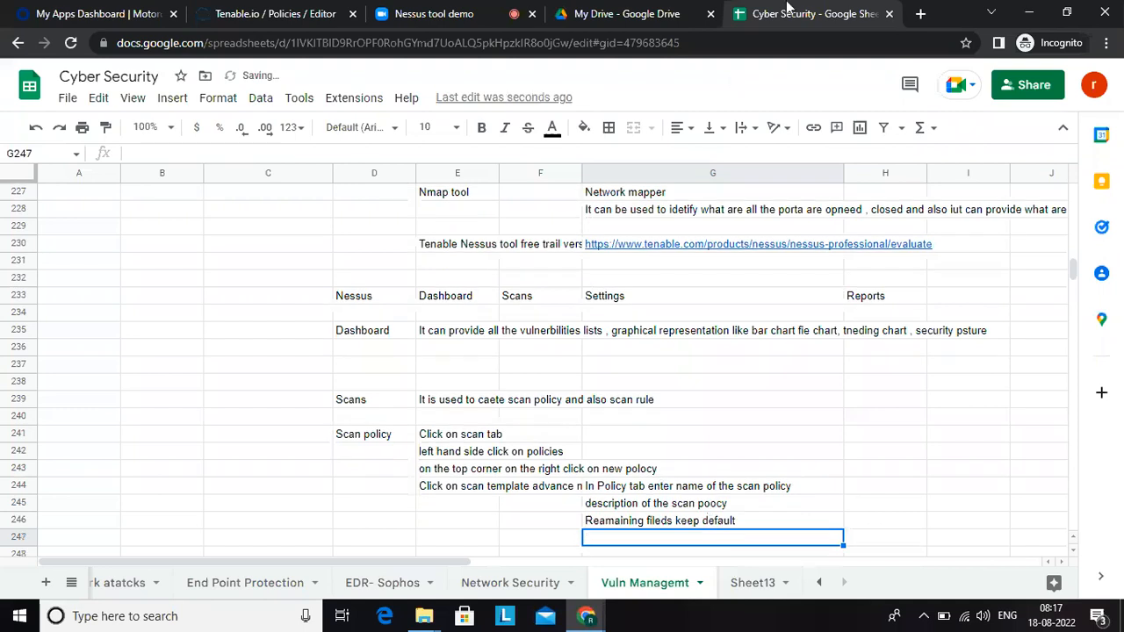
# Step: Enter the note "Then go to compliances and select CIS benchmark compliance" in G247
pyautogui.write('Then go t')
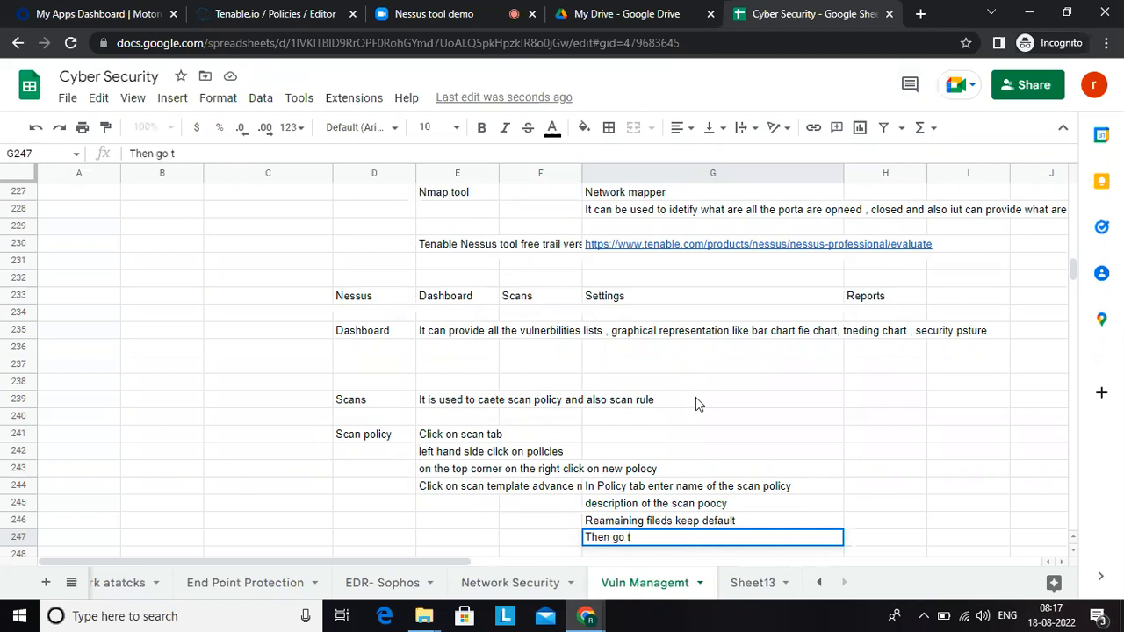
pyautogui.write('o complianc')
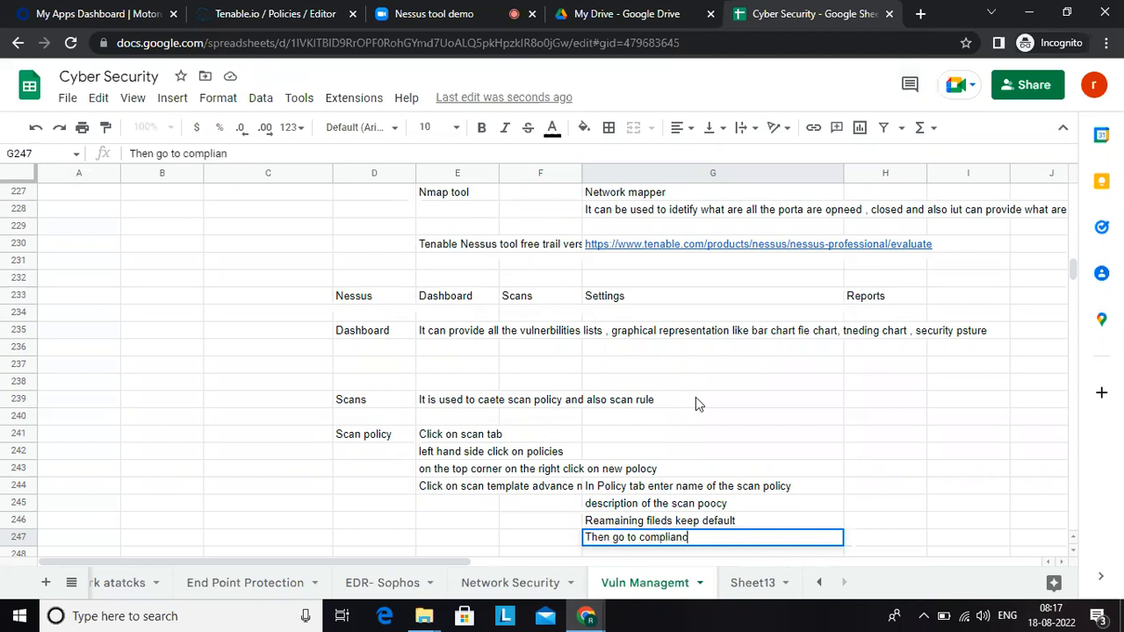
pyautogui.write('es and select C')
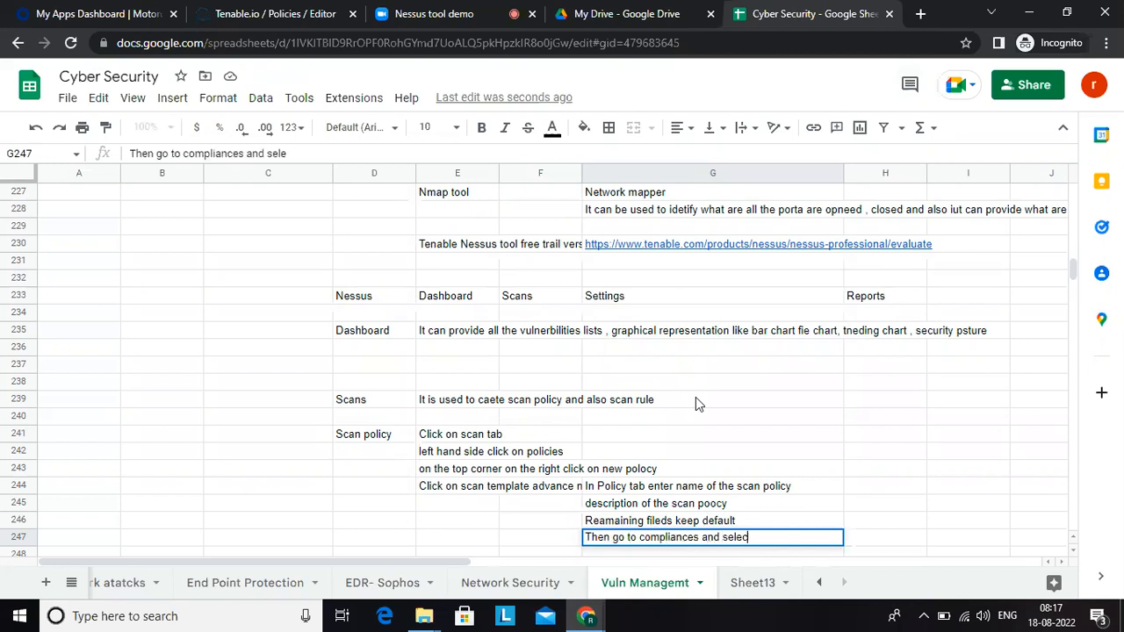
pyautogui.write('IS benchmark')
pyautogui.write(' complianc')
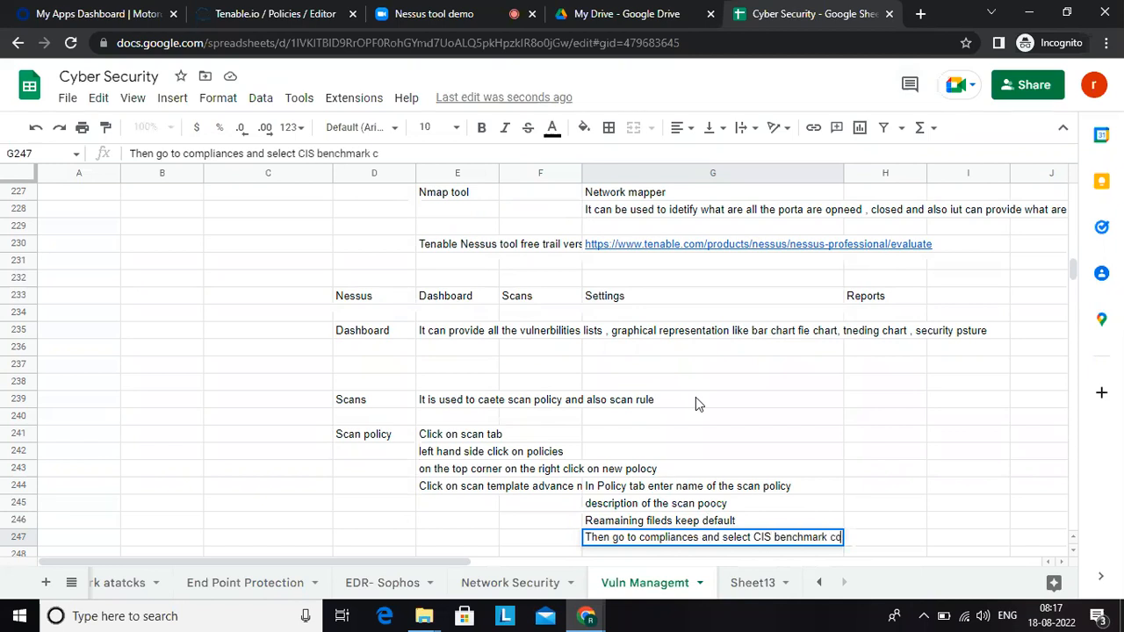
pyautogui.write('e')
pyautogui.press('Return')
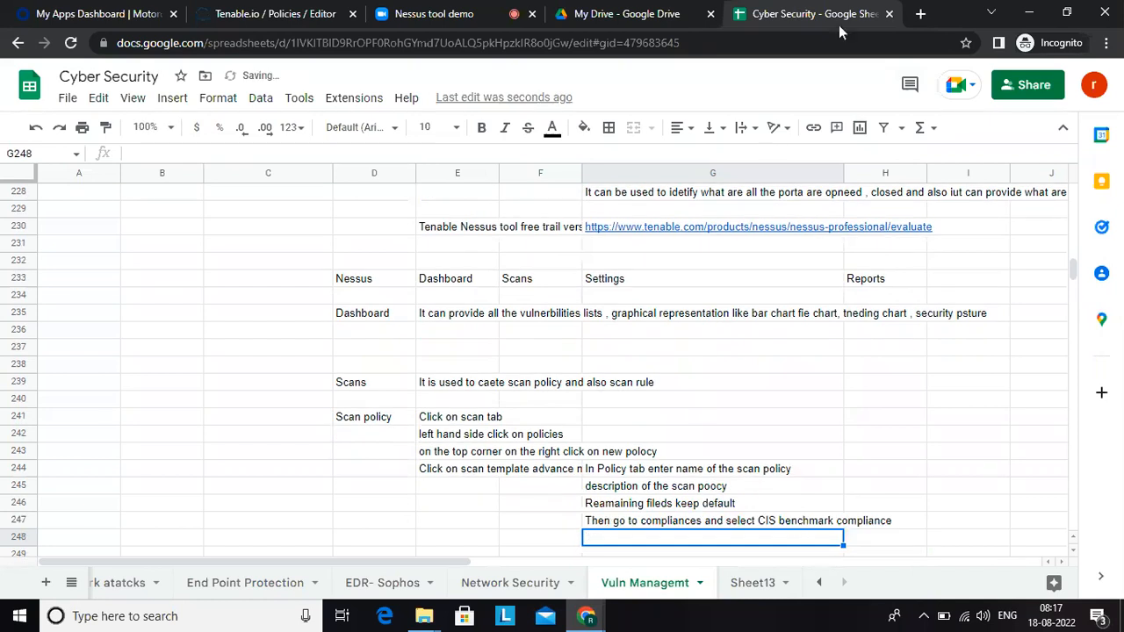
# Step: Return to Tenable.io, review the new policy's plugin families and Windows credentials, and save the policy
pyautogui.click(279, 8)
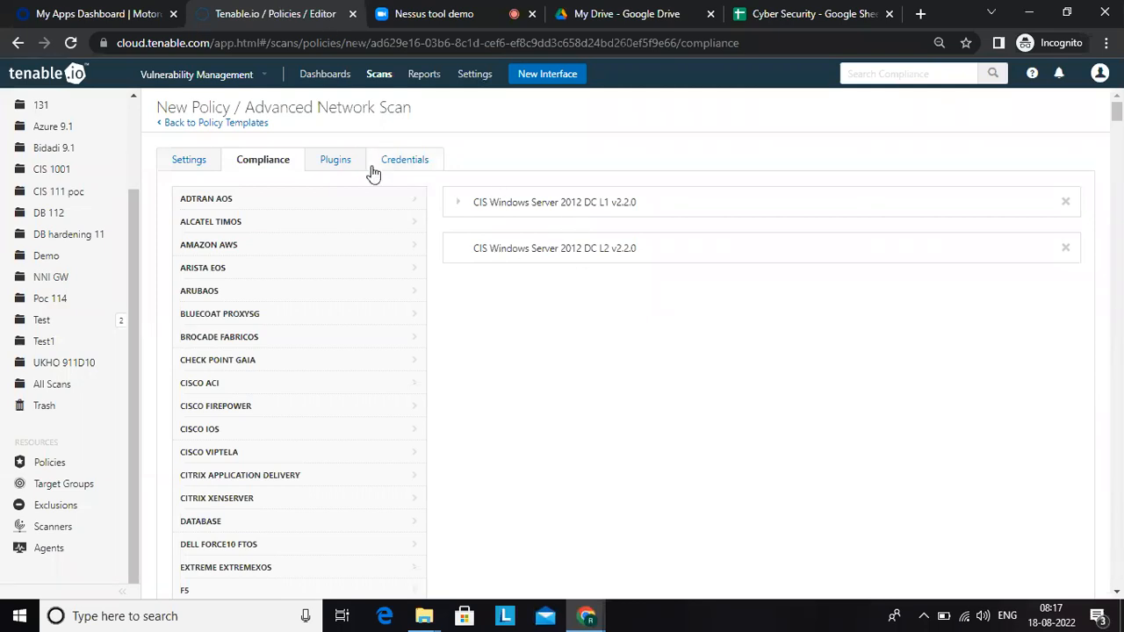
pyautogui.click(341, 167)
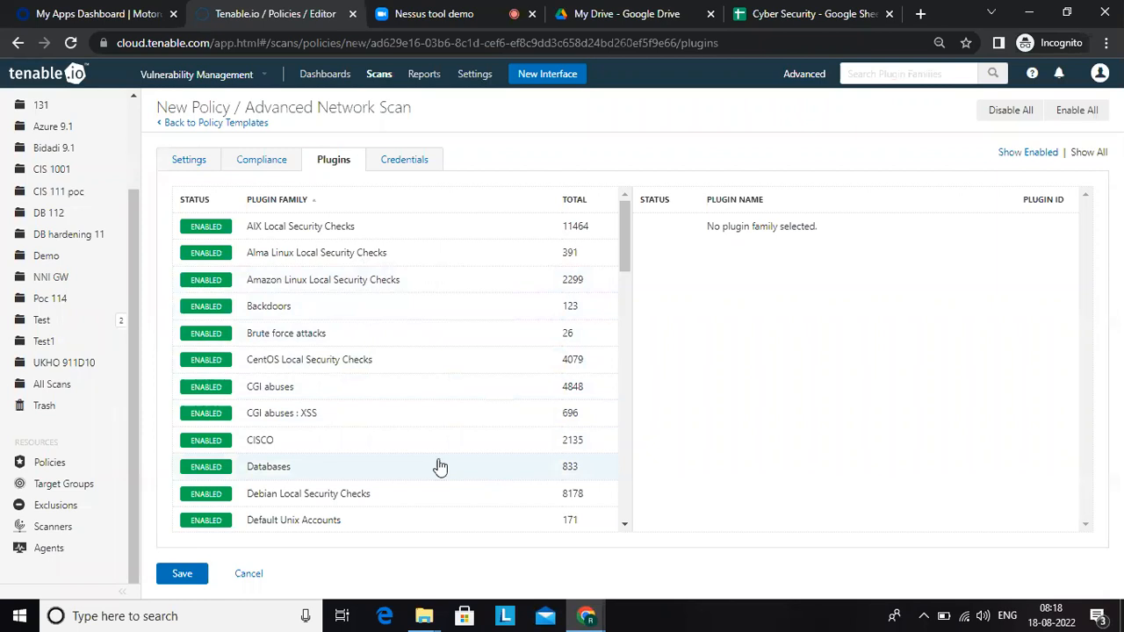
pyautogui.click(400, 157)
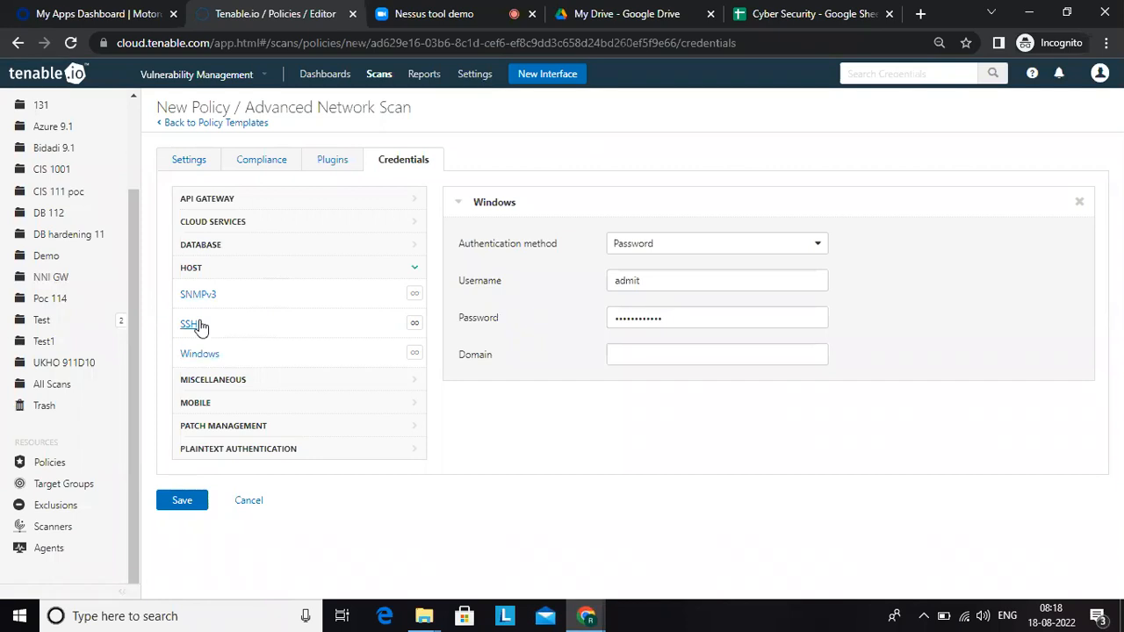
pyautogui.click(186, 512)
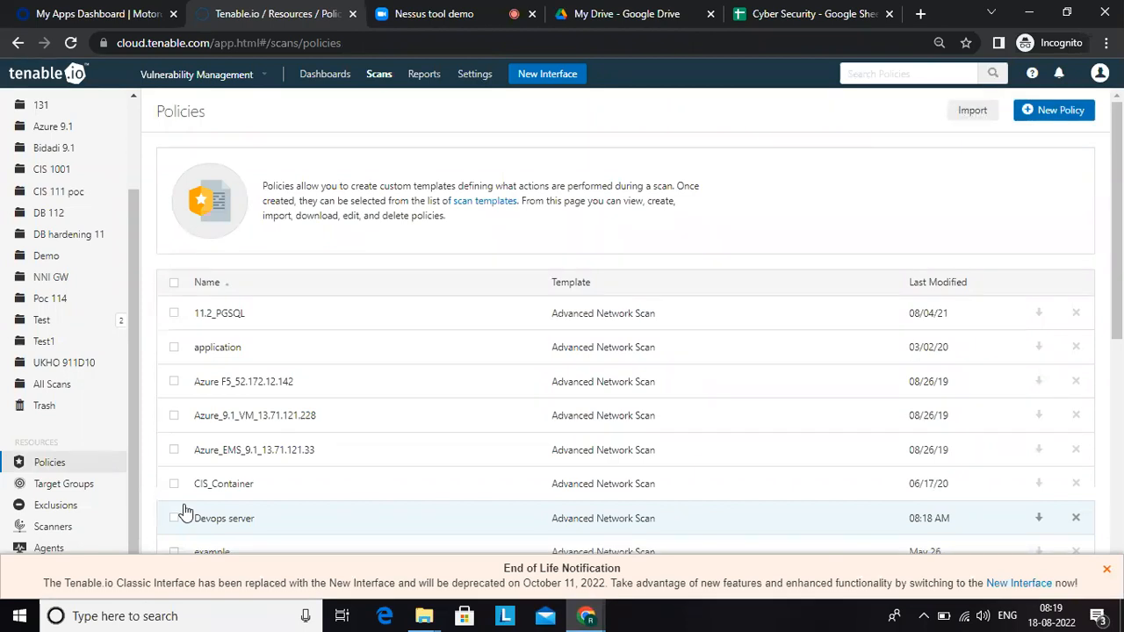
# Step: Switch to the Cyber Security spreadsheet and enter the note "Keep other tabs also by default cick on the Save button" in G248
pyautogui.click(788, 14)
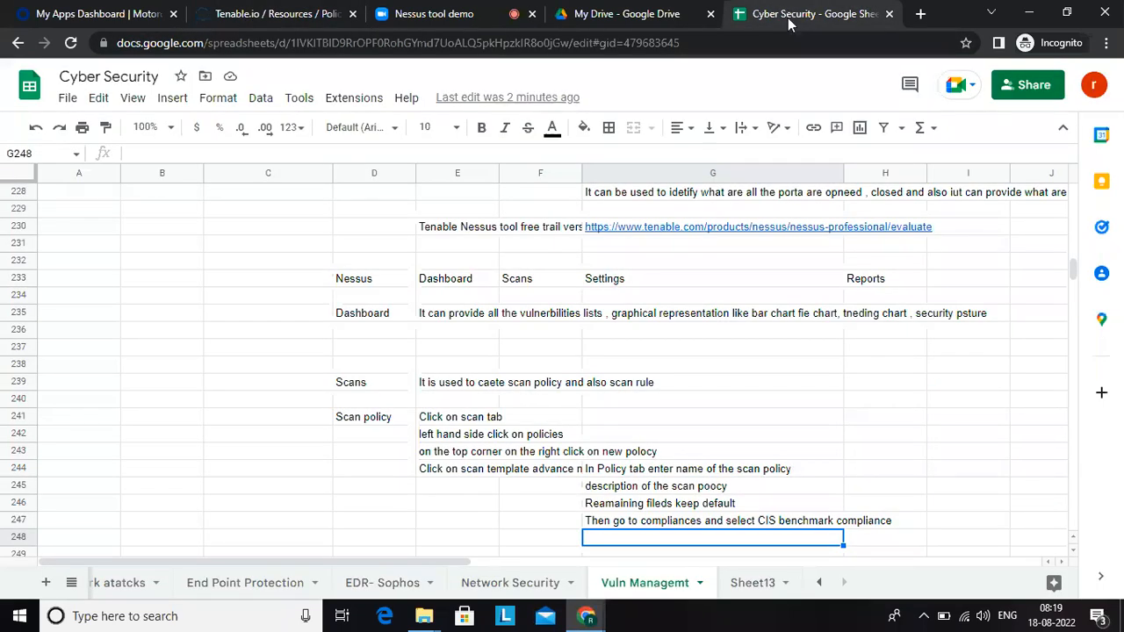
pyautogui.click(644, 553)
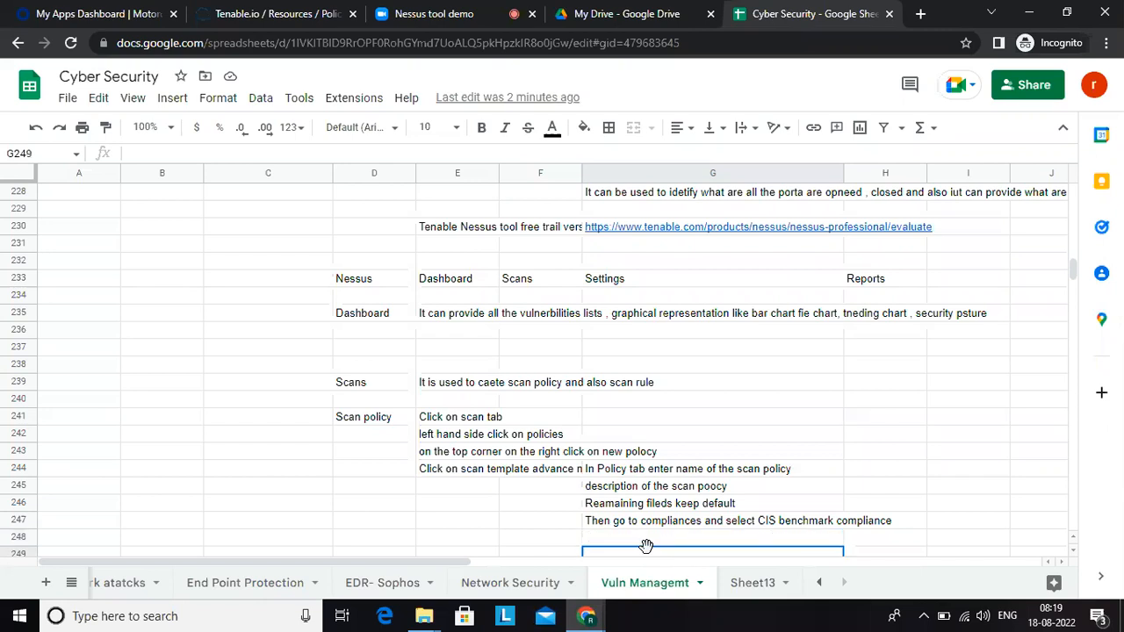
pyautogui.doubleClick(647, 546)
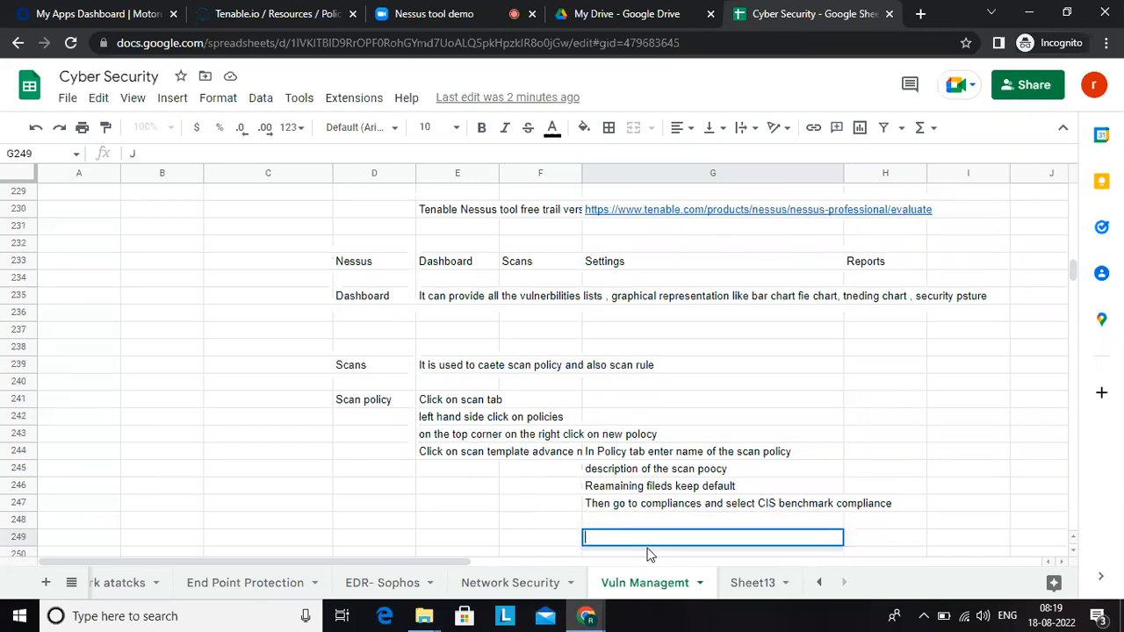
pyautogui.click(597, 522)
pyautogui.write('Keep other tabs also by de')
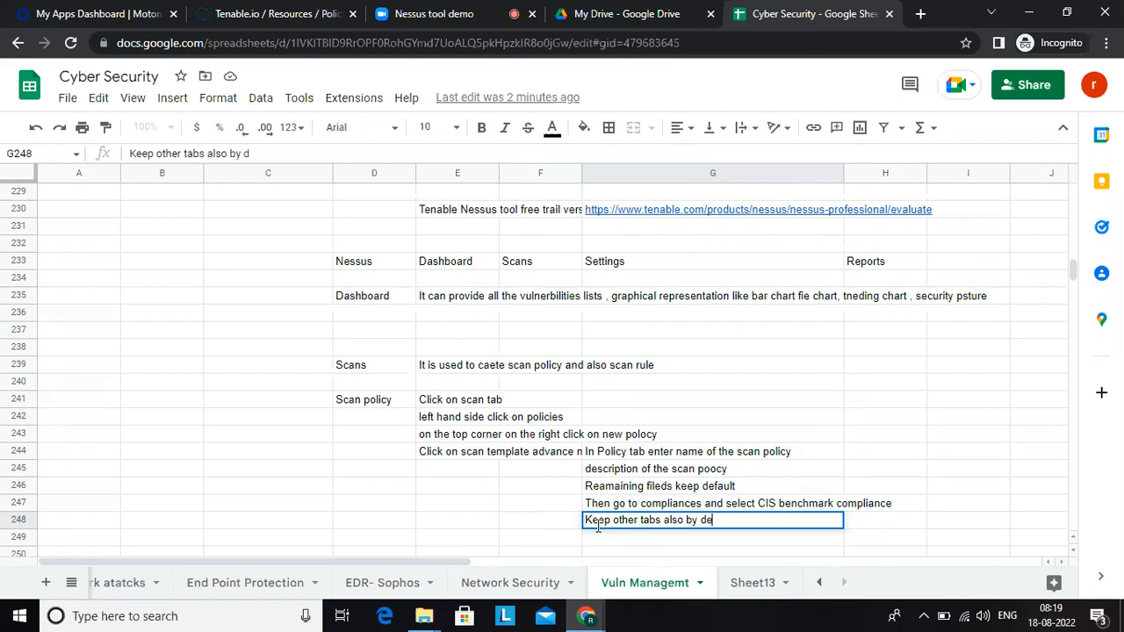
pyautogui.write('fault and ch')
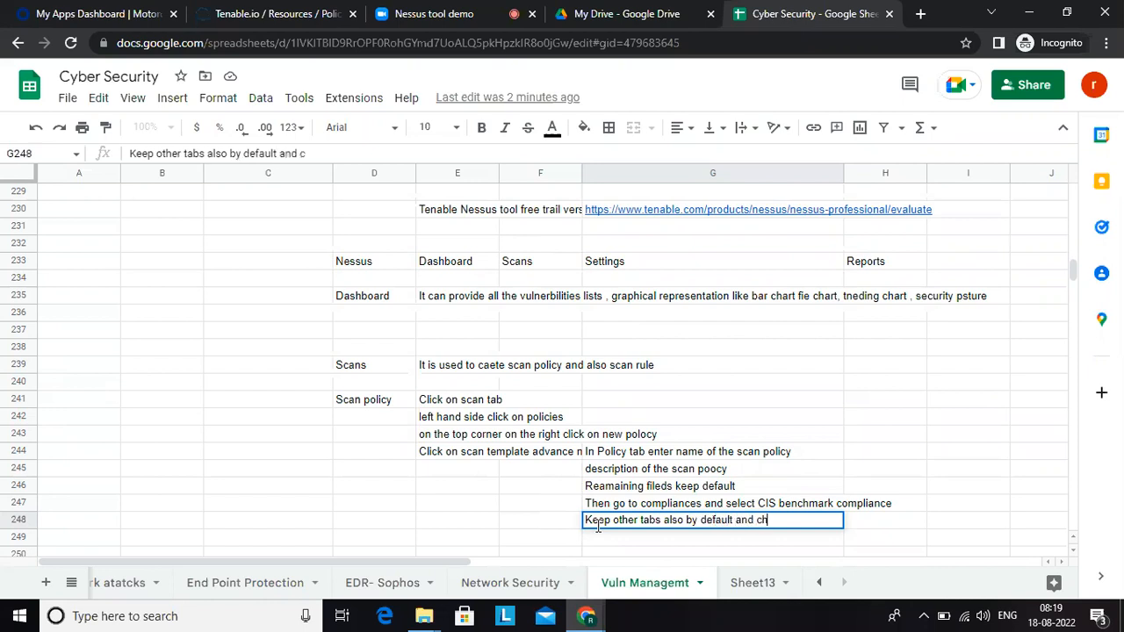
pyautogui.write('oose t')
pyautogui.press('BackSpace')
pyautogui.press('BackSpace')
pyautogui.press('BackSpace')
pyautogui.press('BackSpace')
pyautogui.press('BackSpace')
pyautogui.press('BackSpace')
pyautogui.press('BackSpace')
pyautogui.press('BackSpace')
pyautogui.press('BackSpace')
pyautogui.press('BackSpace')
pyautogui.write('click on the Sa')
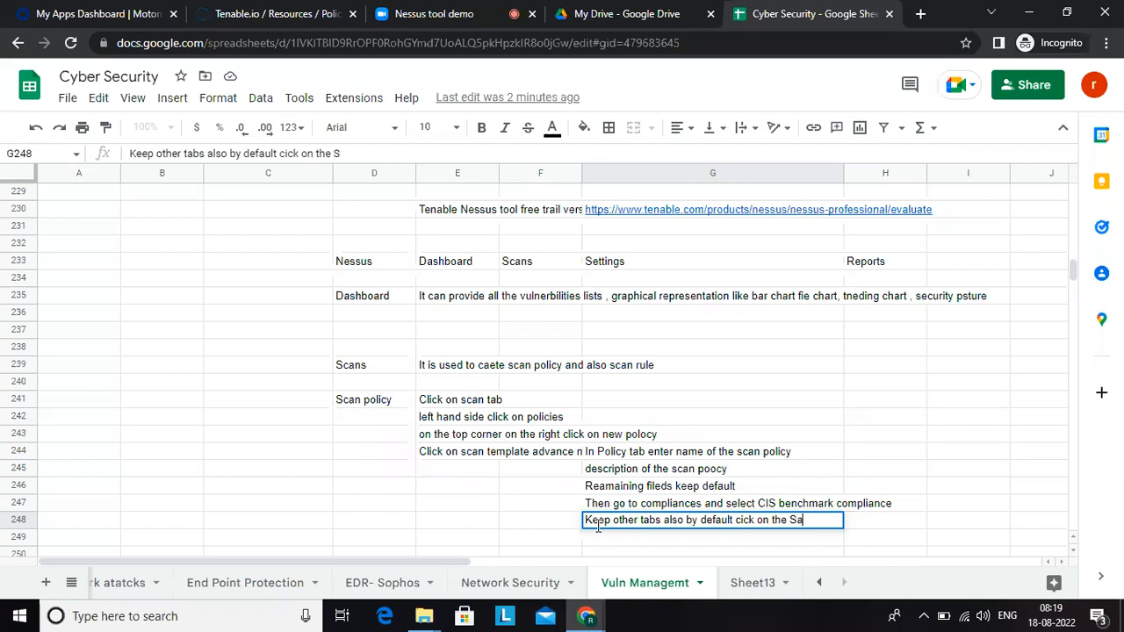
pyautogui.write('ve button')
pyautogui.press('Return')
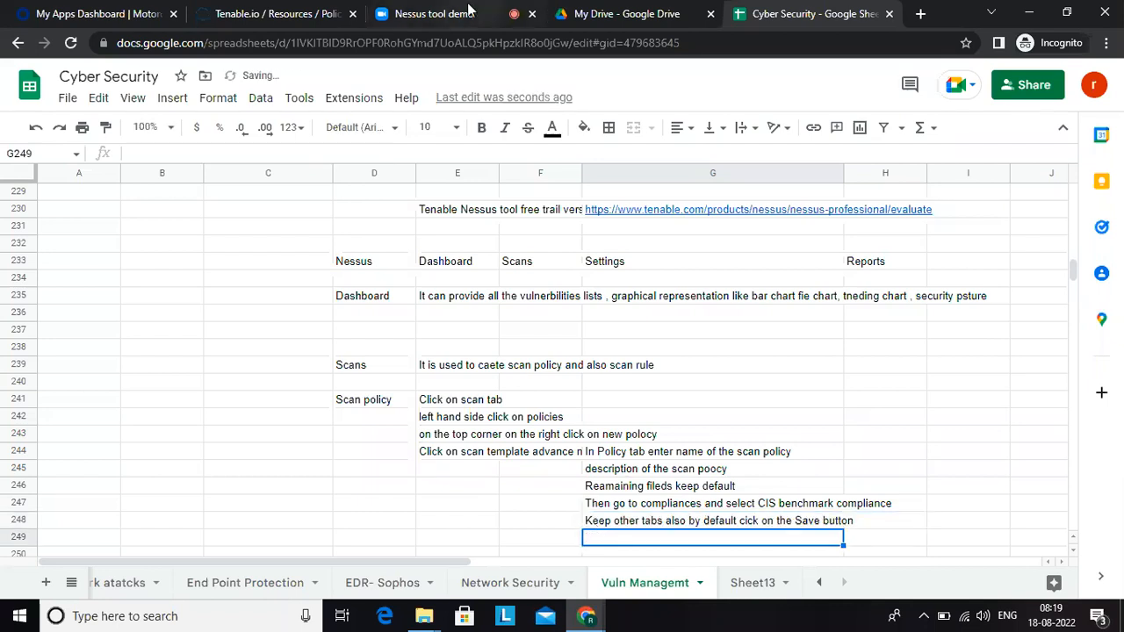
# Step: Add the heading "Scan rule creation" in D249 of the Cyber Security spreadsheet
pyautogui.click(287, 7)
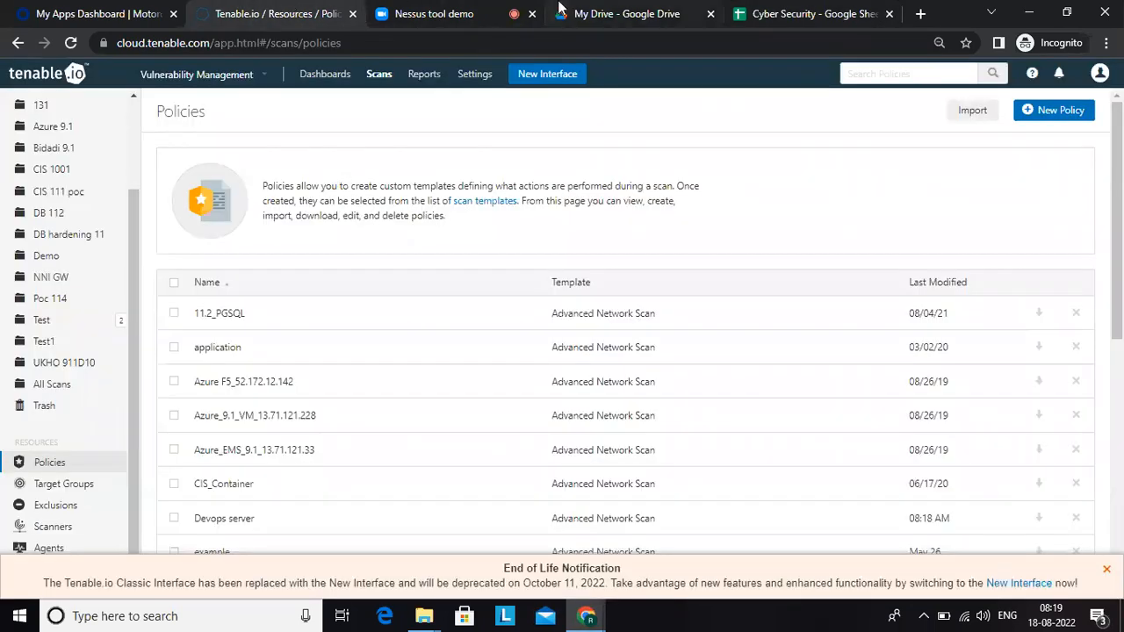
pyautogui.click(794, 16)
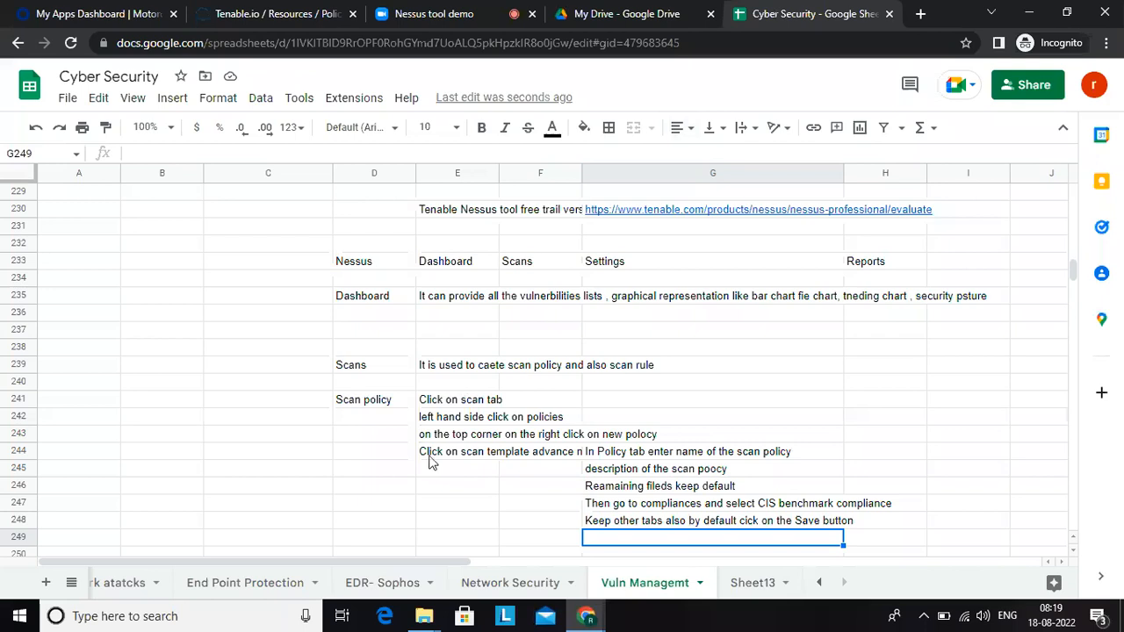
pyautogui.click(376, 553)
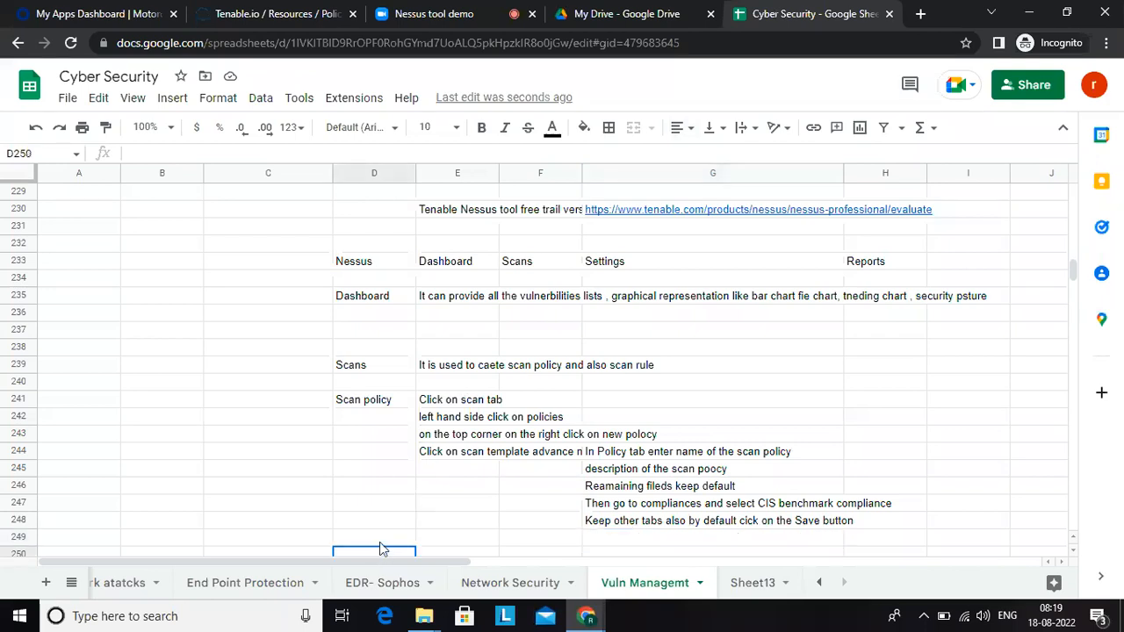
pyautogui.click(379, 540)
pyautogui.write('Sca')
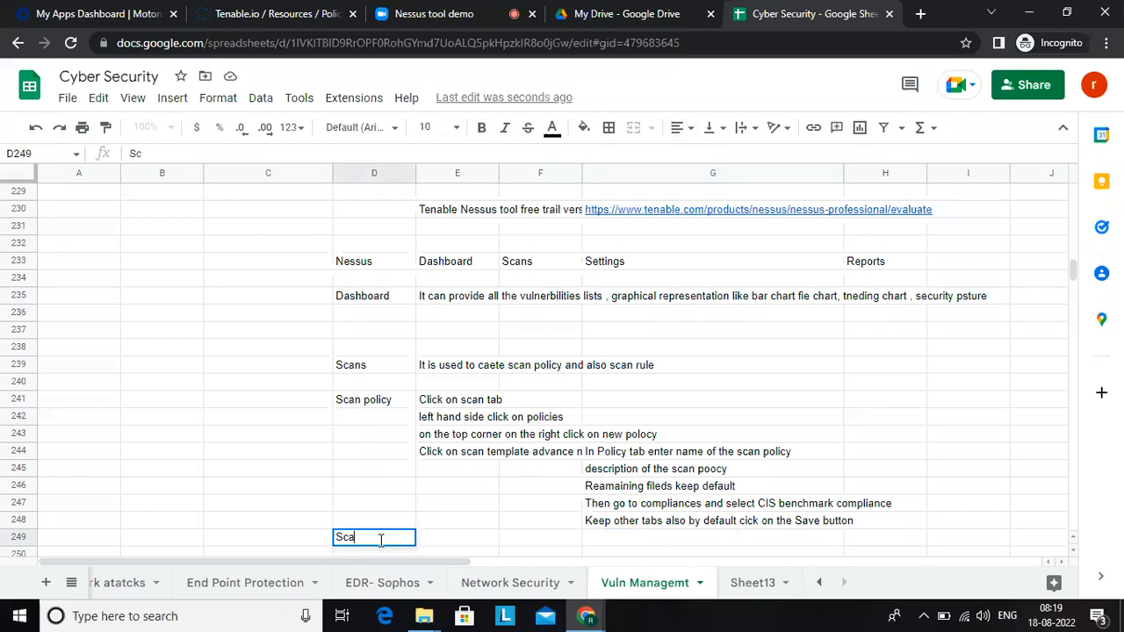
pyautogui.write('n rule creation')
pyautogui.press('Return')
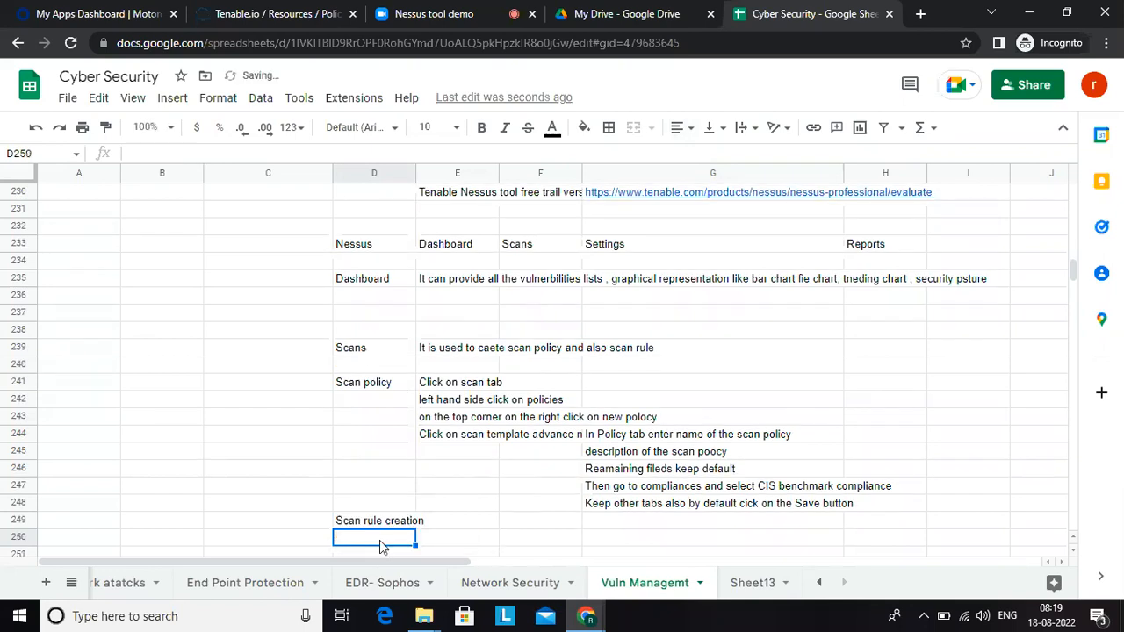
# Step: Open the scans overview in Tenable.io, then return to the spreadsheet and enter the note "Click on scans tab" in E249
pyautogui.click(266, 14)
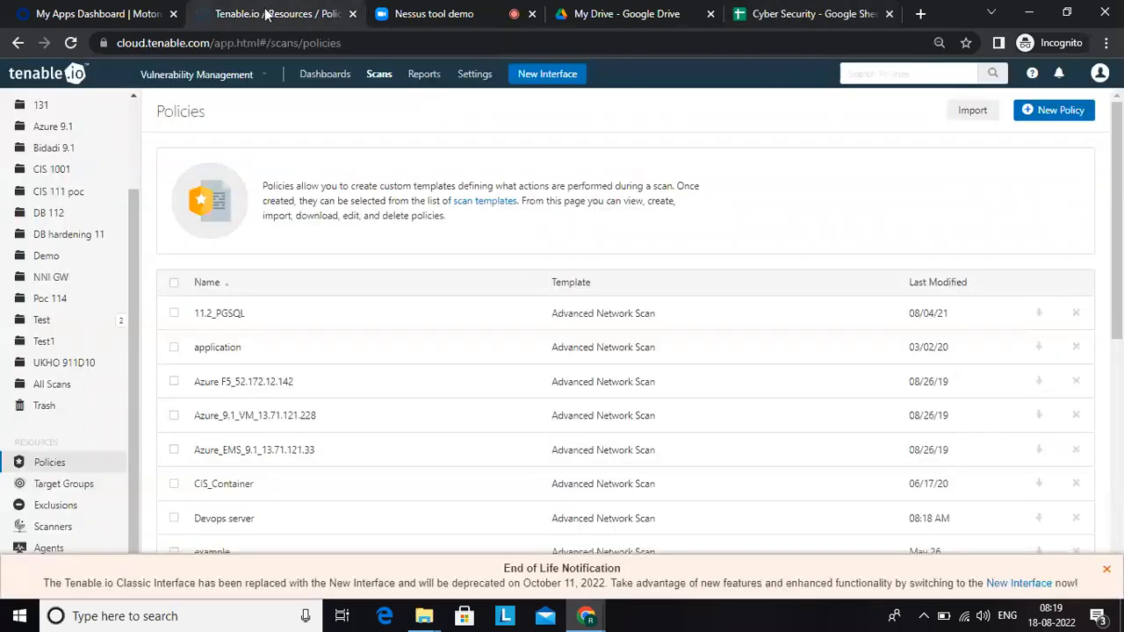
pyautogui.click(384, 77)
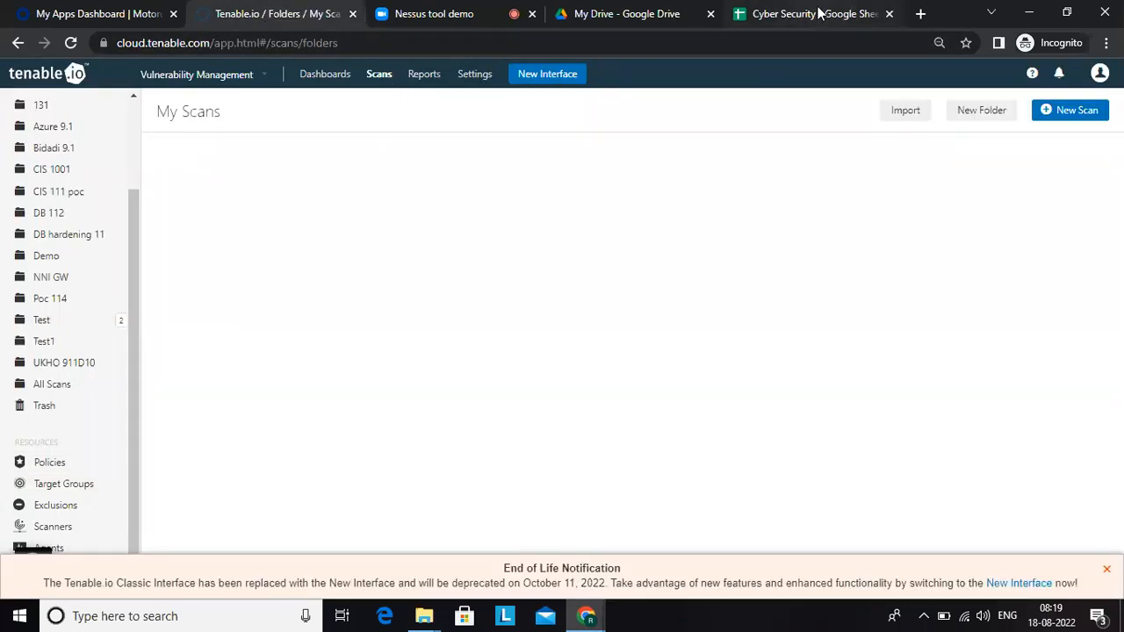
pyautogui.click(818, 15)
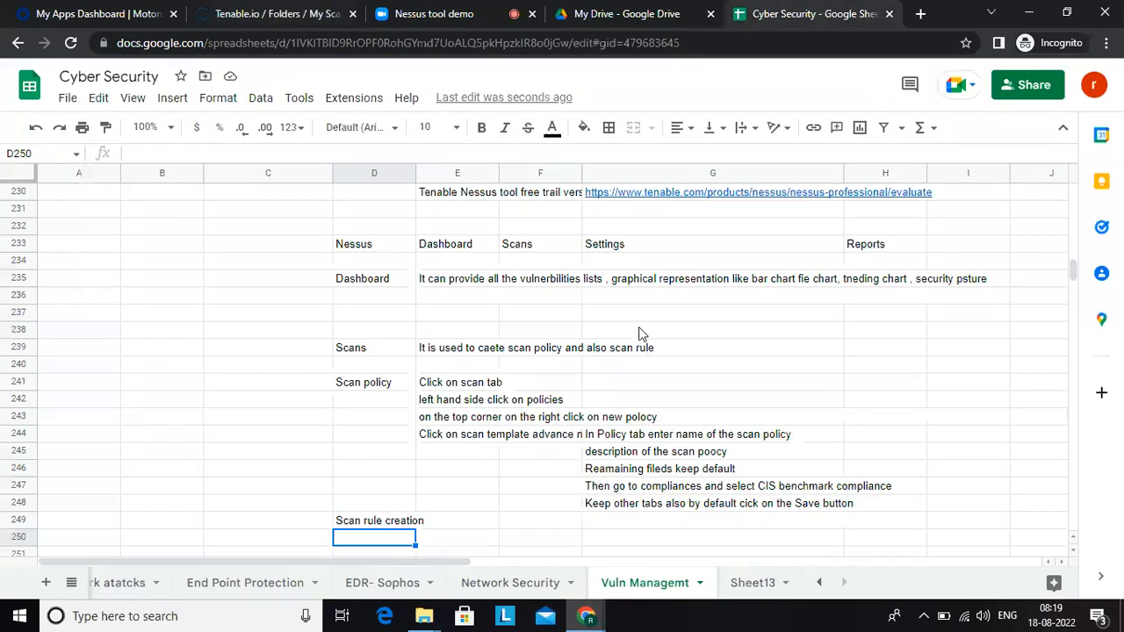
pyautogui.click(456, 525)
pyautogui.write('Cl')
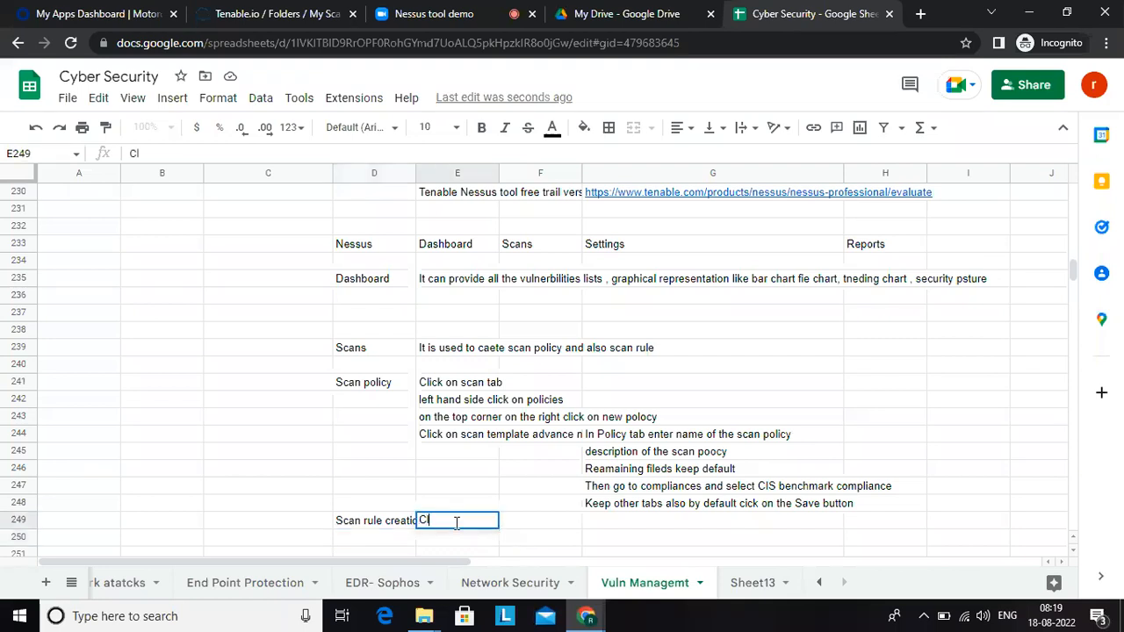
pyautogui.write('ick on scans tab')
pyautogui.press('Return')
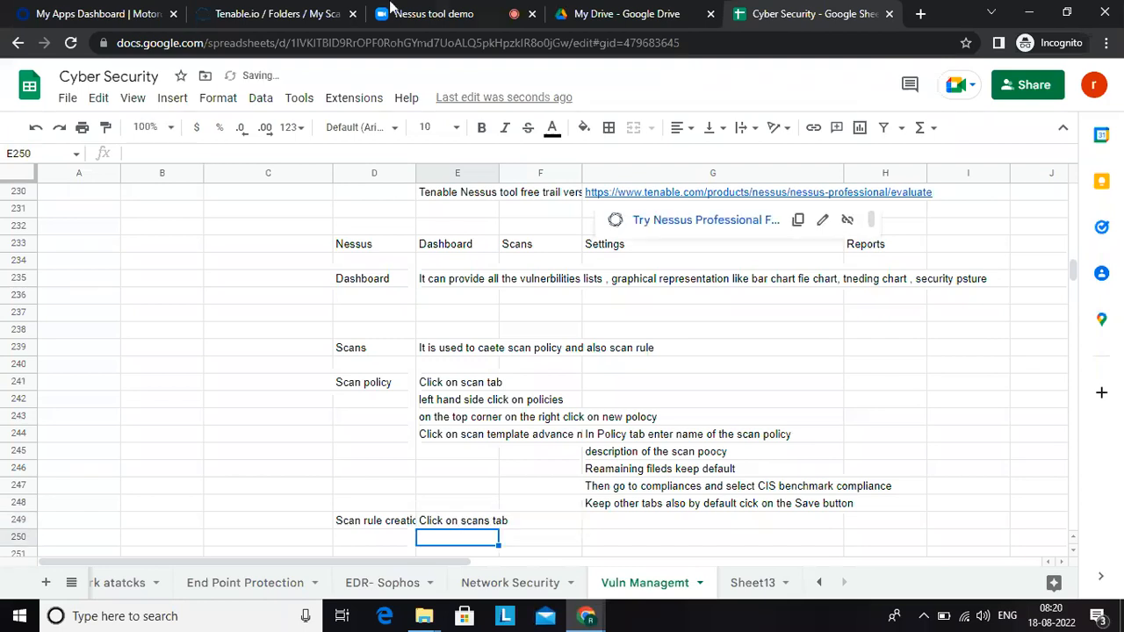
# Step: Check the scans page in Tenable.io and write "On te top right corner we have new scan. Click on new scan" in E250
pyautogui.click(303, 25)
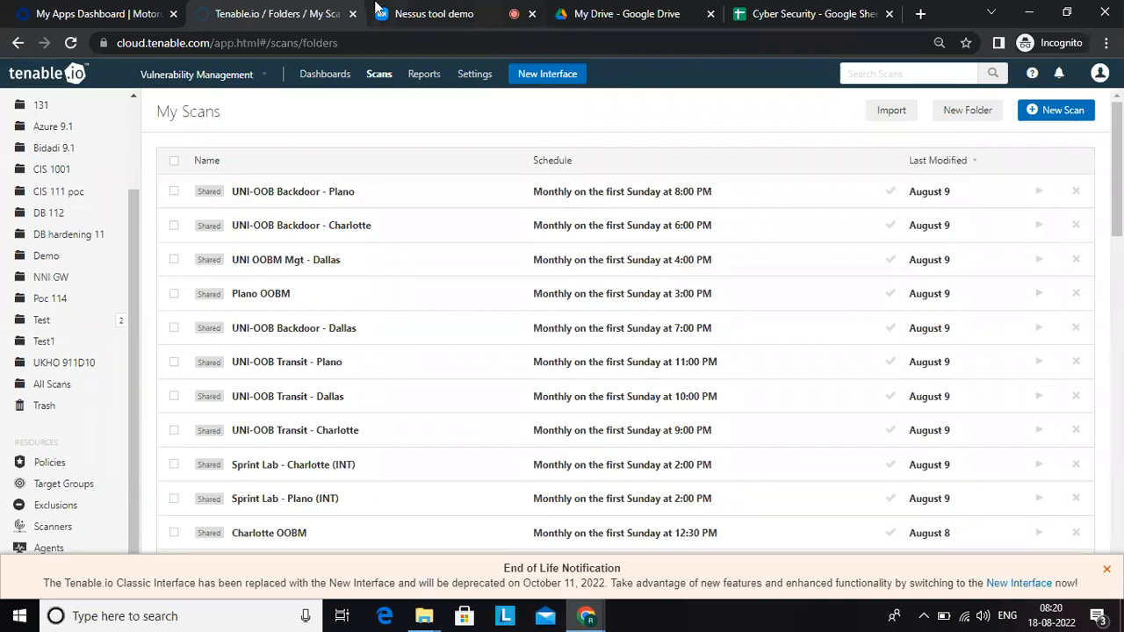
pyautogui.click(804, 16)
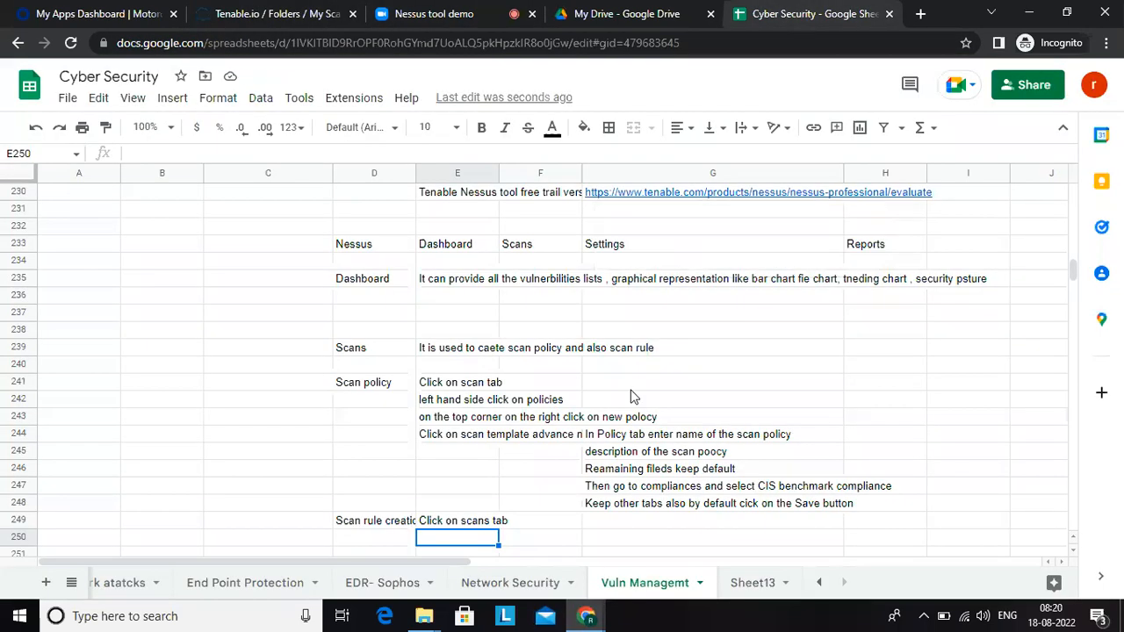
pyautogui.write('On te ')
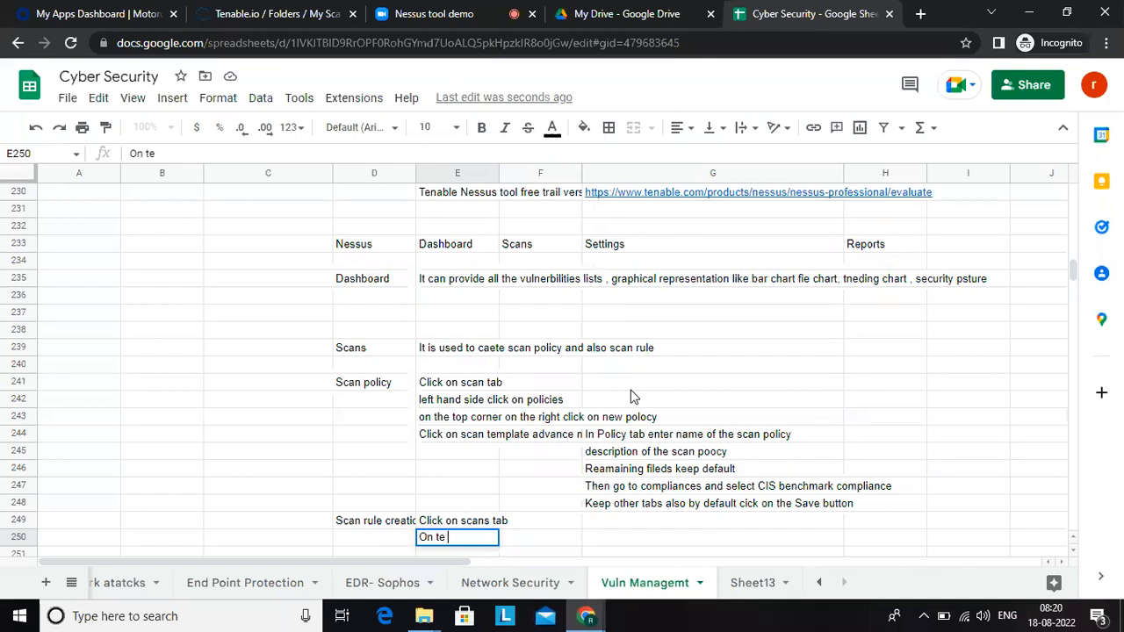
pyautogui.write('top right co')
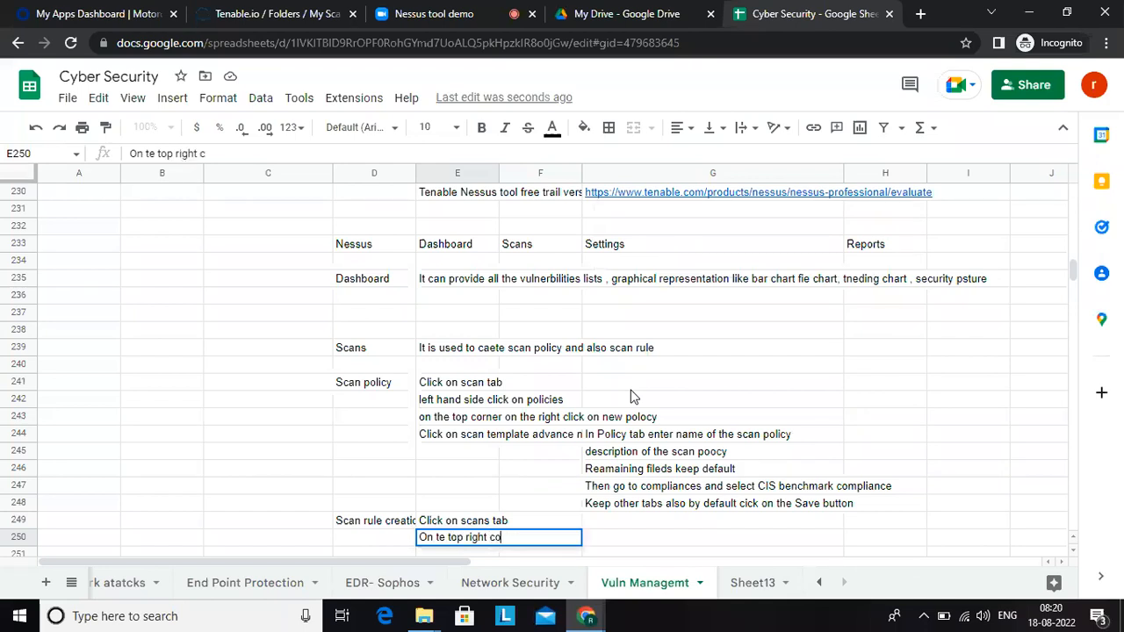
pyautogui.write('rner we have new sc')
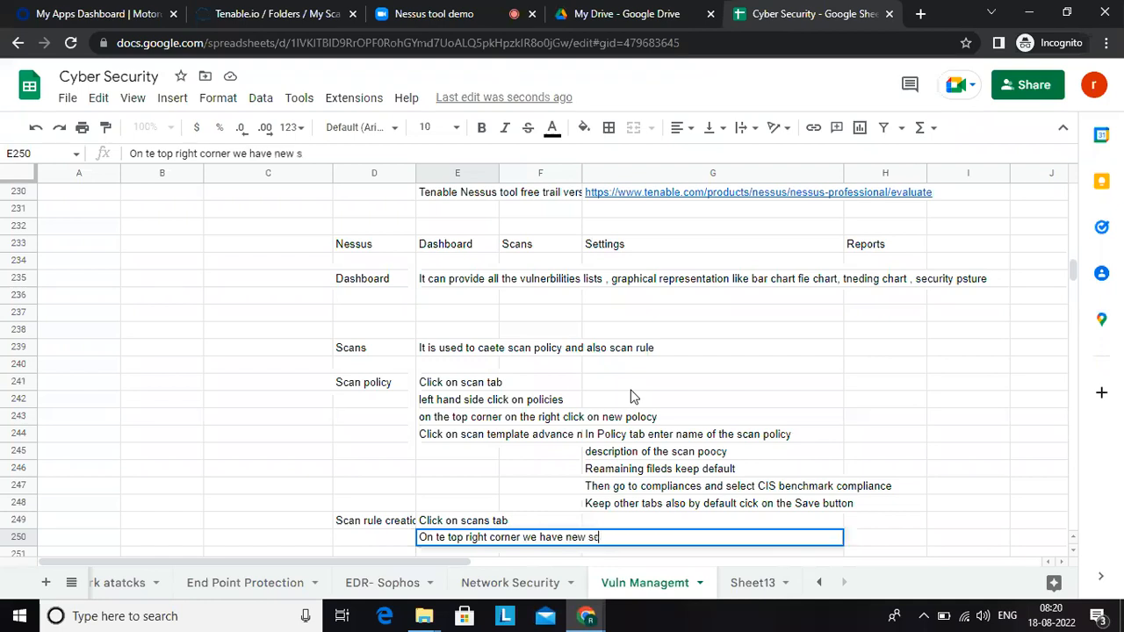
pyautogui.write('an. Click o')
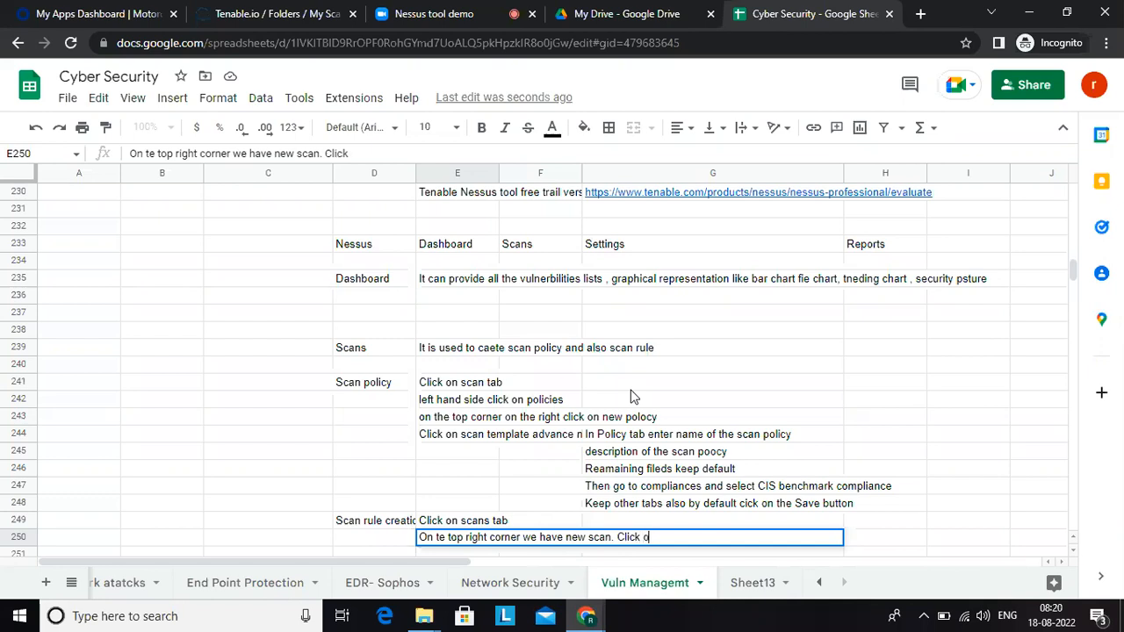
pyautogui.write('n new scan')
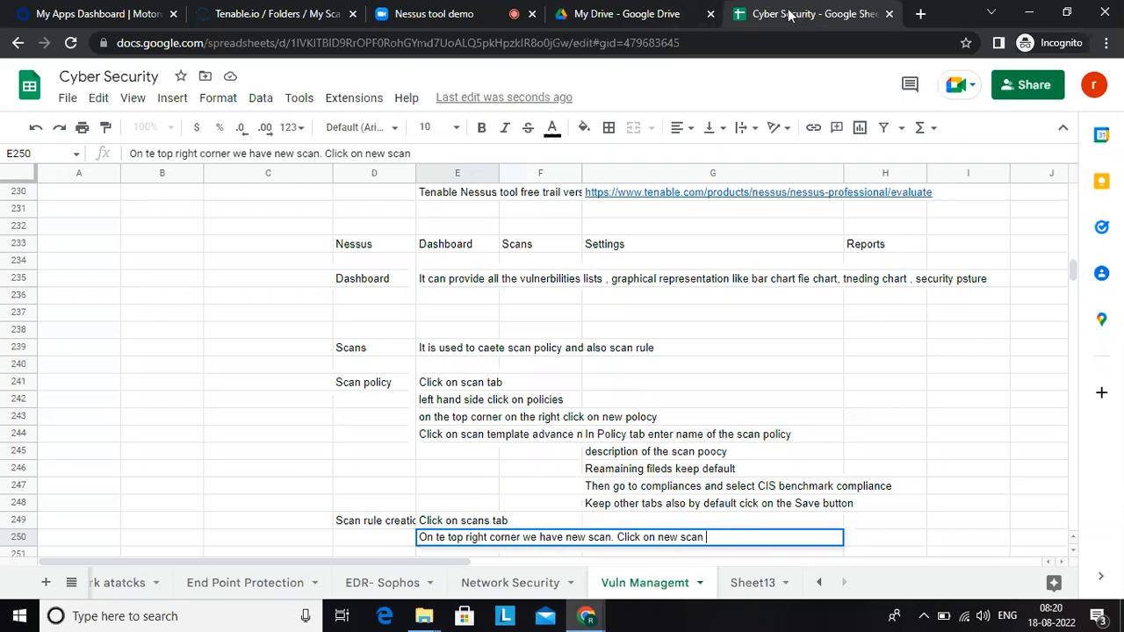
# Step: Switch to Tenable.io and start a new scan based on the user-defined Devops server policy
pyautogui.click(281, 10)
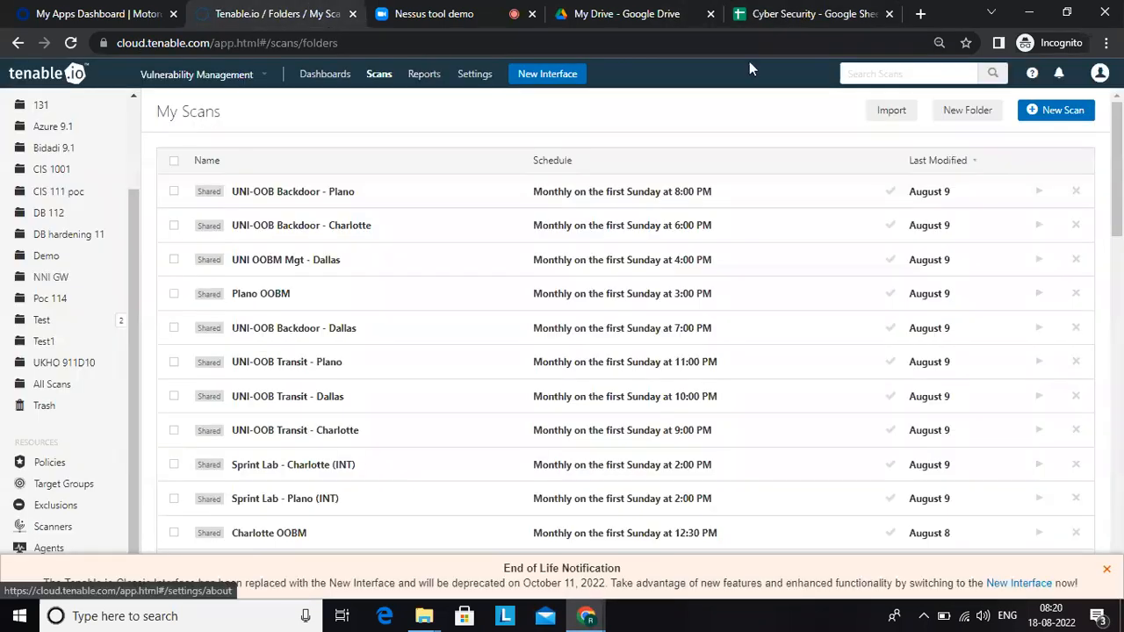
pyautogui.click(1071, 117)
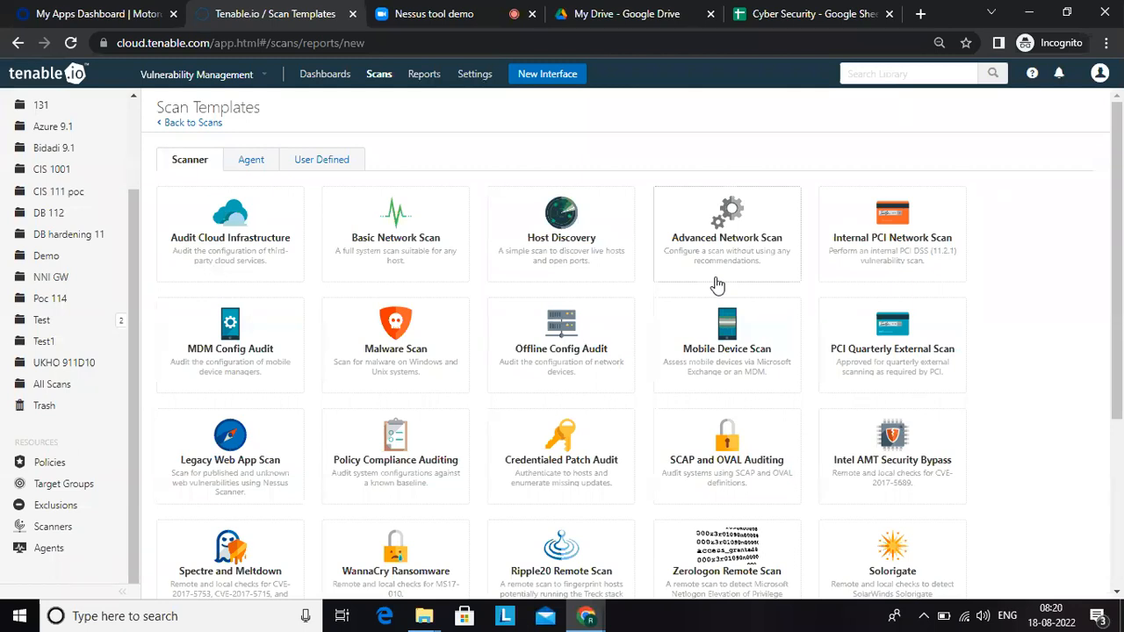
pyautogui.click(302, 162)
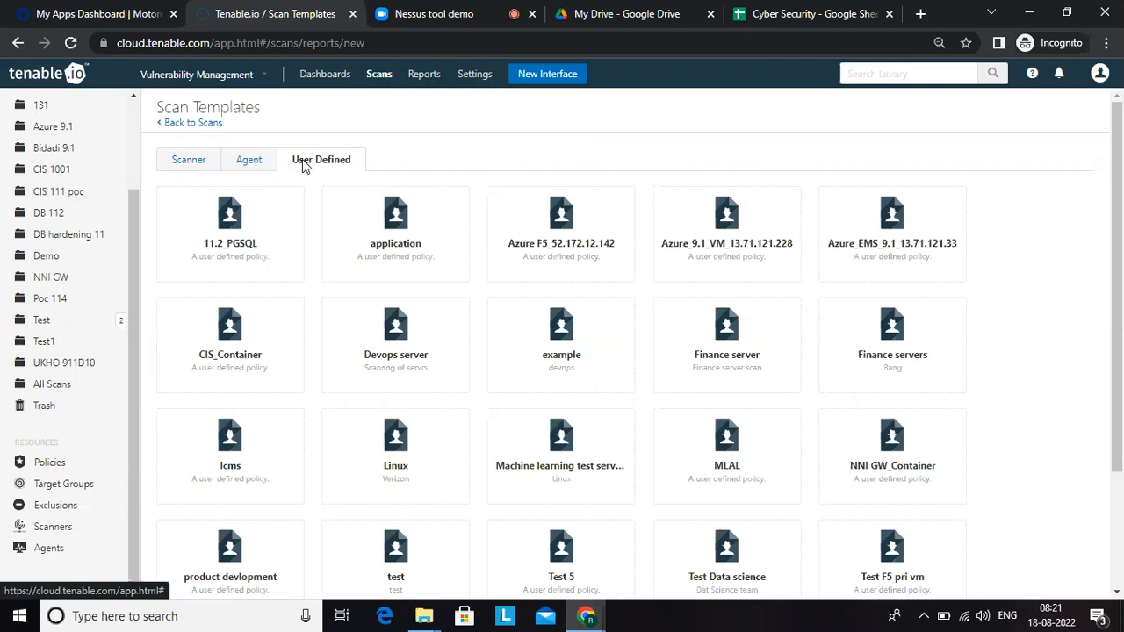
pyautogui.click(396, 359)
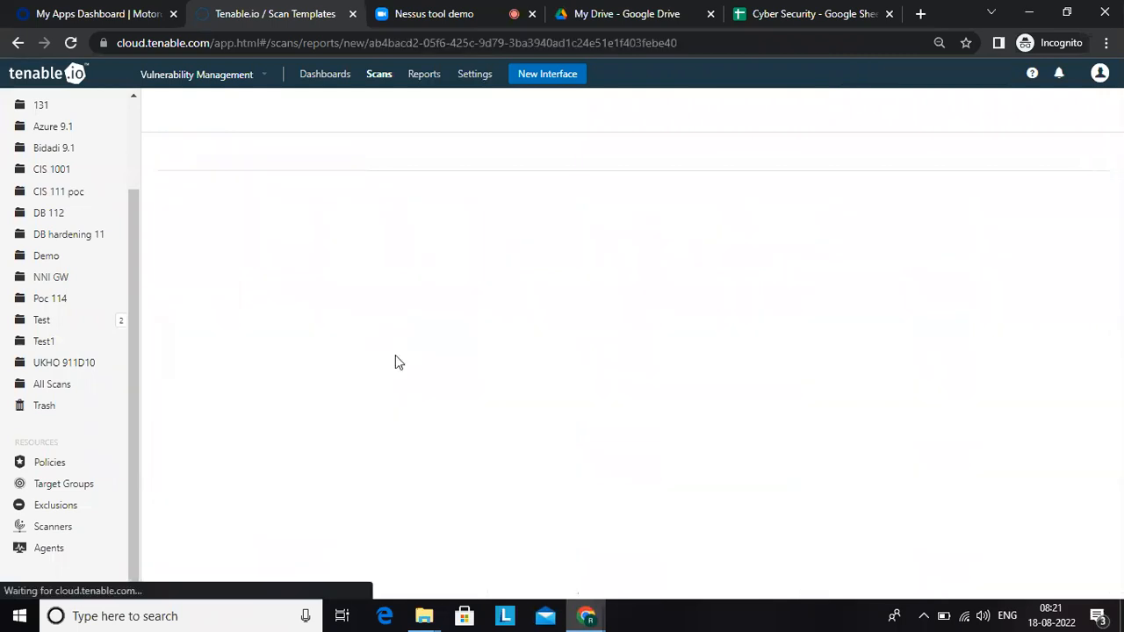
# Step: Start the note "Go to user tab and click" in E251 of the Cyber Security spreadsheet, checking the new scan form in Tenable.io
pyautogui.click(786, 15)
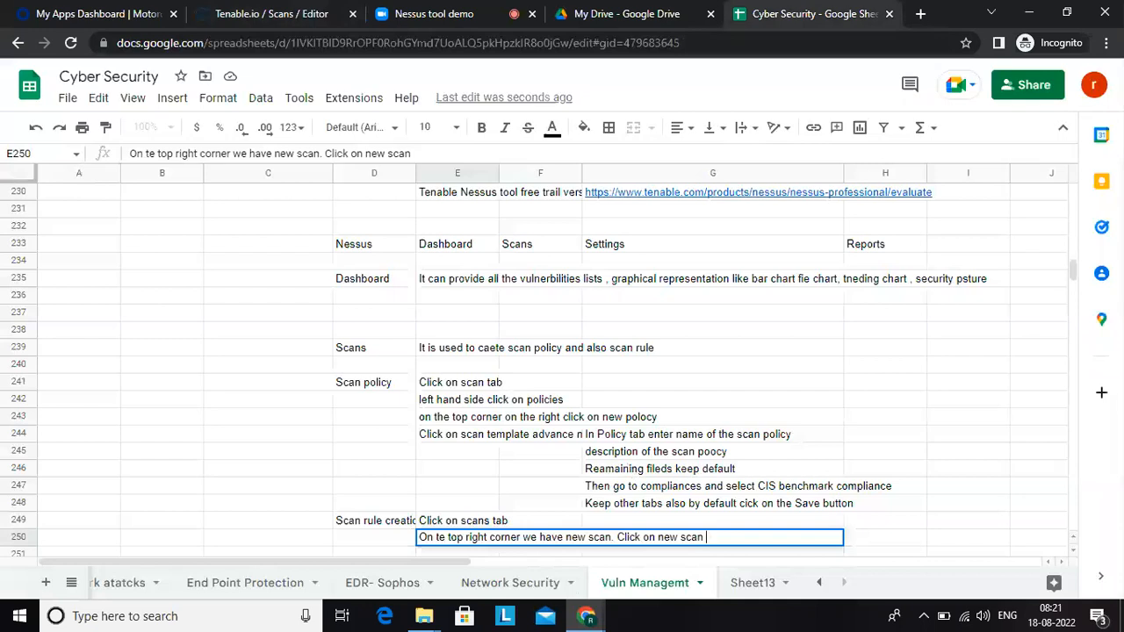
pyautogui.press('Return')
pyautogui.write('Go ')
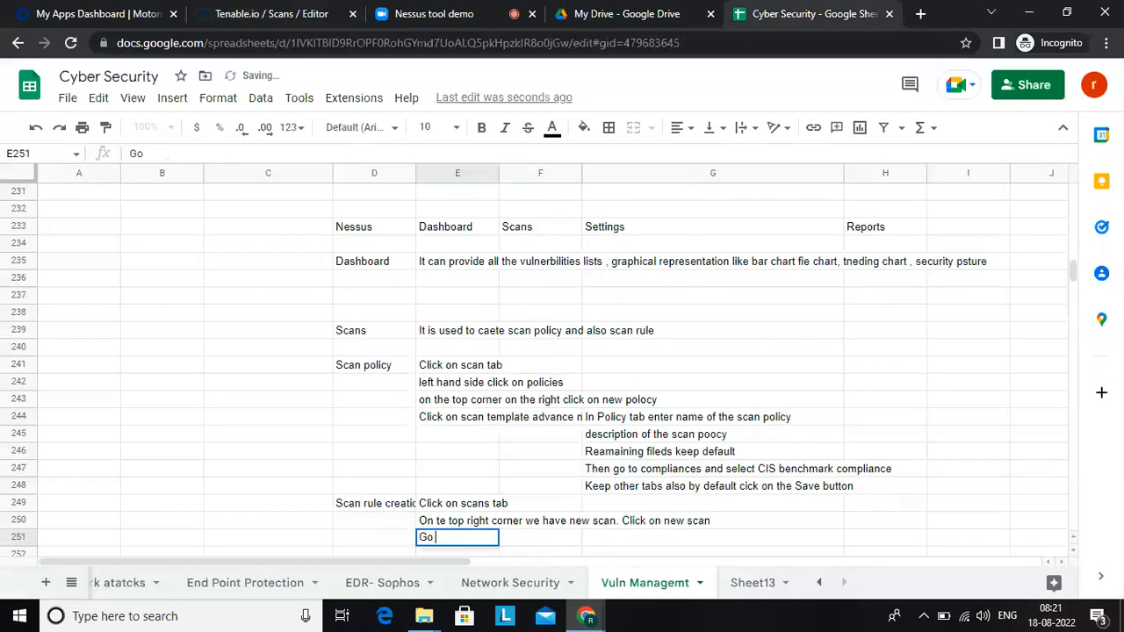
pyautogui.write('to user tab')
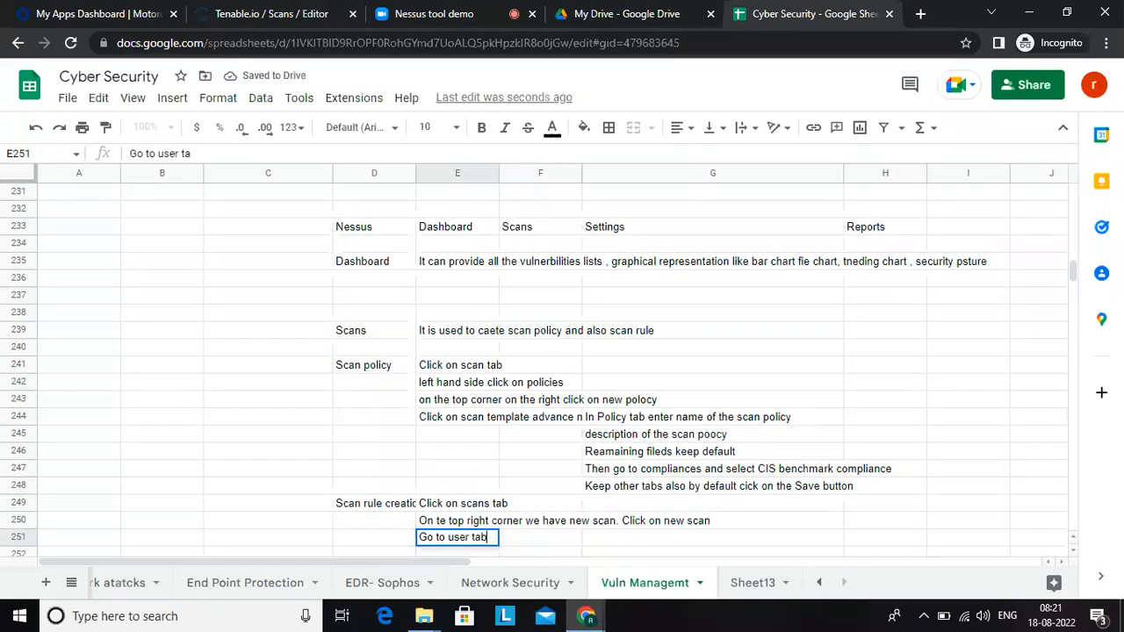
pyautogui.write(' and click')
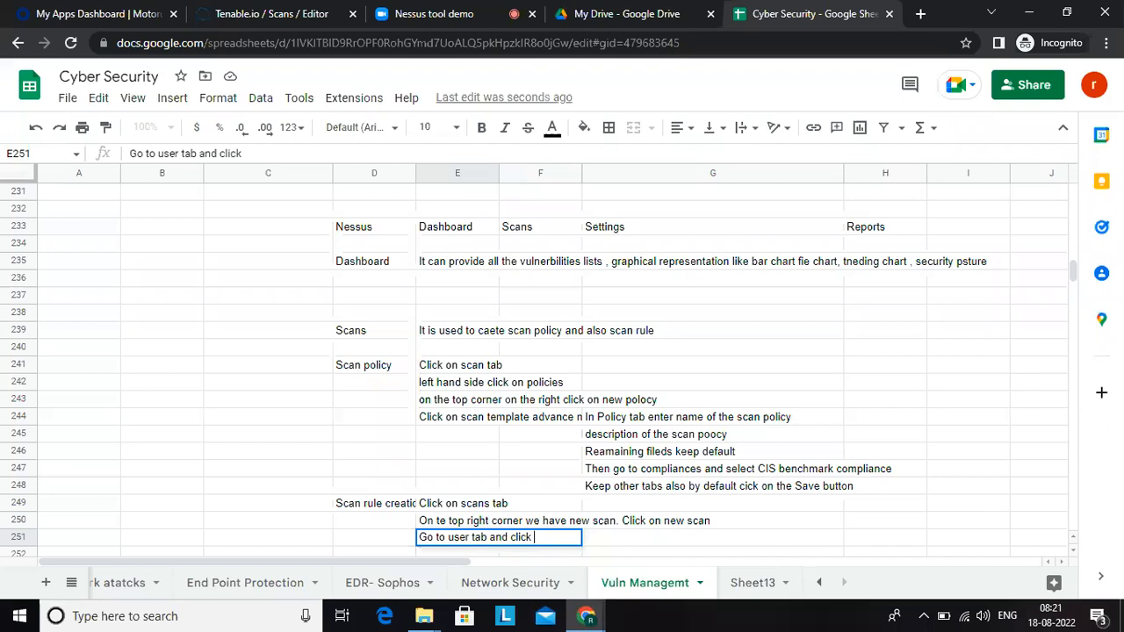
pyautogui.click(257, 10)
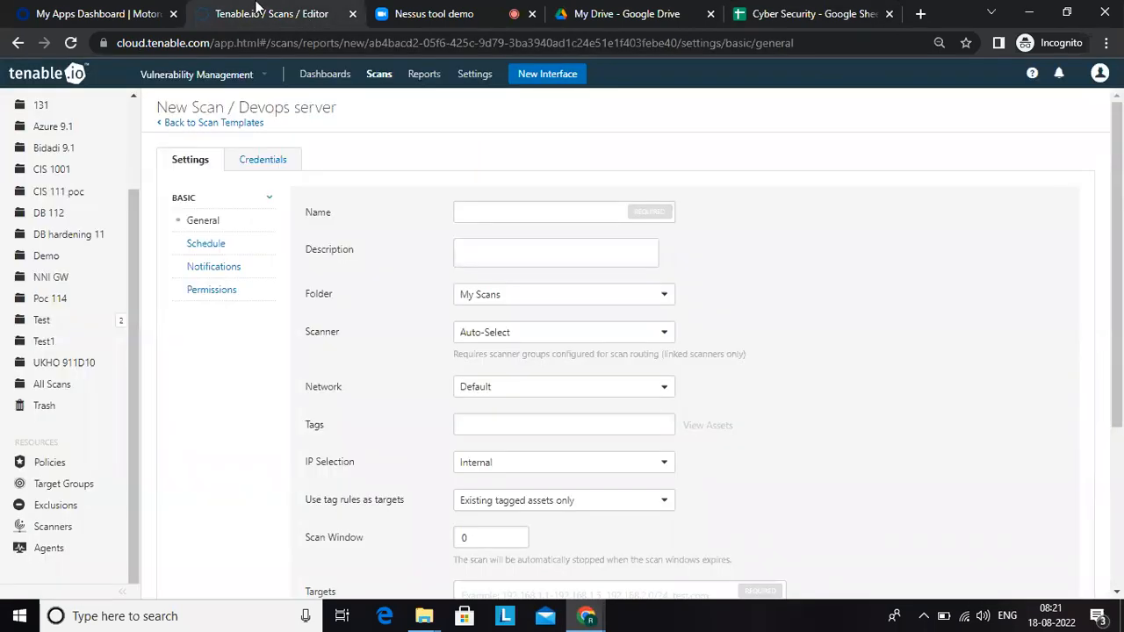
pyautogui.click(806, 14)
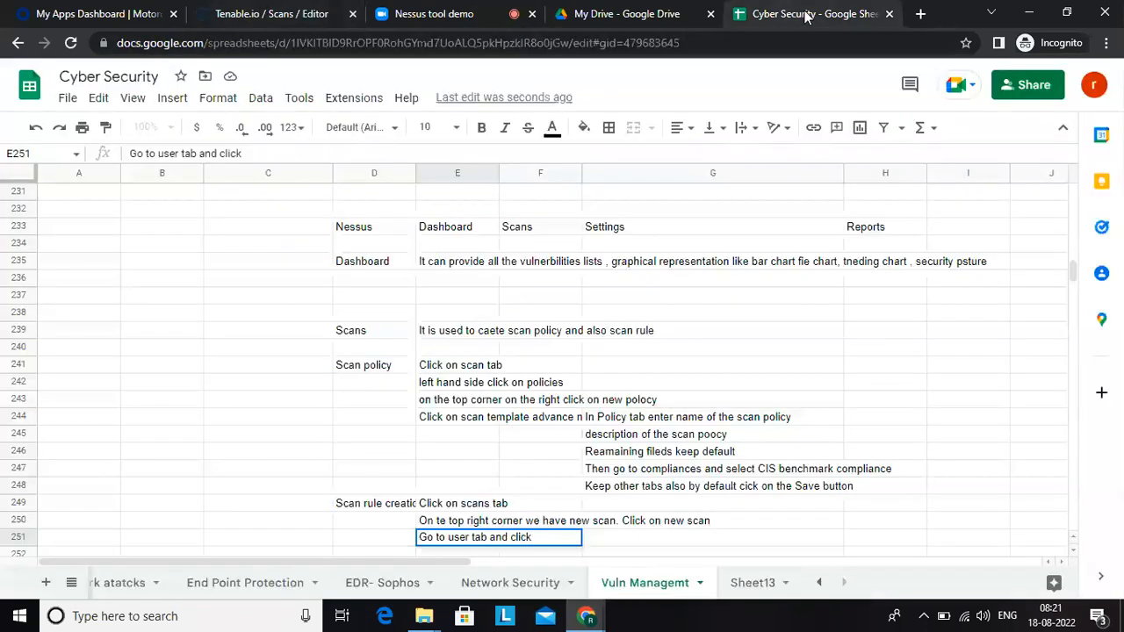
# Step: Complete the note in E251 as "Go to user defined tab and click on customied scan template created by us"
pyautogui.doubleClick(467, 537)
pyautogui.write('defined')
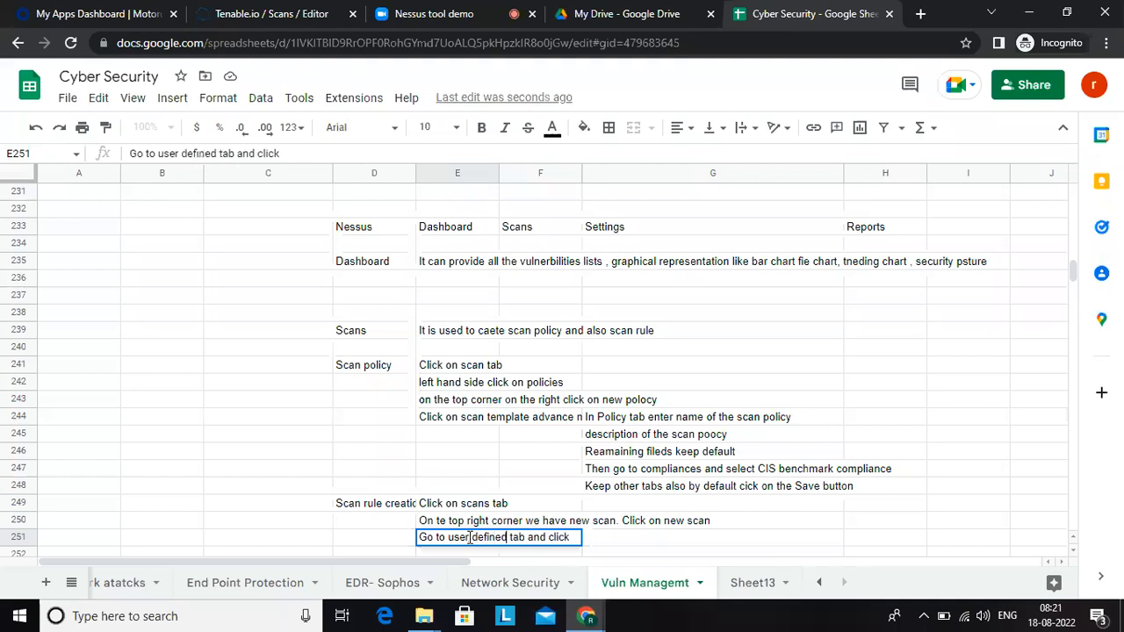
pyautogui.write(' tab and click on')
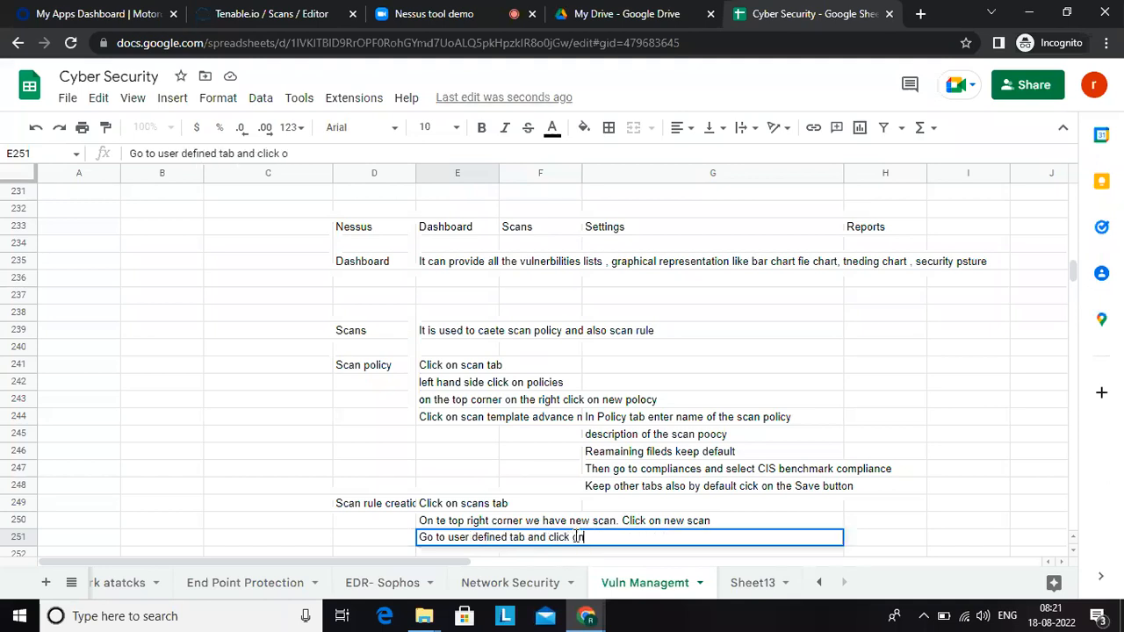
pyautogui.write(' customied')
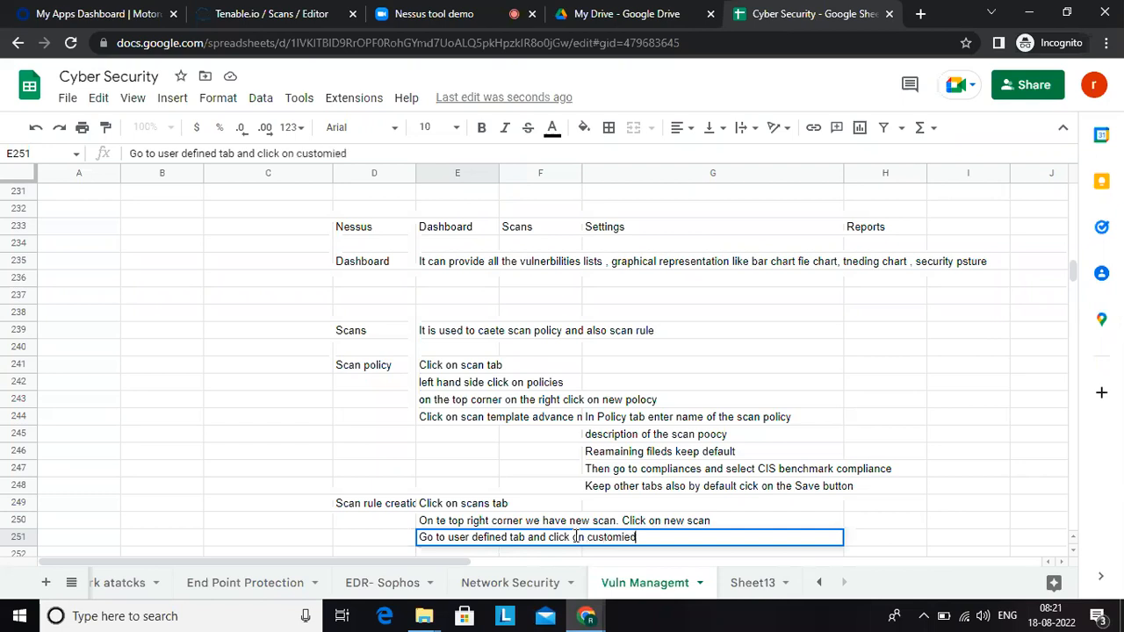
pyautogui.write(' scan templa')
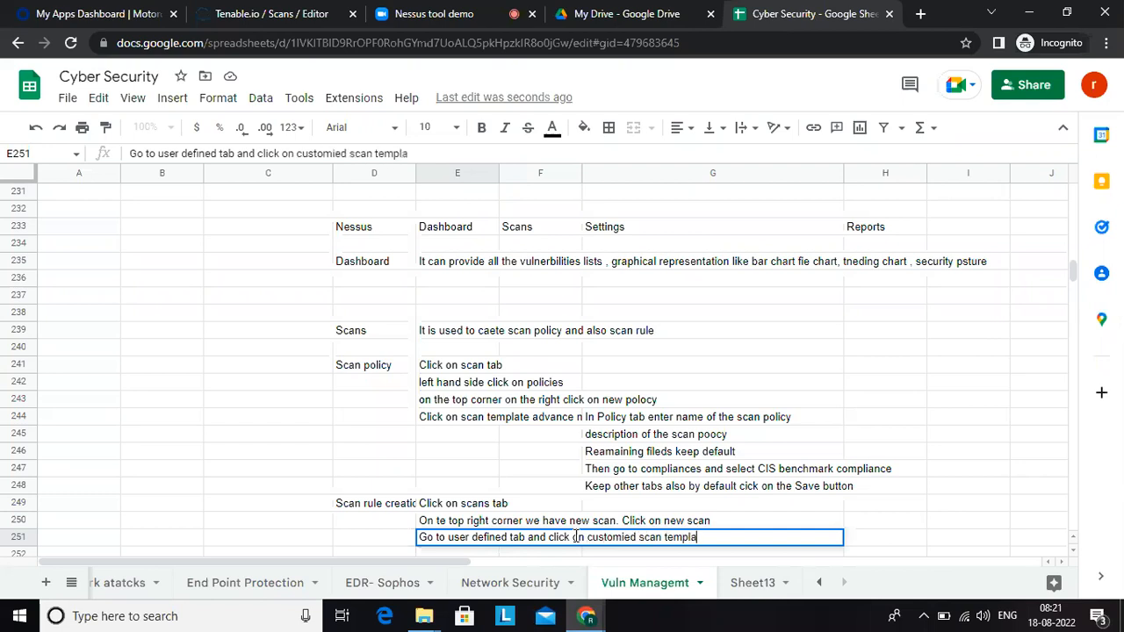
pyautogui.write('te created by us')
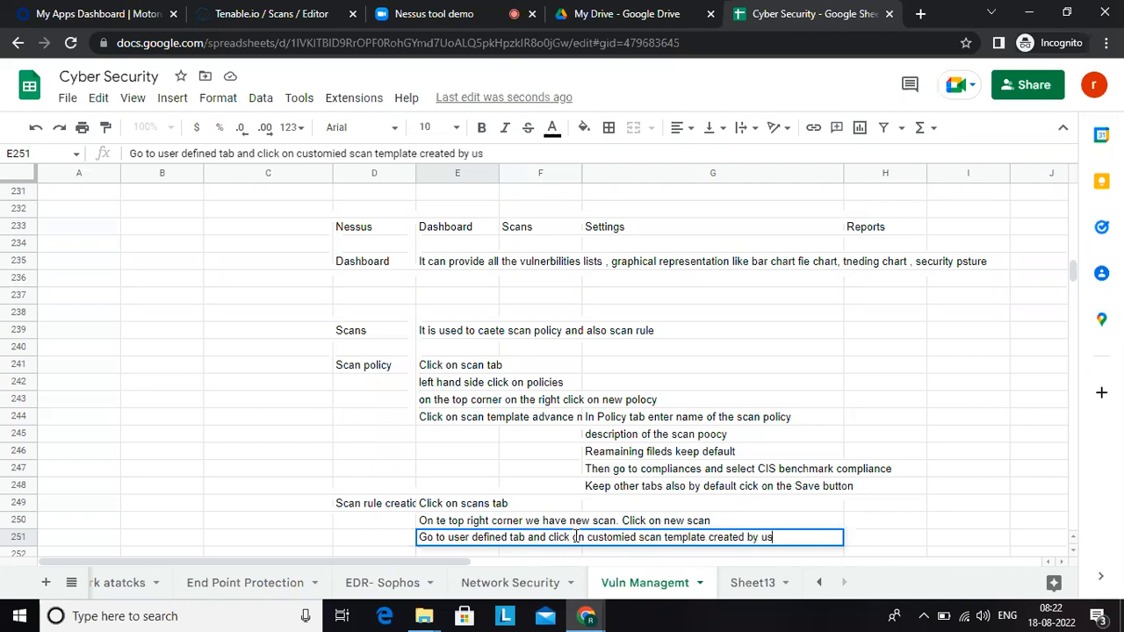
pyautogui.press('Return')
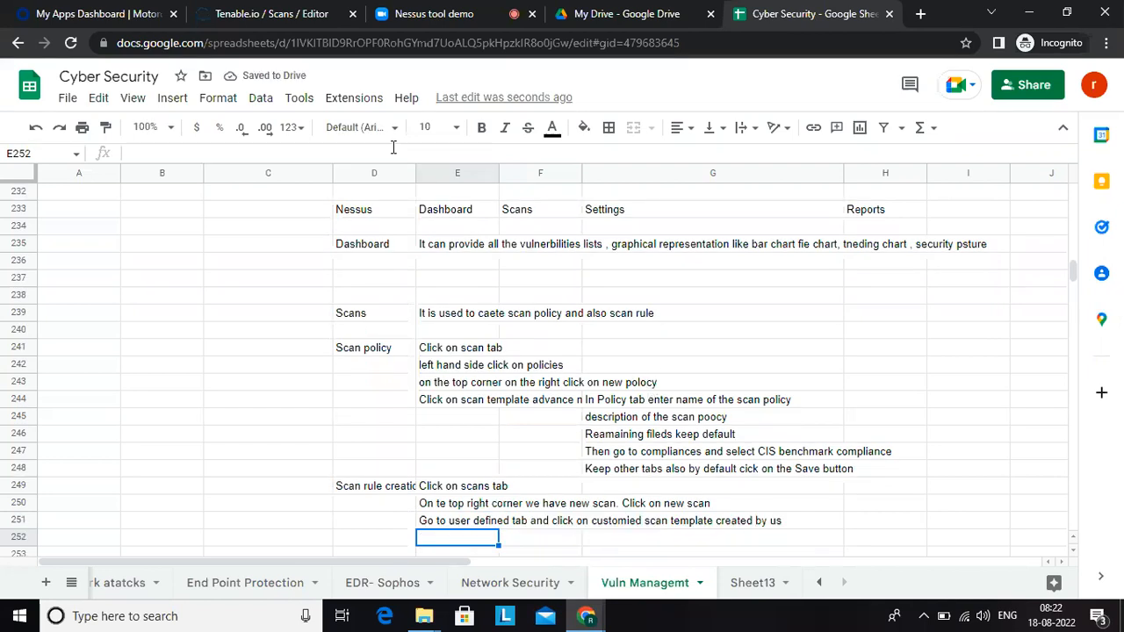
# Step: Switch to Tenable.io, look over the new scan's general settings and name the scan "Devops server scan"
pyautogui.click(267, 12)
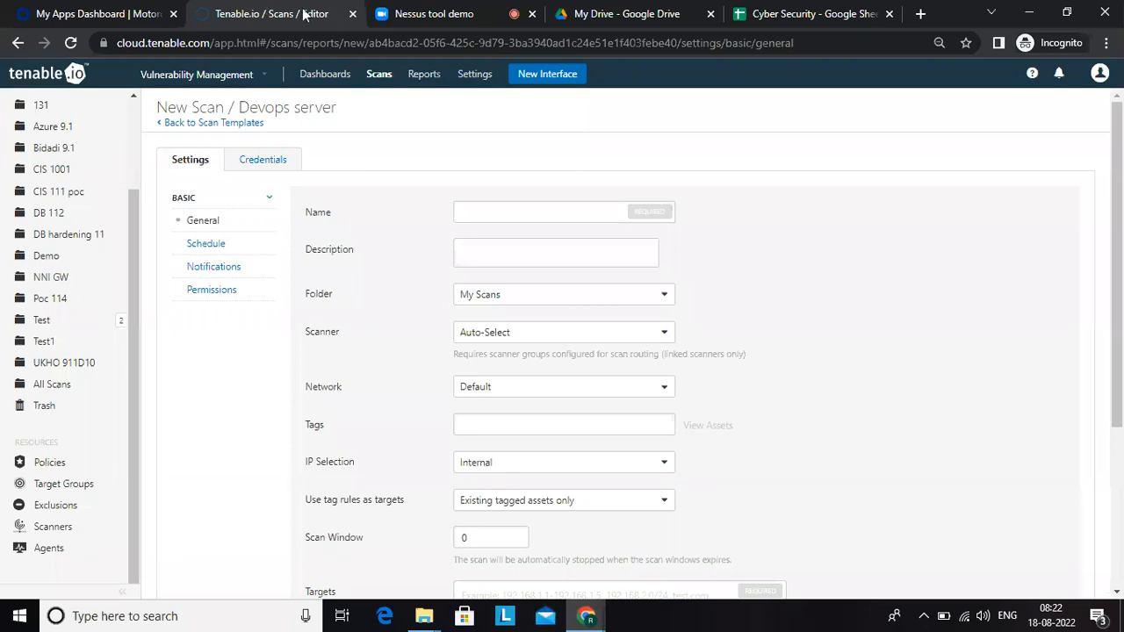
pyautogui.click(495, 209)
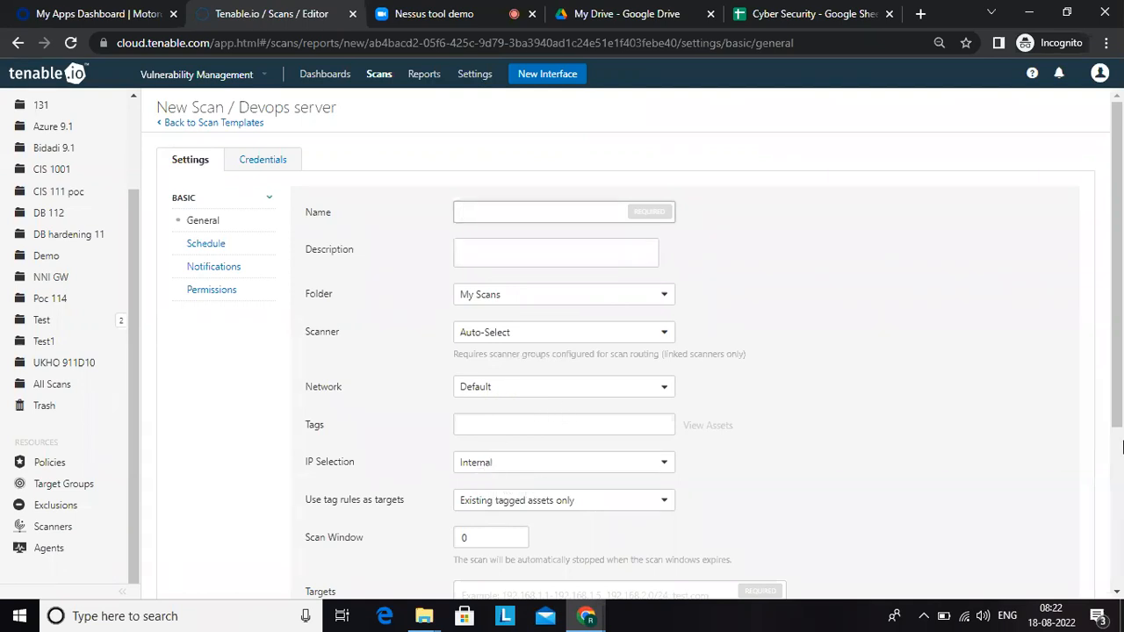
pyautogui.scroll(-2, 1117, 483)
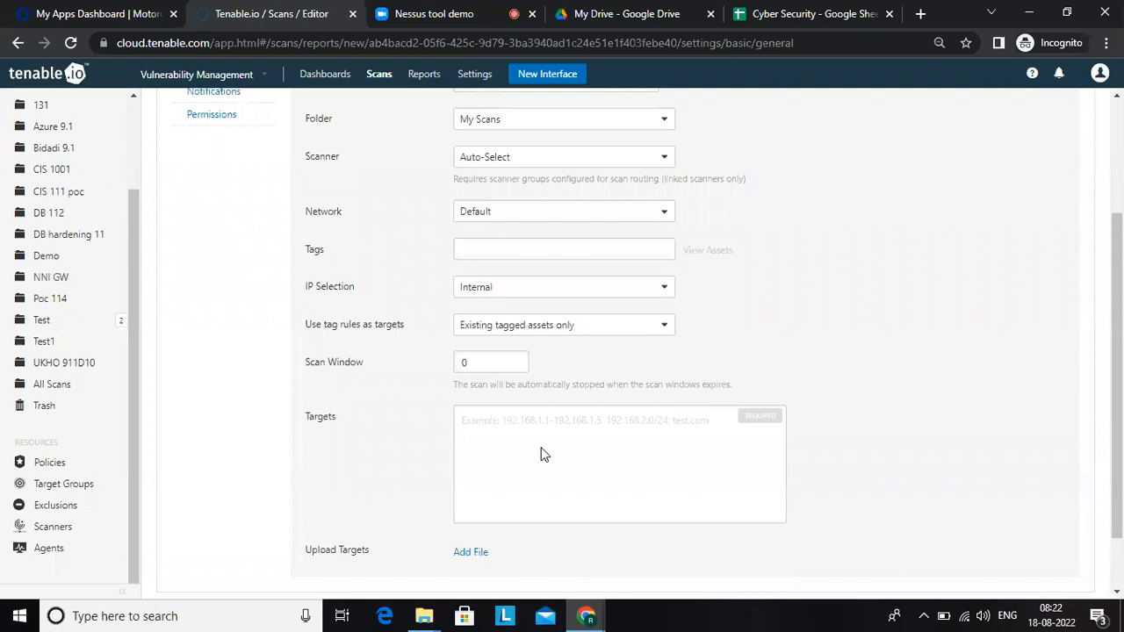
pyautogui.scroll(-1, 523, 450)
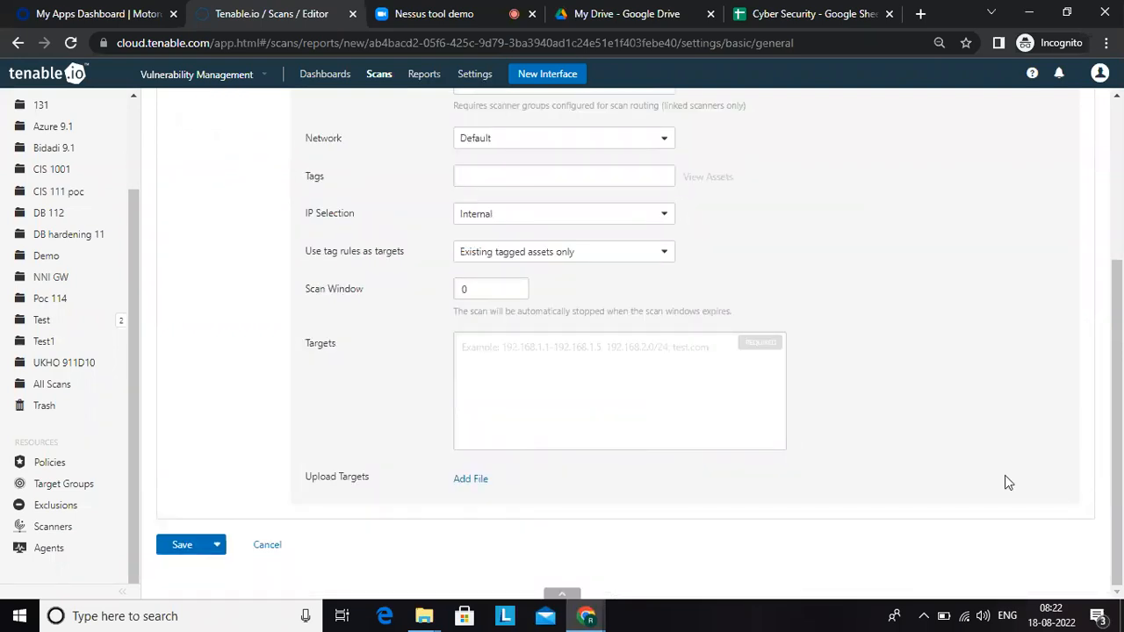
pyautogui.moveTo(1122, 408); pyautogui.dragTo(1122, 250)
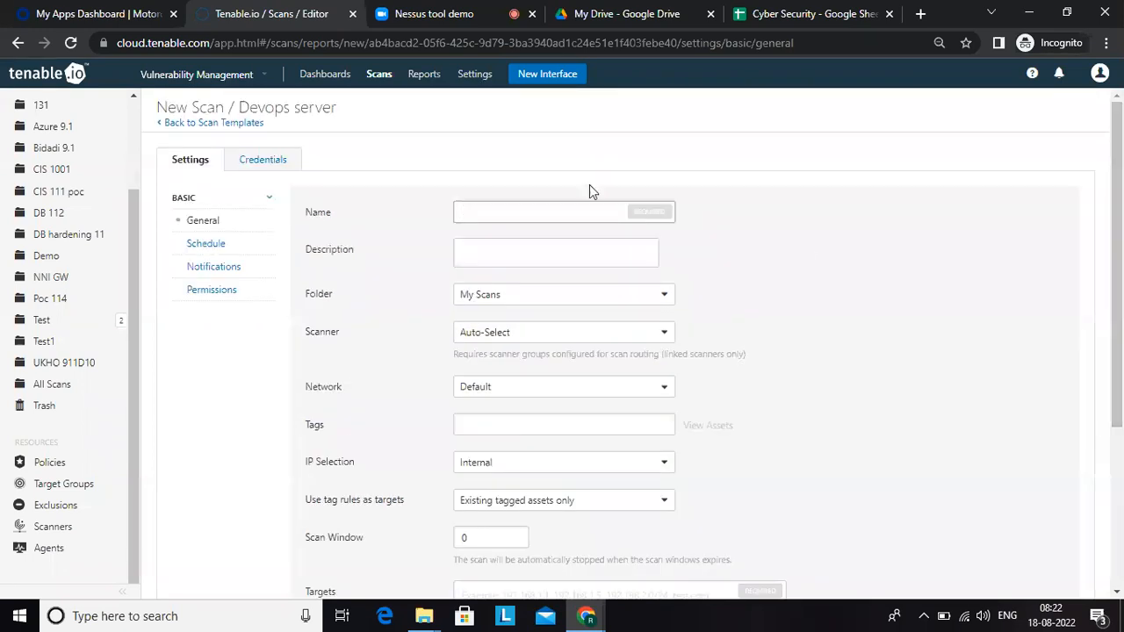
pyautogui.write('Devo')
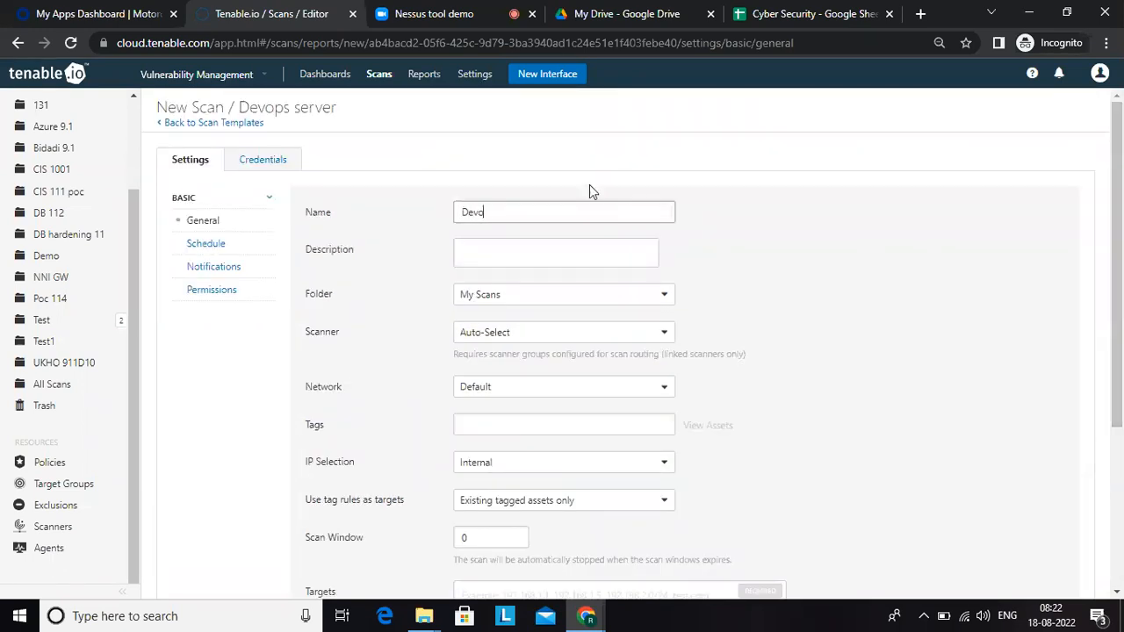
pyautogui.write('ps server scan')
# Step: Set the new scan's folder to Demo, leaving the description empty
pyautogui.click(507, 248)
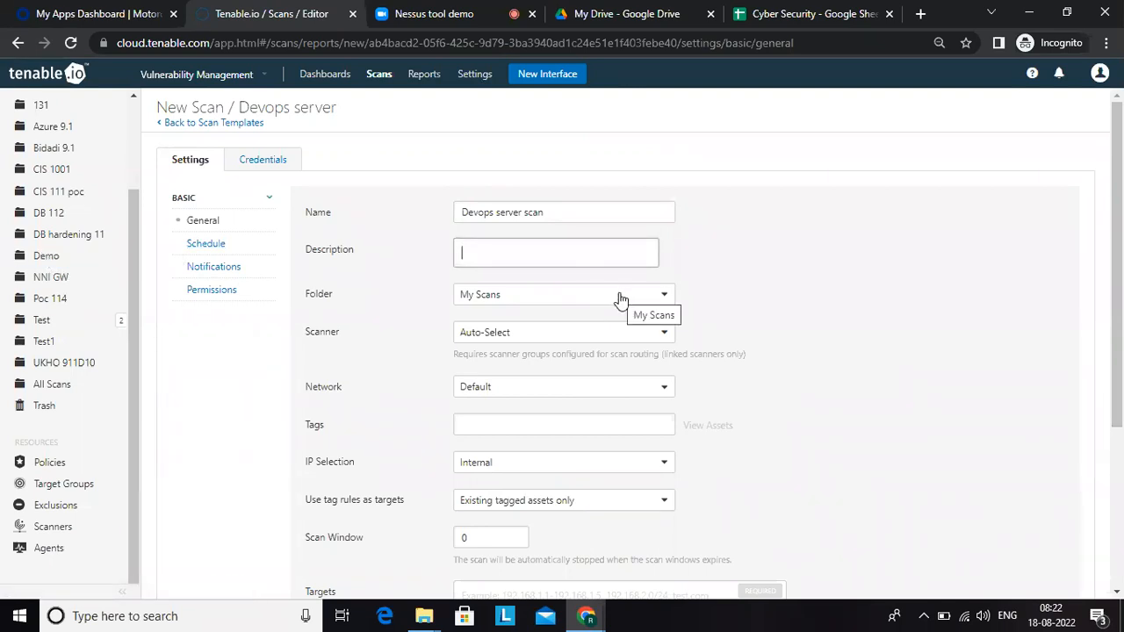
pyautogui.click(672, 299)
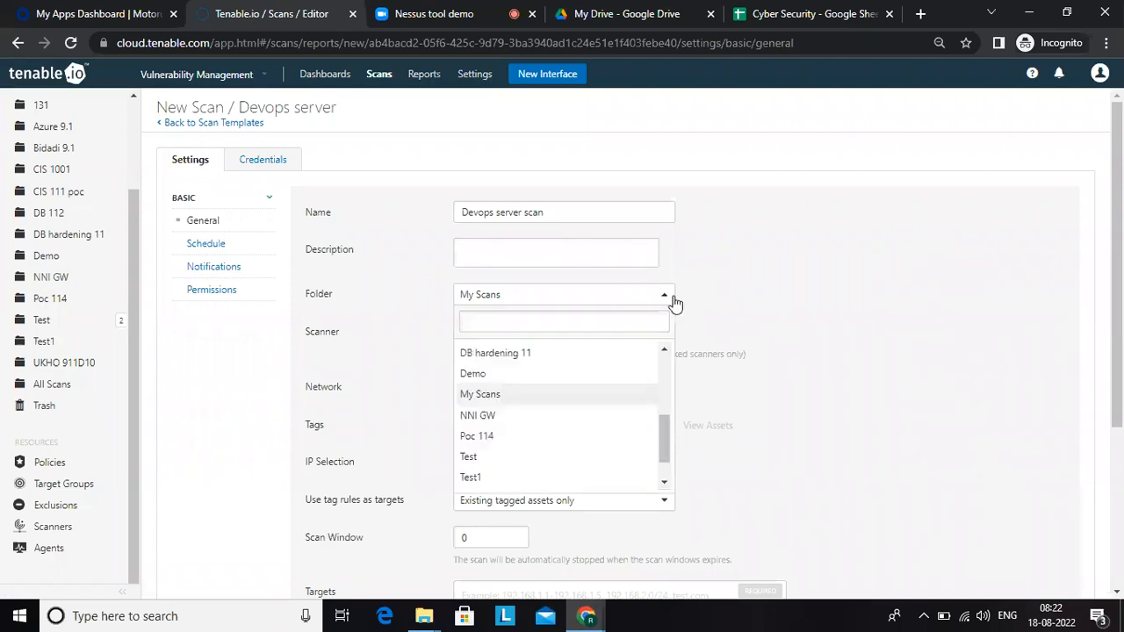
pyautogui.click(509, 376)
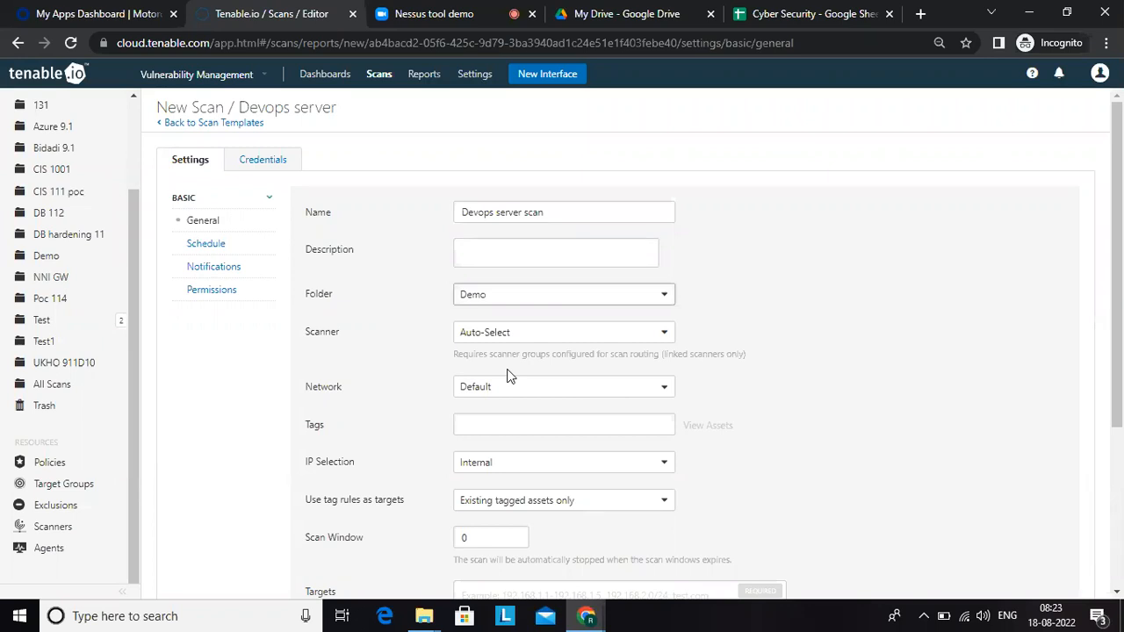
# Step: Check the network options and try to enter a tag for the scan
pyautogui.click(527, 395)
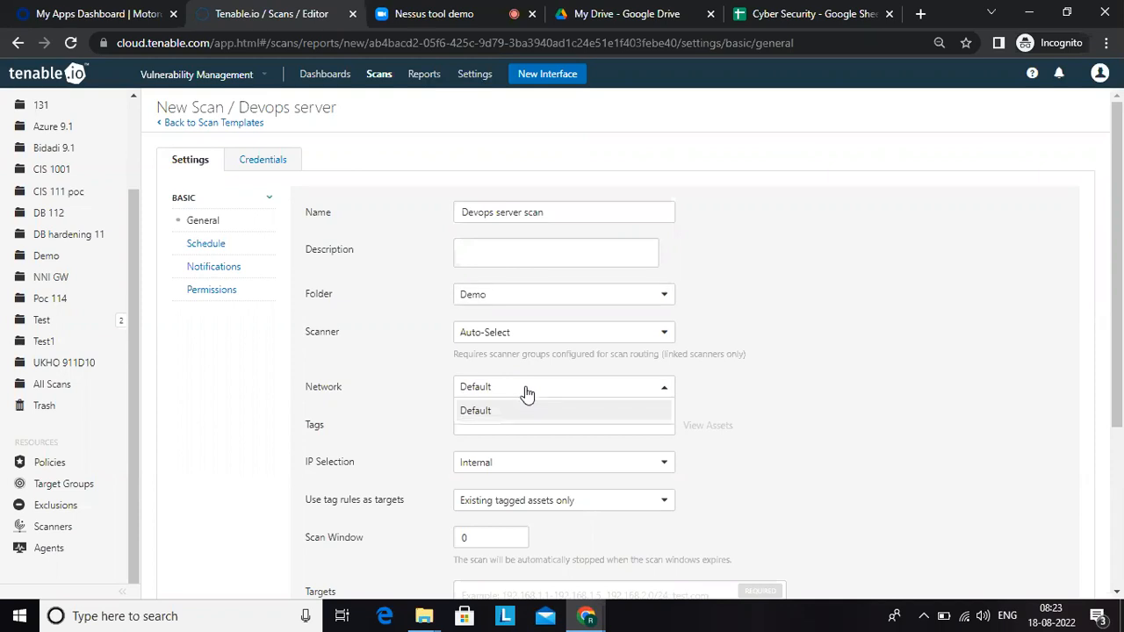
pyautogui.click(368, 431)
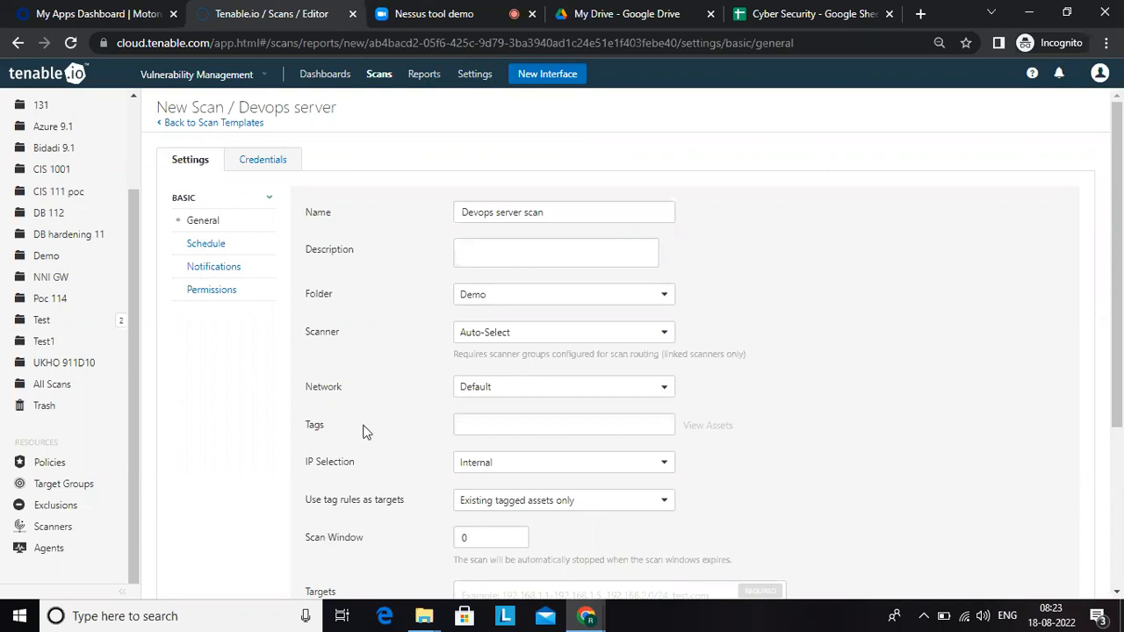
pyautogui.click(471, 430)
pyautogui.write('De')
pyautogui.write('nops')
pyautogui.click(848, 459)
# Step: Set the scan's scanner to India Cloud Scanners
pyautogui.scroll(-1, 1113, 443)
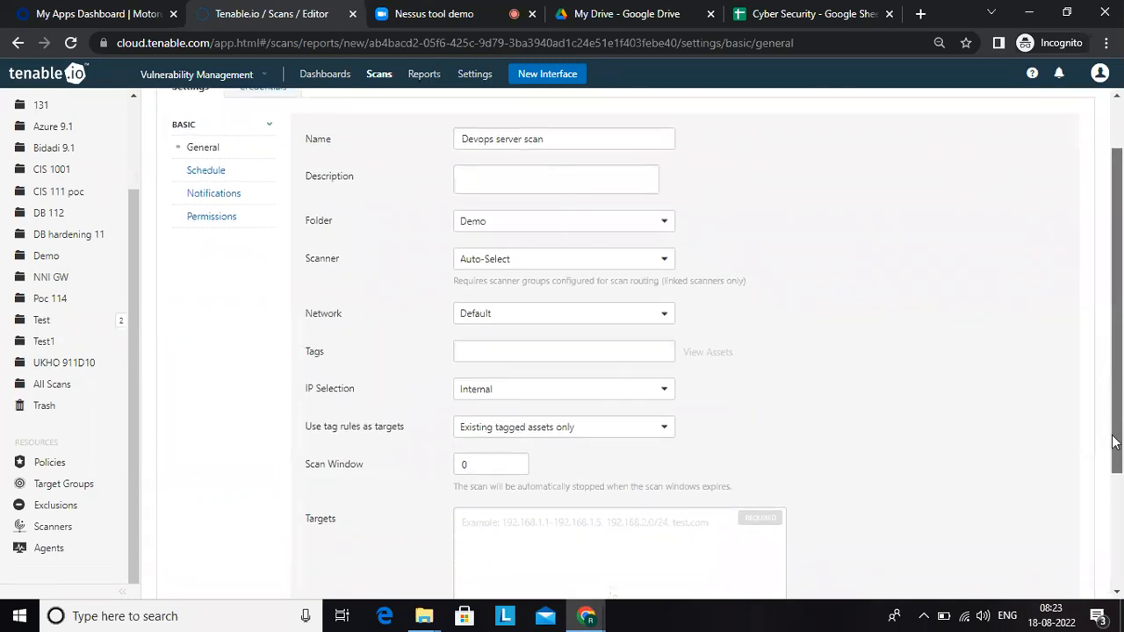
pyautogui.scroll(-1, 1113, 443)
pyautogui.click(532, 478)
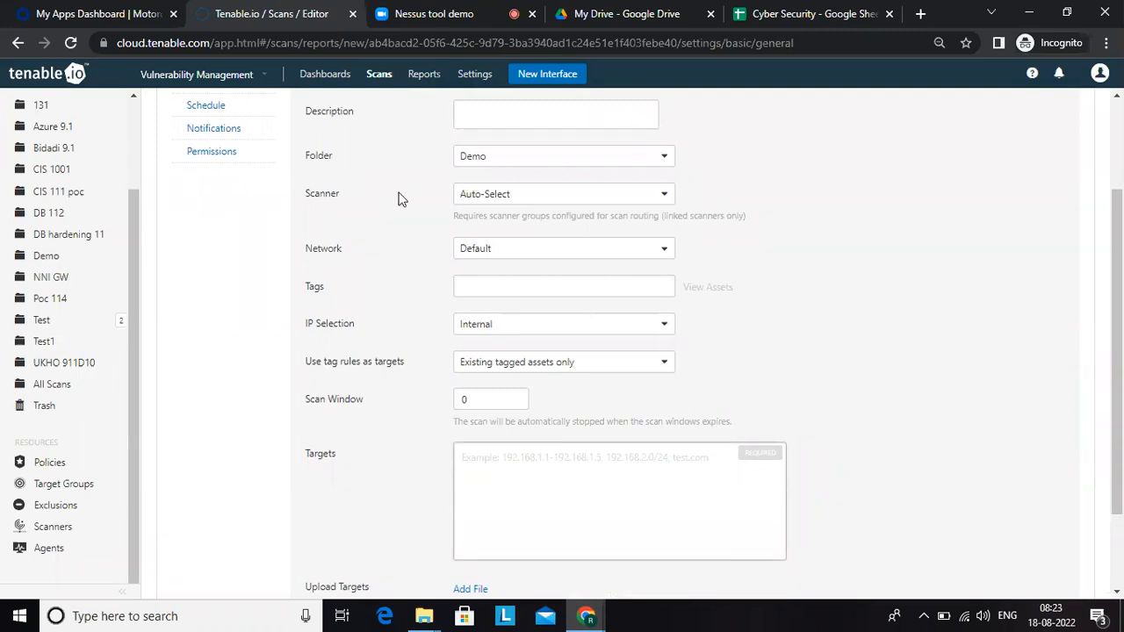
pyautogui.click(522, 206)
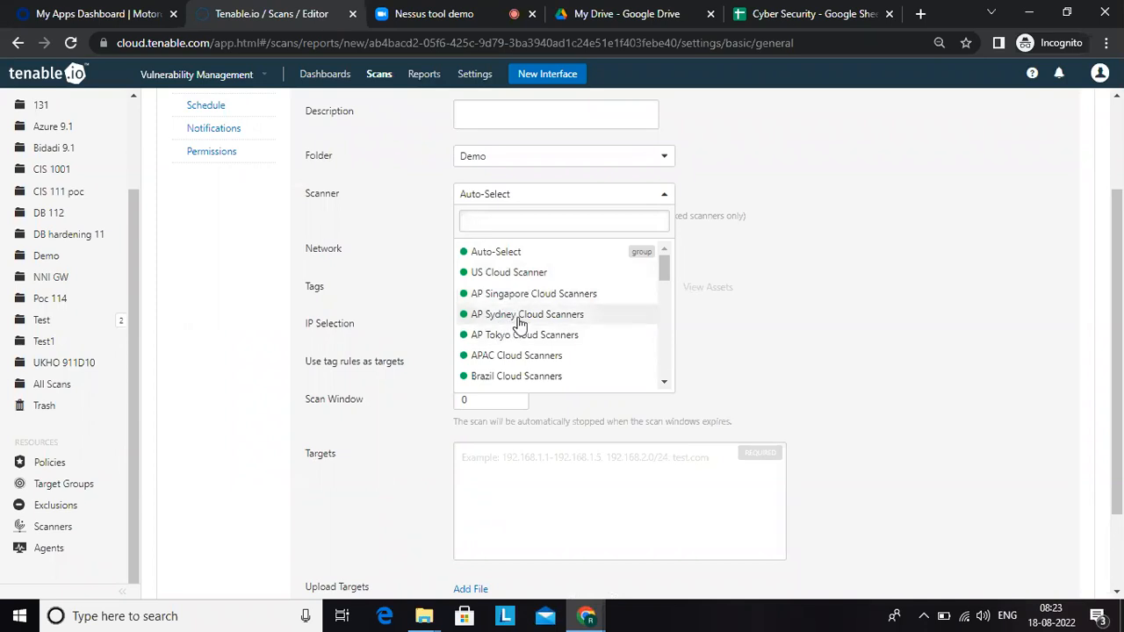
pyautogui.click(666, 383)
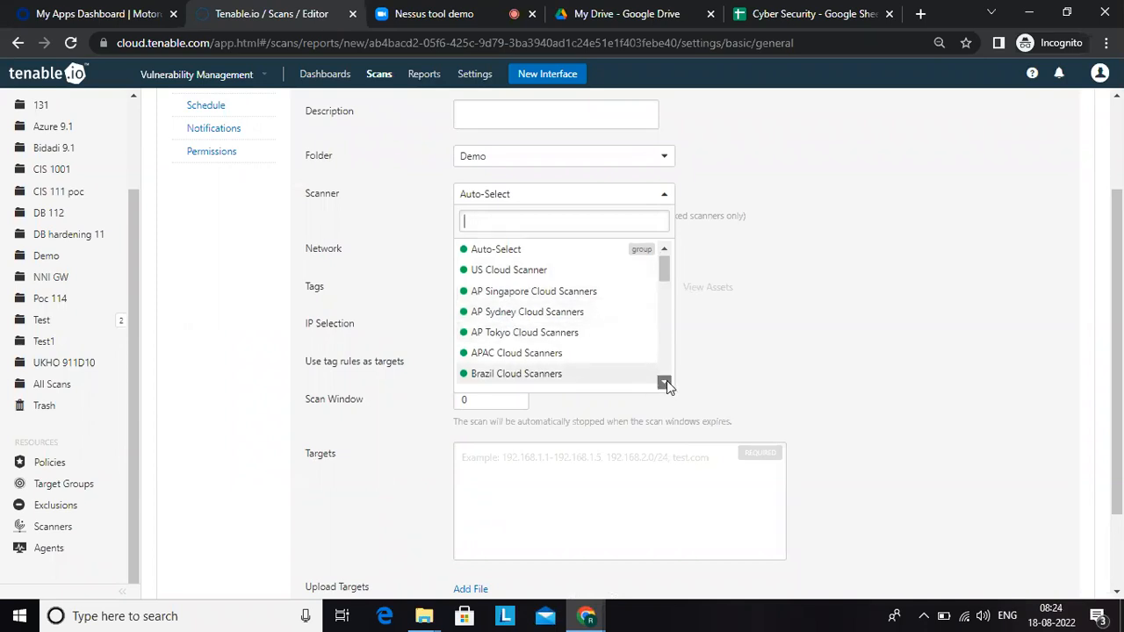
pyautogui.click(666, 382)
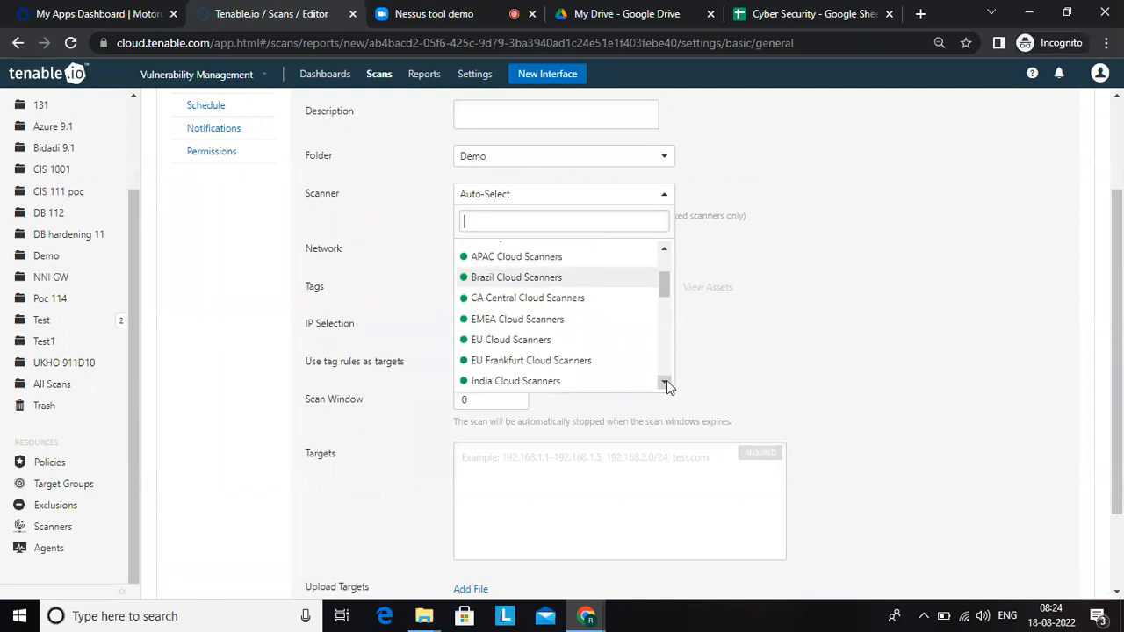
pyautogui.click(665, 382)
pyautogui.click(665, 383)
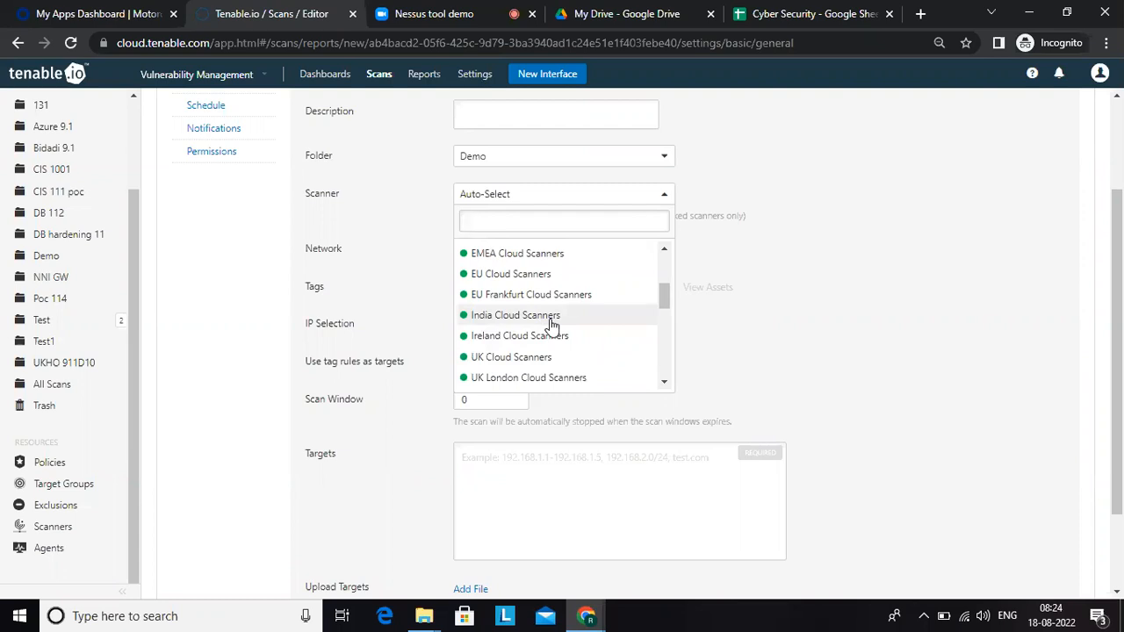
pyautogui.click(615, 325)
pyautogui.click(567, 313)
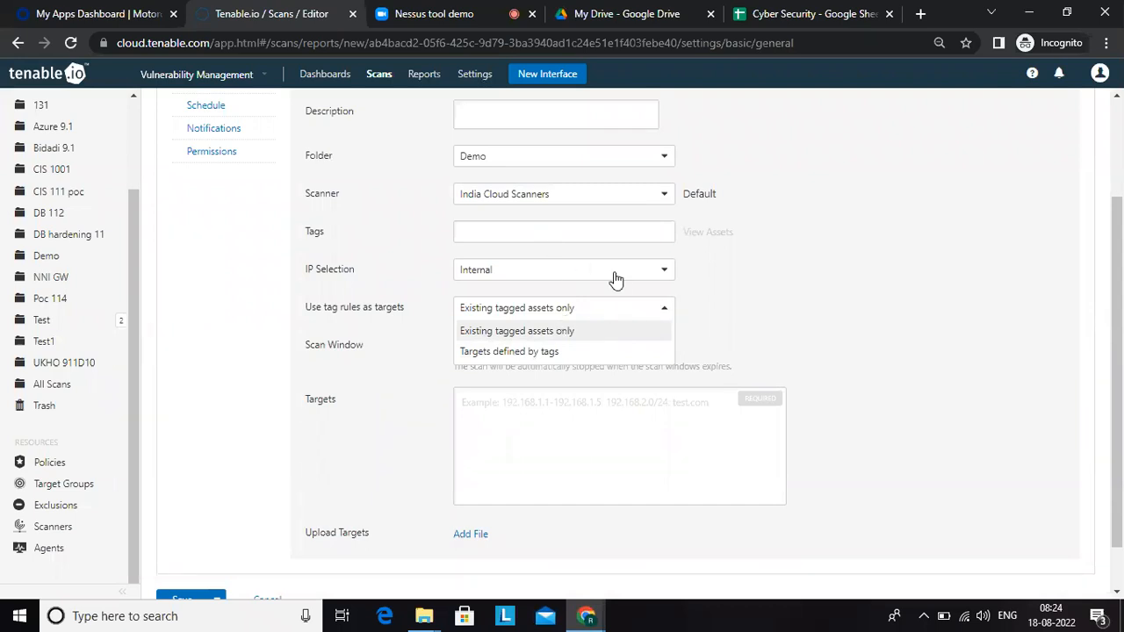
pyautogui.click(815, 311)
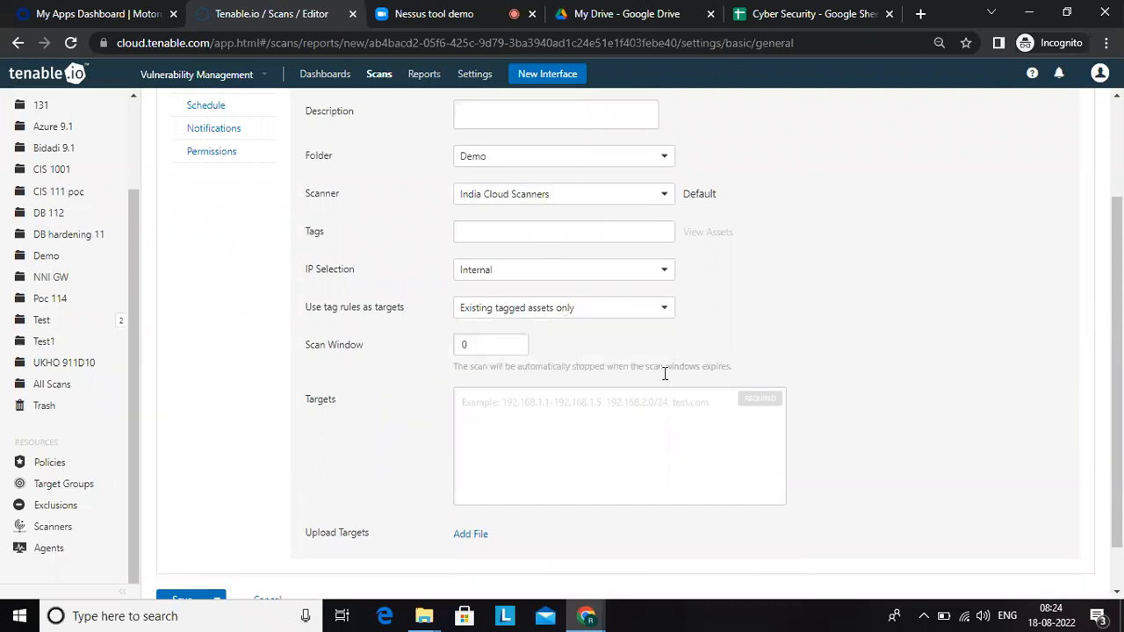
# Step: Enter 10.10.10.1, 10.10.10.2, 10.10.10.13 as the scan's targets
pyautogui.click(573, 399)
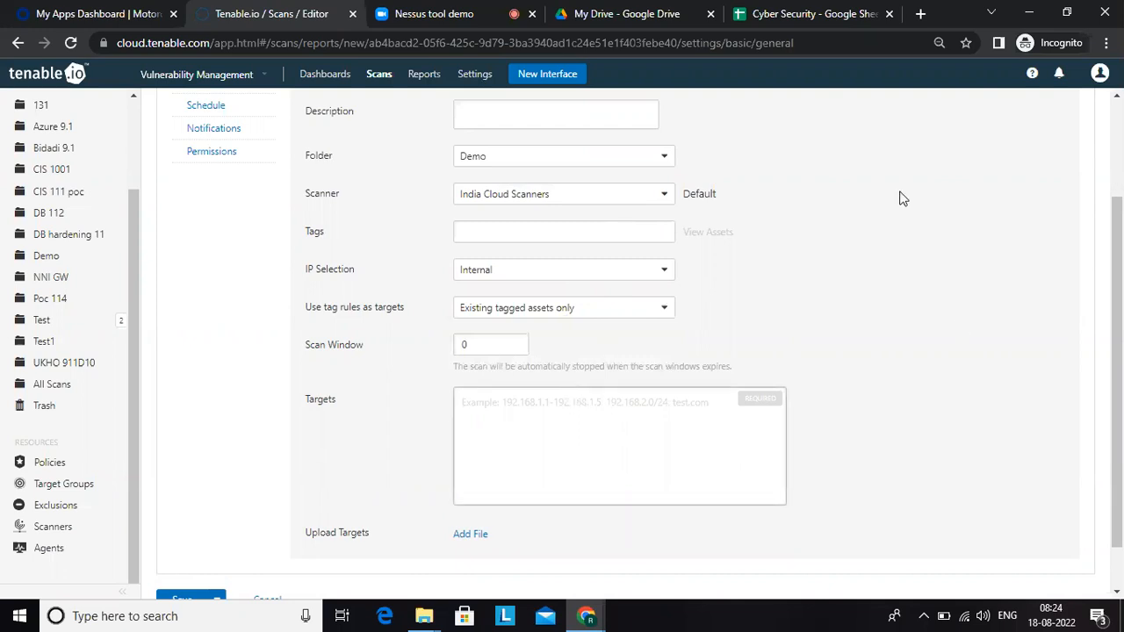
pyautogui.moveTo(1120, 338); pyautogui.dragTo(1120, 241)
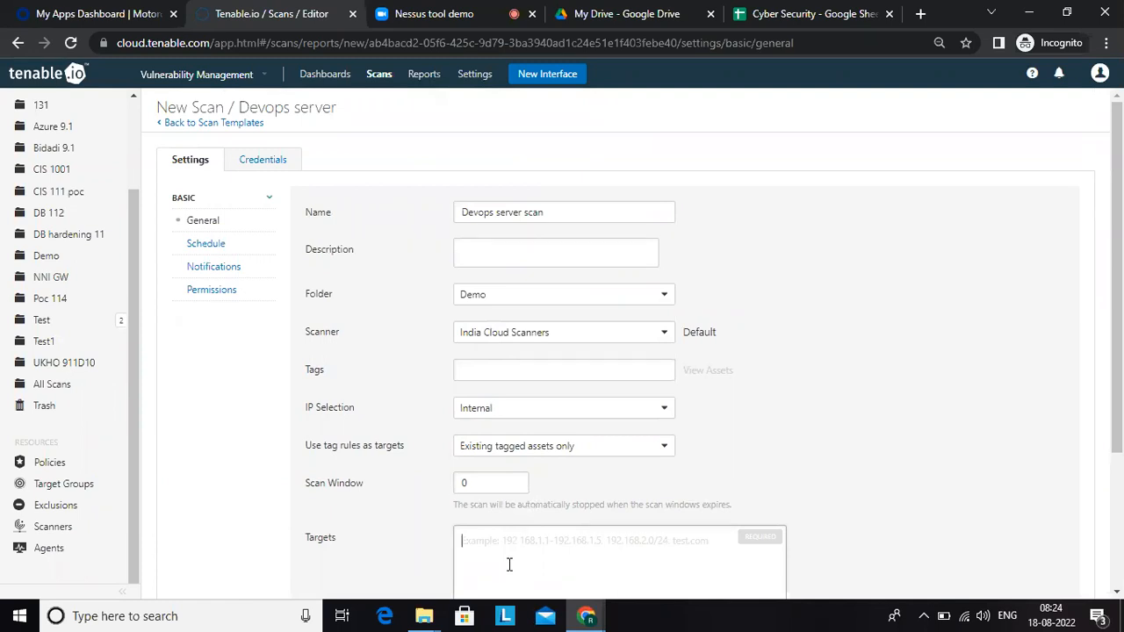
pyautogui.write('10.10.10.1')
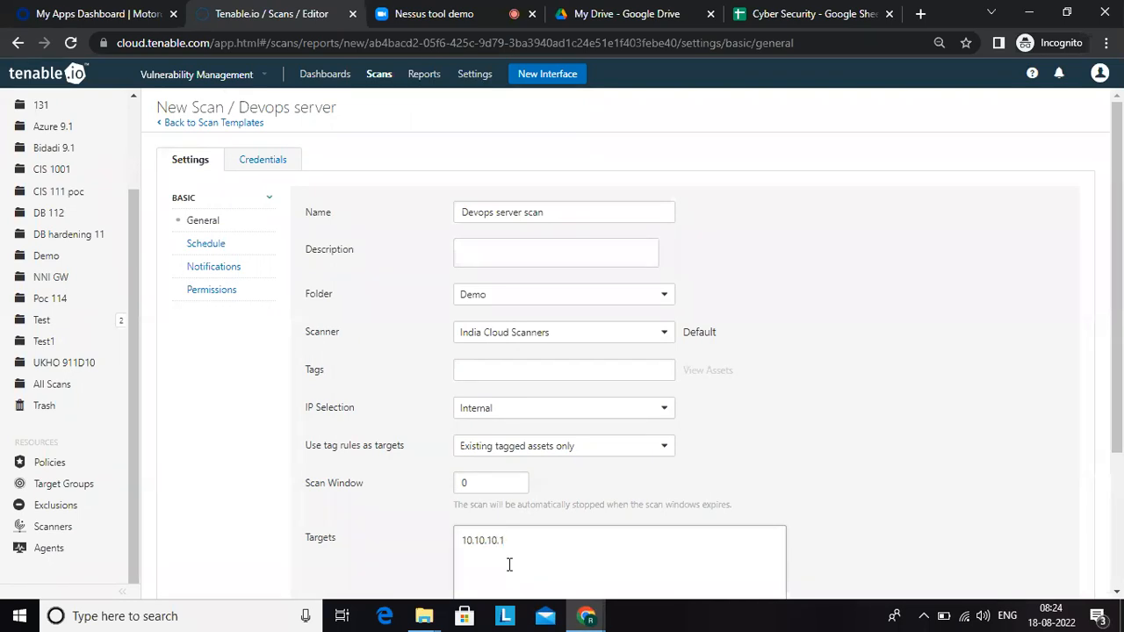
pyautogui.write(', 10.10.10.2, 10.10.10.13')
pyautogui.moveTo(1120, 381); pyautogui.dragTo(1123, 509)
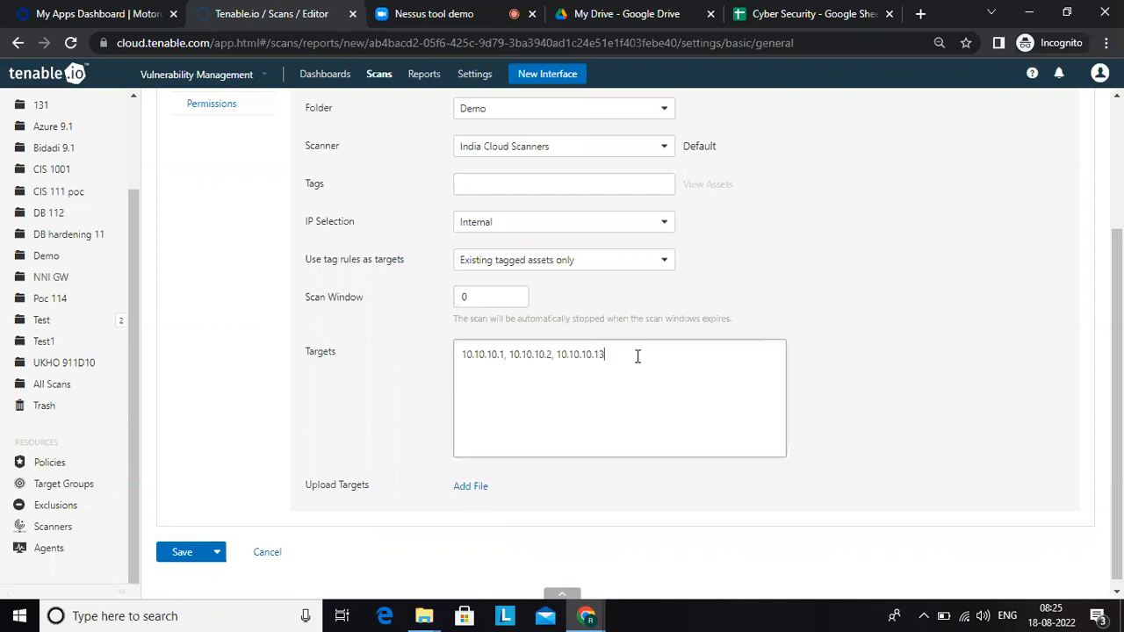
# Step: Replace the scan's list of targets with the single address 10.10.10.1
pyautogui.moveTo(637, 356); pyautogui.dragTo(401, 346)
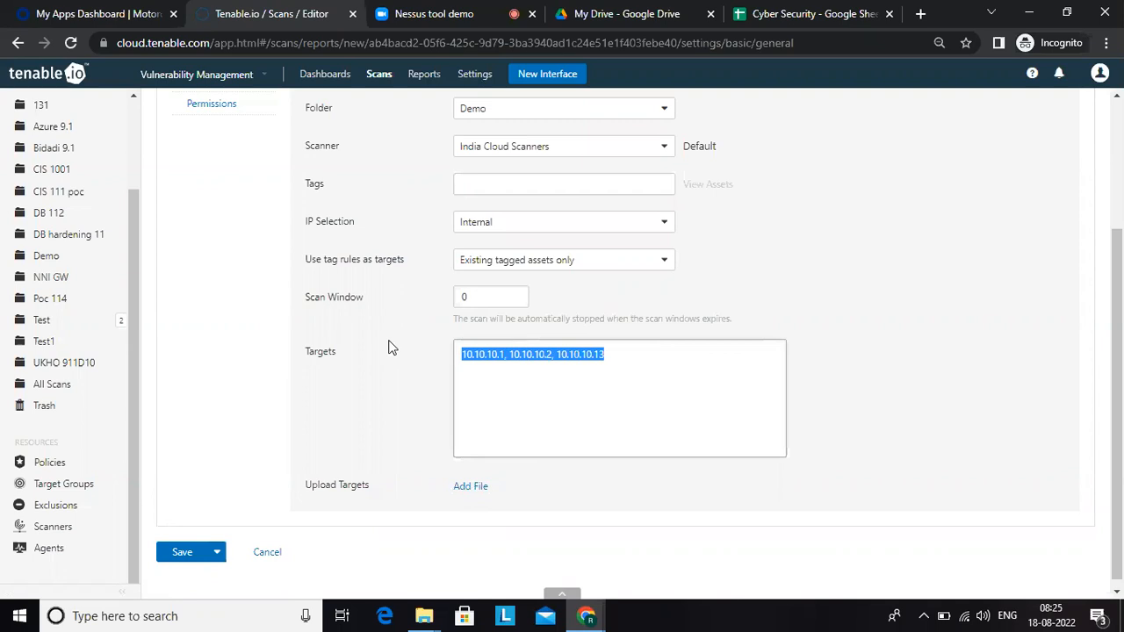
pyautogui.write('10.10.10.1')
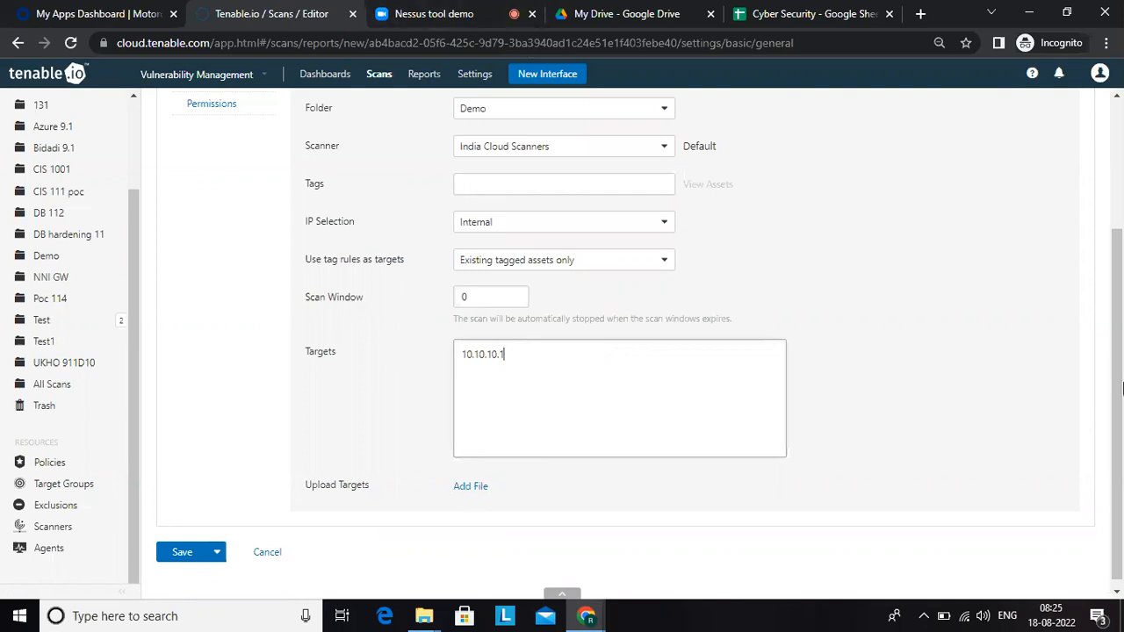
pyautogui.scroll(2, 1115, 388)
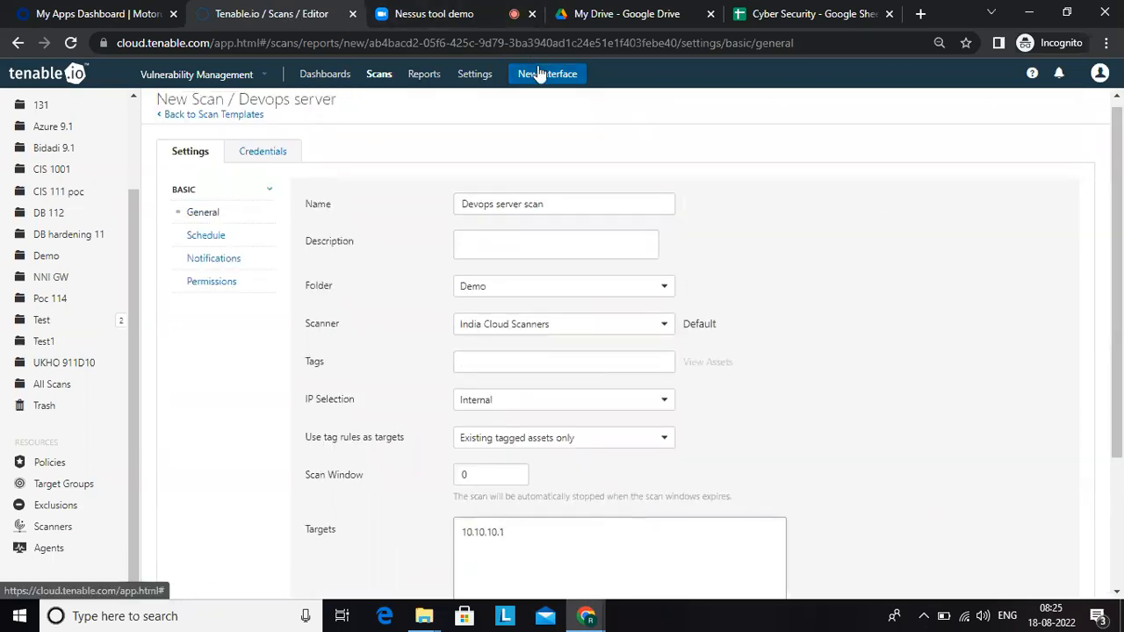
# Step: Switch to the Cyber Security Google Sheet and begin cell E252 with "Enter the name of the scan rule, decription of the scan rule,"
pyautogui.click(812, 20)
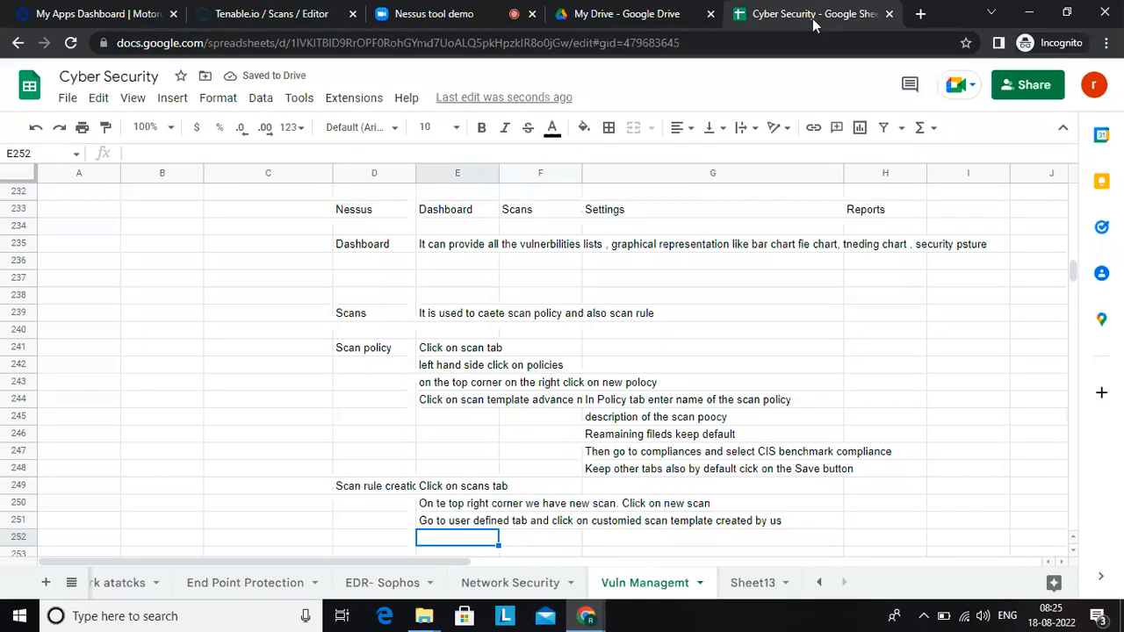
pyautogui.write('Cre')
pyautogui.press('BackSpace')
pyautogui.press('BackSpace')
pyautogui.press('BackSpace')
pyautogui.write('Ent')
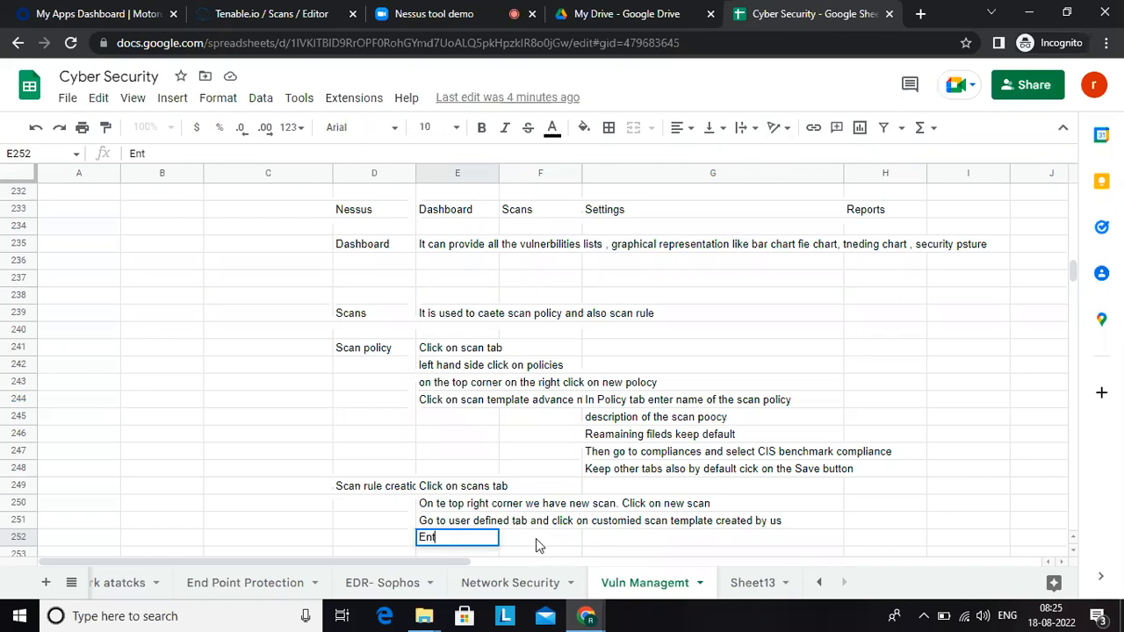
pyautogui.write('er the name ')
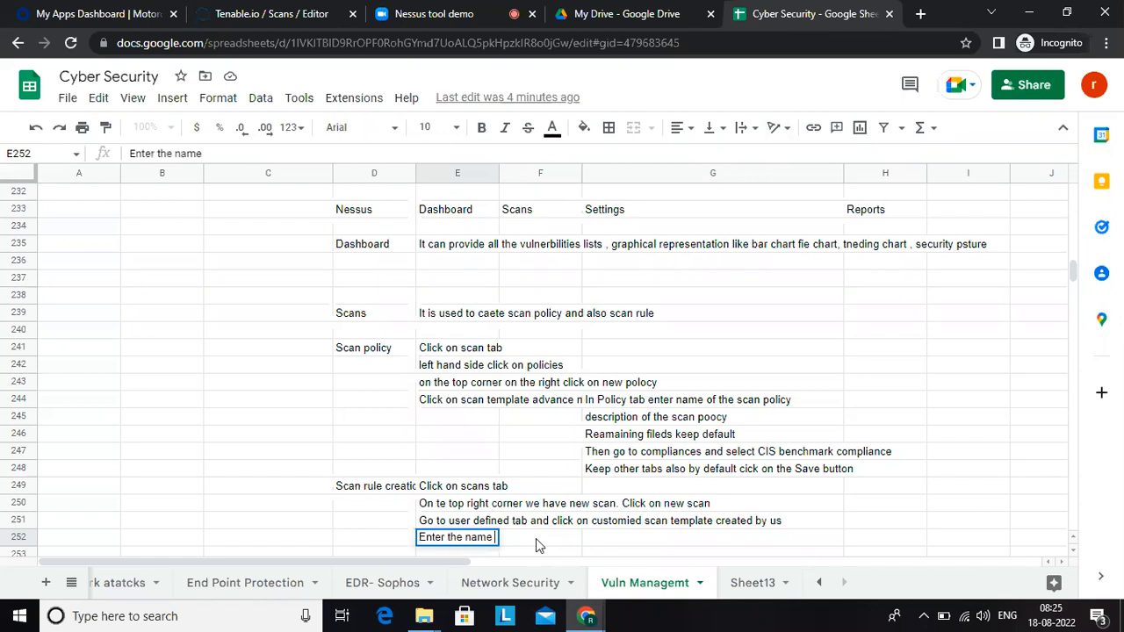
pyautogui.write('of the scan rule, decription of the scan rule,')
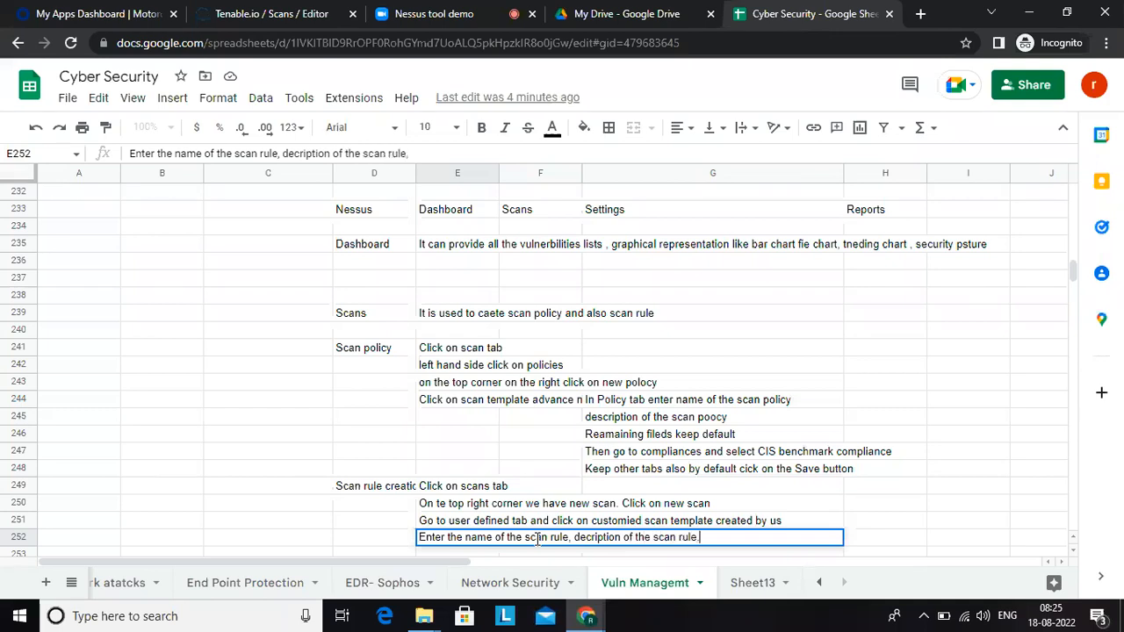
pyautogui.write(' folder informatin, scanner')
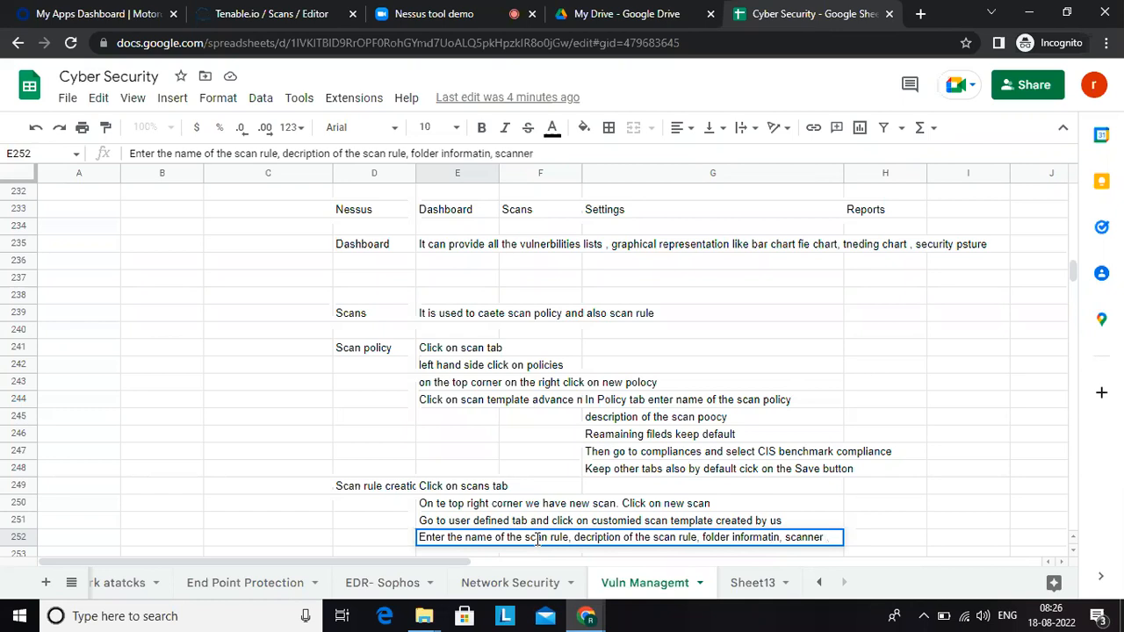
# Step: Complete the E252 note with "folder informatin, select the scanner and select Target ip addresses"
pyautogui.press('BackSpace')
pyautogui.press('BackSpace')
pyautogui.press('BackSpace')
pyautogui.press('BackSpace')
pyautogui.press('BackSpace')
pyautogui.press('BackSpace')
pyautogui.press('BackSpace')
pyautogui.write('select the scan')
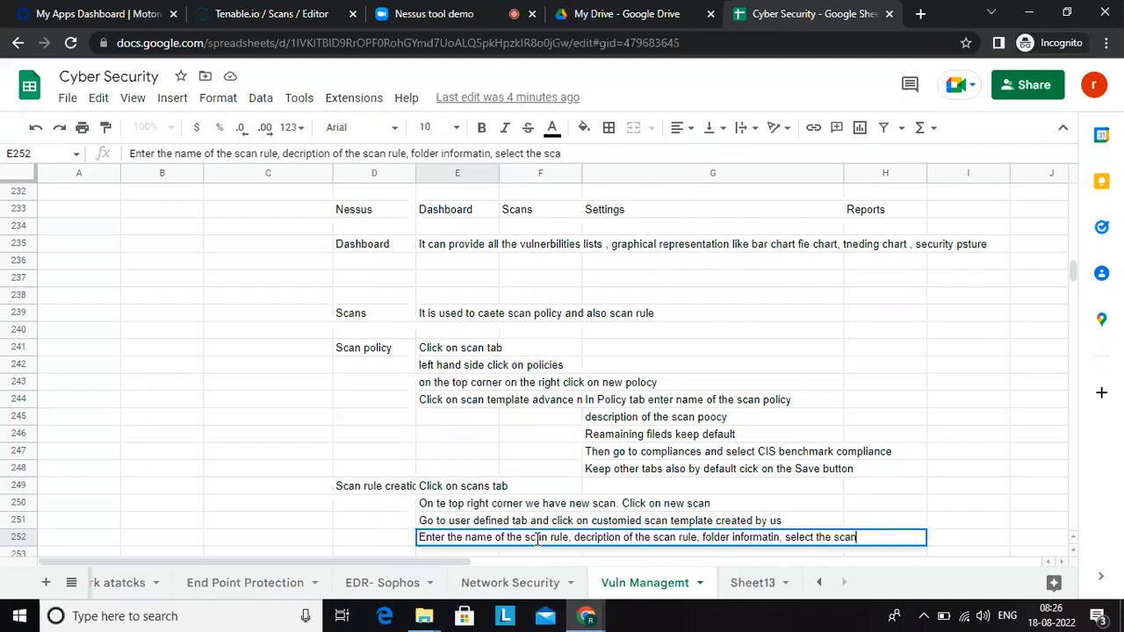
pyautogui.write('ner and select ')
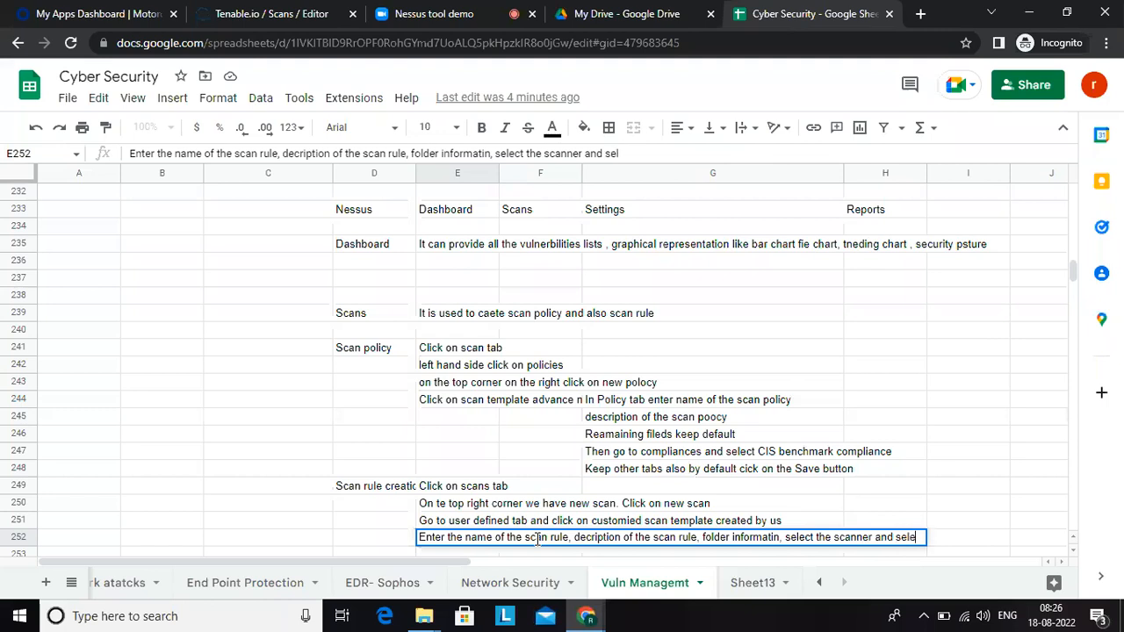
pyautogui.write('Target')
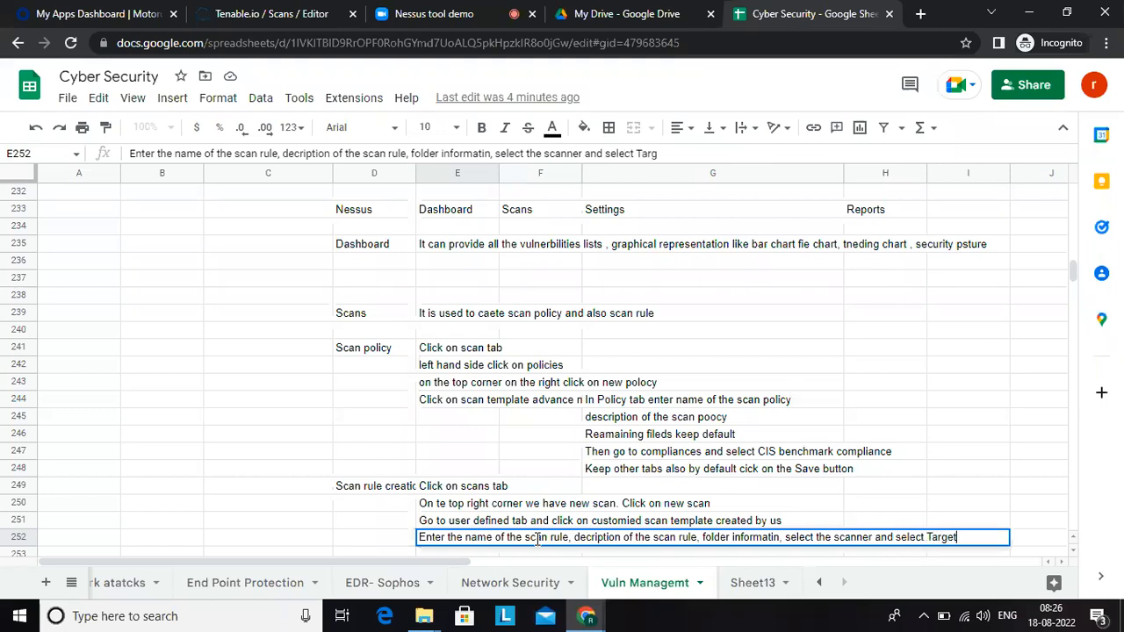
pyautogui.write(' ip addresses')
pyautogui.press('Return')
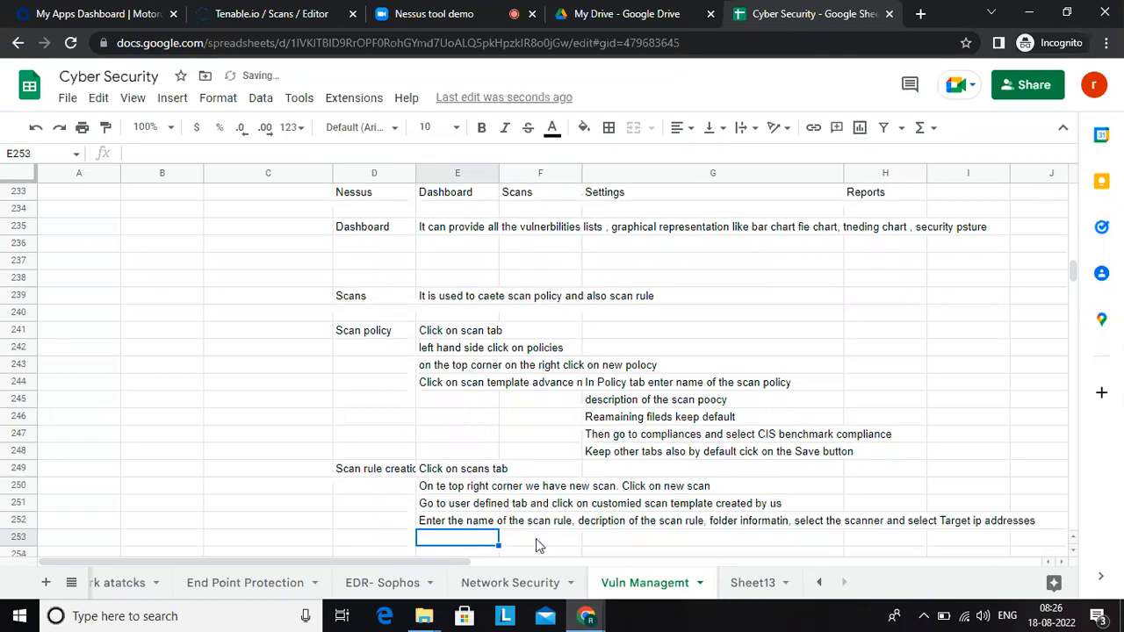
# Step: Add "clic ok save" in cell E253 as the closing instruction of the scan rule procedure
pyautogui.write('click p')
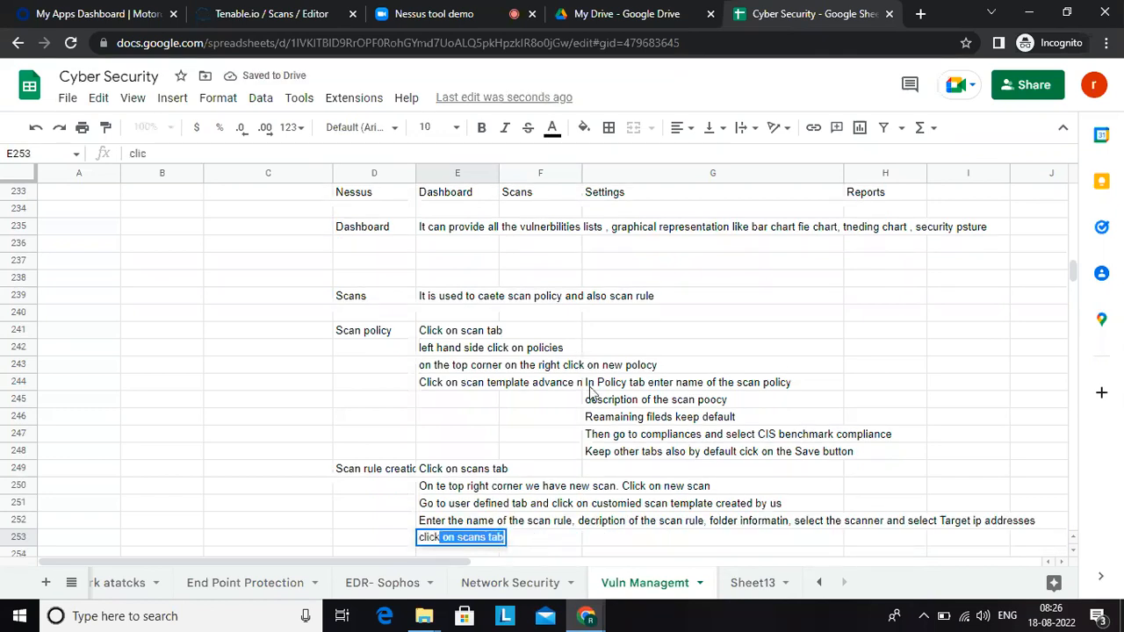
pyautogui.press('BackSpace')
pyautogui.press('BackSpace')
pyautogui.press('BackSpace')
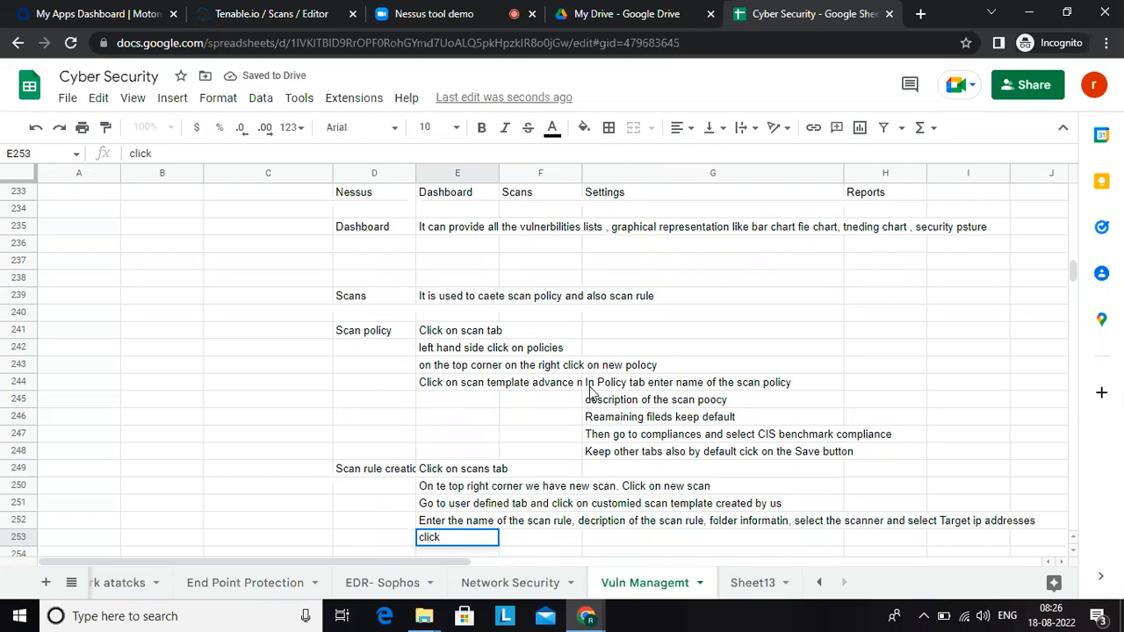
pyautogui.write('ok save')
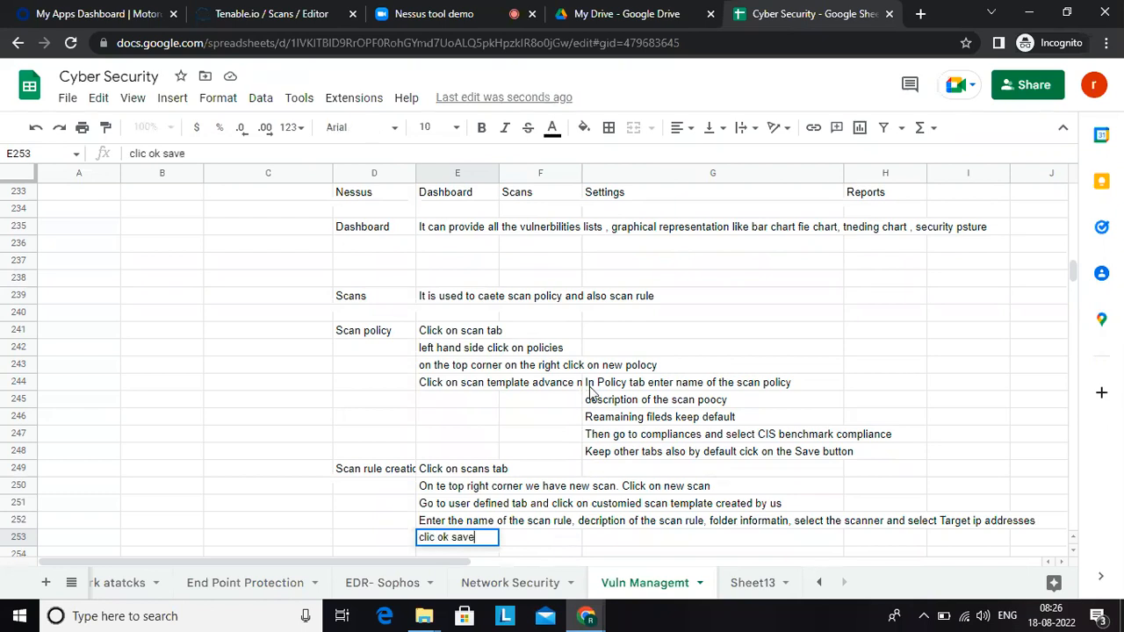
pyautogui.press('Return')
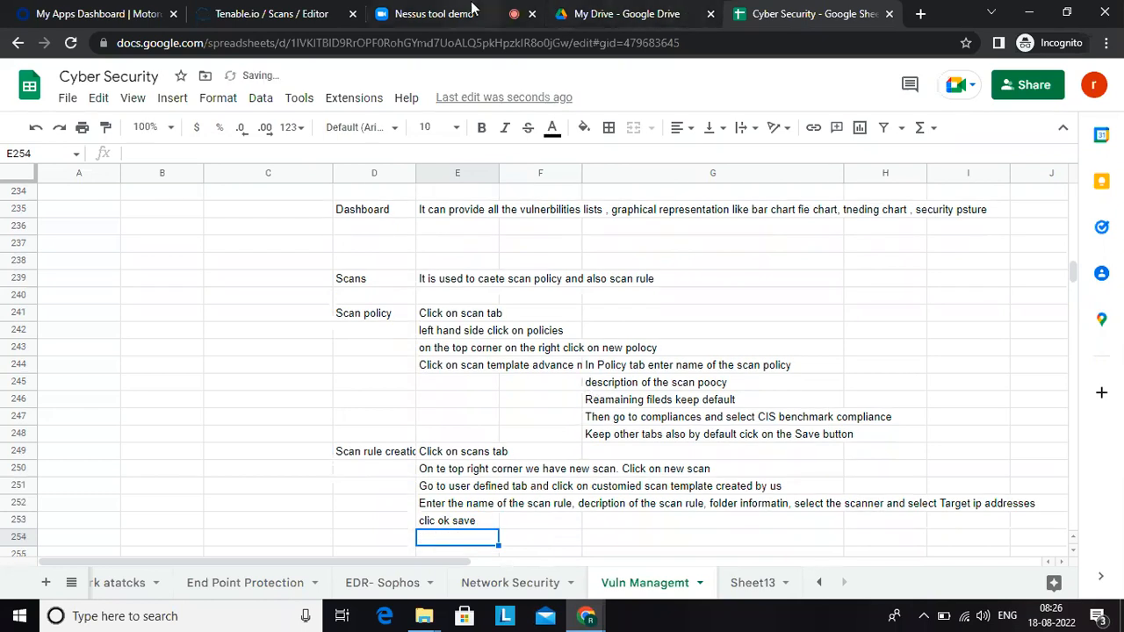
# Step: Return to Tenable.io and enable a monthly schedule for the Devops server scan, starting 08/30/2022
pyautogui.click(307, 14)
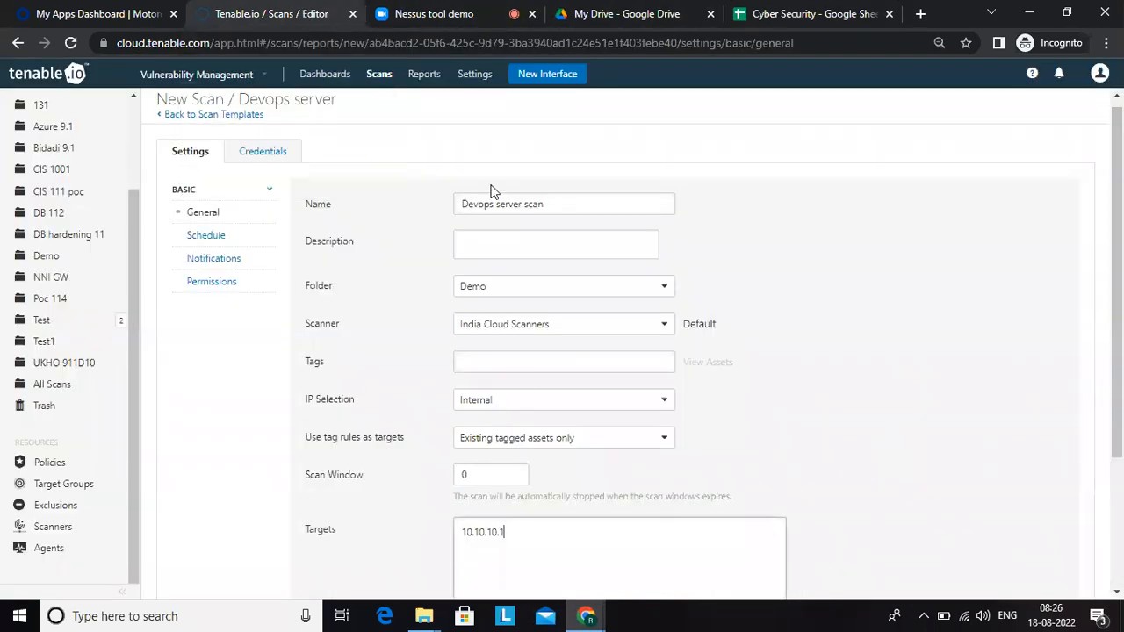
pyautogui.click(221, 237)
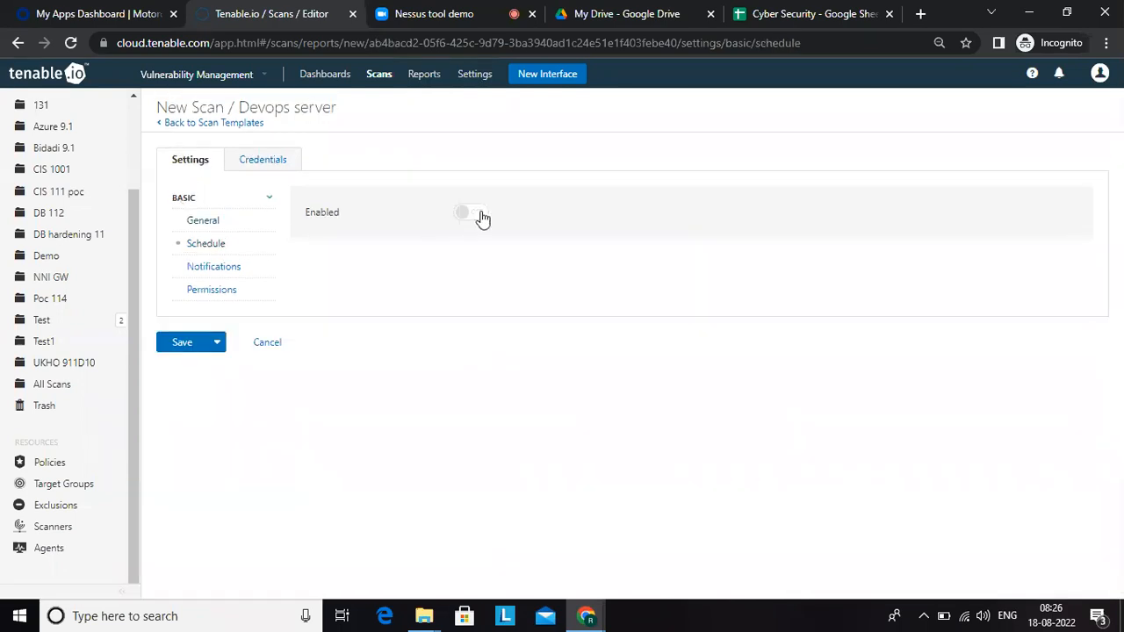
pyautogui.click(474, 214)
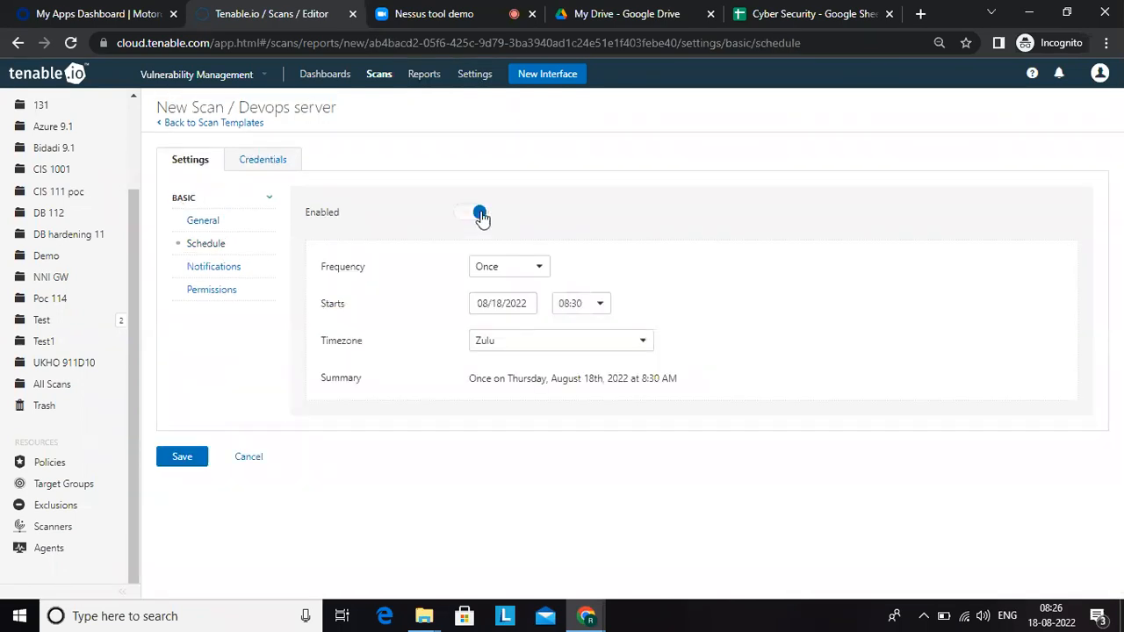
pyautogui.click(536, 267)
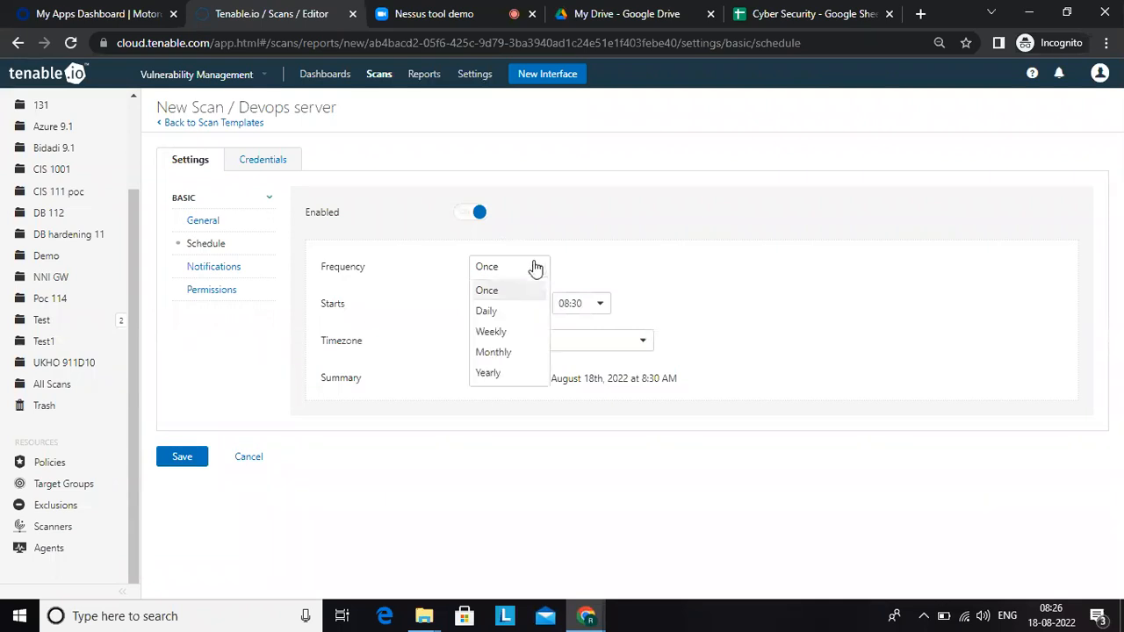
pyautogui.click(498, 352)
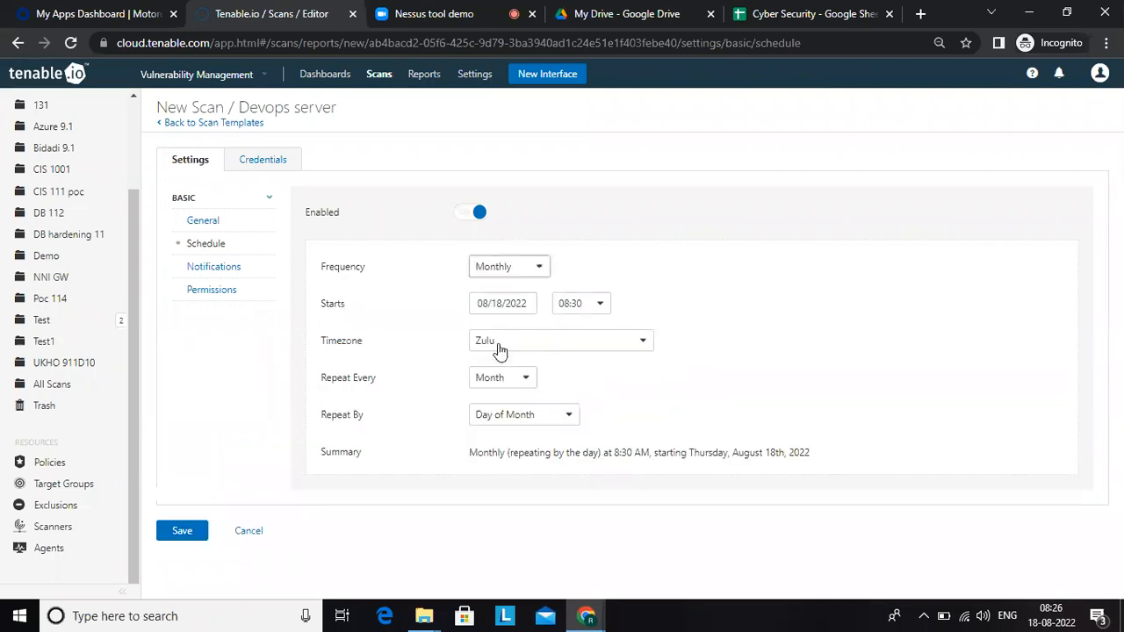
pyautogui.click(518, 303)
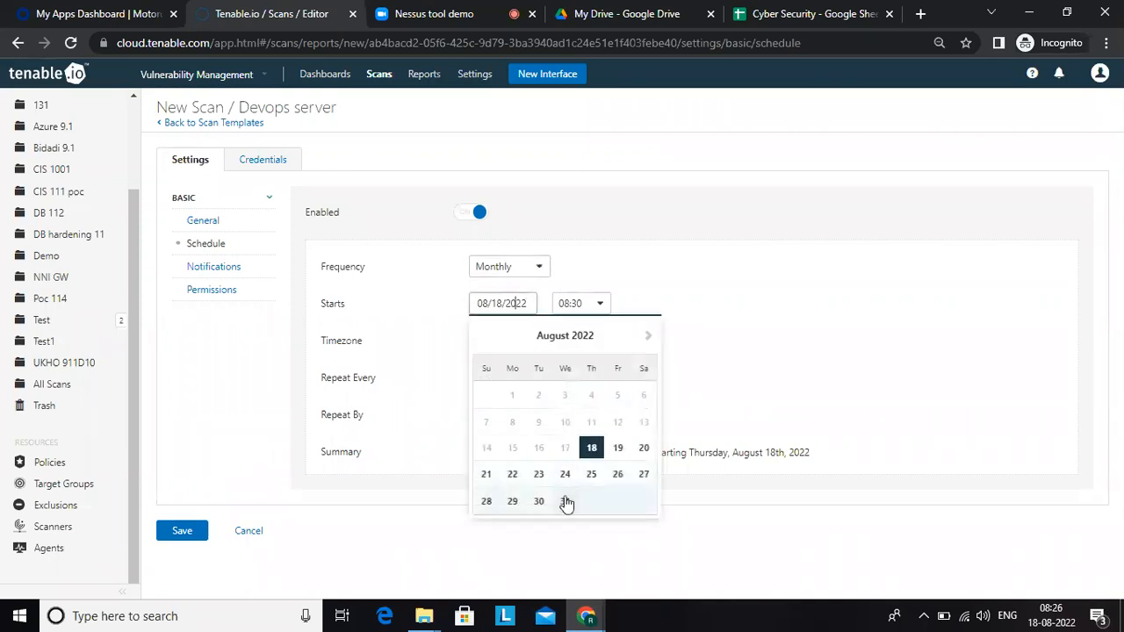
pyautogui.click(539, 501)
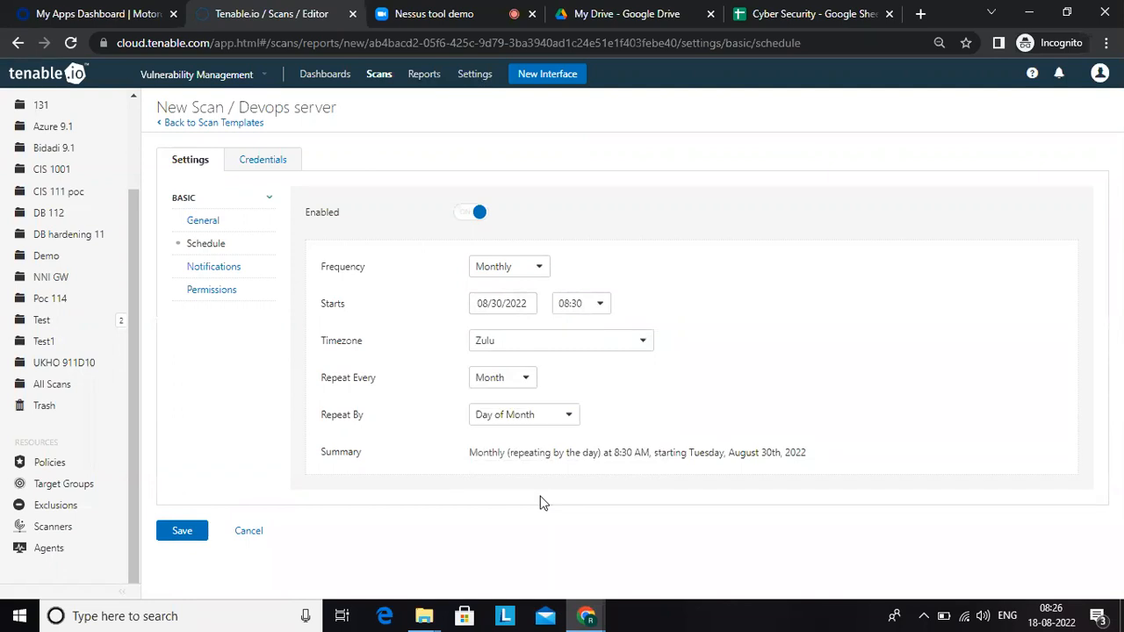
# Step: Search the schedule's timezone options for "india" and look through the matching entries
pyautogui.click(602, 345)
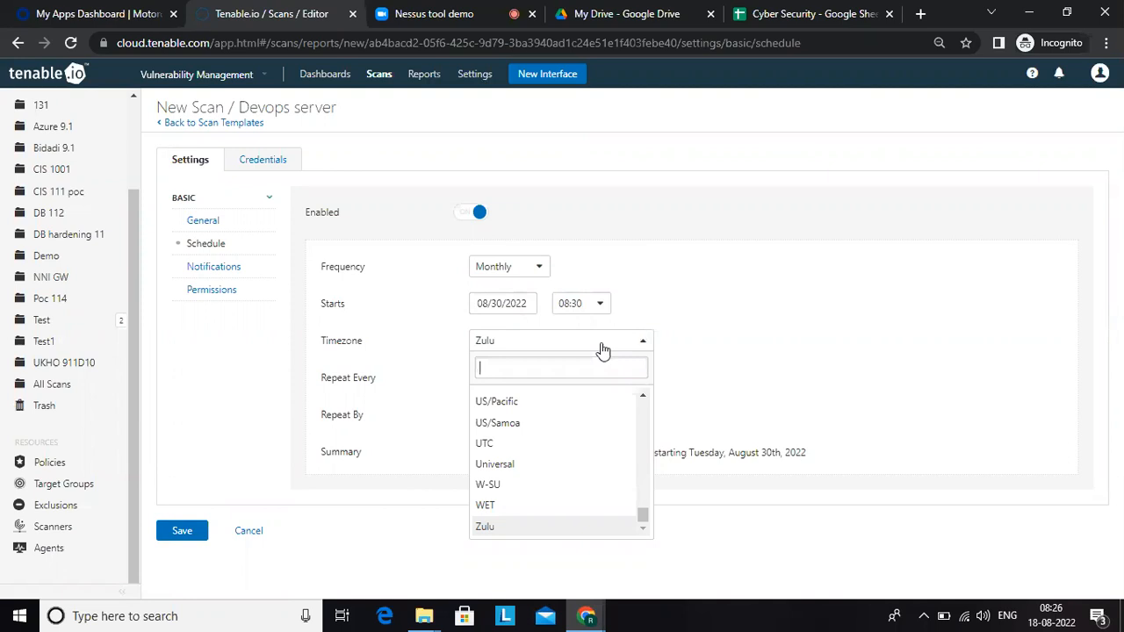
pyautogui.write('india')
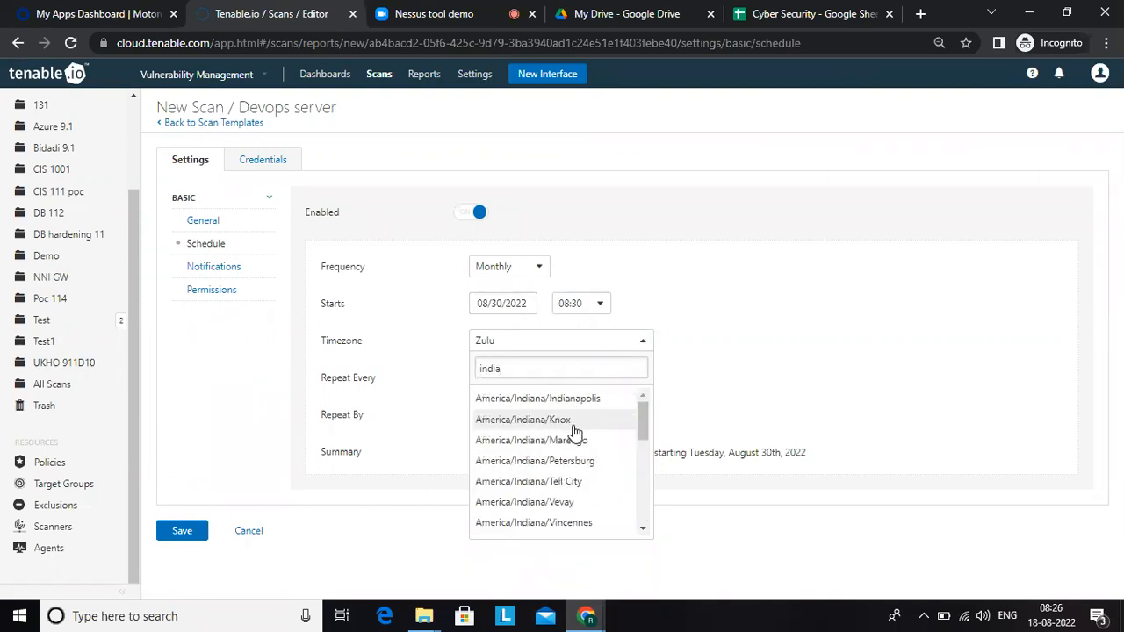
pyautogui.click(644, 531)
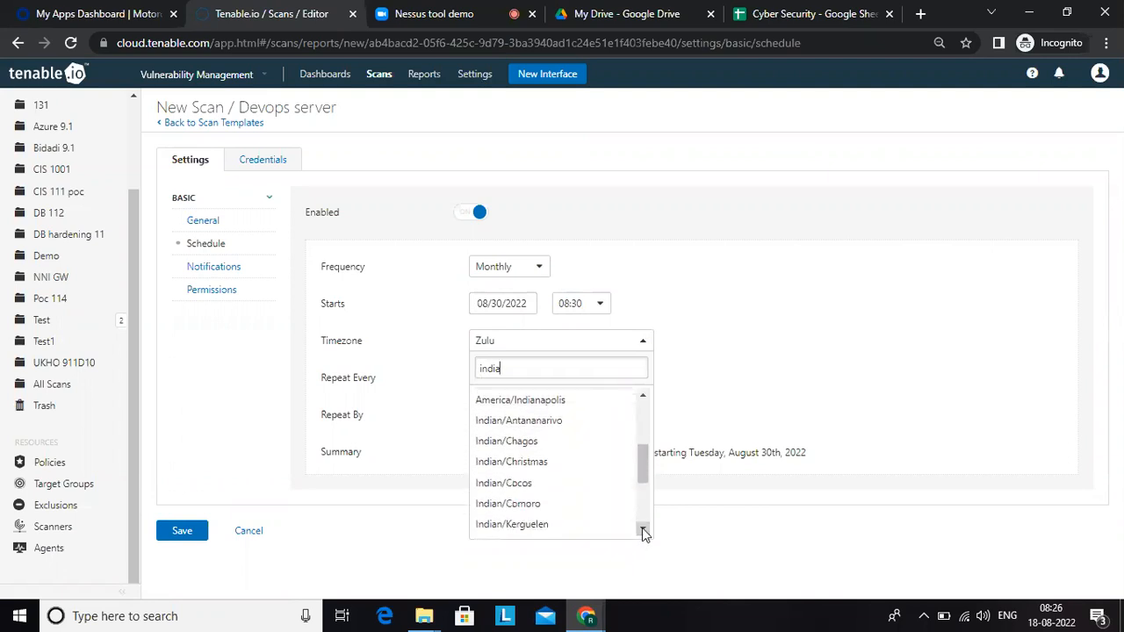
pyautogui.click(642, 529)
pyautogui.click(642, 528)
pyautogui.click(642, 529)
pyautogui.click(643, 528)
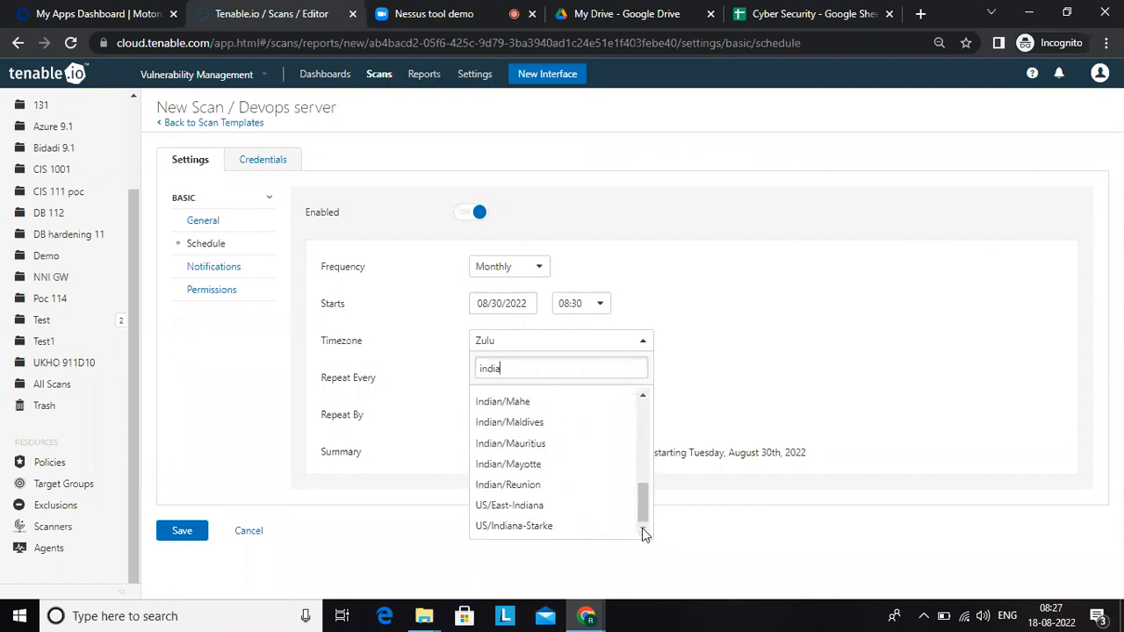
pyautogui.click(643, 397)
pyautogui.click(643, 397)
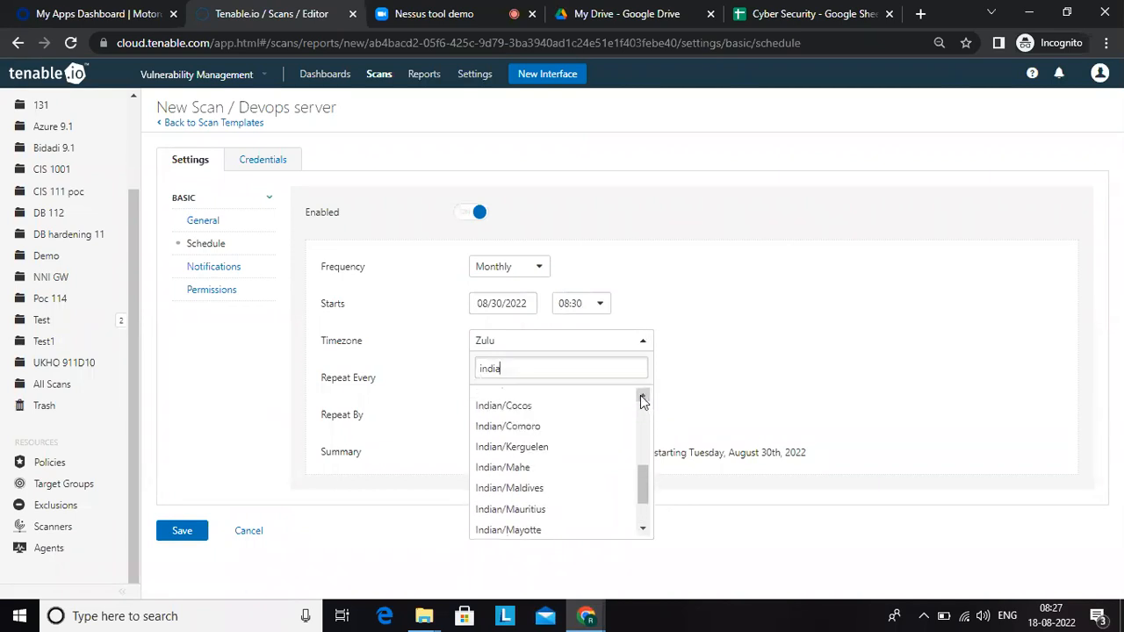
pyautogui.click(643, 397)
pyautogui.click(643, 396)
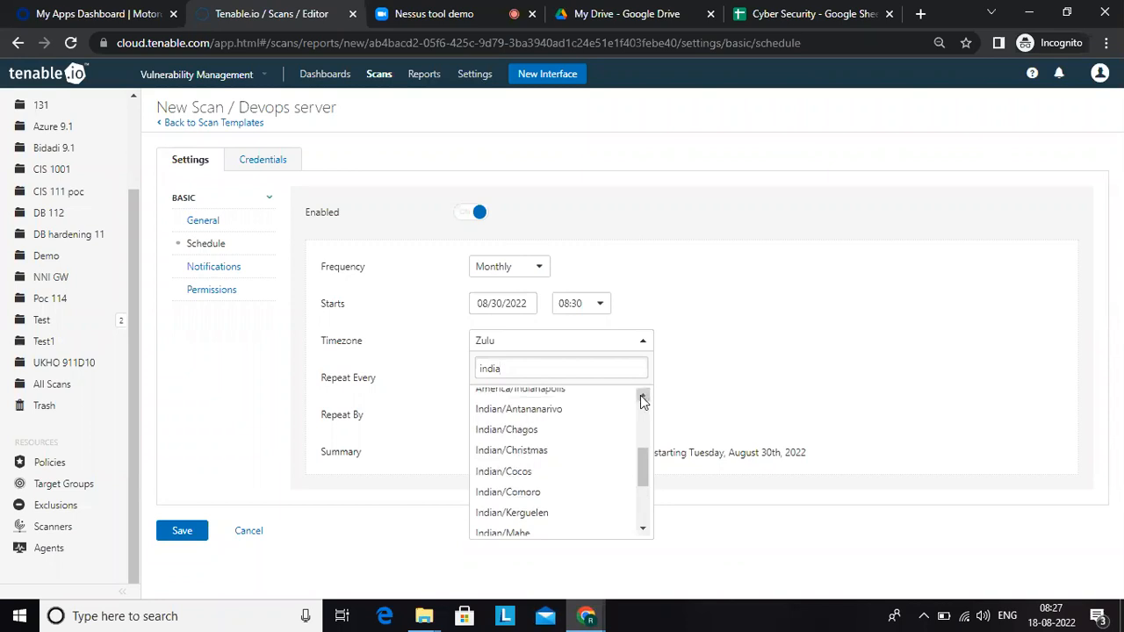
pyautogui.click(642, 397)
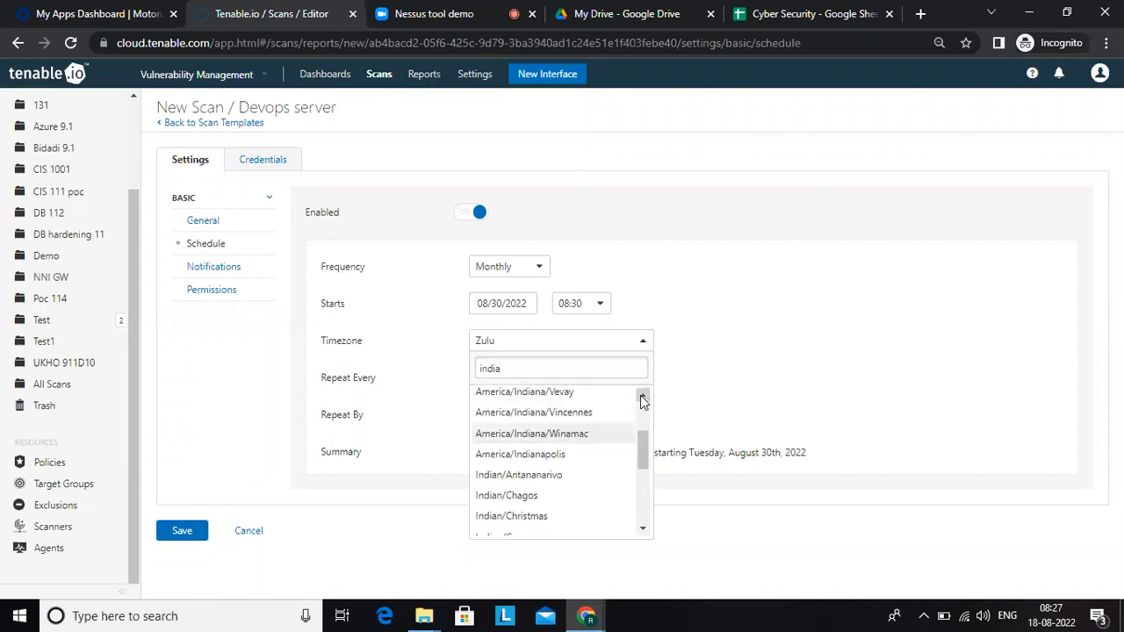
pyautogui.click(643, 397)
pyautogui.click(643, 397)
pyautogui.click(642, 397)
pyautogui.write('\\')
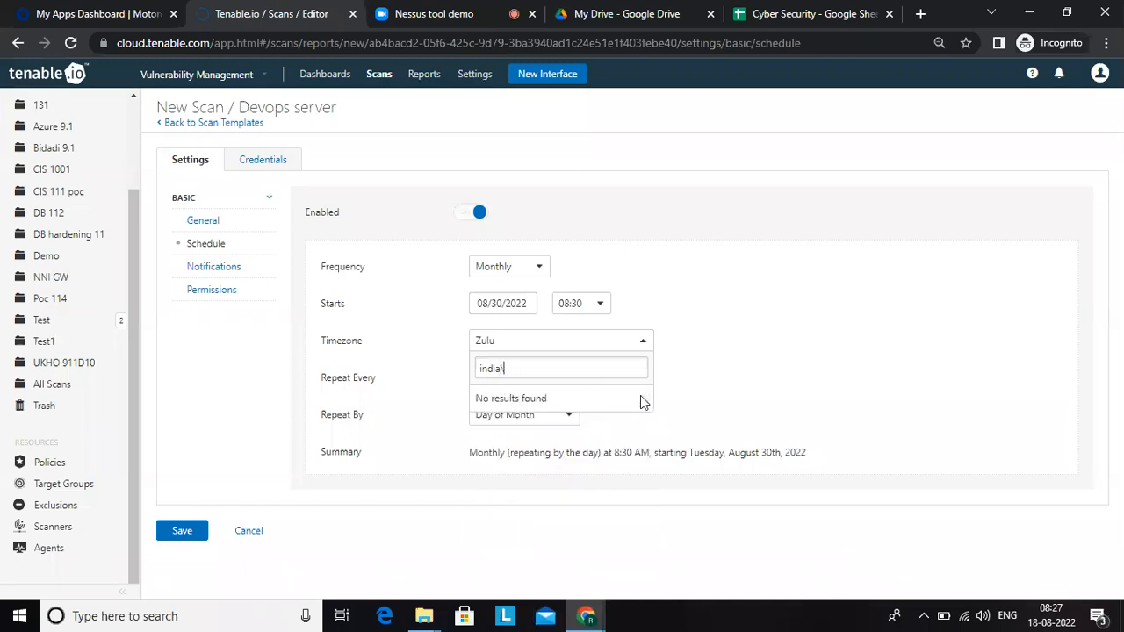
# Step: Replace the timezone search text with "mum" to look for a Mumbai entry
pyautogui.press('BackSpace')
pyautogui.press('BackSpace')
pyautogui.press('BackSpace')
pyautogui.press('BackSpace')
pyautogui.press('BackSpace')
pyautogui.press('BackSpace')
pyautogui.write('mum')
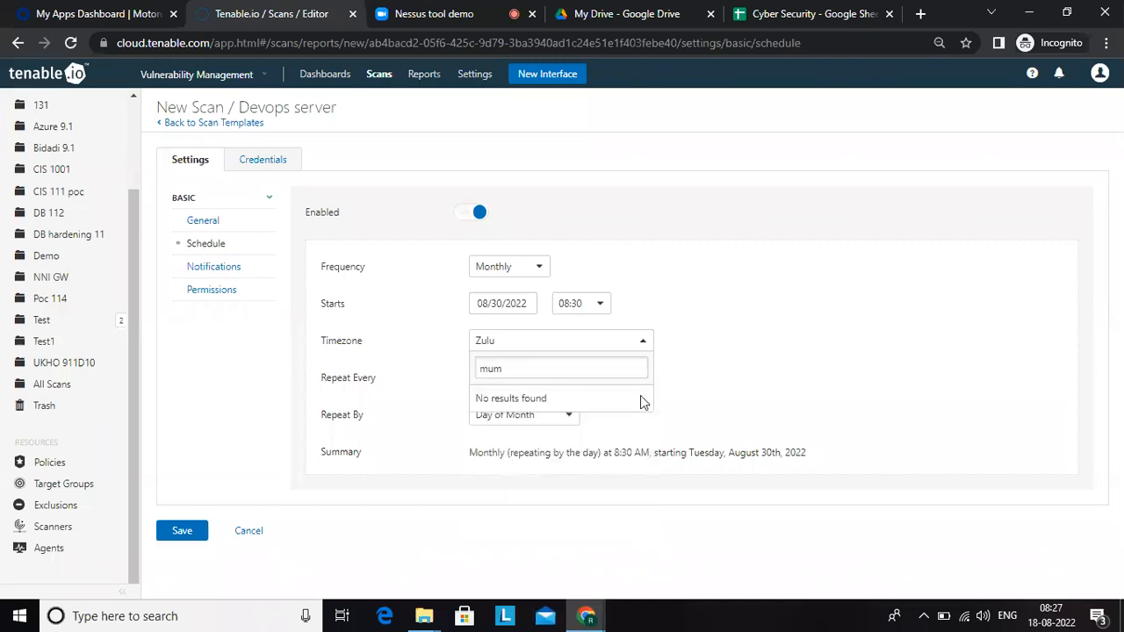
pyautogui.press('BackSpace')
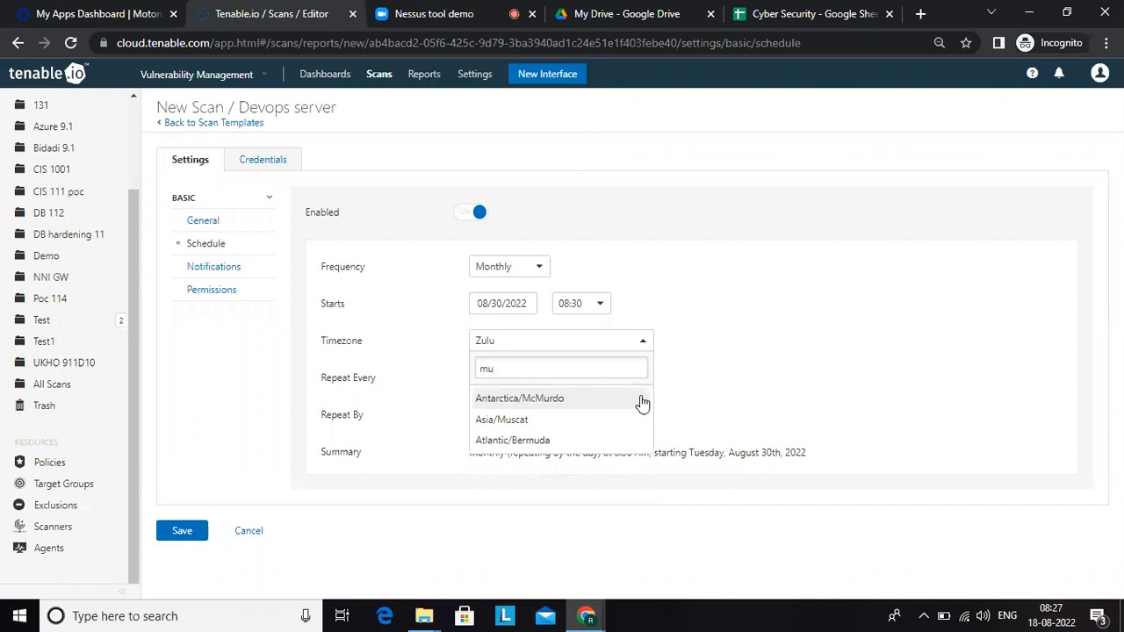
pyautogui.press('BackSpace')
pyautogui.press('BackSpace')
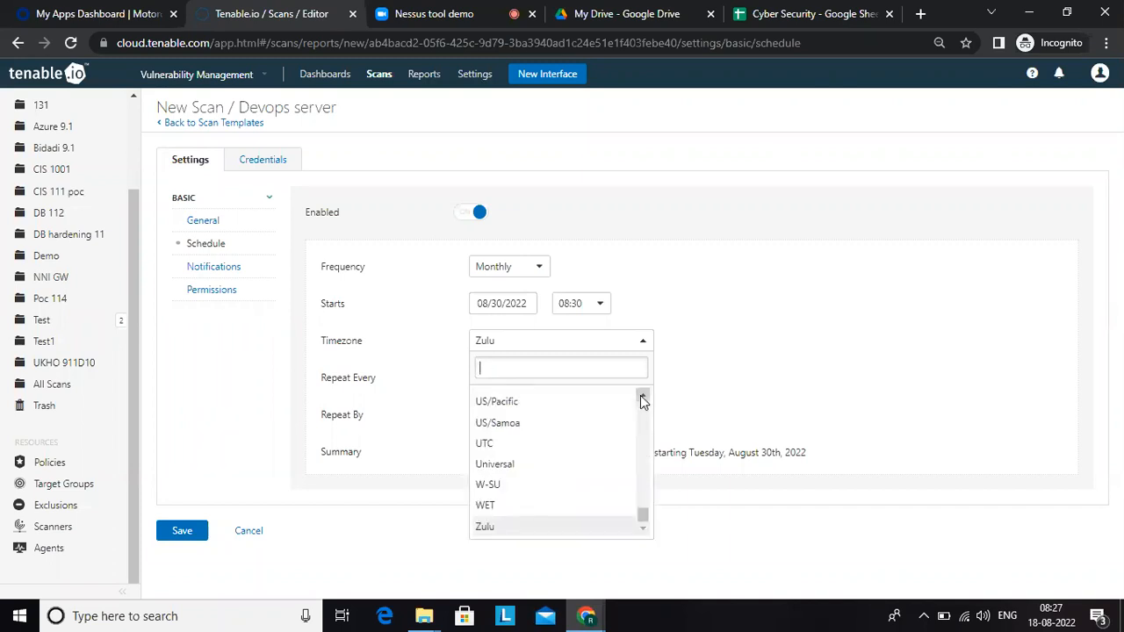
pyautogui.write('mum')
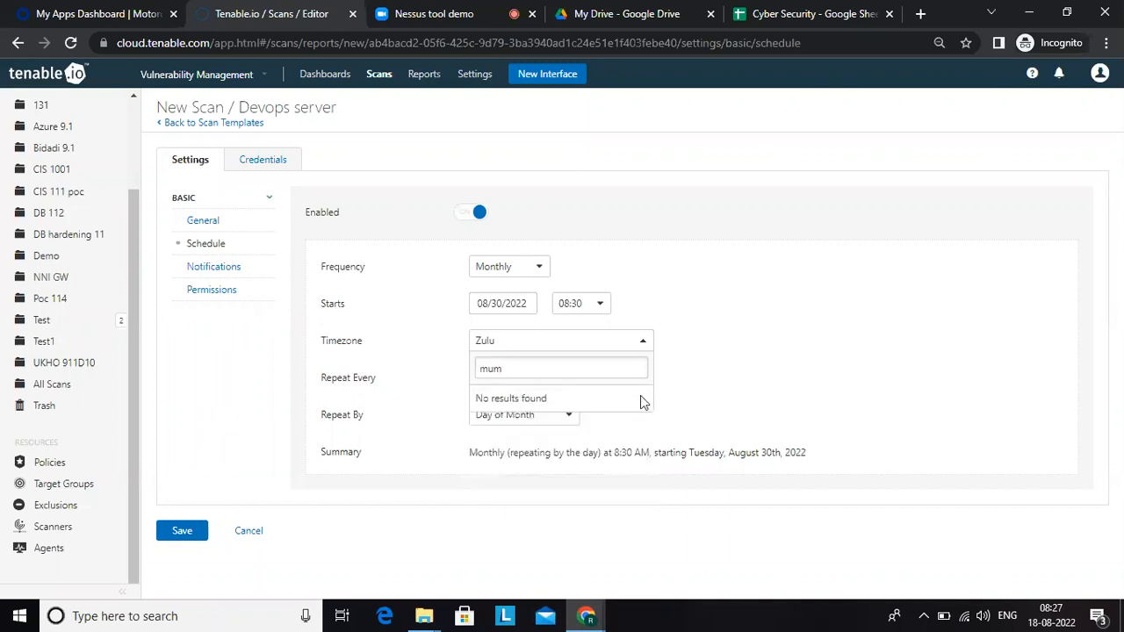
# Step: Try a timezone search for "de" in place of "mum" and clear it again
pyautogui.press('BackSpace')
pyautogui.press('BackSpace')
pyautogui.press('BackSpace')
pyautogui.write('de')
pyautogui.press('BackSpace')
pyautogui.press('BackSpace')
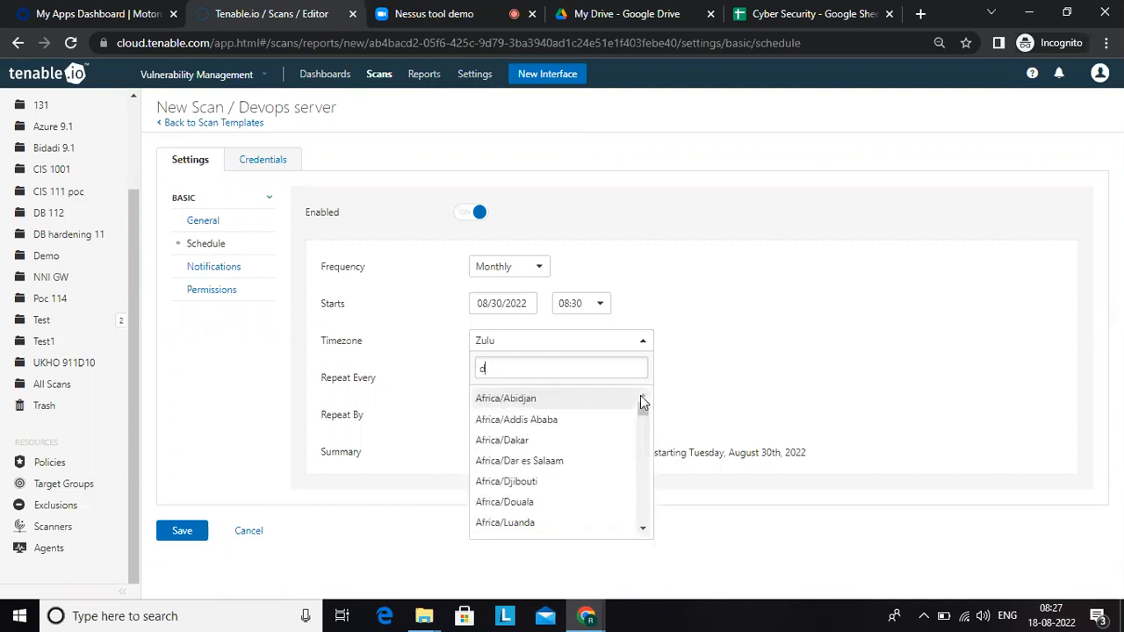
# Step: Find Asia/Kolkata among the "asia" timezones, set it for the schedule, and view the Repeat By options, keeping Day of Month
pyautogui.write('a')
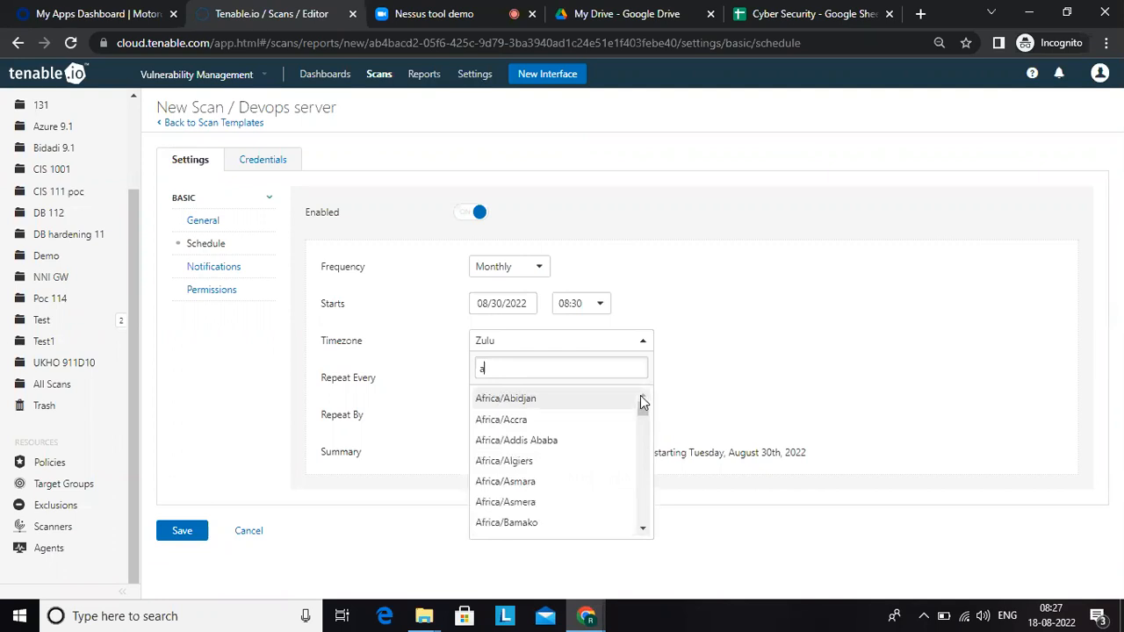
pyautogui.write('si')
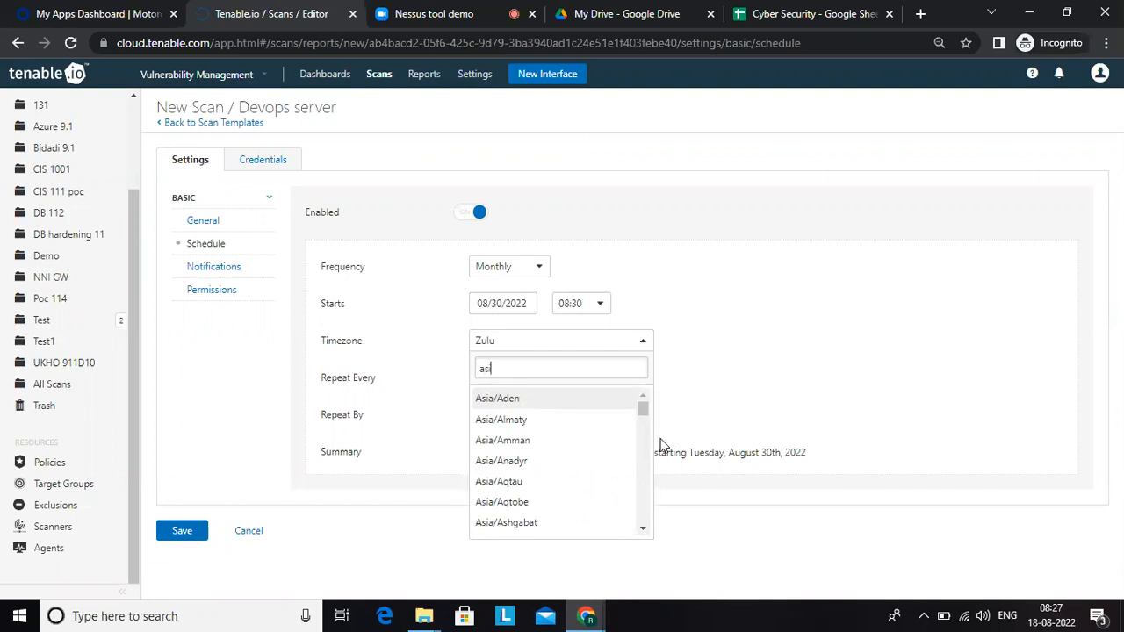
pyautogui.write('ia')
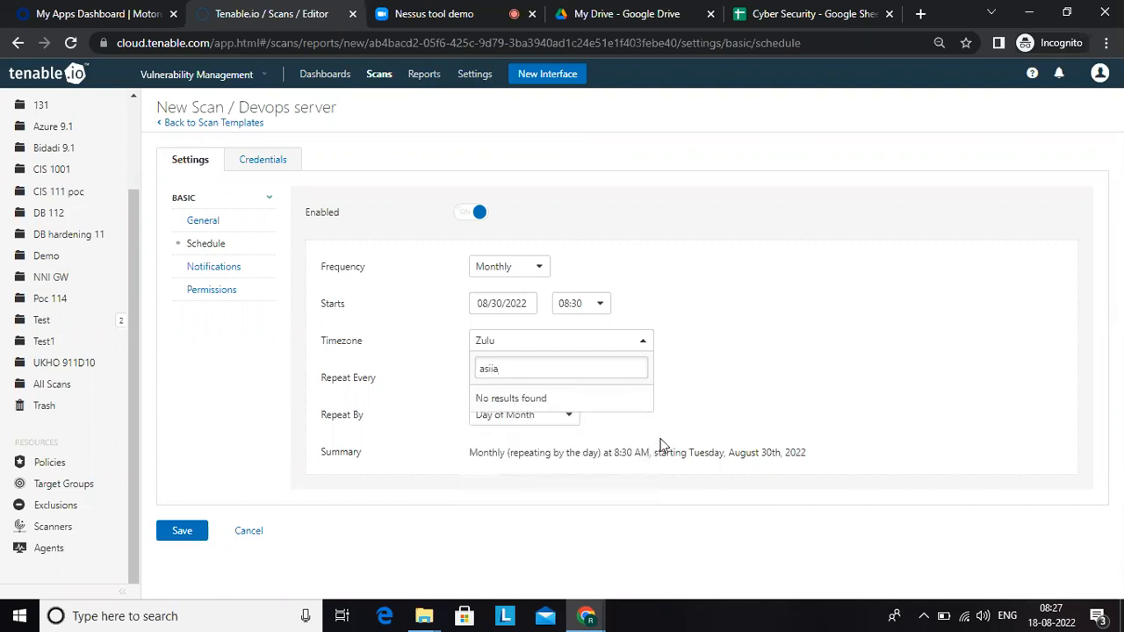
pyautogui.press('BackSpace')
pyautogui.press('BackSpace')
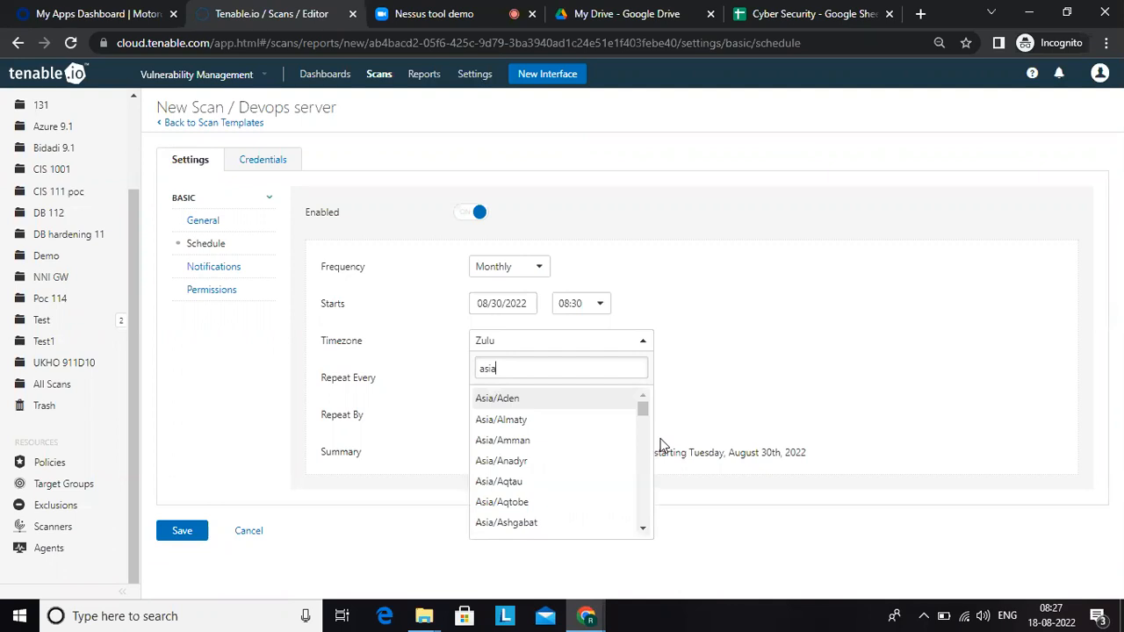
pyautogui.click(643, 529)
pyautogui.moveTo(644, 531); pyautogui.dragTo(644, 531)
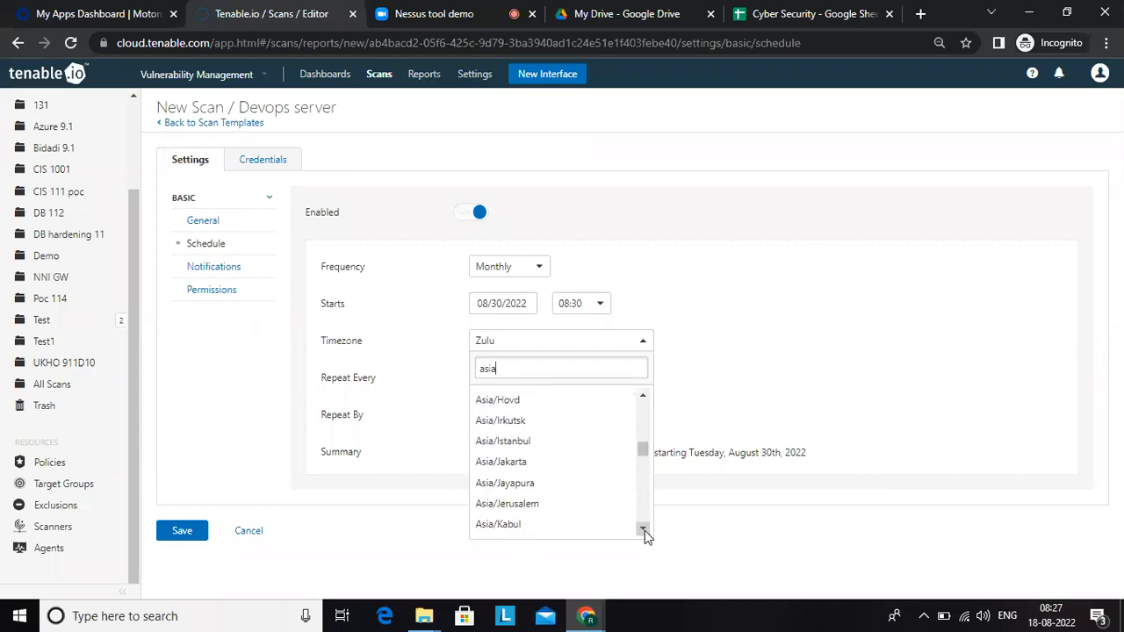
pyautogui.click(644, 530)
pyautogui.click(645, 530)
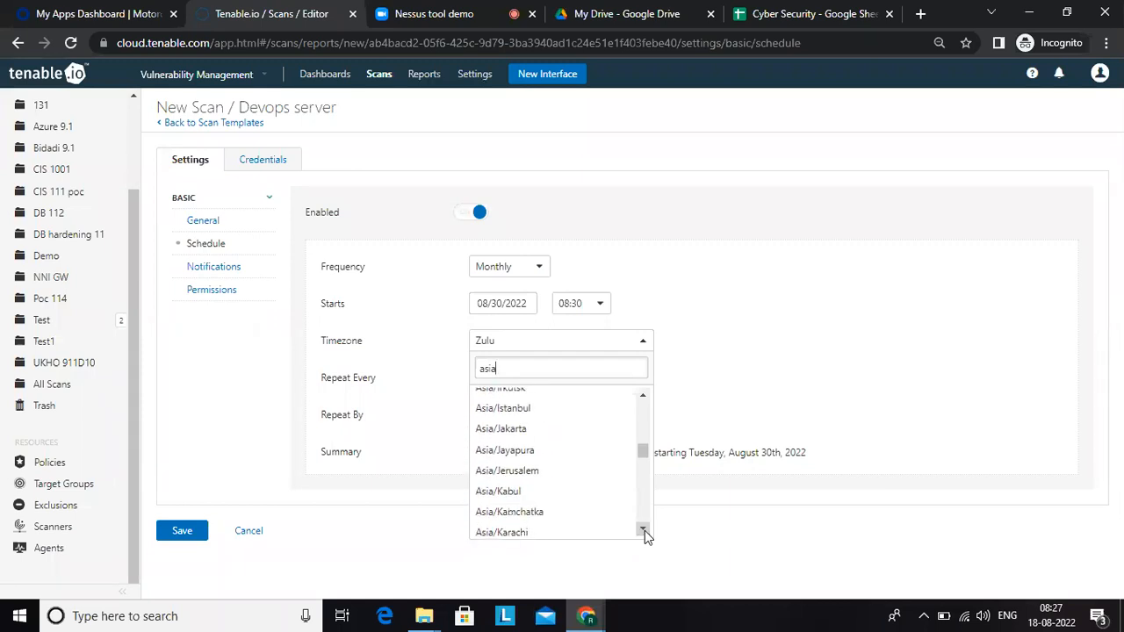
pyautogui.click(645, 530)
pyautogui.click(645, 531)
pyautogui.click(645, 530)
pyautogui.click(645, 530)
pyautogui.click(644, 531)
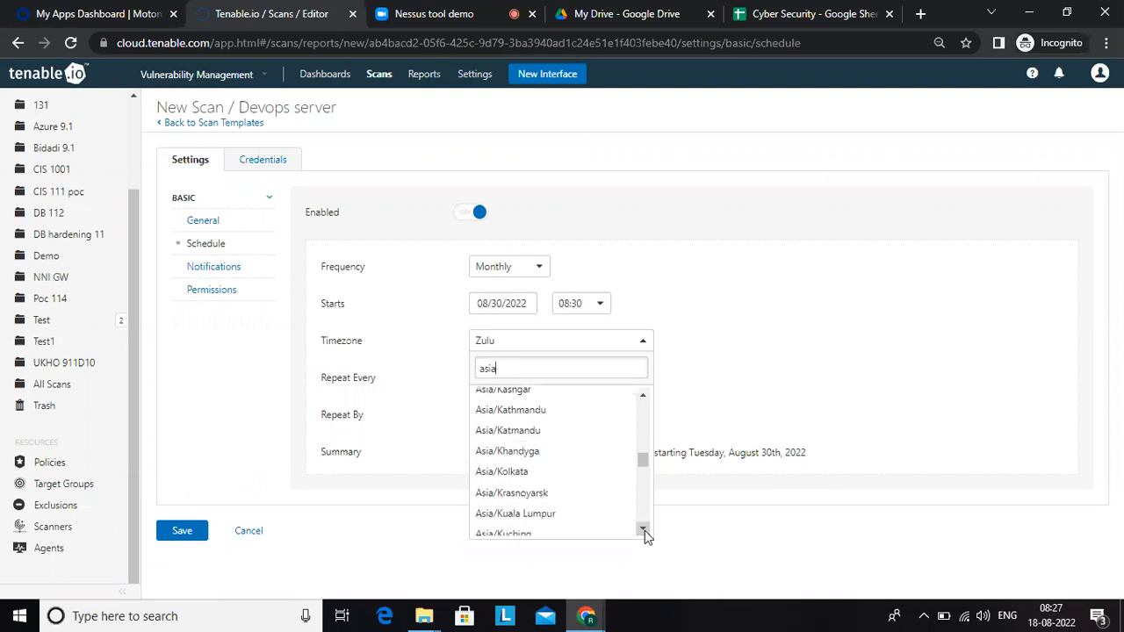
pyautogui.click(535, 475)
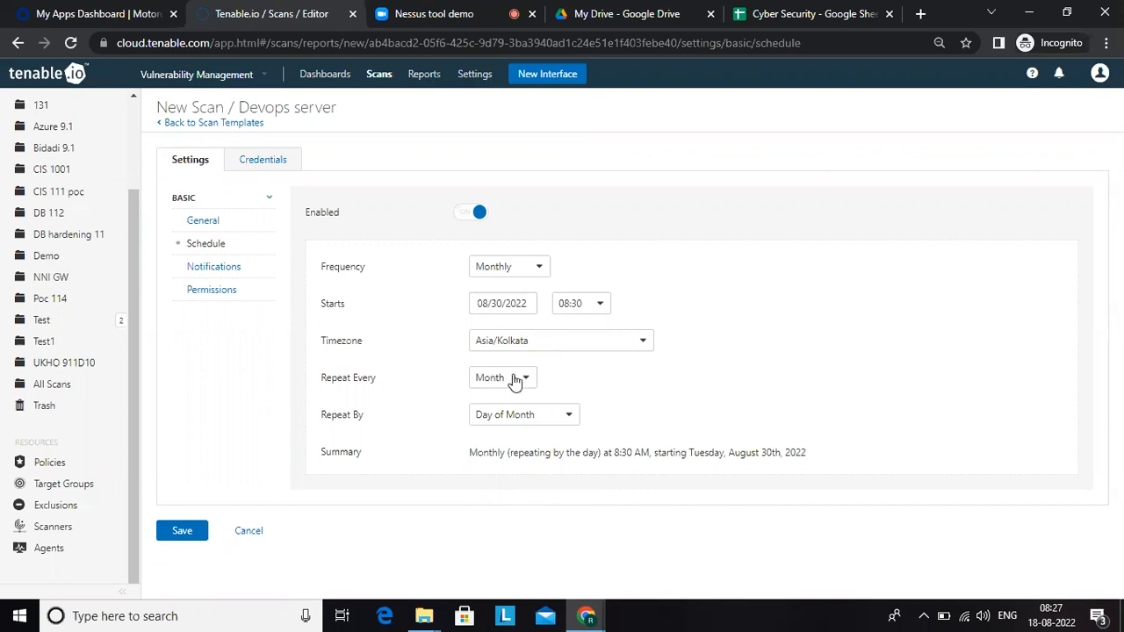
pyautogui.click(507, 428)
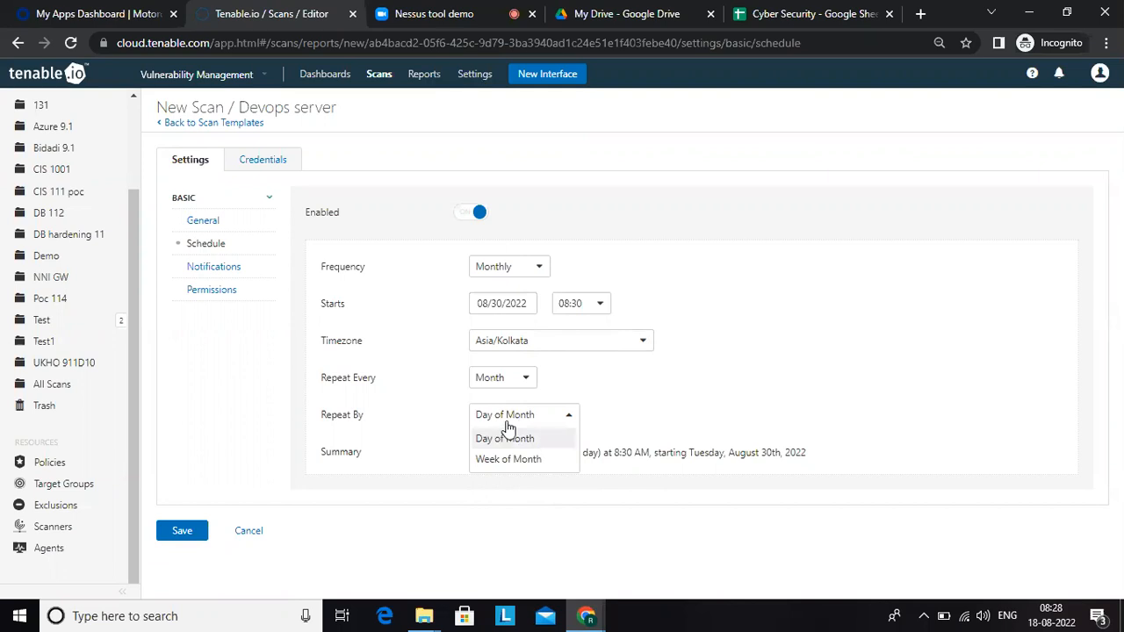
pyautogui.click(587, 524)
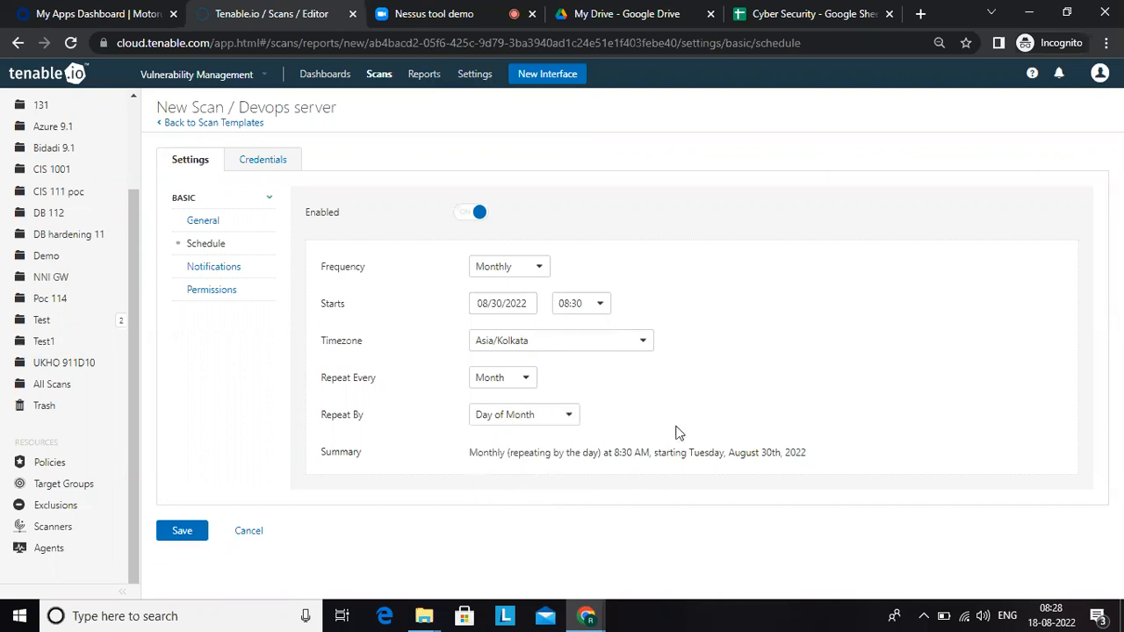
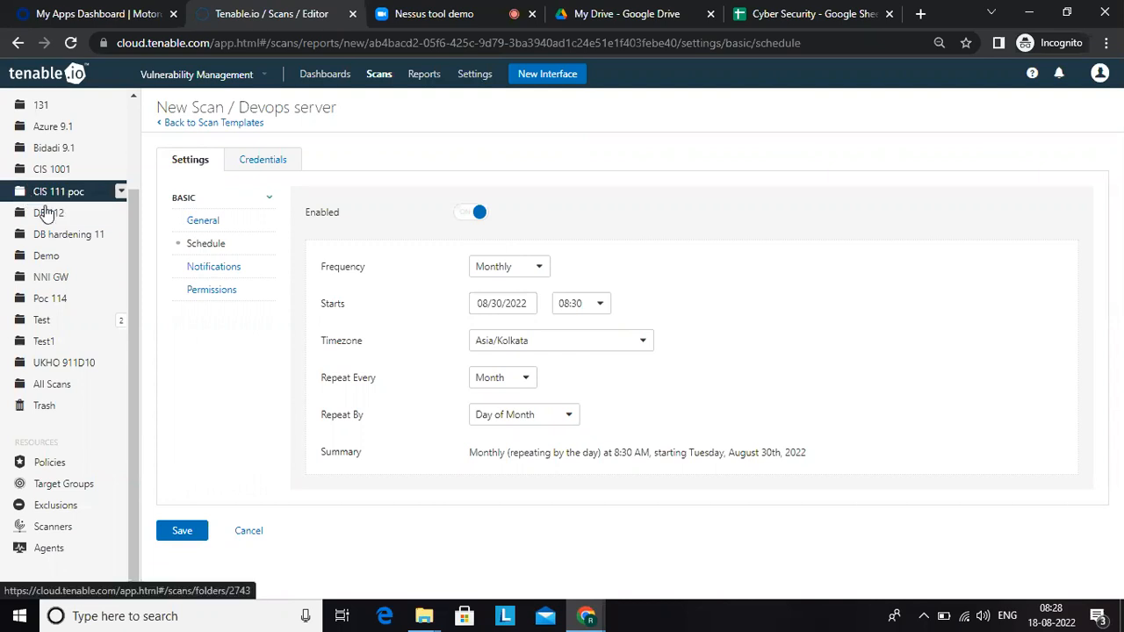
# Step: Enter the SOC e-mail address as the scan's notification recipient, leave SMS recipients blank, and view the scan's sharing permissions
pyautogui.click(216, 275)
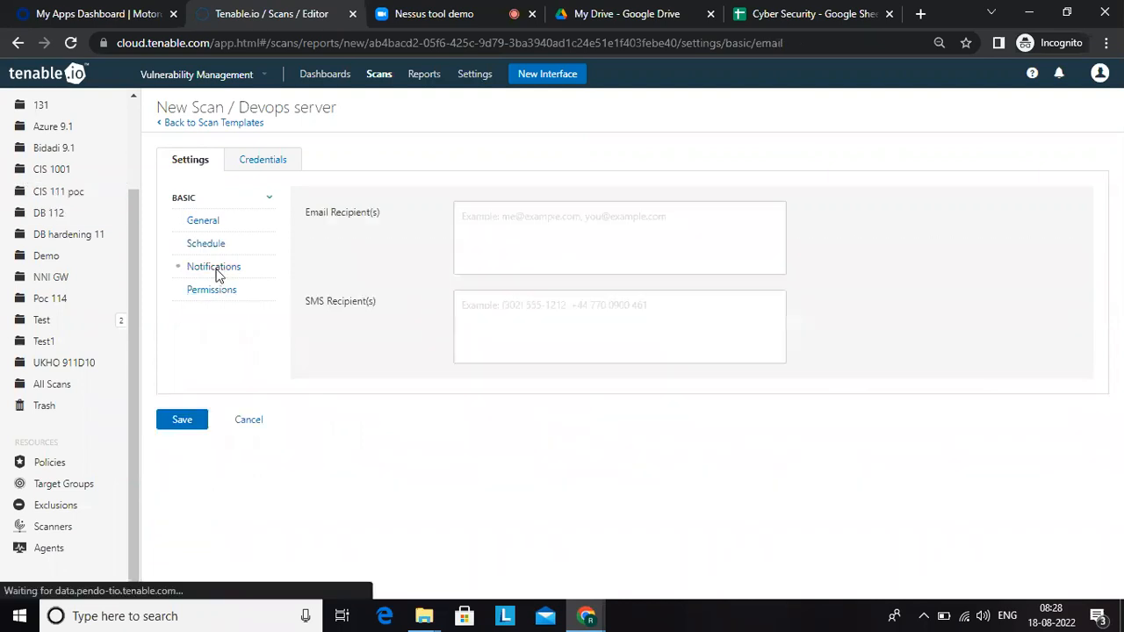
pyautogui.click(614, 222)
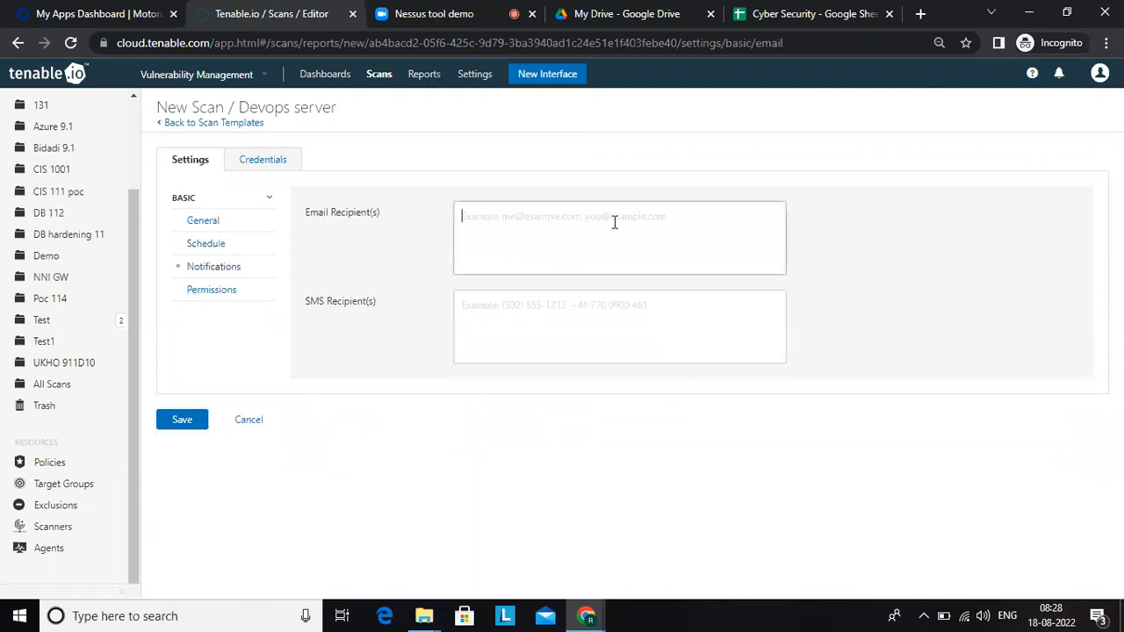
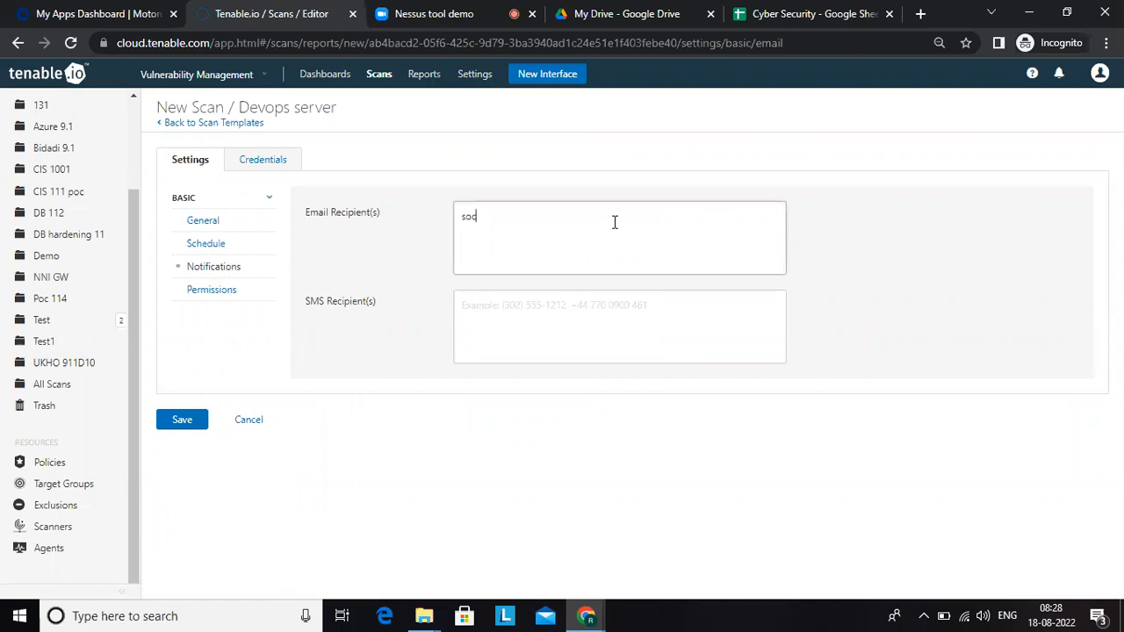
pyautogui.click(515, 324)
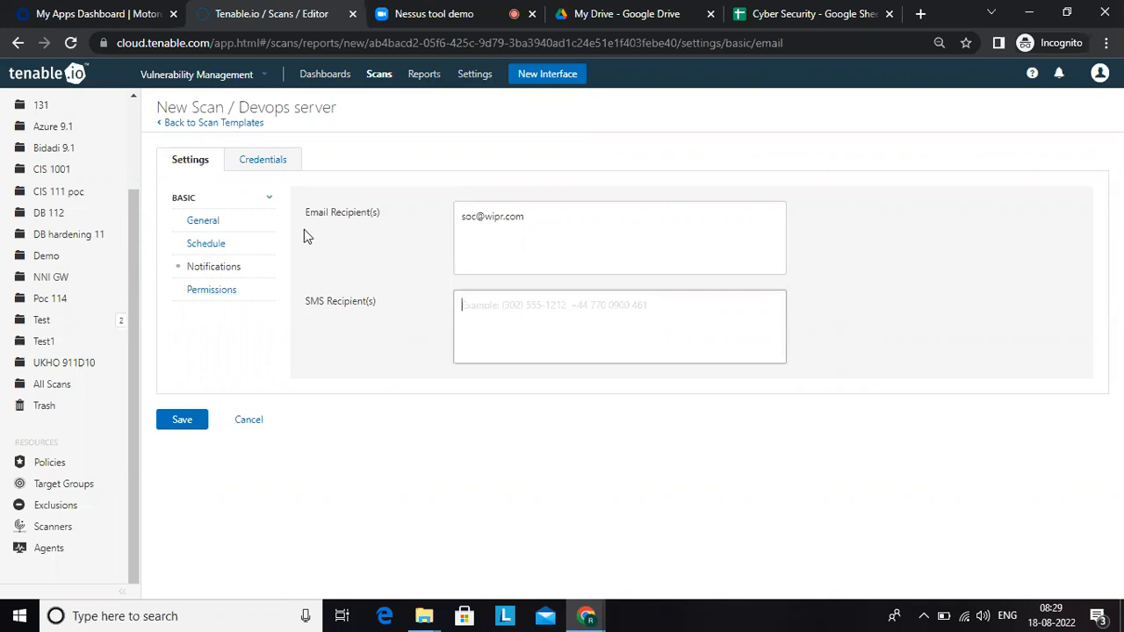
pyautogui.click(202, 289)
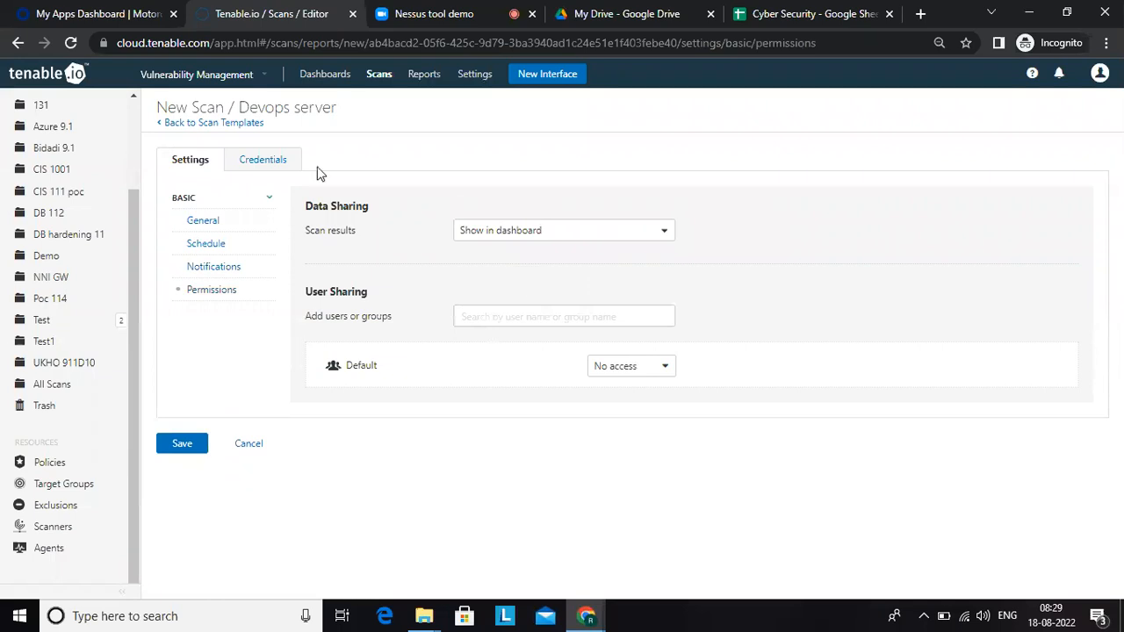
# Step: Add a Windows host credential to the scan using Password authentication, with username admin and the account password
pyautogui.click(271, 166)
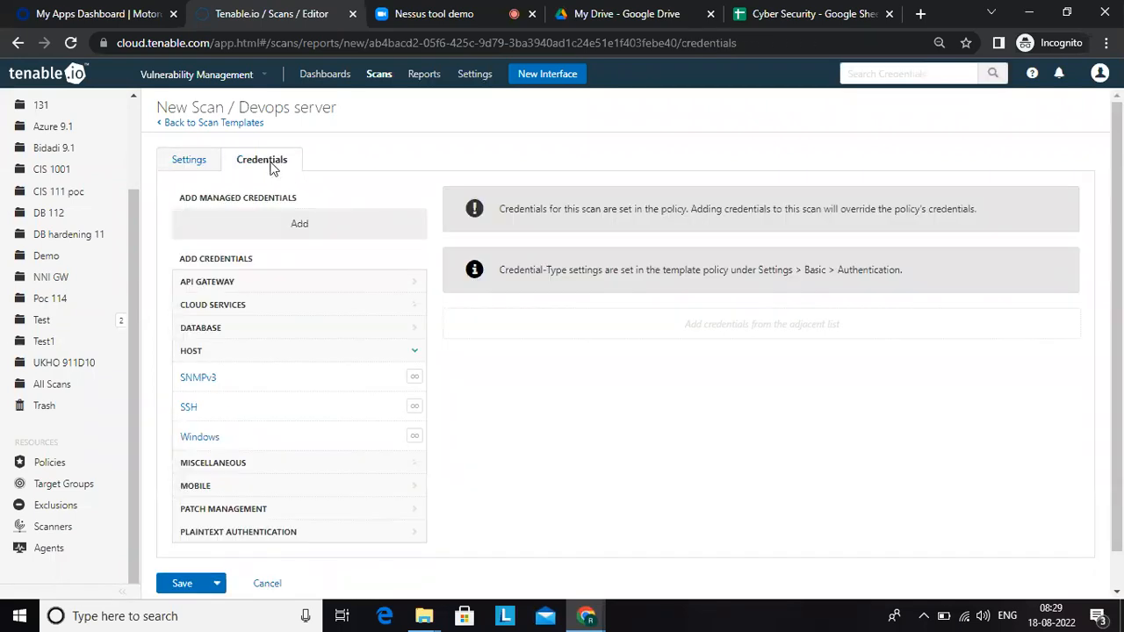
pyautogui.click(201, 437)
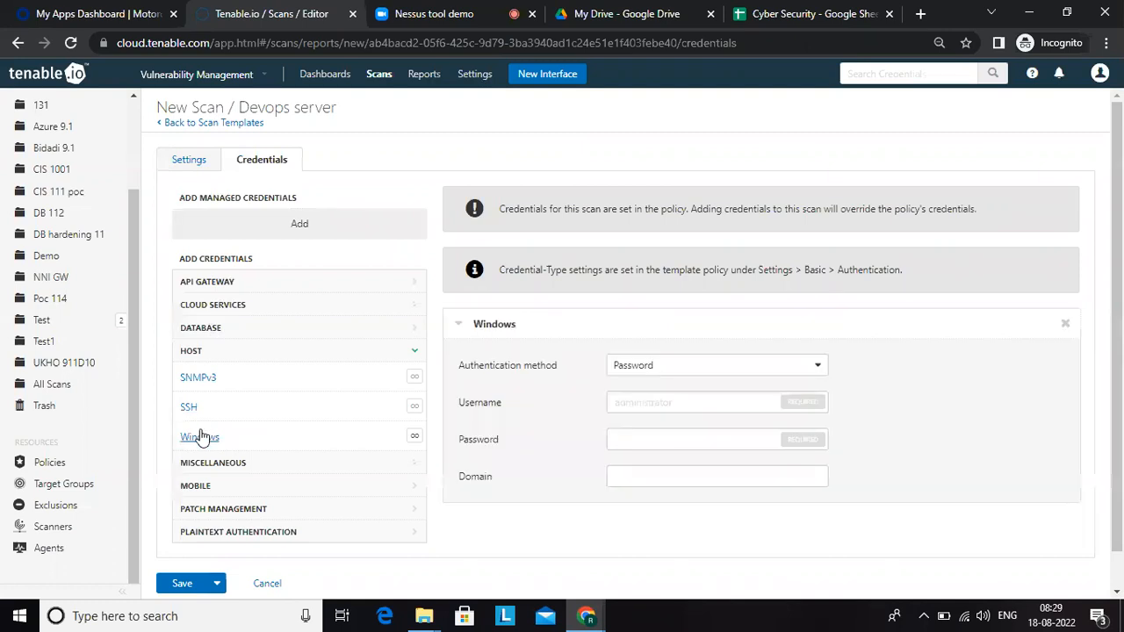
pyautogui.click(673, 402)
pyautogui.write('admin')
pyautogui.press('Tab')
pyautogui.write('********')
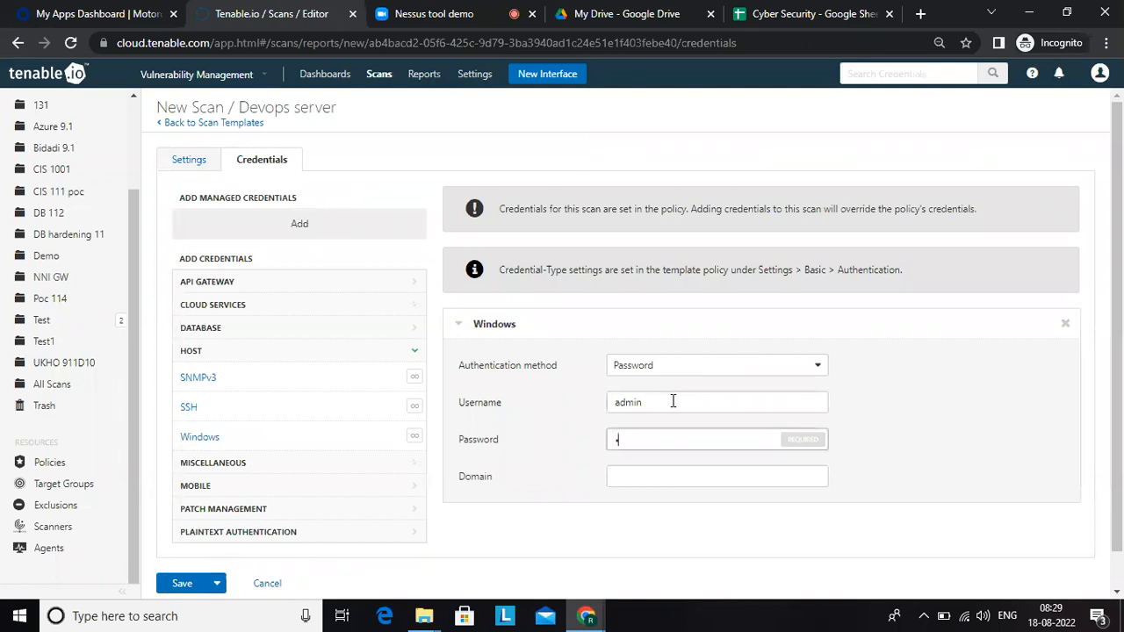
pyautogui.write('****')
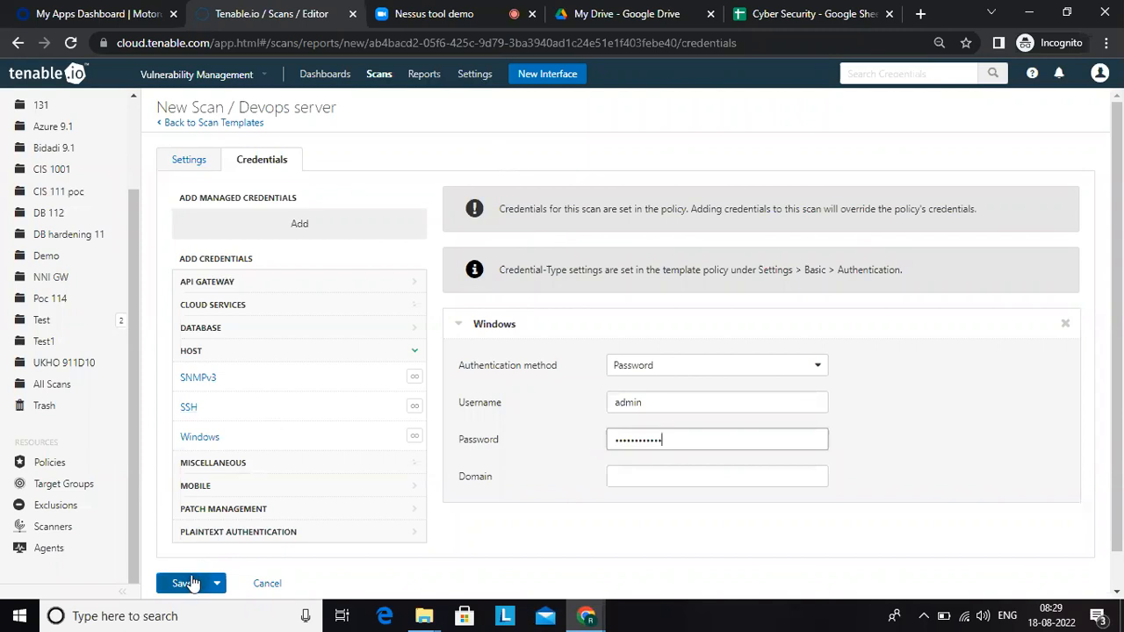
# Step: Review the scan's general settings and credentials once more, and save the Devops server scan
pyautogui.click(189, 160)
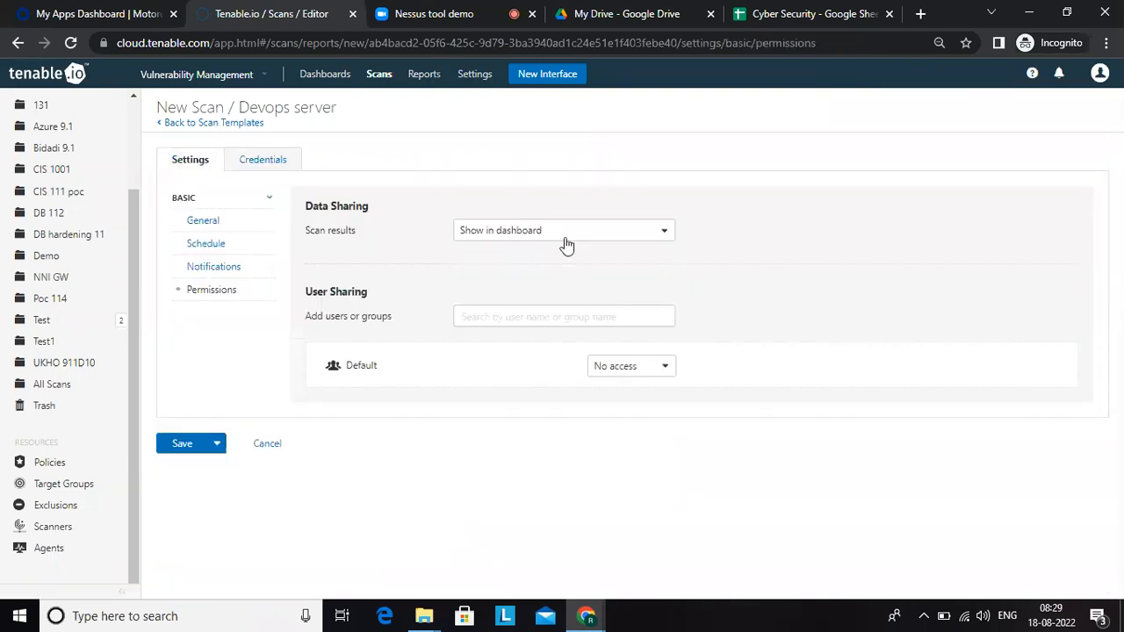
pyautogui.click(211, 223)
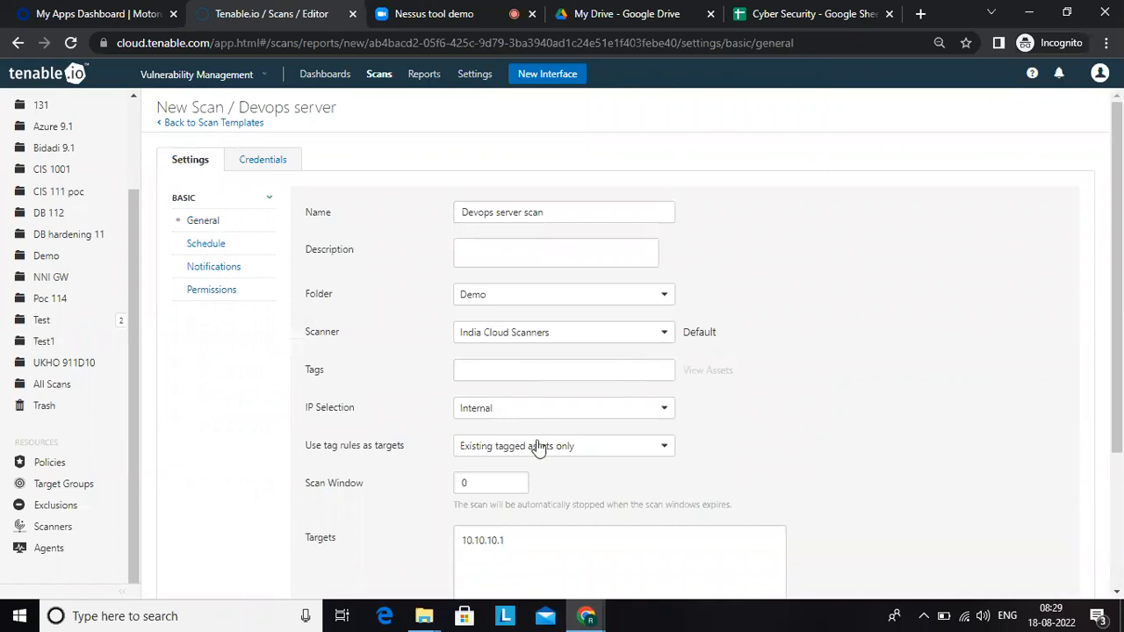
pyautogui.click(253, 167)
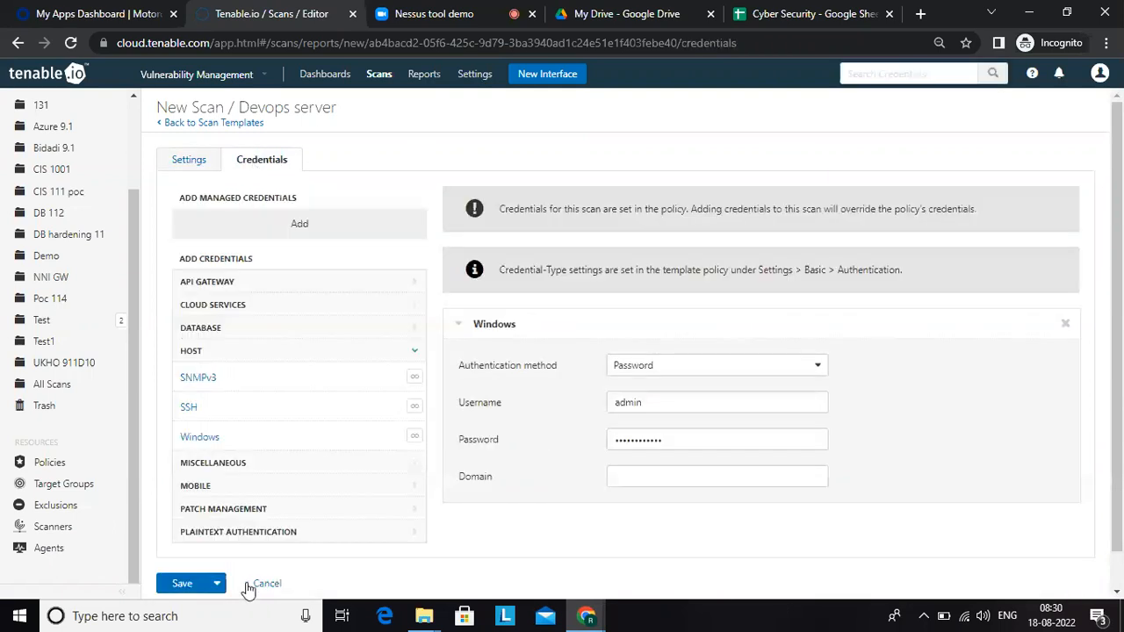
pyautogui.click(181, 582)
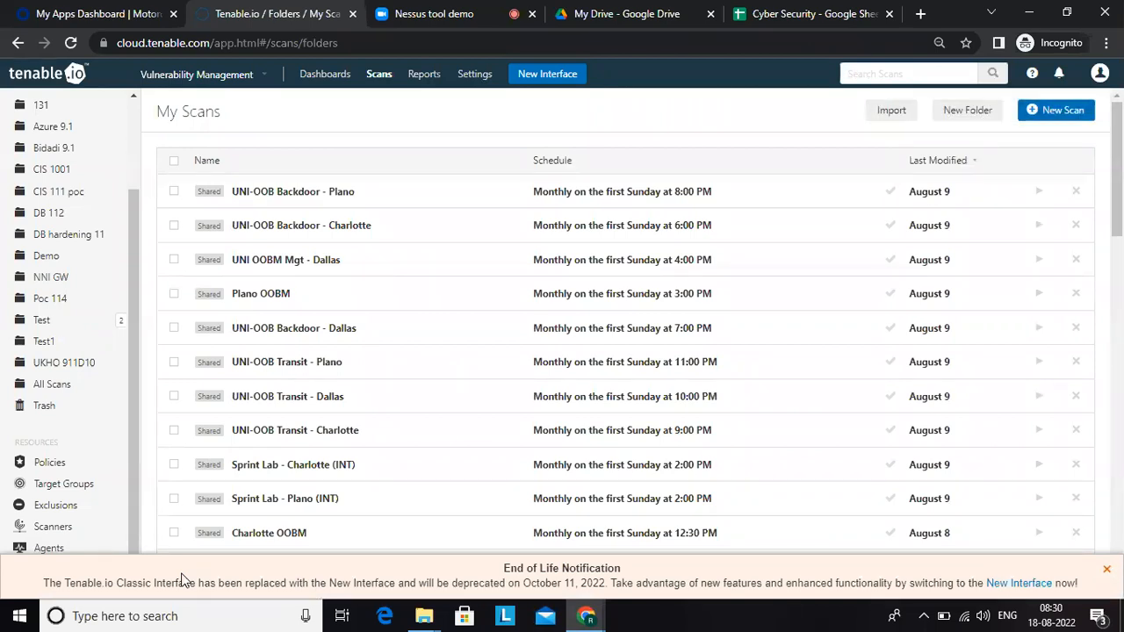
# Step: Open the Demo scan folder and launch the Devops server scan immediately
pyautogui.click(130, 151)
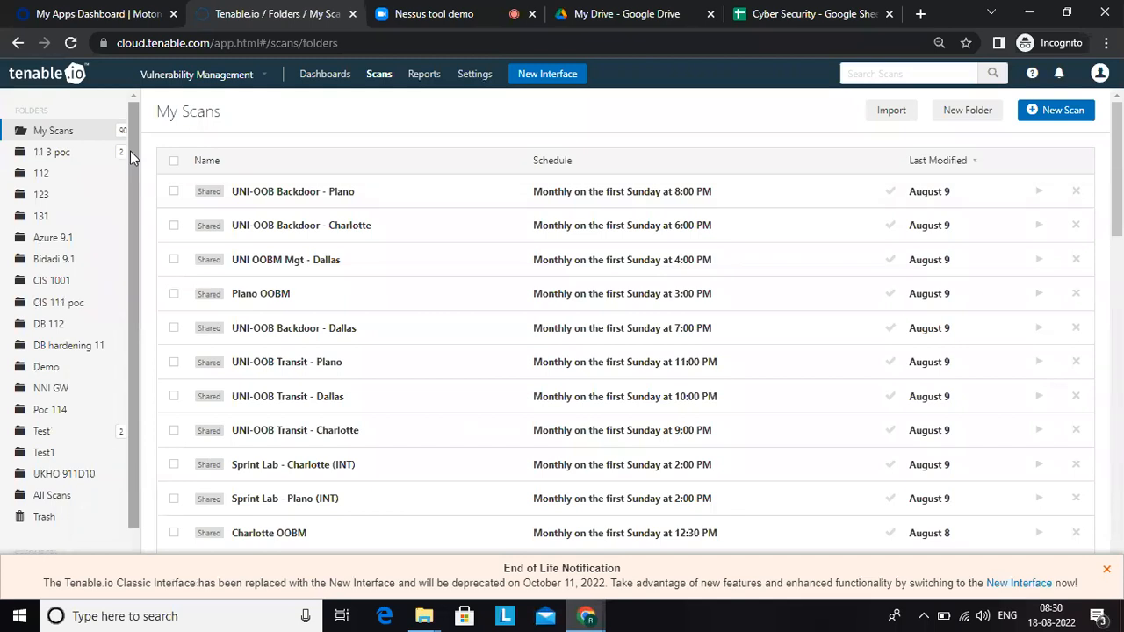
pyautogui.click(48, 367)
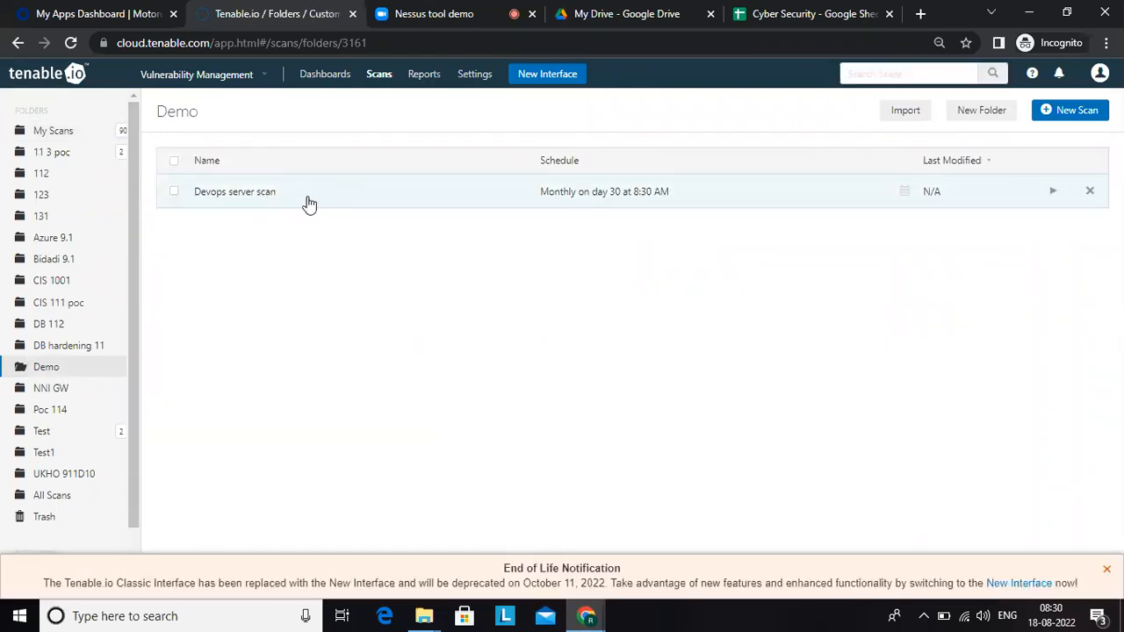
pyautogui.click(1053, 192)
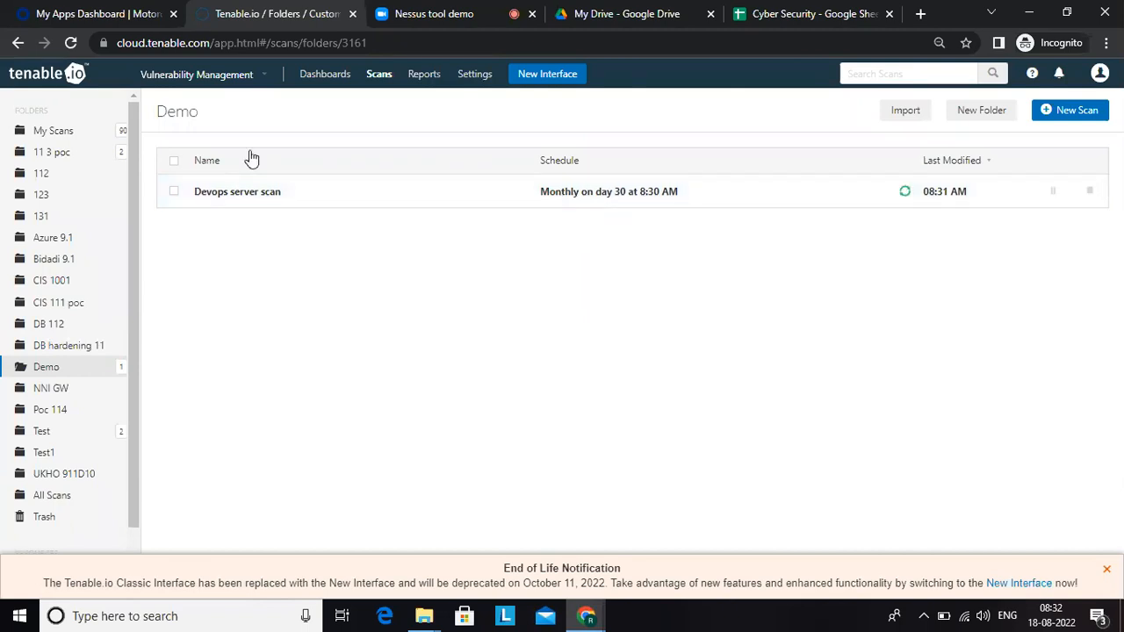
# Step: View the My Reports page and look through the About, Tags and Credentials pages in the settings
pyautogui.click(428, 79)
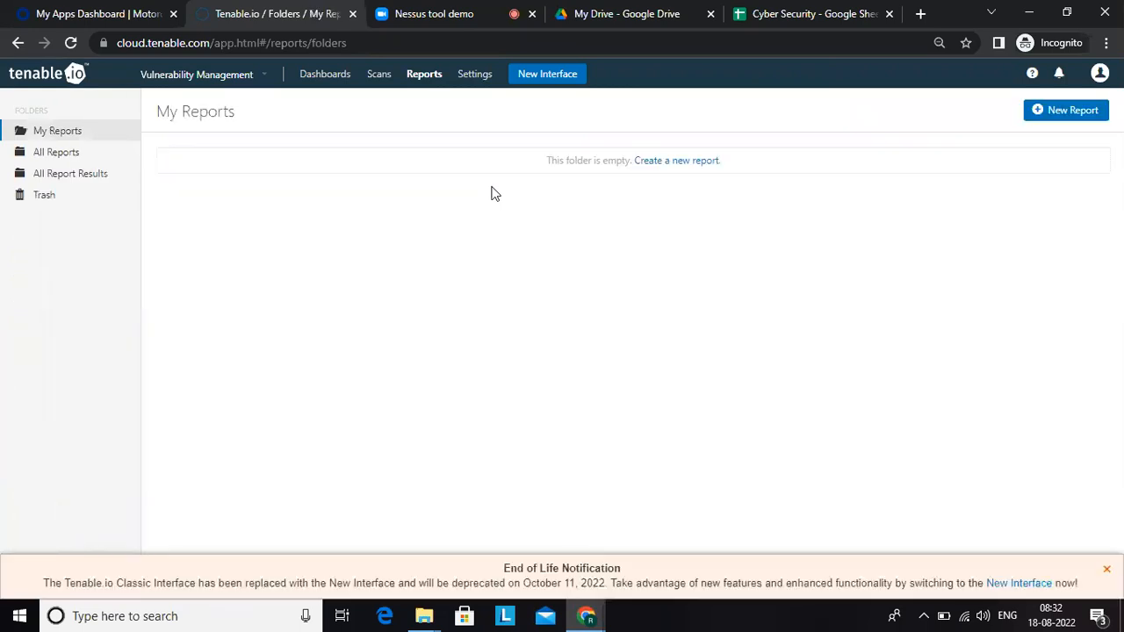
pyautogui.click(477, 79)
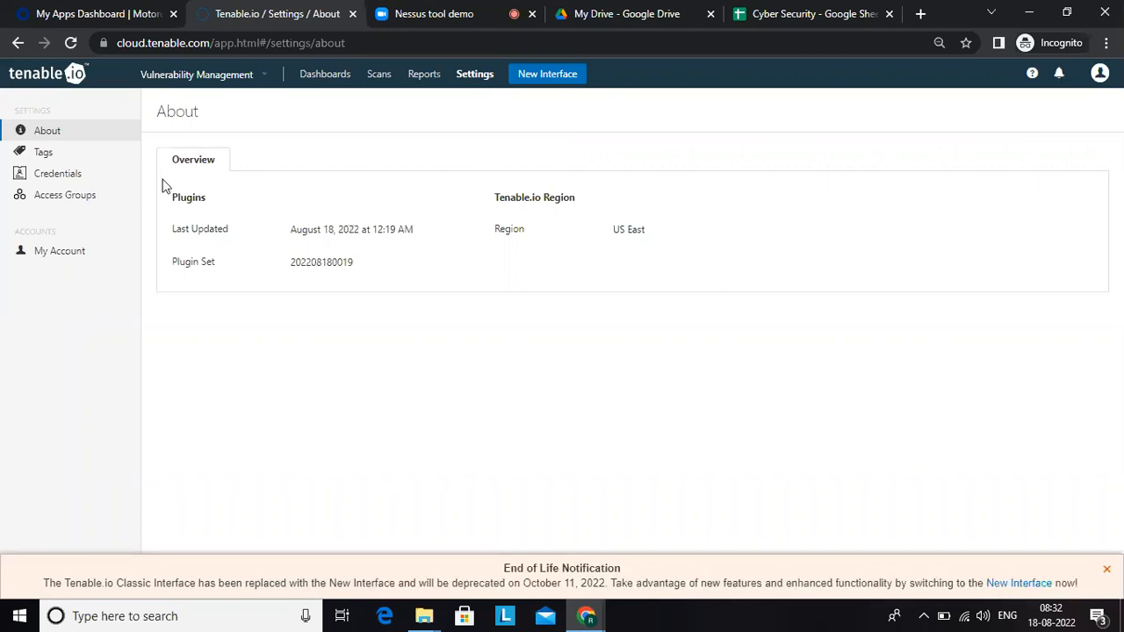
pyautogui.click(79, 161)
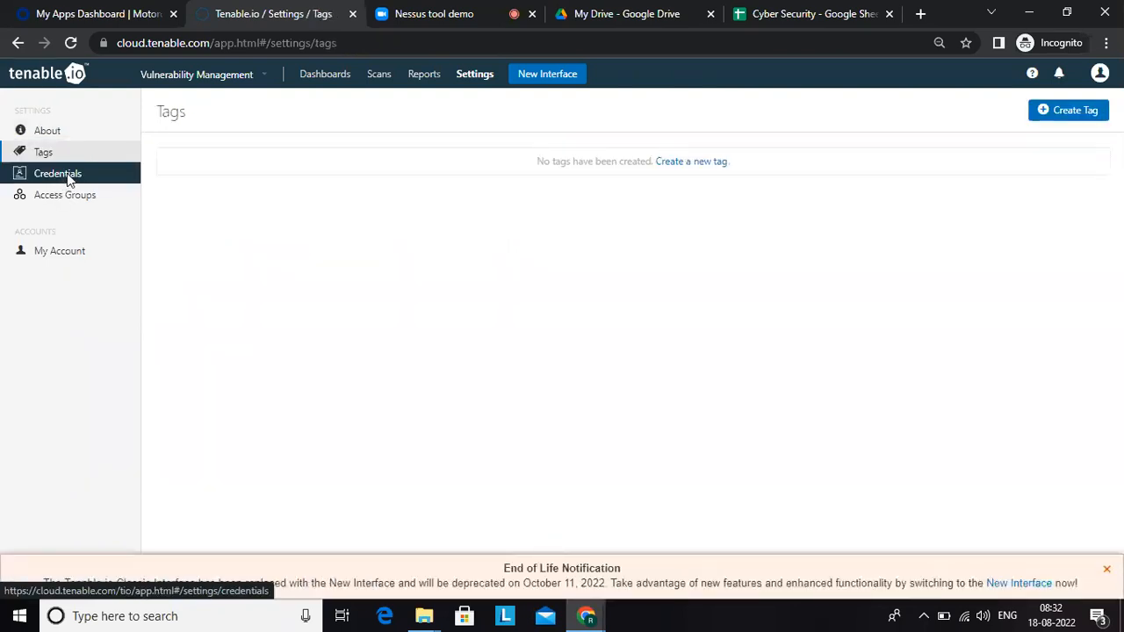
pyautogui.click(71, 176)
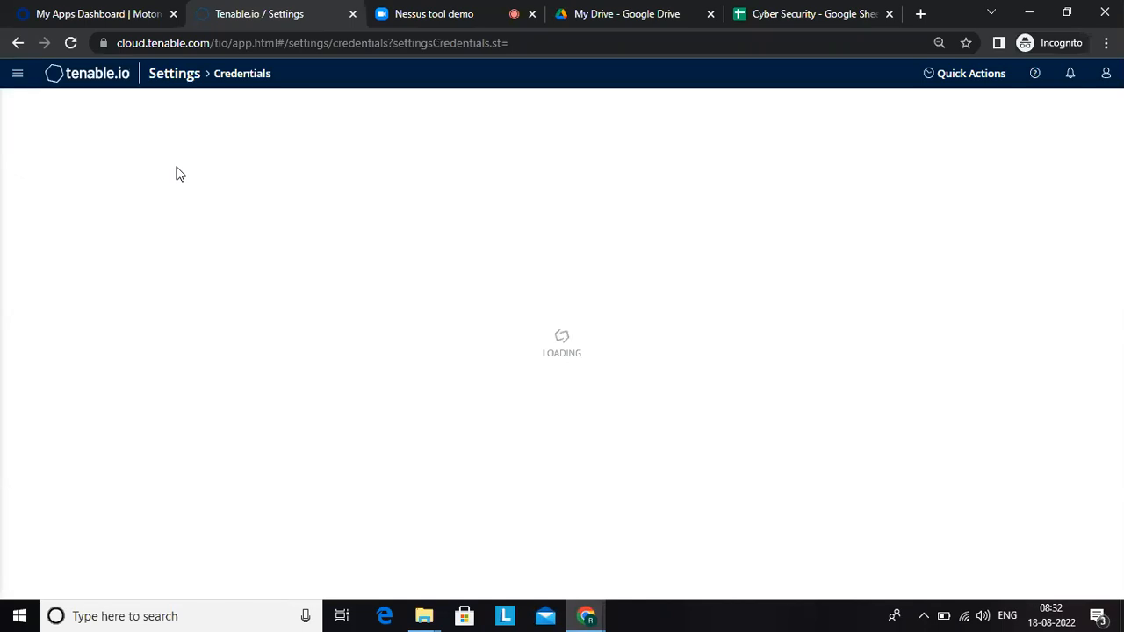
# Step: Return to the Classic Interface and view the My Account page in the settings
pyautogui.click(18, 75)
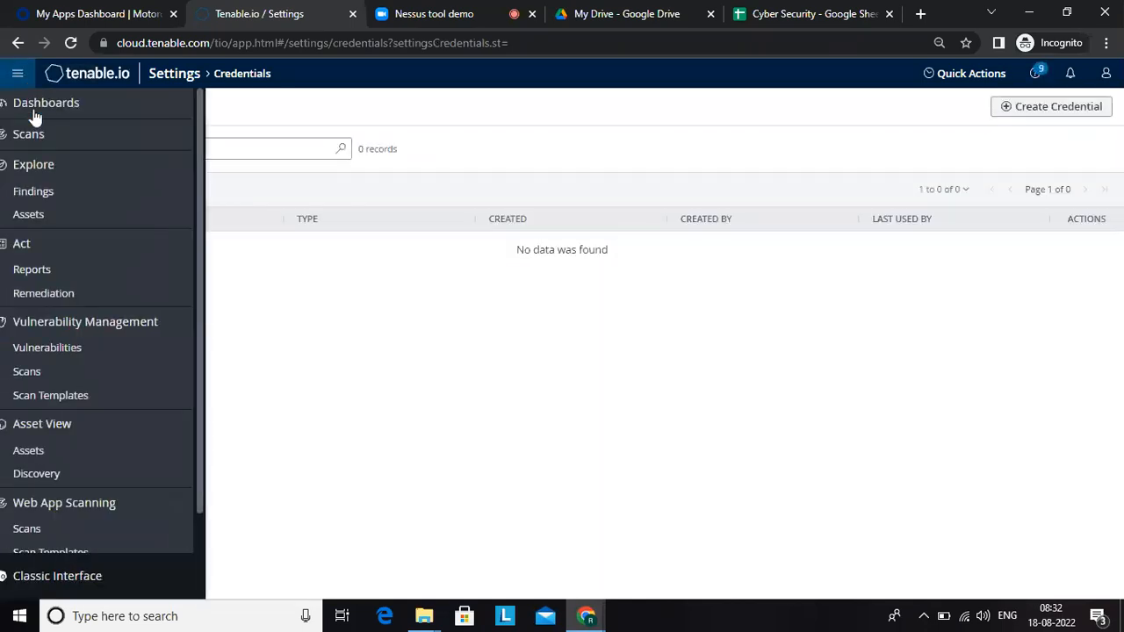
pyautogui.click(90, 578)
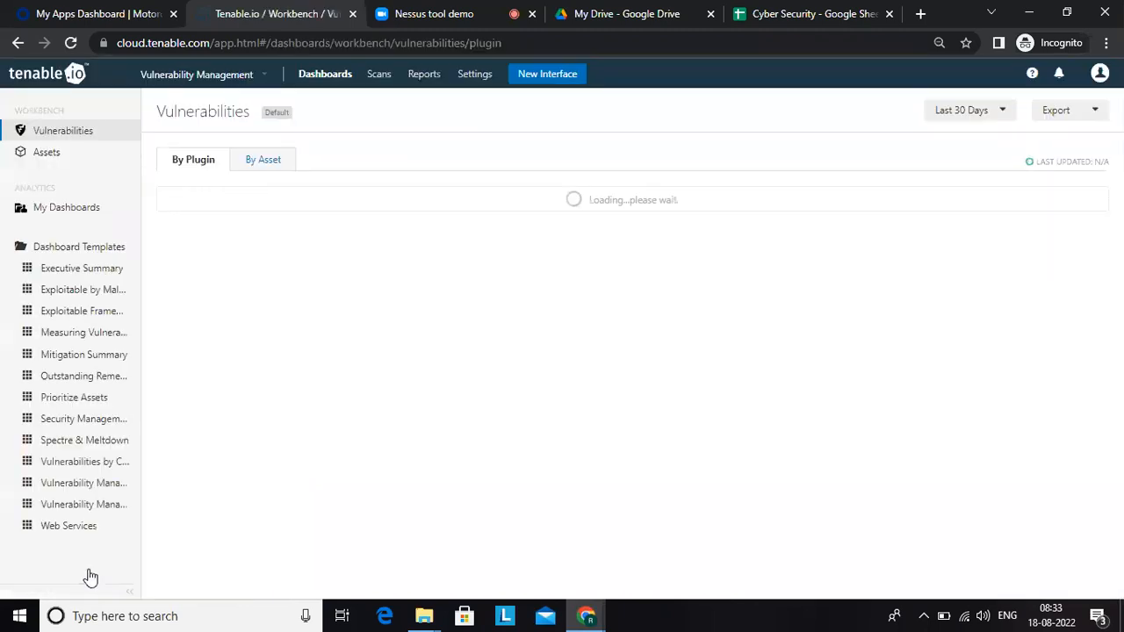
pyautogui.click(474, 74)
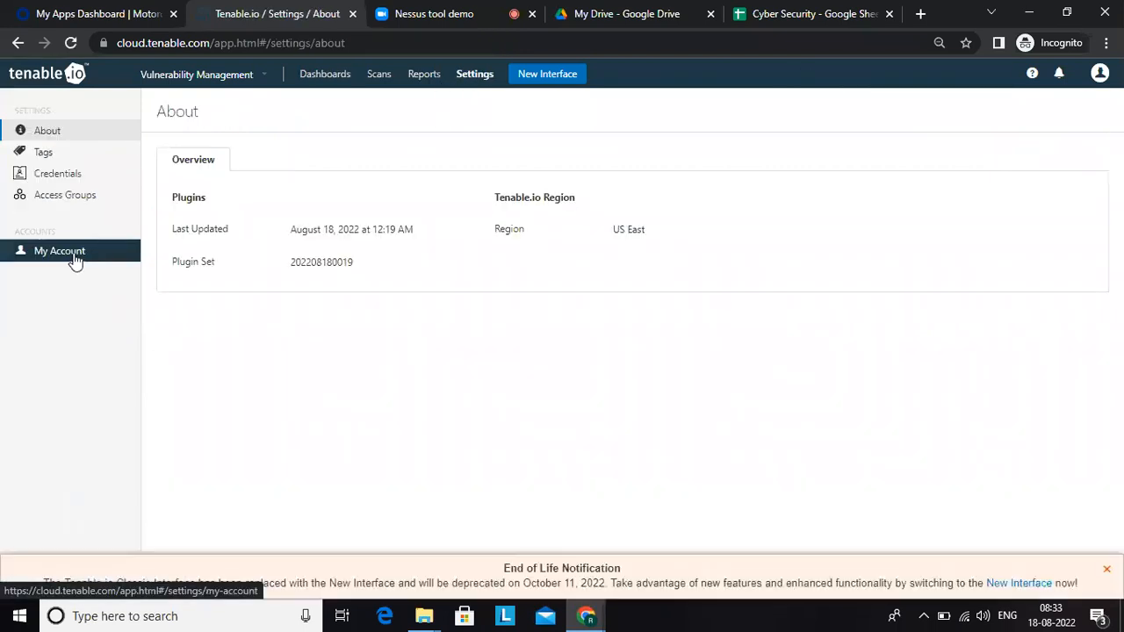
pyautogui.click(60, 251)
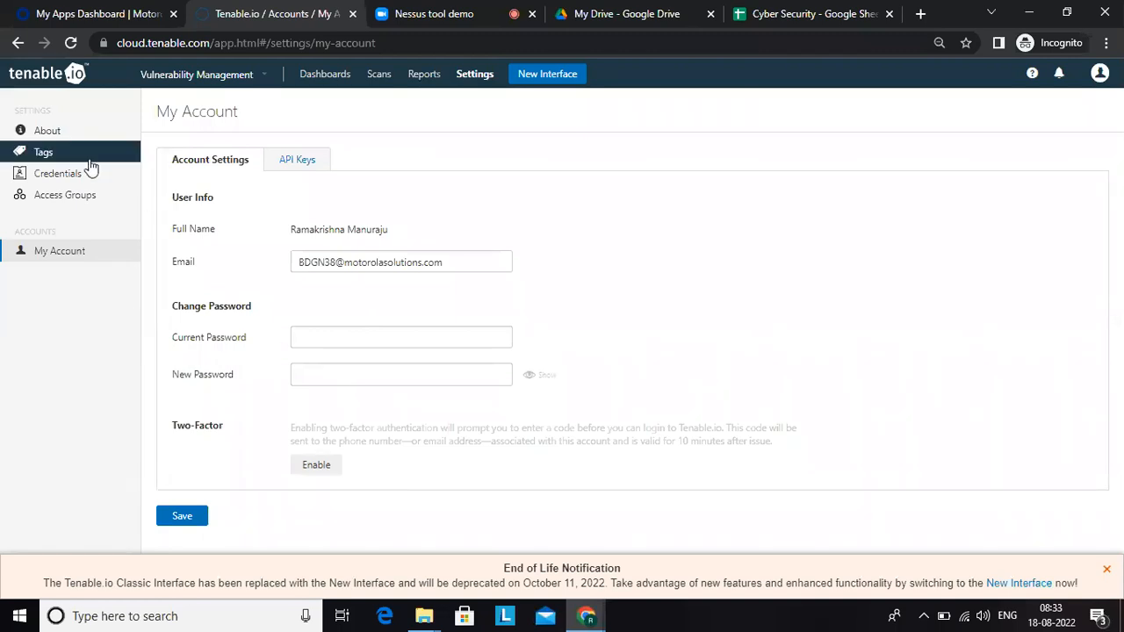
# Step: Examine the histories of the CI_POC_PriVM scan and the lower CI_POC_F5PriVM scan in scan folder 123
pyautogui.click(380, 75)
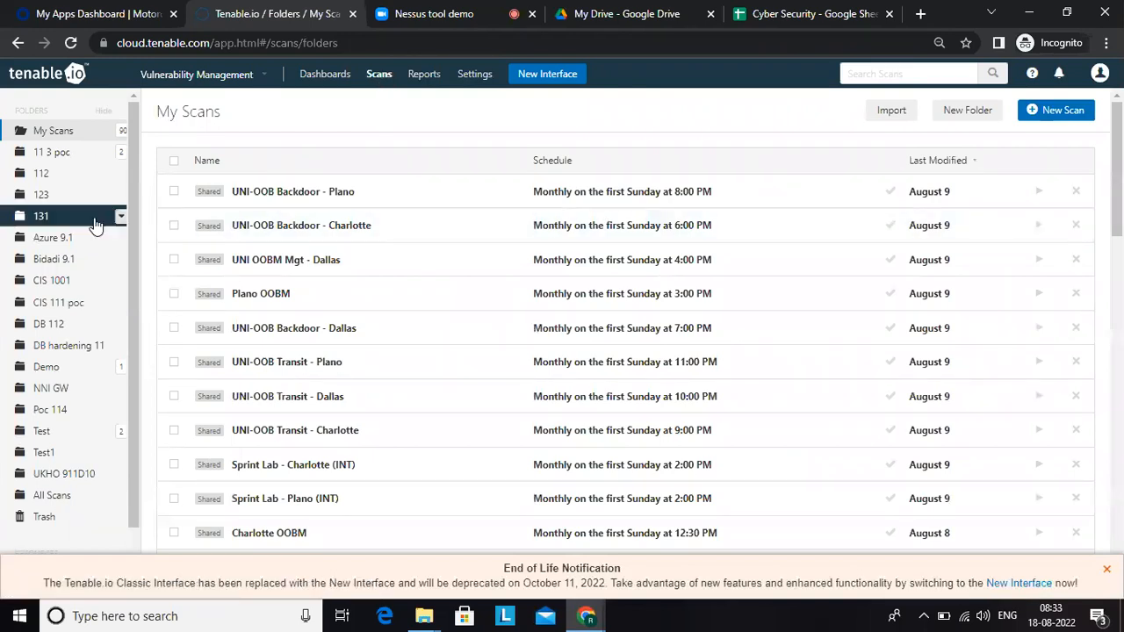
pyautogui.click(56, 199)
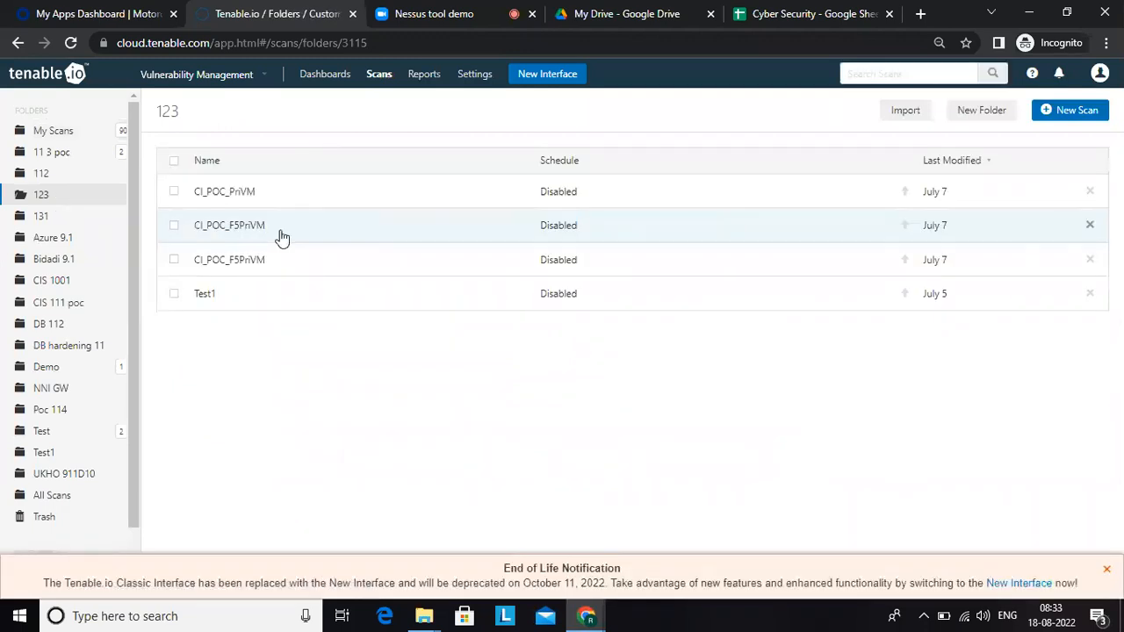
pyautogui.click(303, 207)
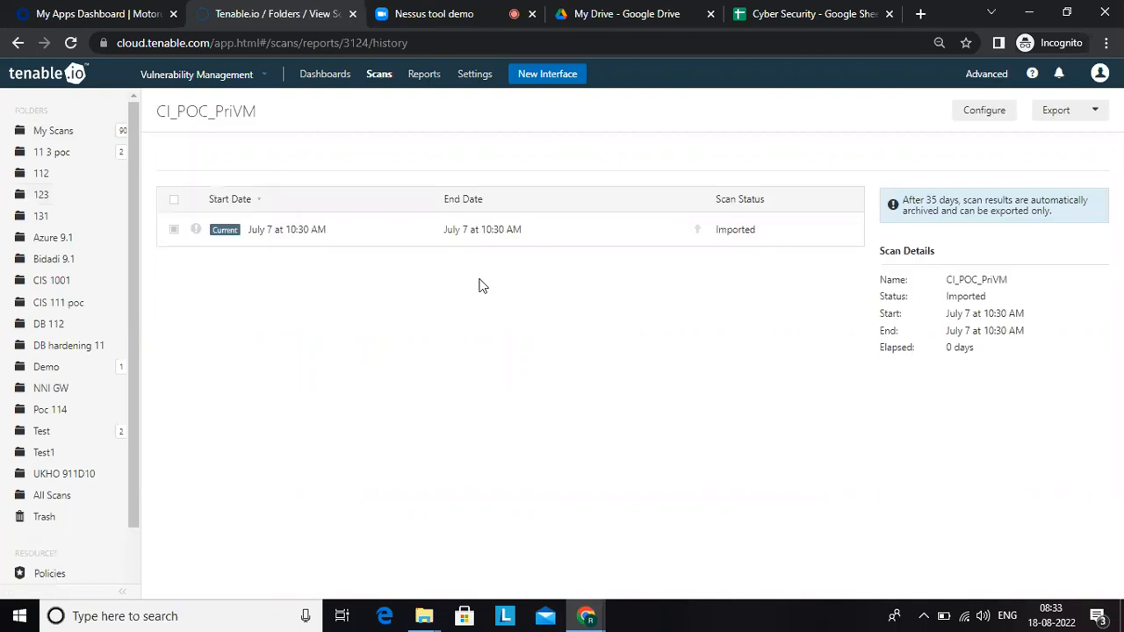
pyautogui.click(344, 232)
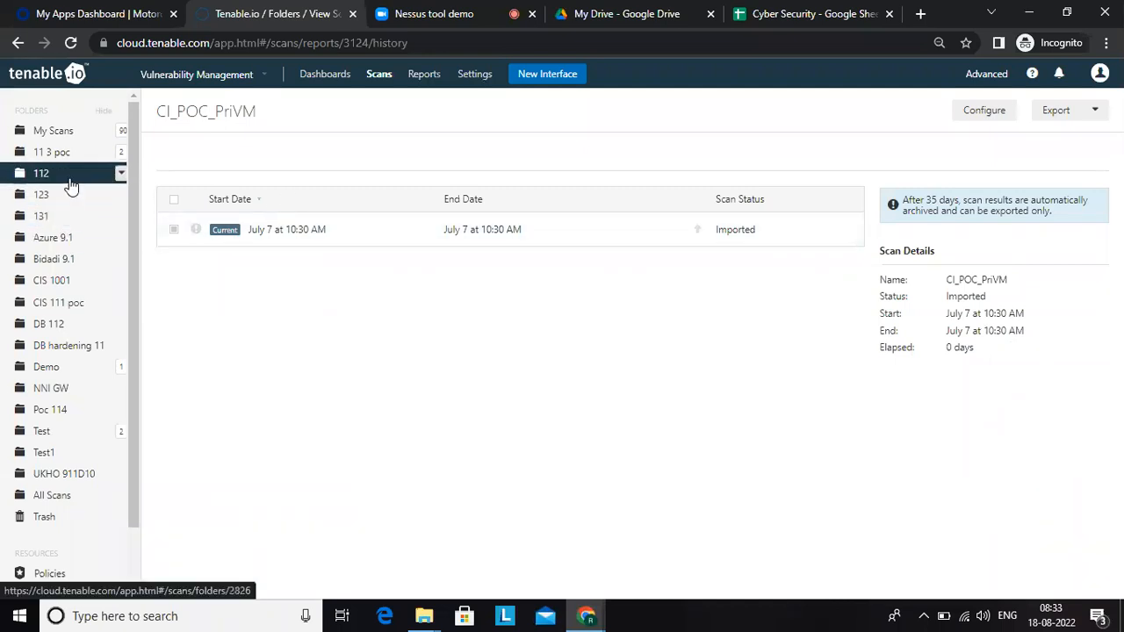
pyautogui.click(35, 194)
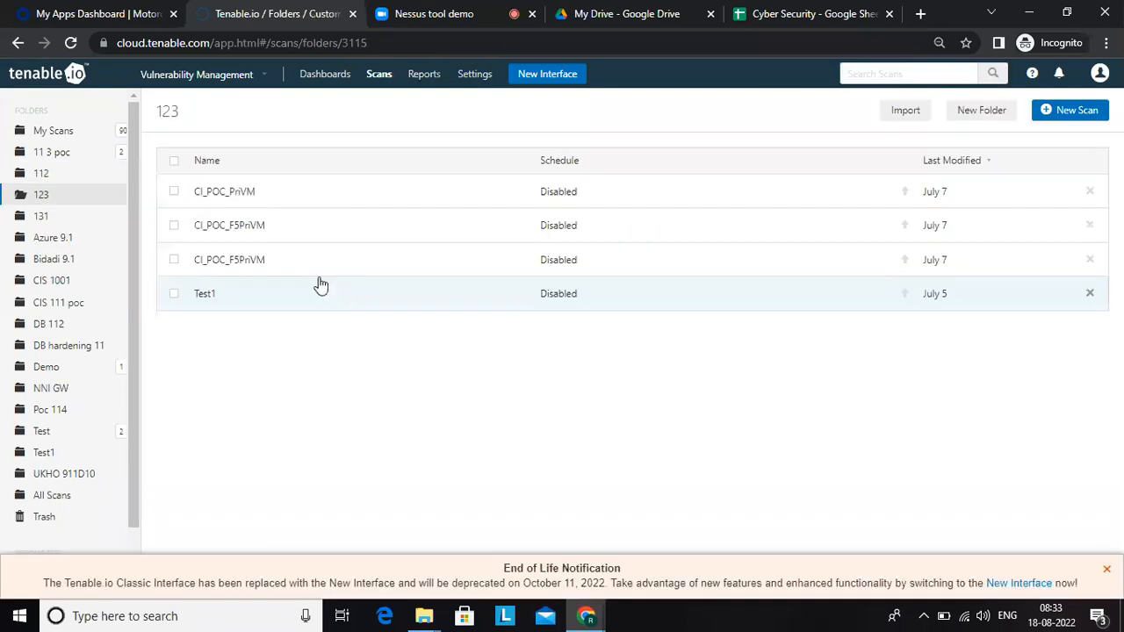
pyautogui.click(230, 260)
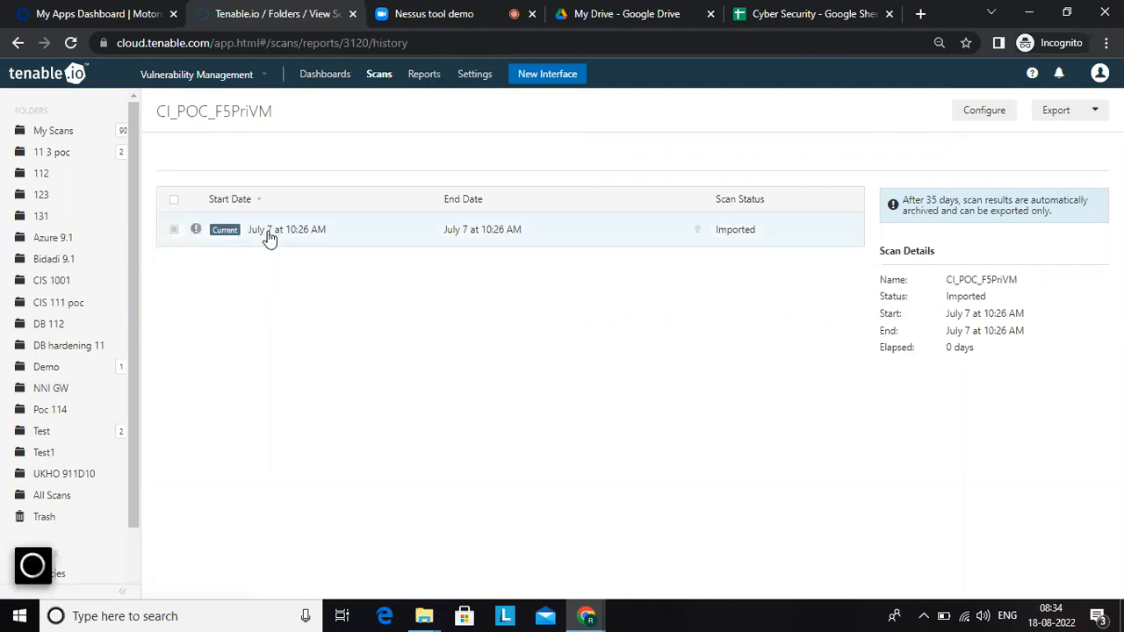
# Step: Look through scan folders 112, Test and Test1, checking the history of the Docker Scan in Test
pyautogui.click(70, 180)
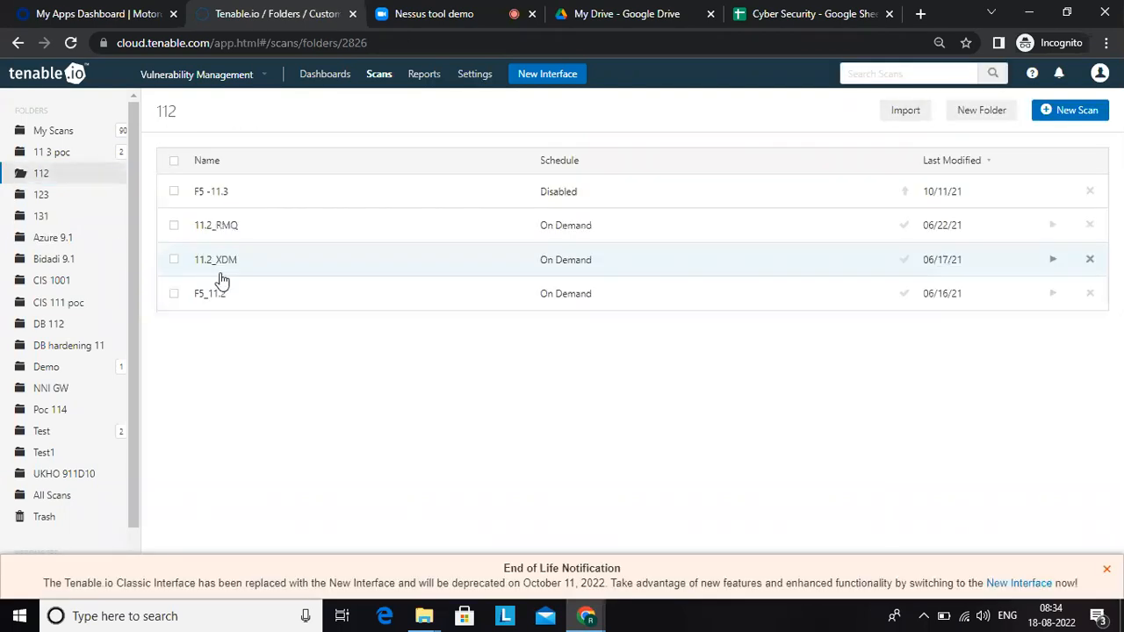
pyautogui.click(73, 433)
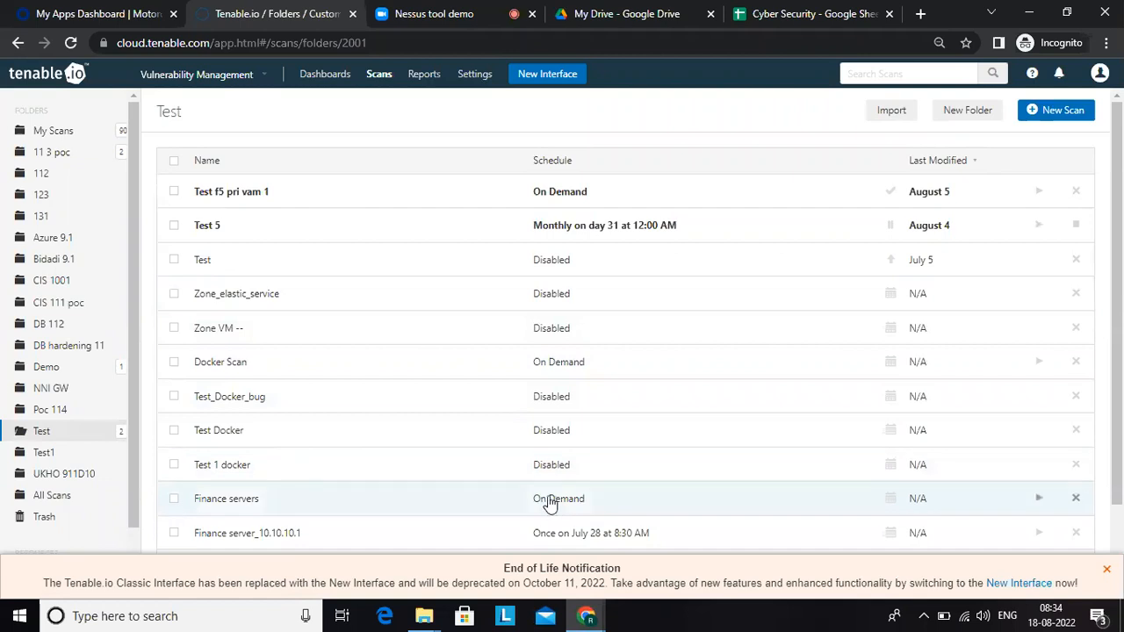
pyautogui.click(547, 365)
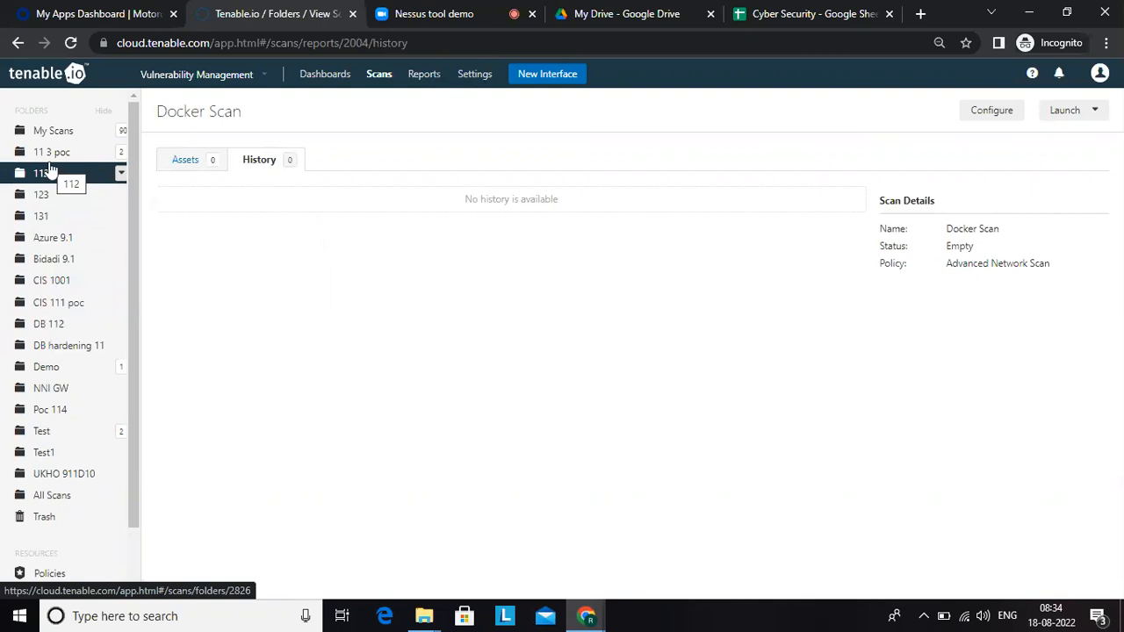
pyautogui.click(63, 437)
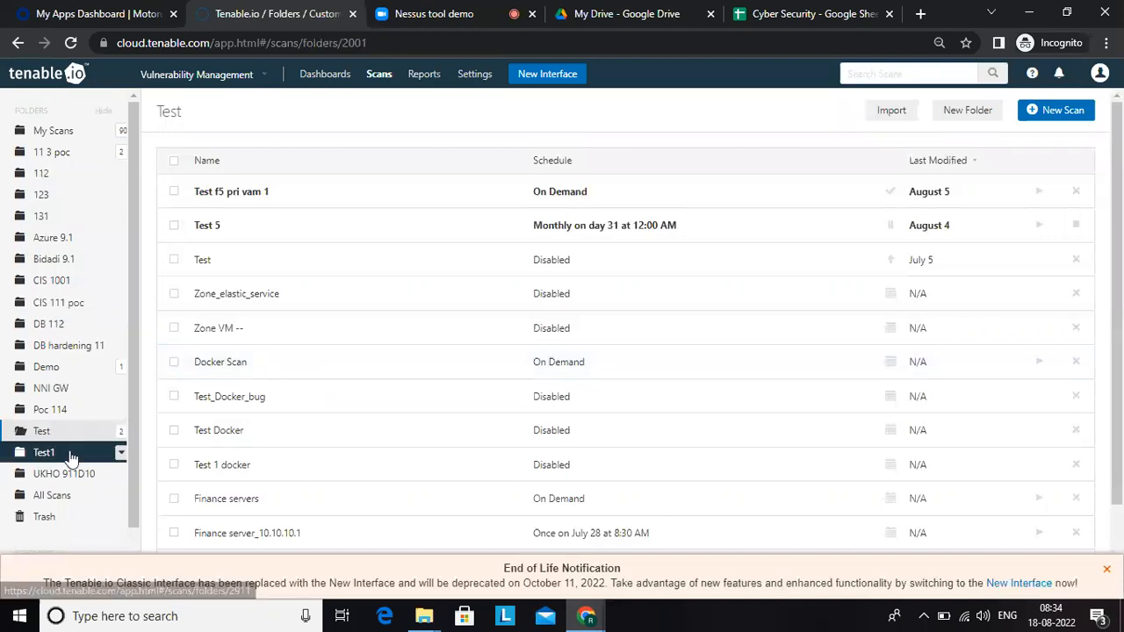
pyautogui.click(44, 452)
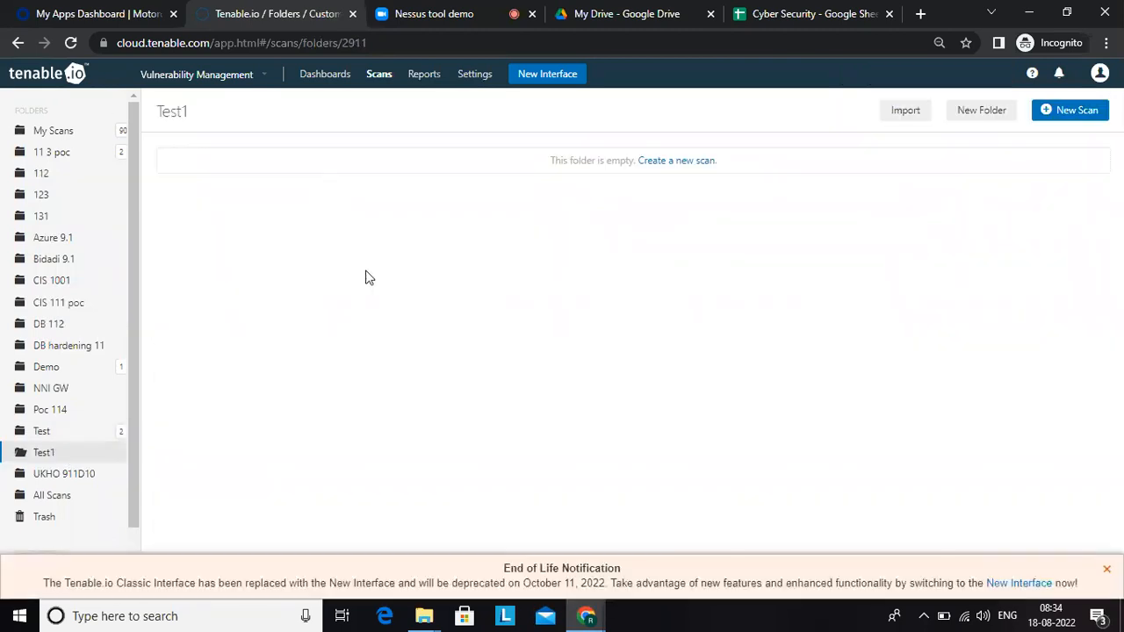
# Step: Examine the 11.4_Geo_VM scan in folder Poc 114 and the first Azure_9.1_ VM_13.71.121.228 scan in folder Azure 9.1
pyautogui.click(50, 409)
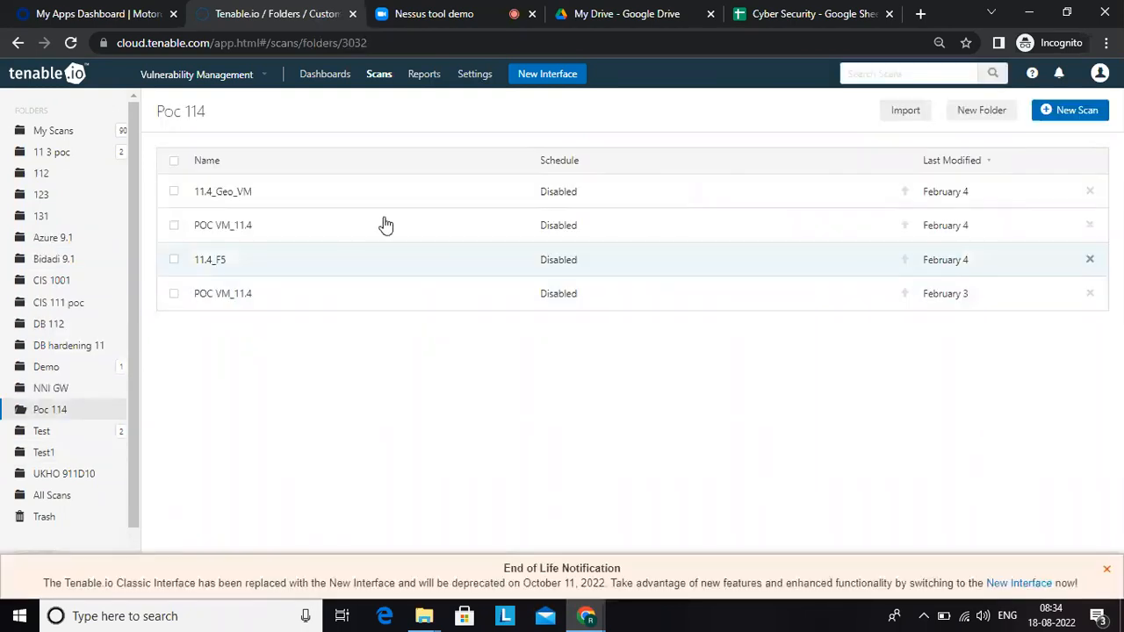
pyautogui.click(455, 203)
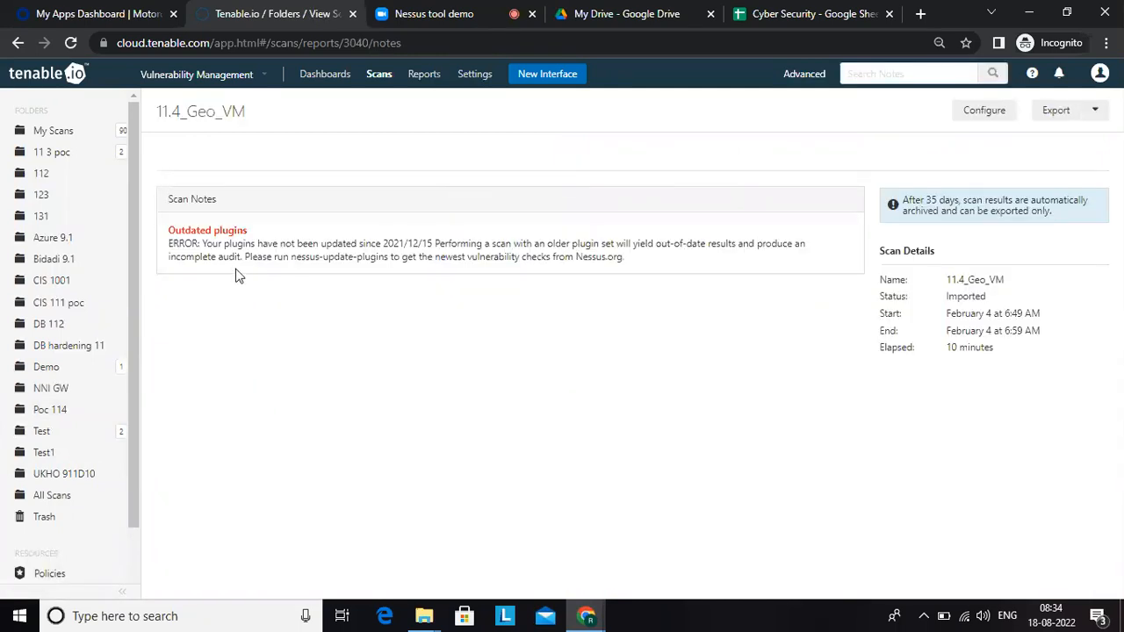
pyautogui.click(59, 246)
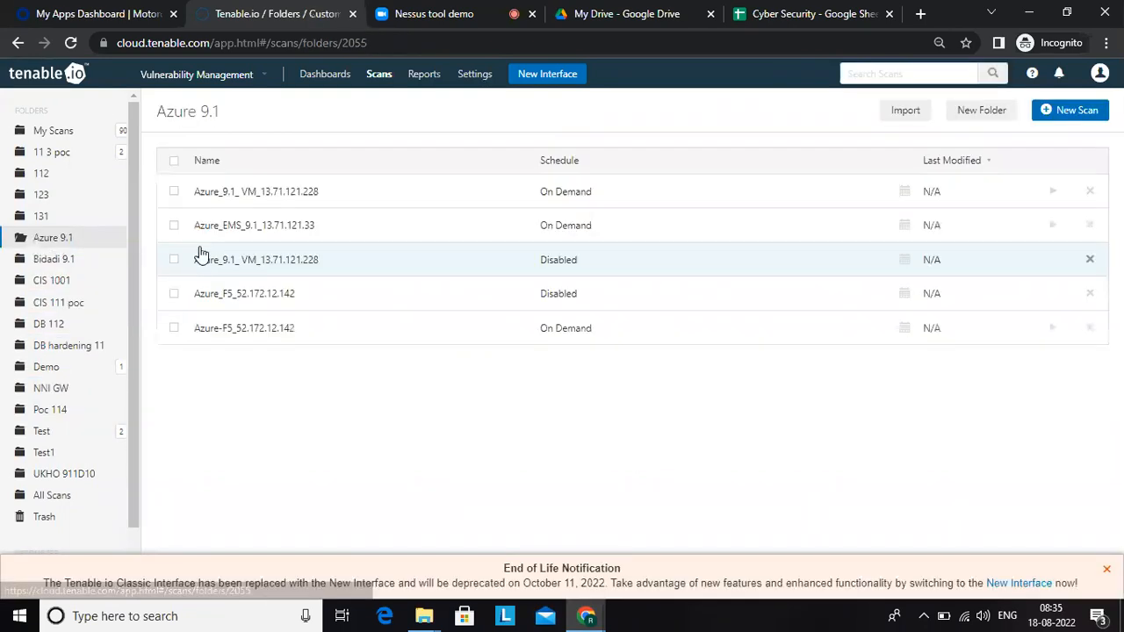
pyautogui.click(335, 195)
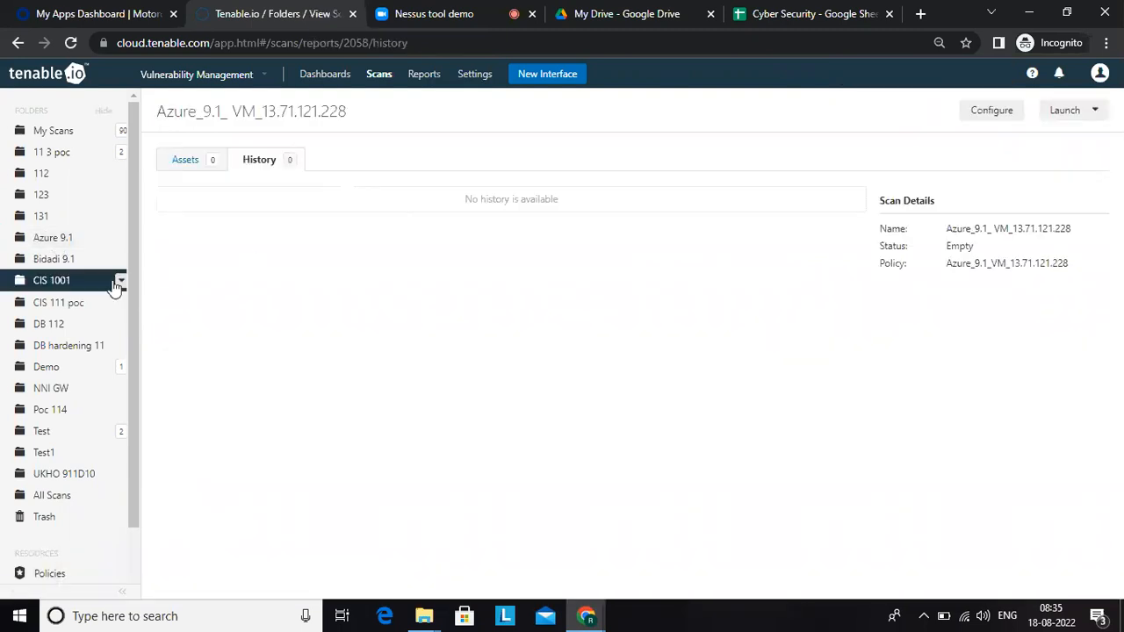
# Step: Check the Demo folder and examine the history of the lower CI_POC_F5PriVM scan in folder 123
pyautogui.click(48, 367)
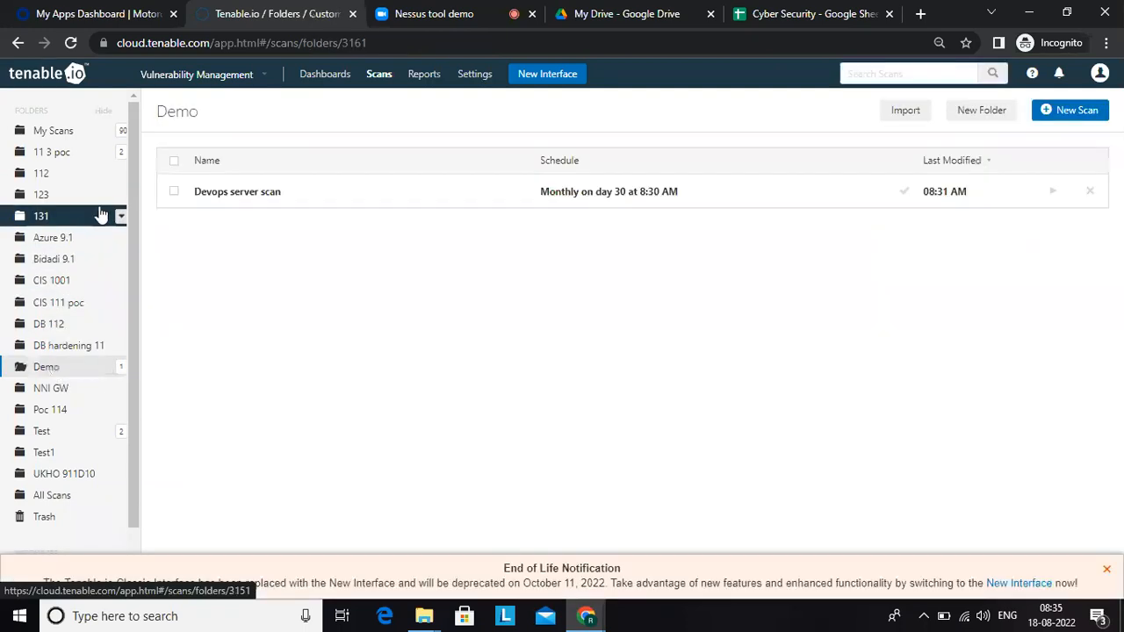
pyautogui.click(88, 202)
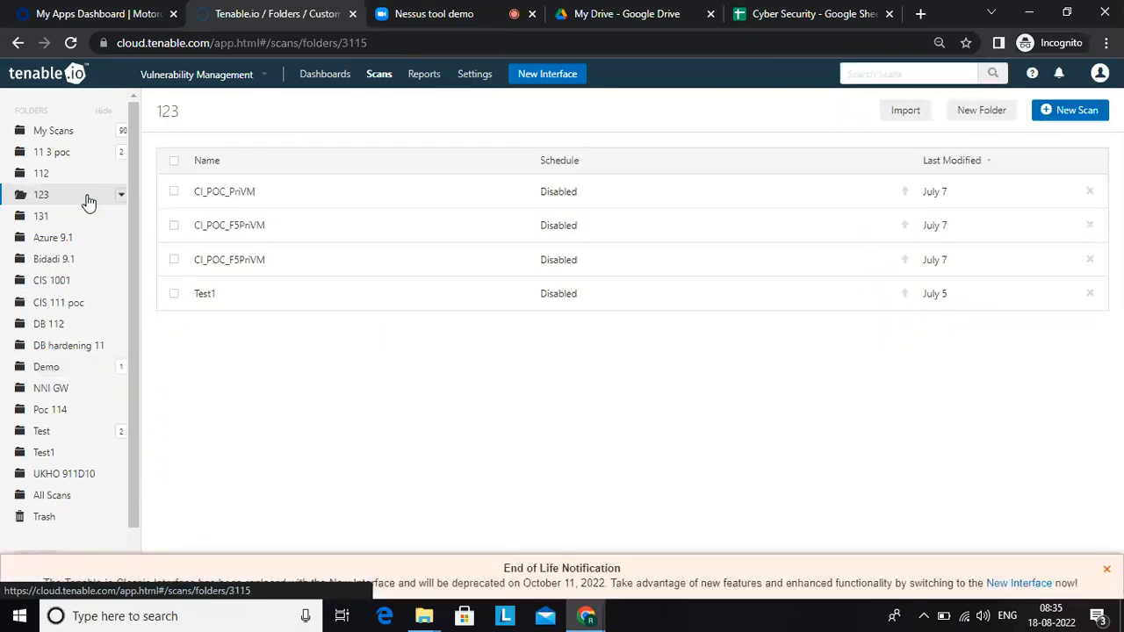
pyautogui.click(559, 274)
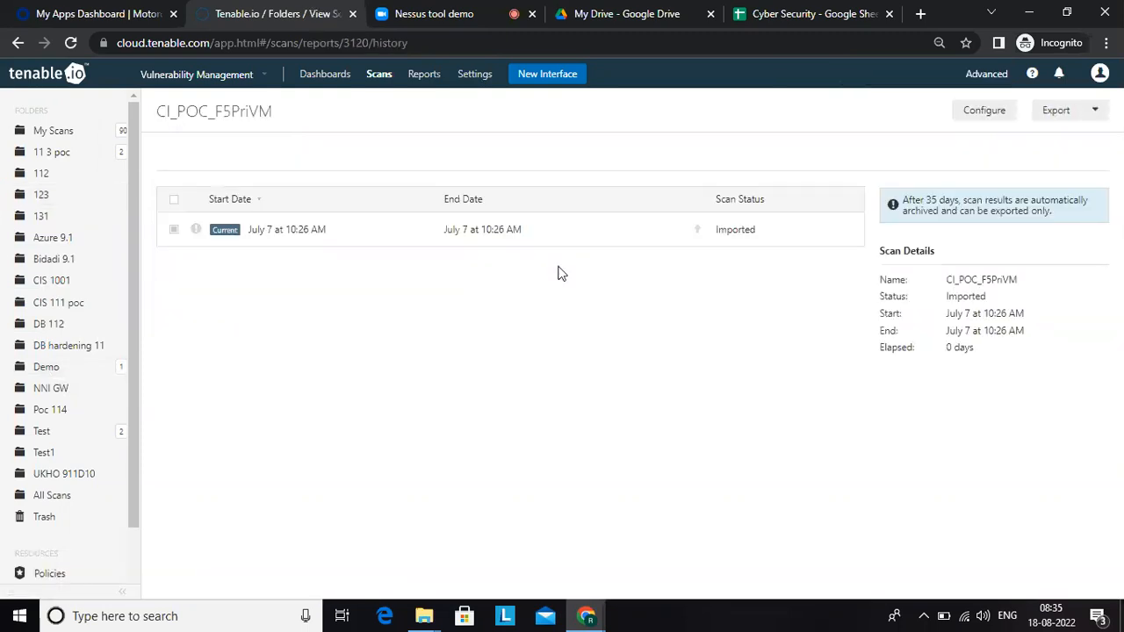
pyautogui.click(497, 239)
# Step: View the My Scans folder, and check the history and export formats of the upper CI_POC_F5PriVM scan in folder 123
pyautogui.click(63, 131)
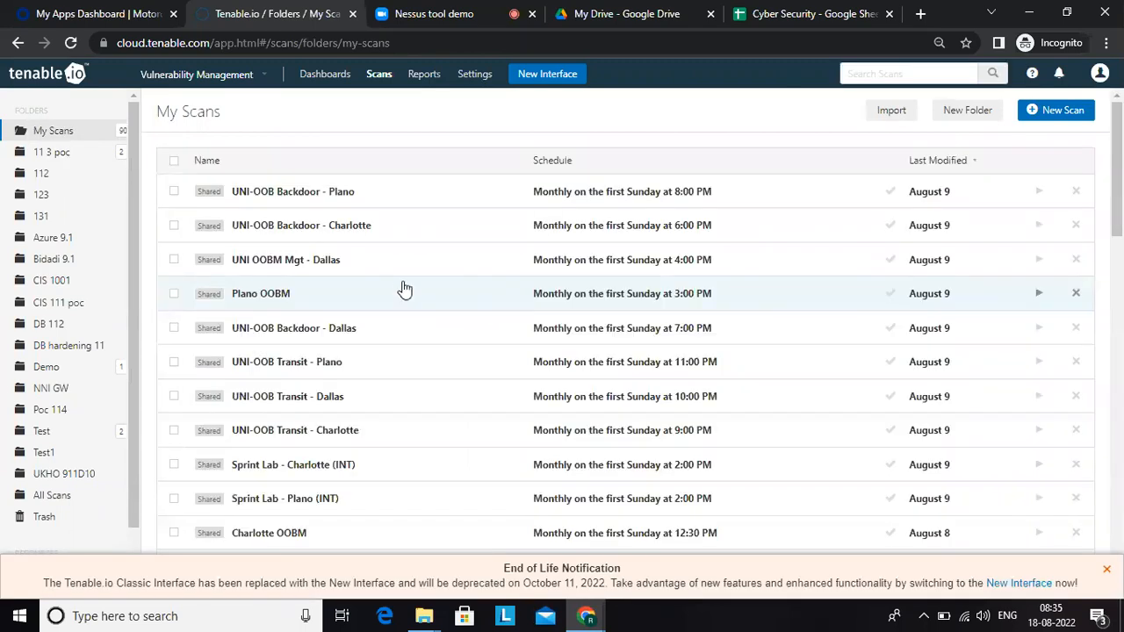
pyautogui.click(49, 196)
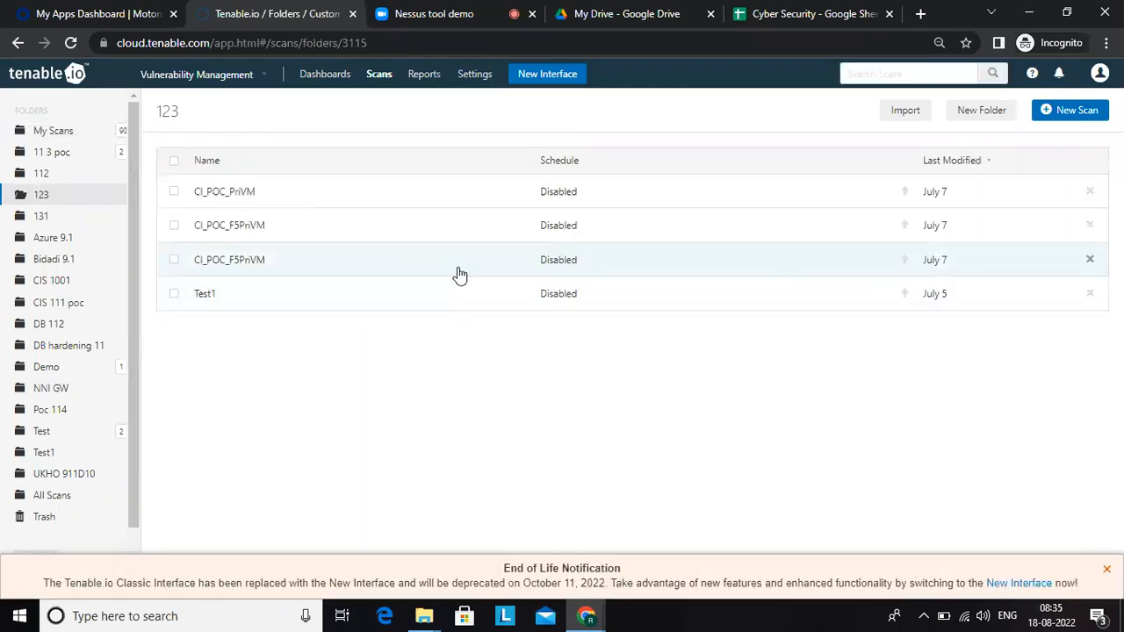
pyautogui.click(580, 219)
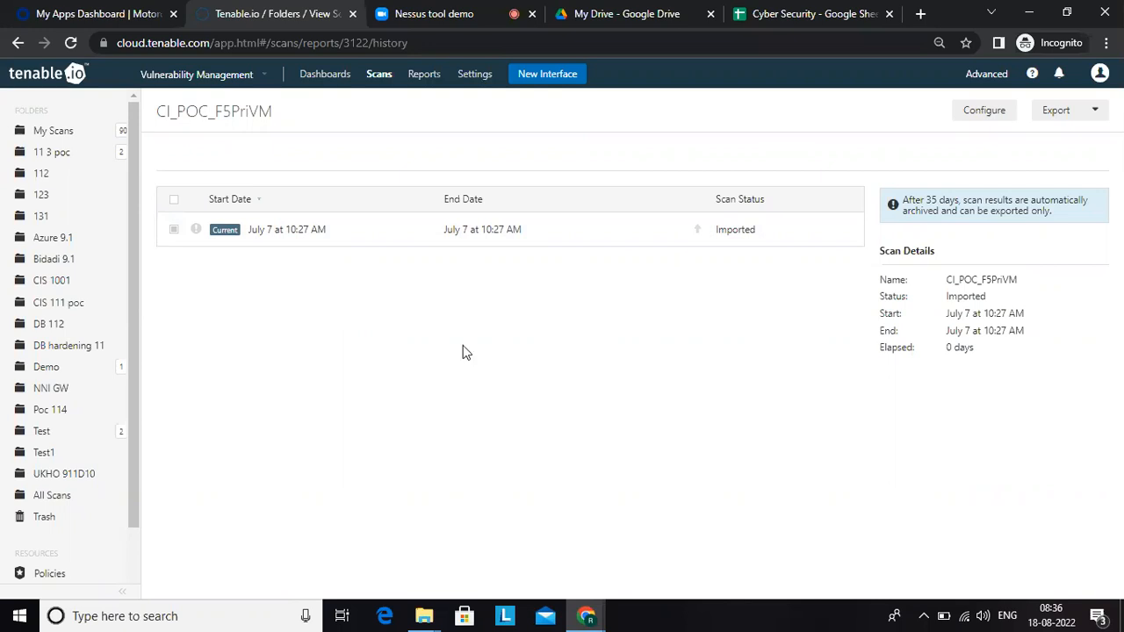
pyautogui.click(1089, 114)
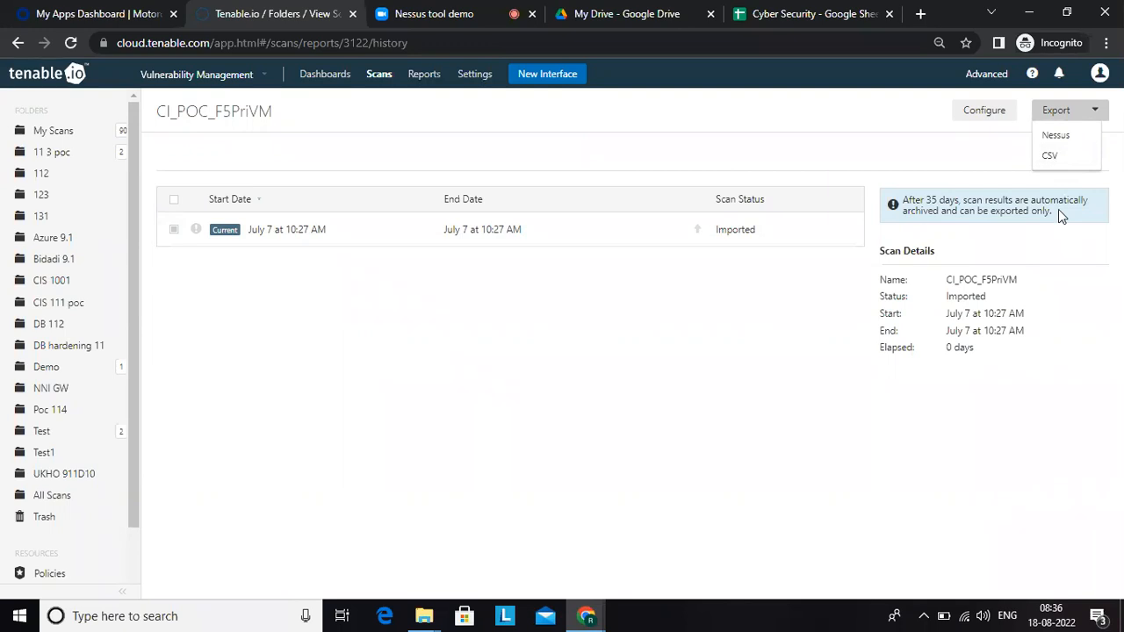
pyautogui.click(351, 433)
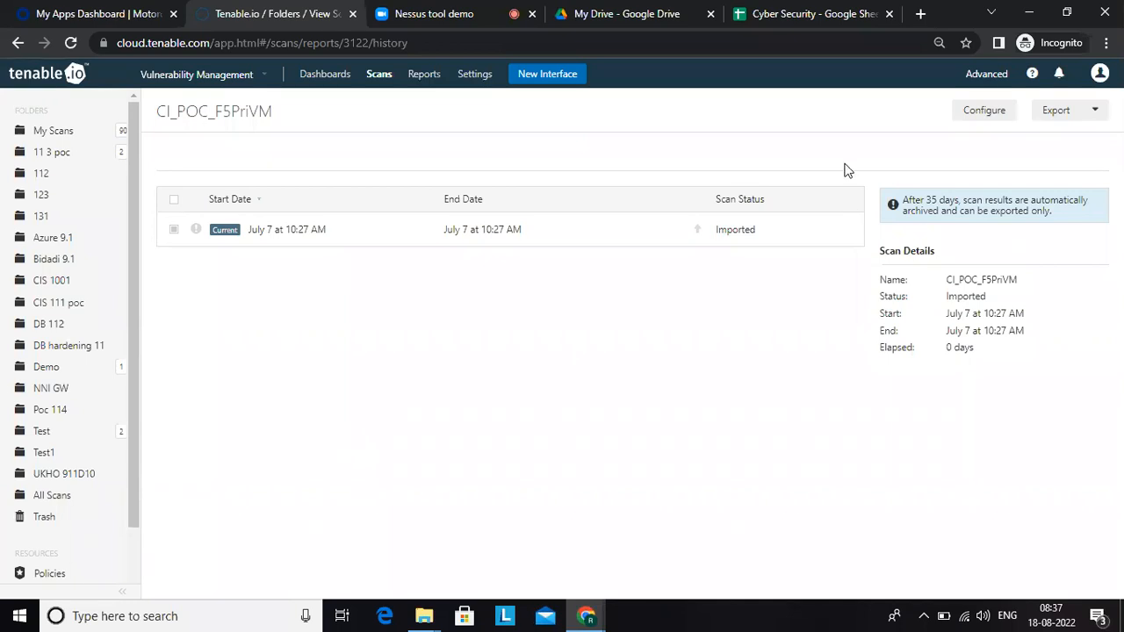
# Step: Review the Scan policy notes on the Vuln Managemt sheet of the Cyber Security Google Sheets file and return to Tenable.io
pyautogui.click(760, 16)
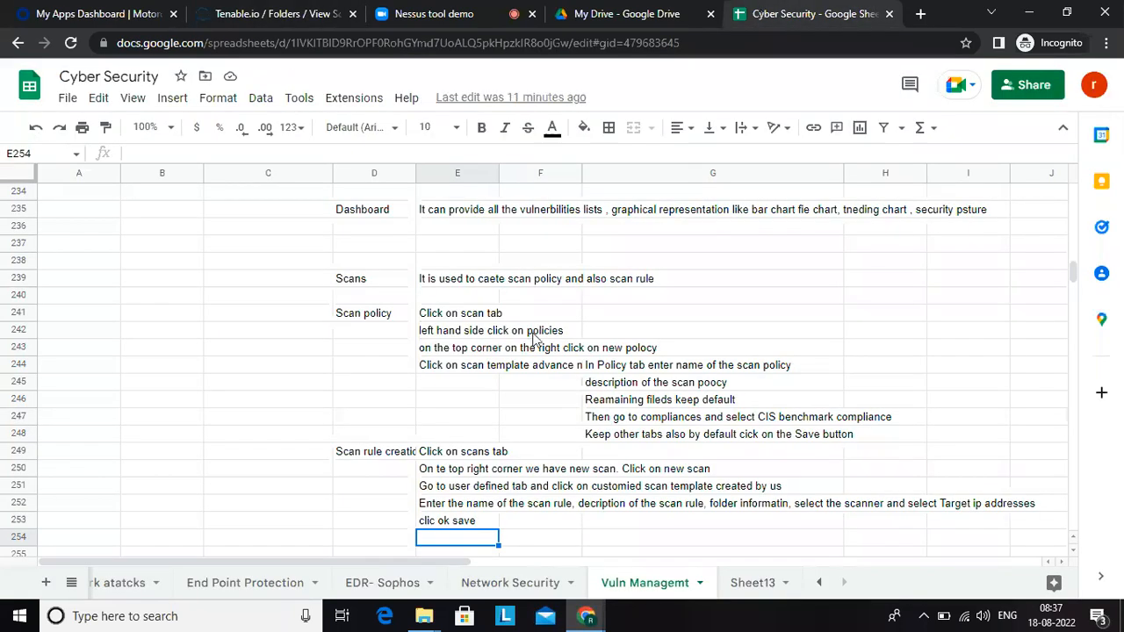
pyautogui.click(374, 321)
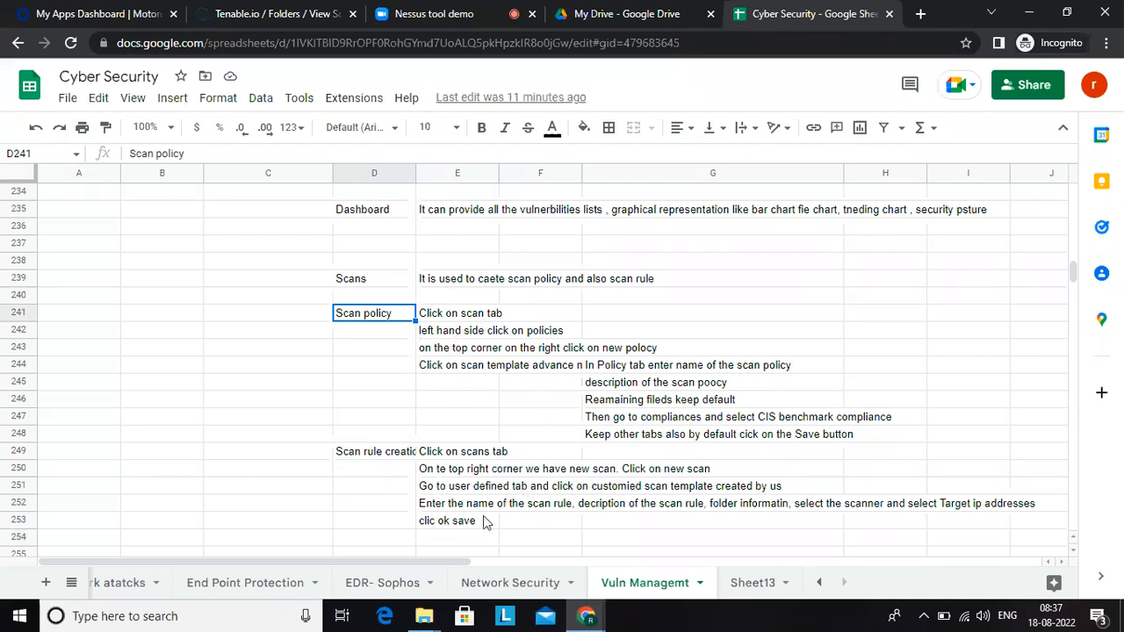
pyautogui.click(313, 10)
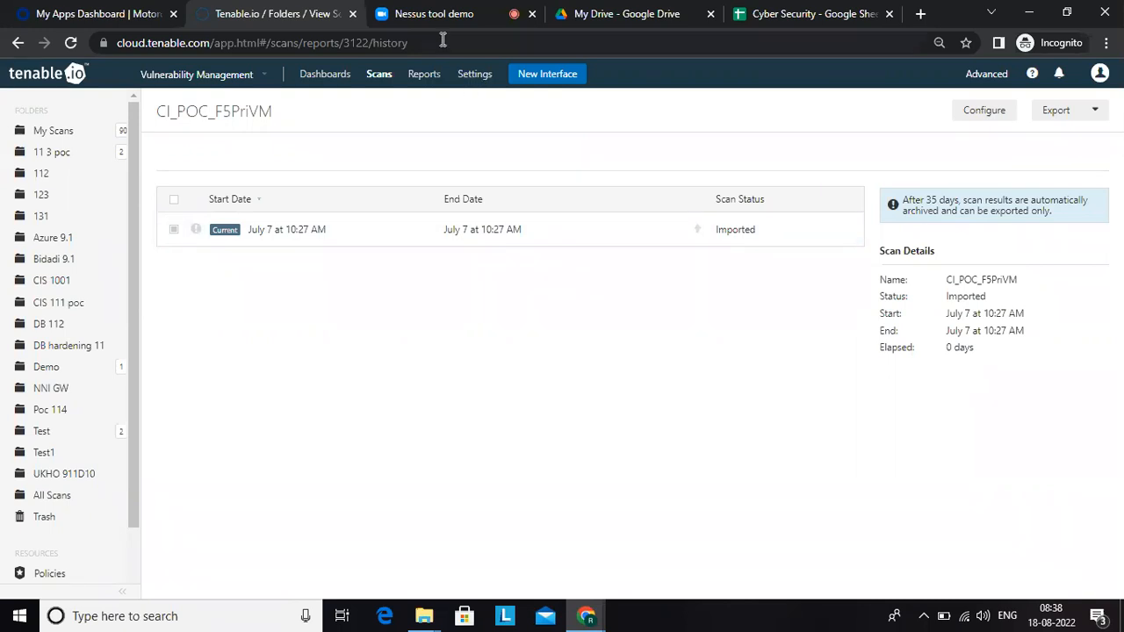
# Step: Switch to the Nessus tool demo meeting in Zoom and stop sharing the screen
pyautogui.click(420, 14)
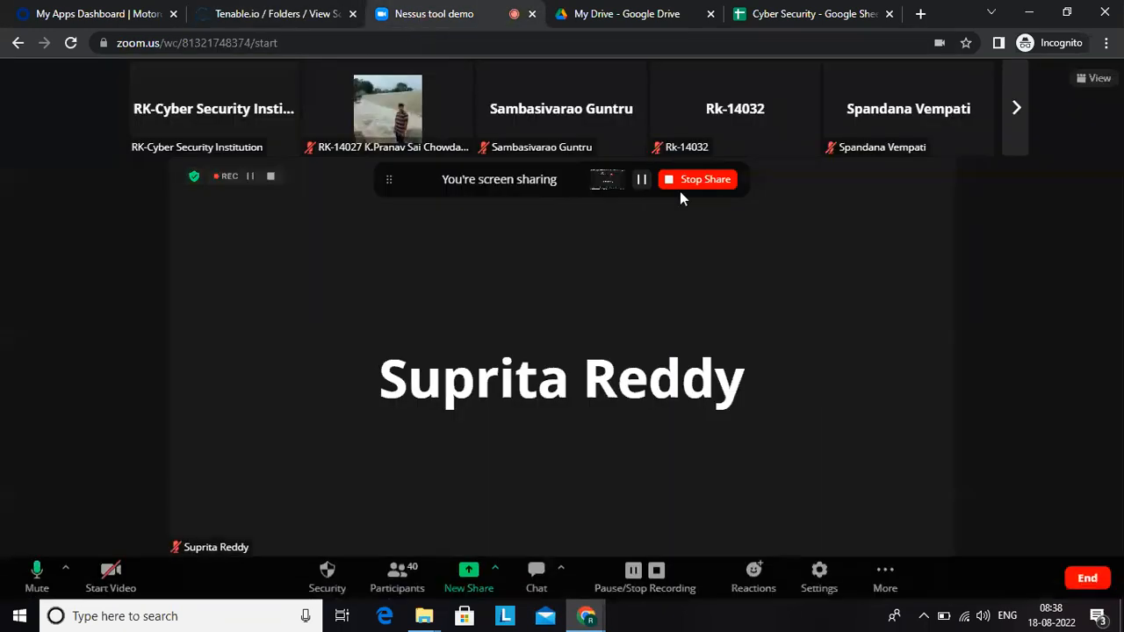
pyautogui.click(700, 179)
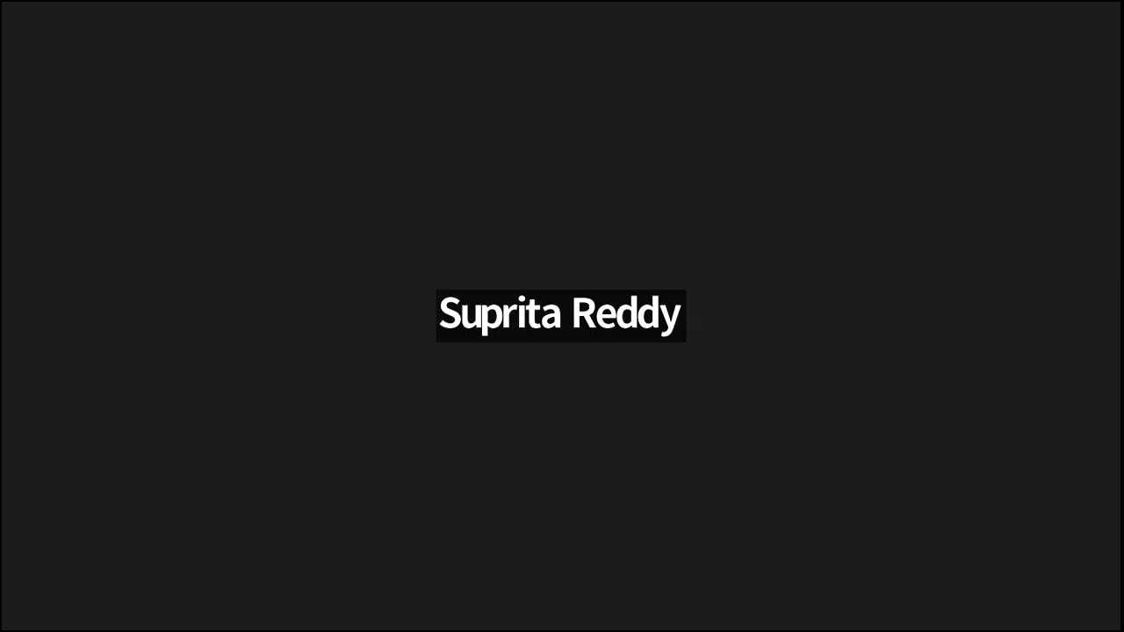